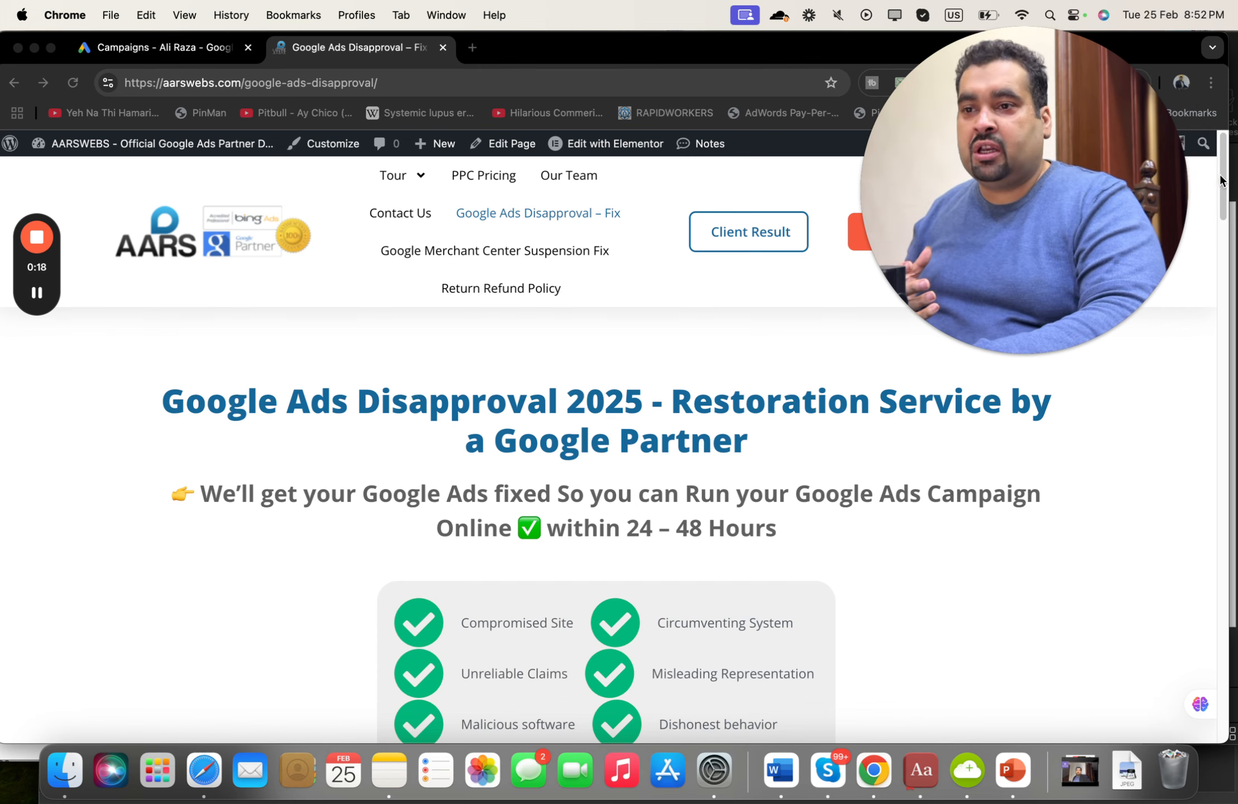
drag(1221, 174, 1222, 181)
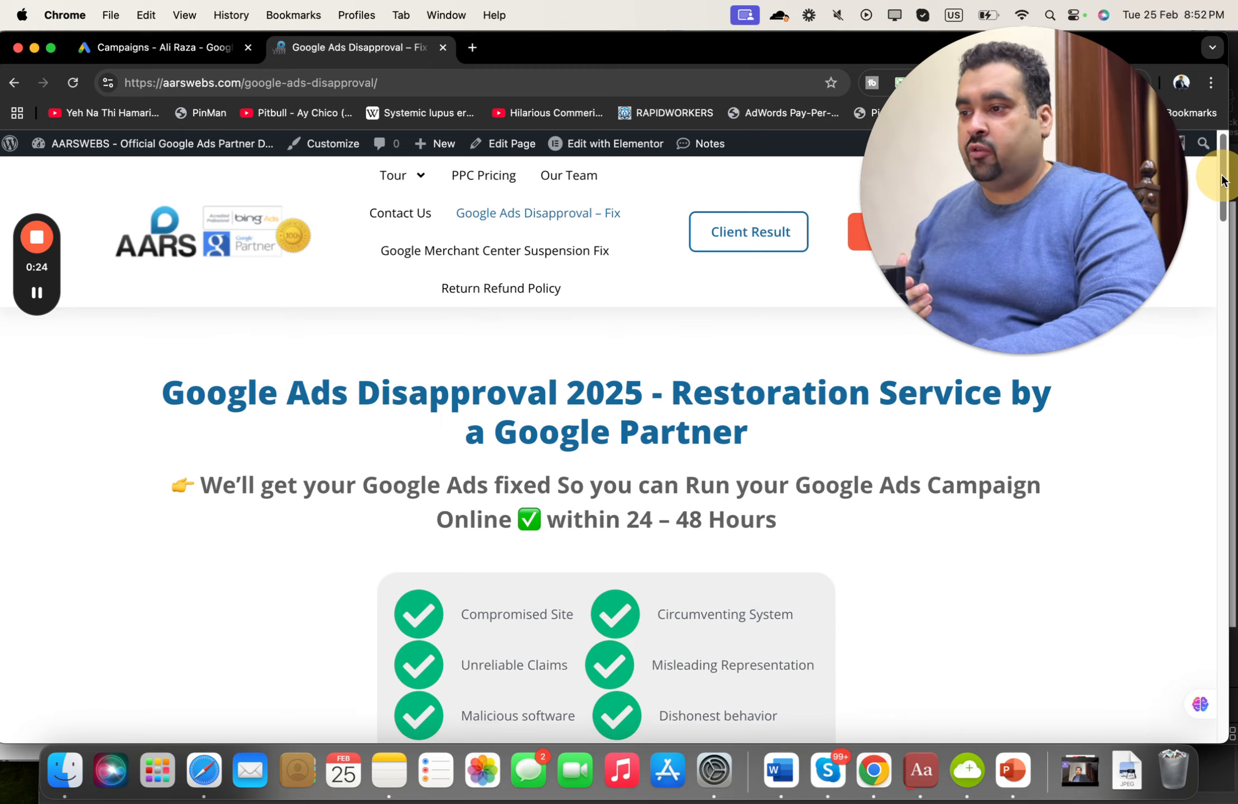
drag(1221, 184, 1218, 188)
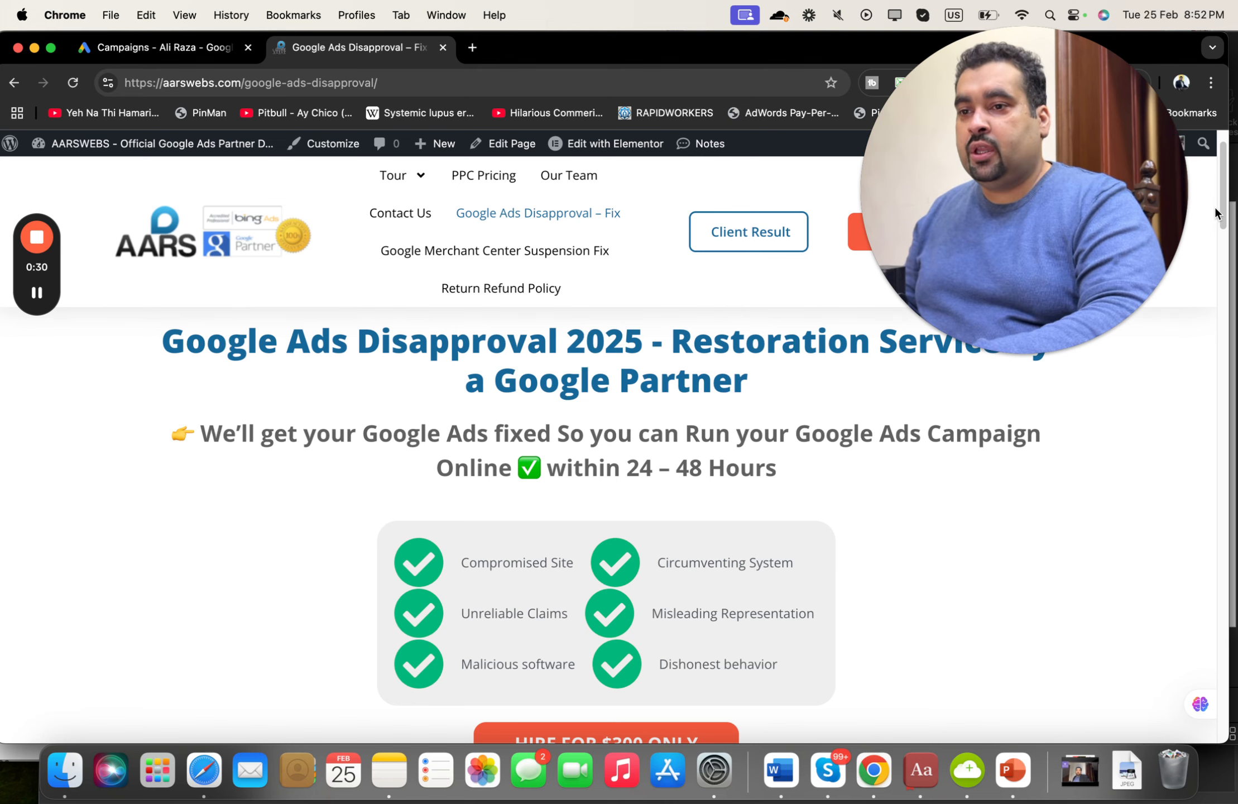
drag(1219, 205, 1221, 218)
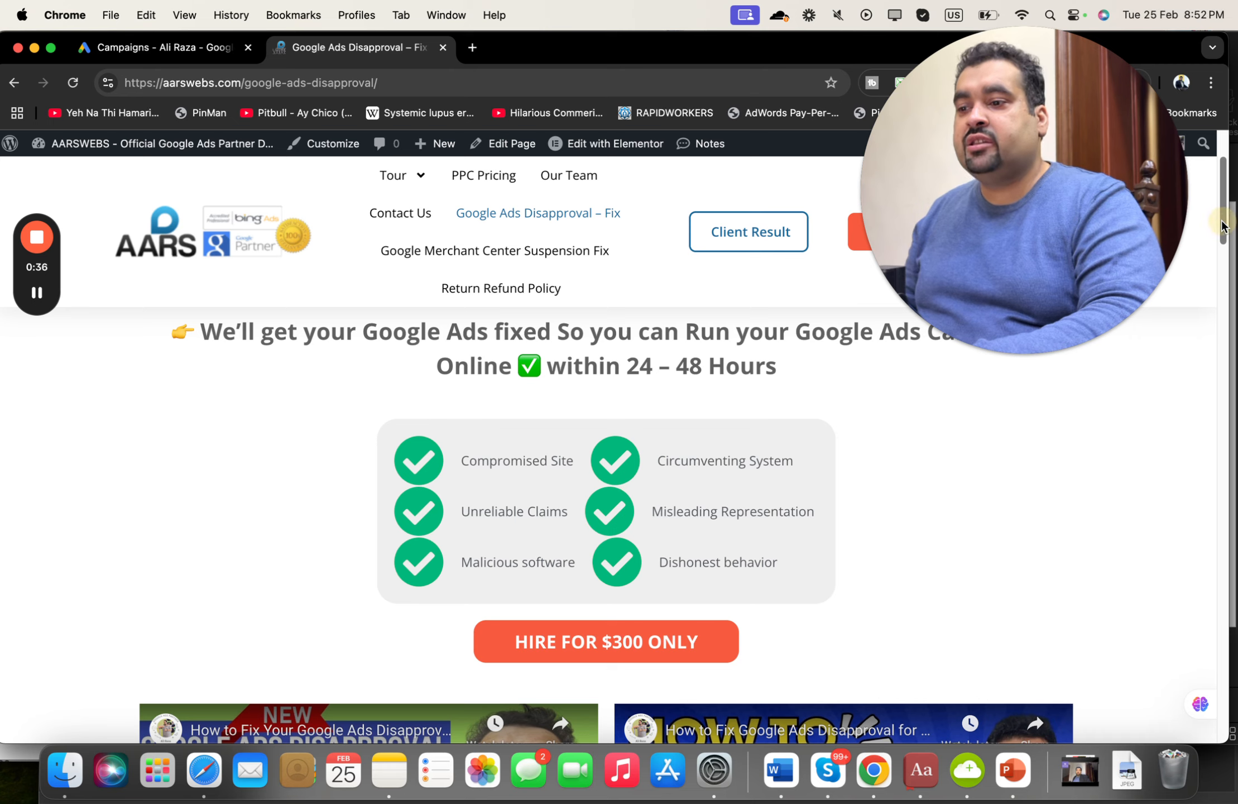
drag(1223, 223, 1221, 219)
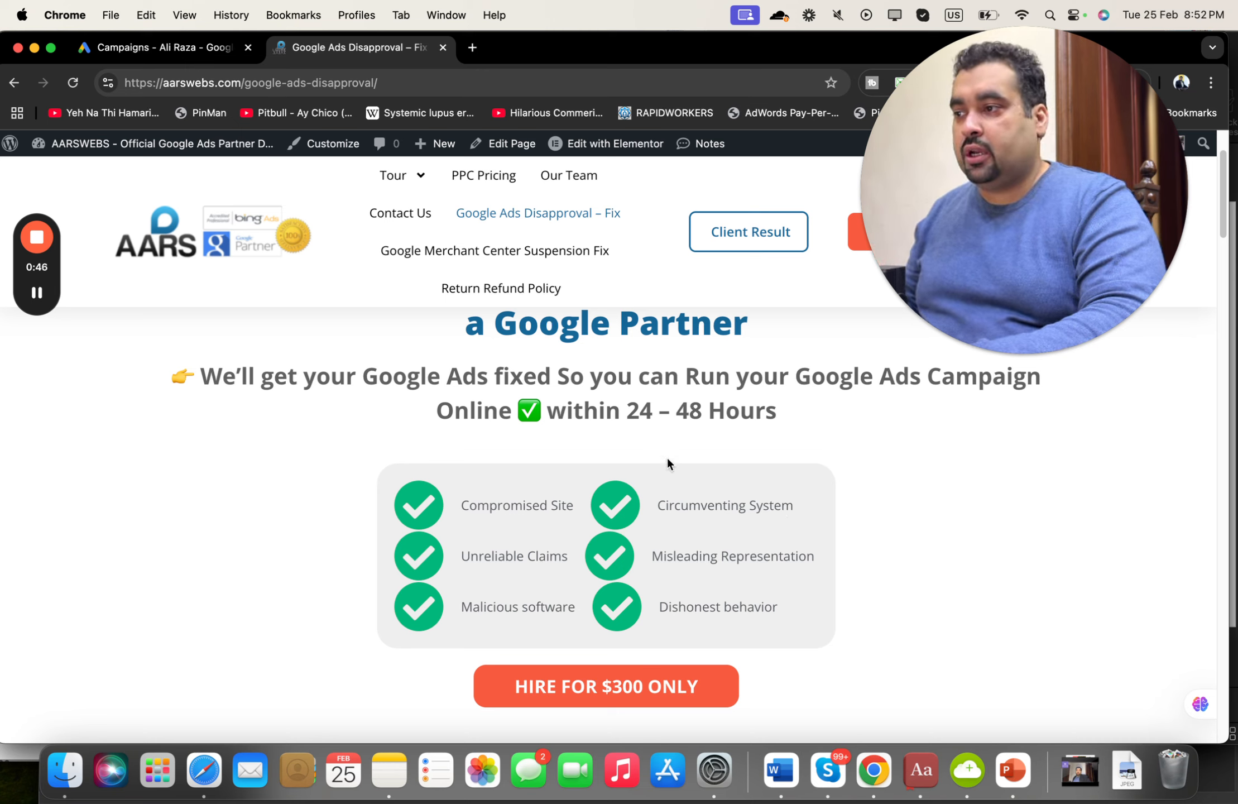
Step: Switch to the Google Ads account and start creating a new campaign
click(205, 50)
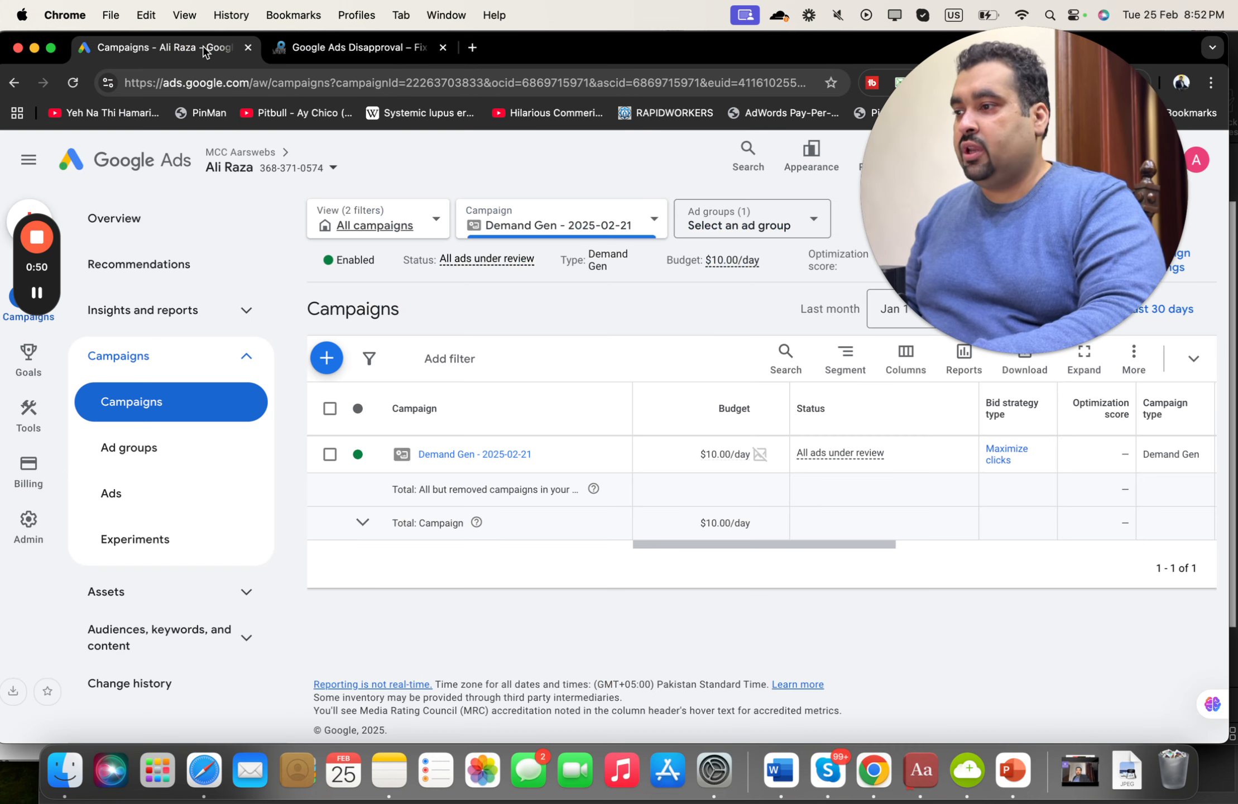
click(719, 50)
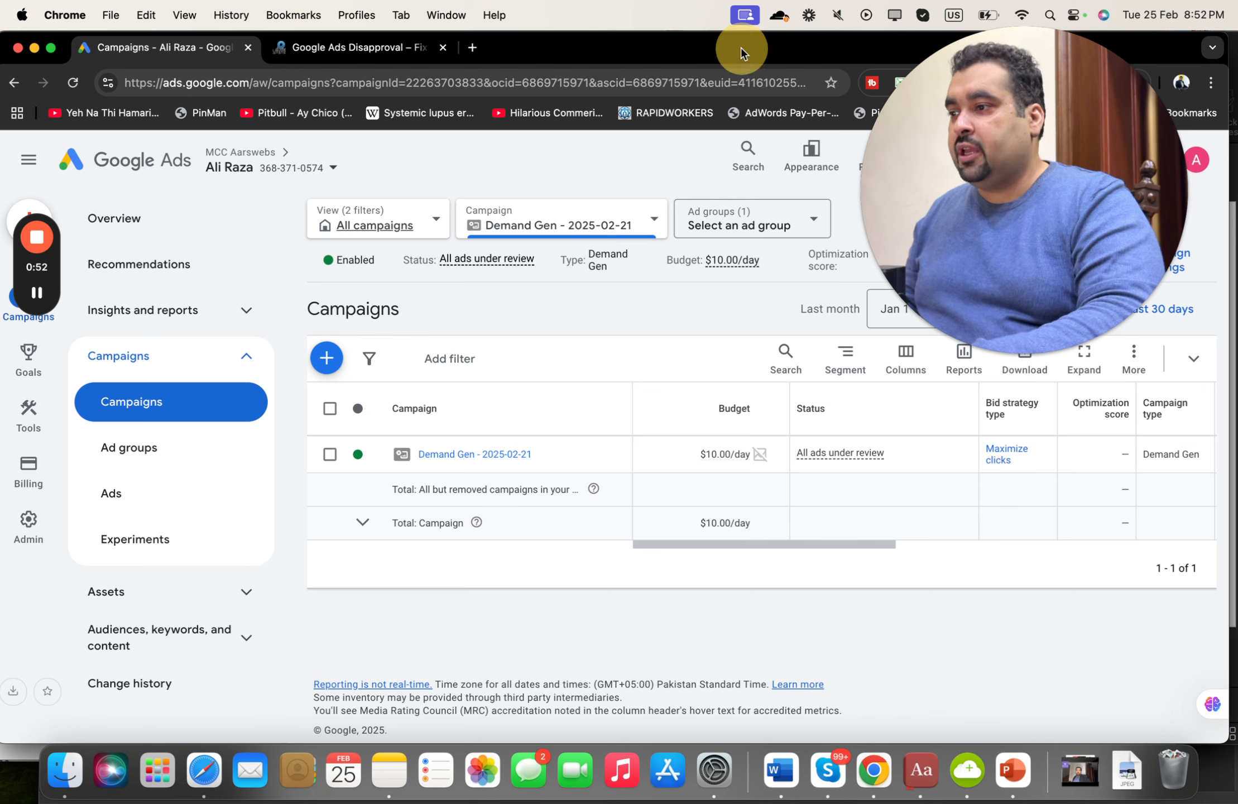
drag(38, 276, 38, 522)
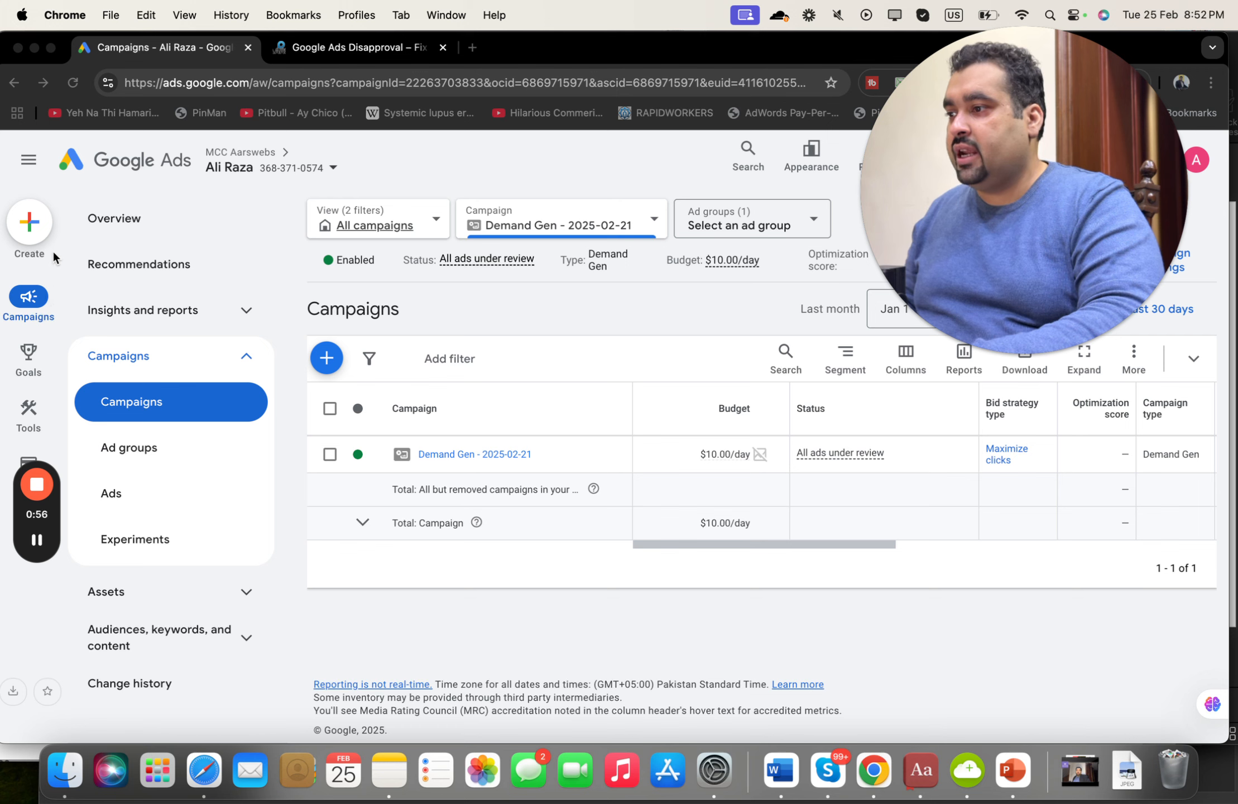
click(37, 232)
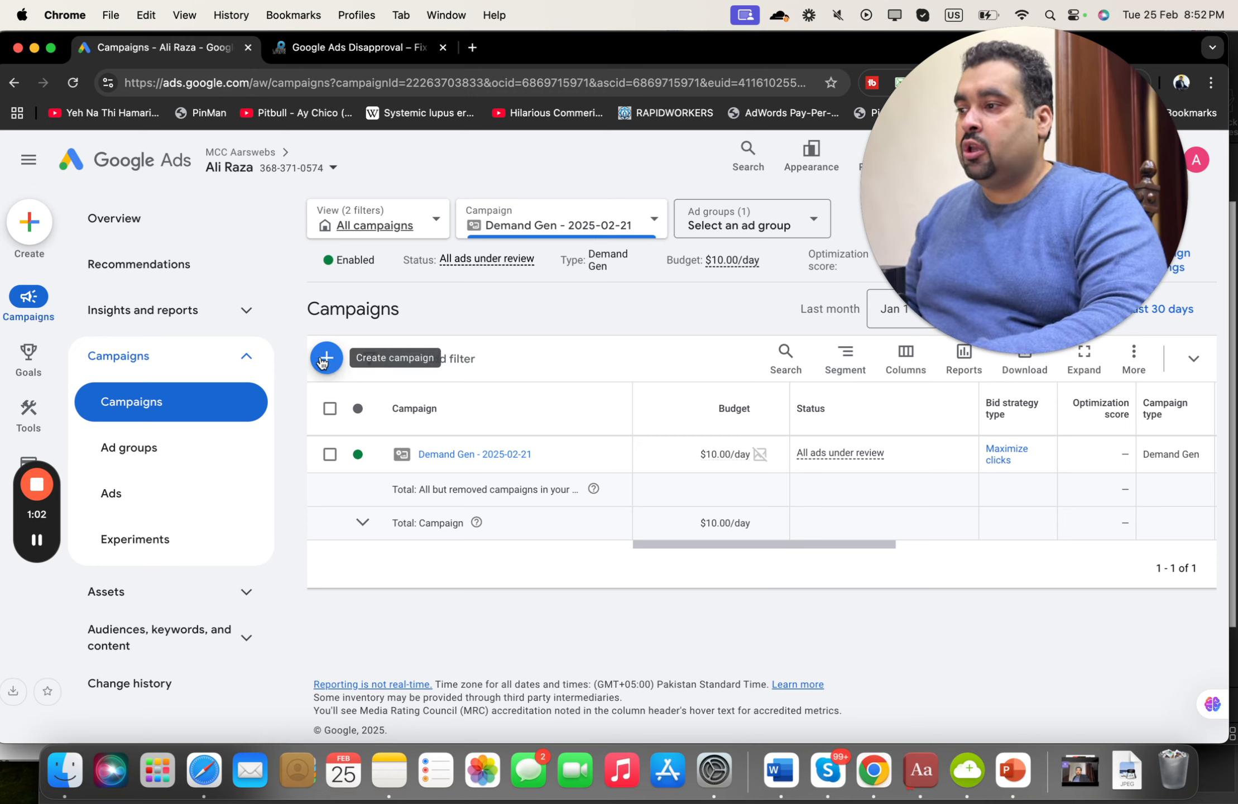
click(39, 227)
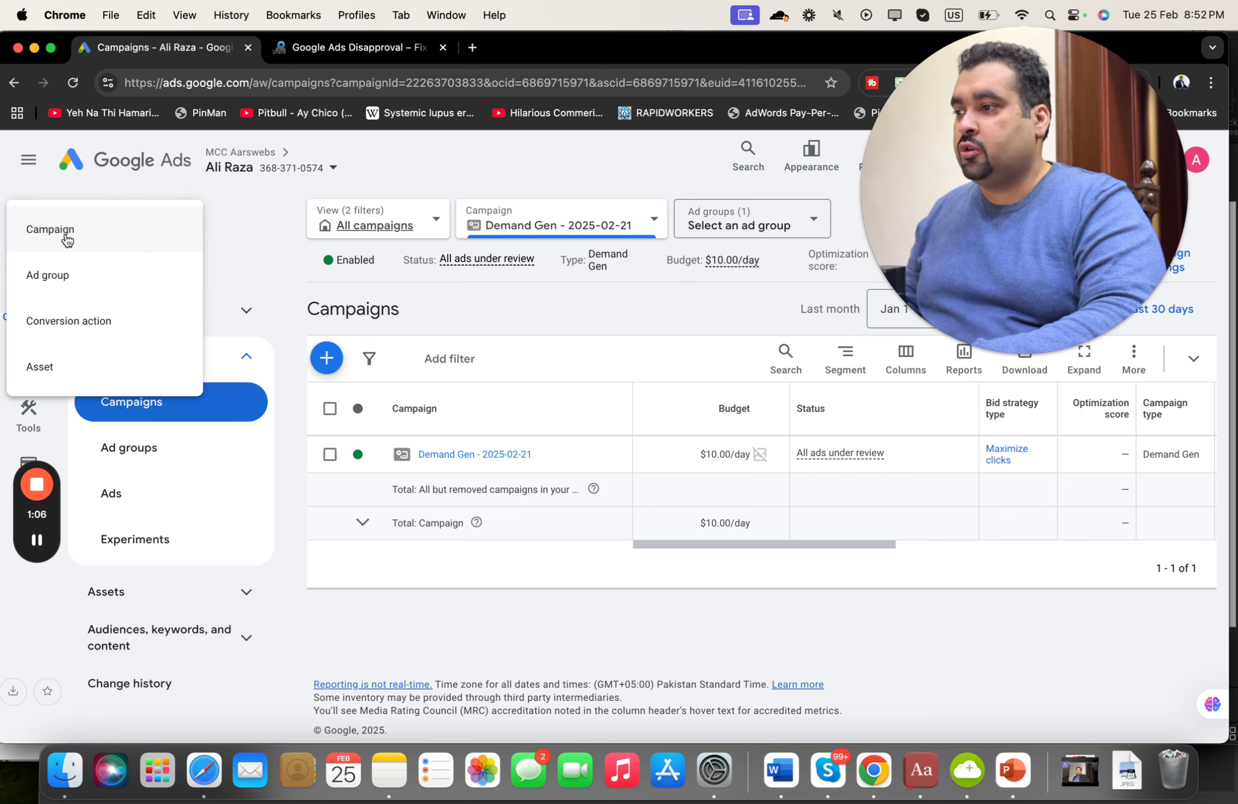
click(67, 239)
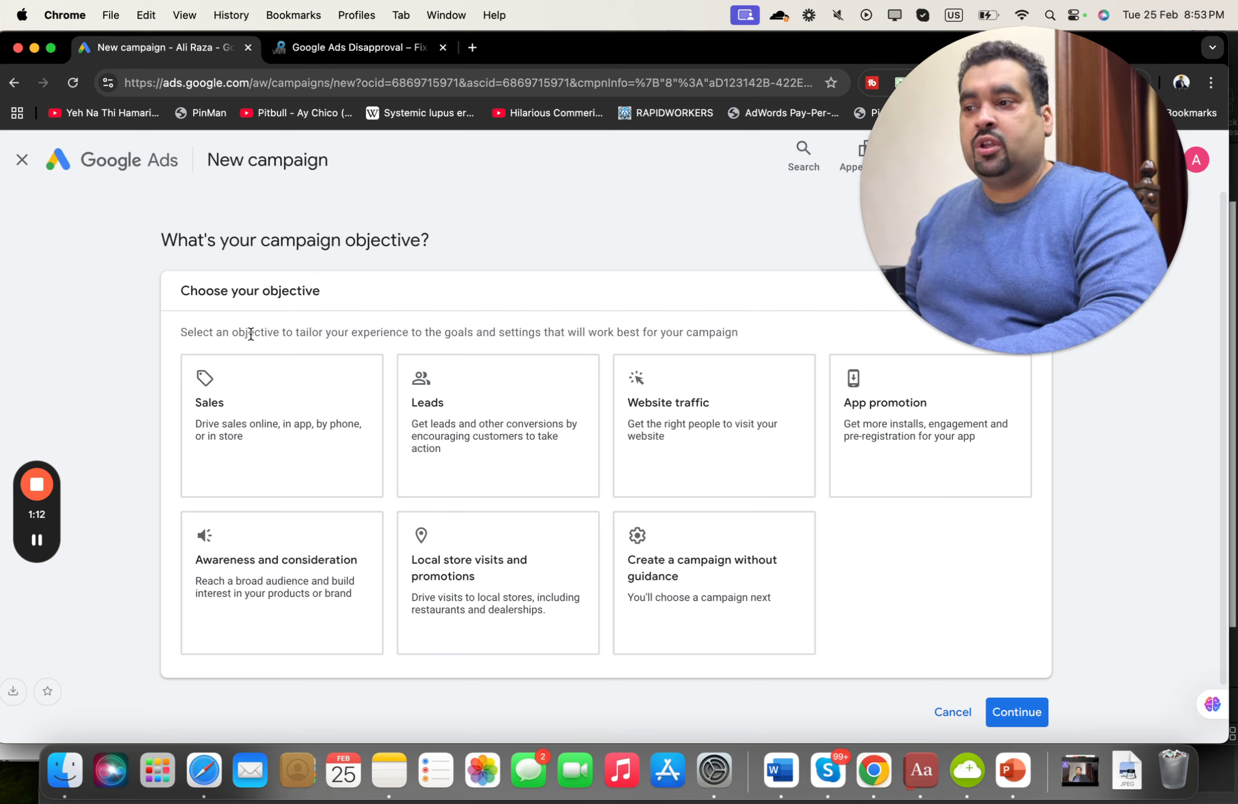
Step: Choose Sales as the campaign objective and continue with the account-default Submit lead forms conversion goal
click(250, 403)
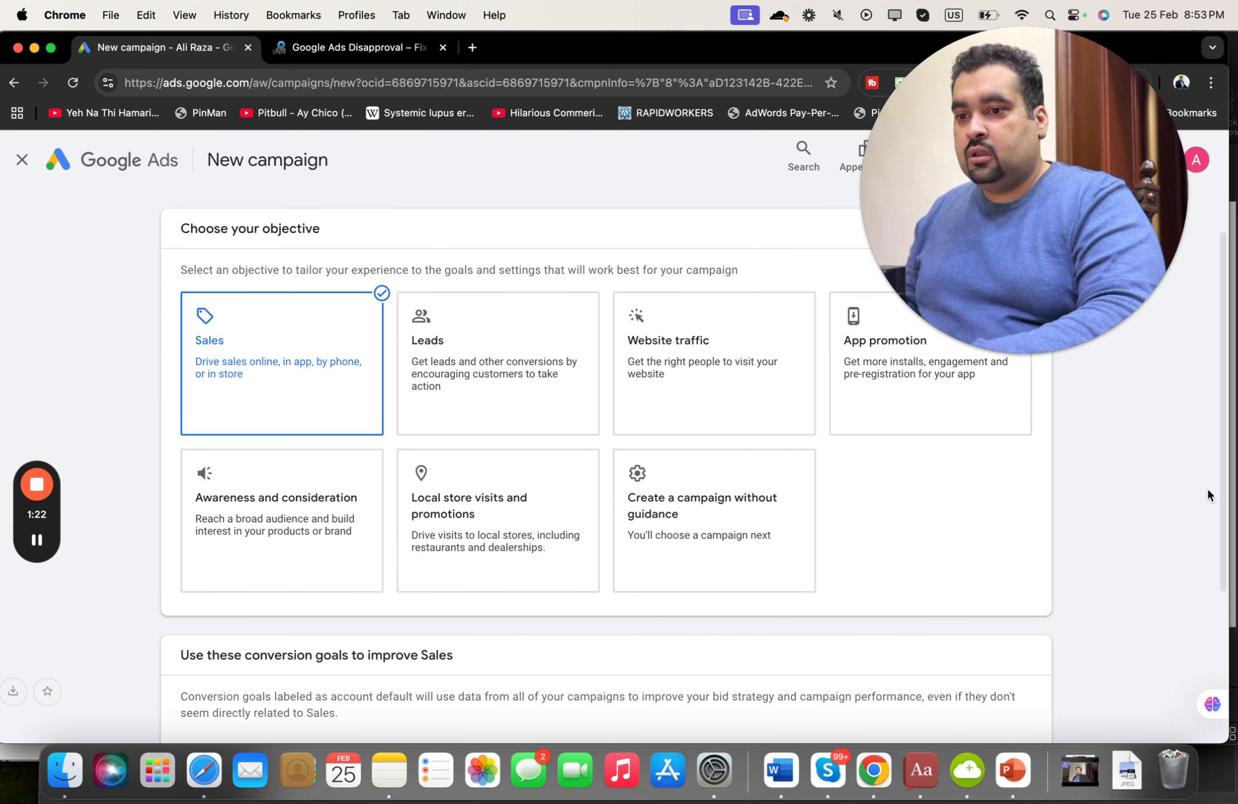
drag(1221, 506, 1228, 663)
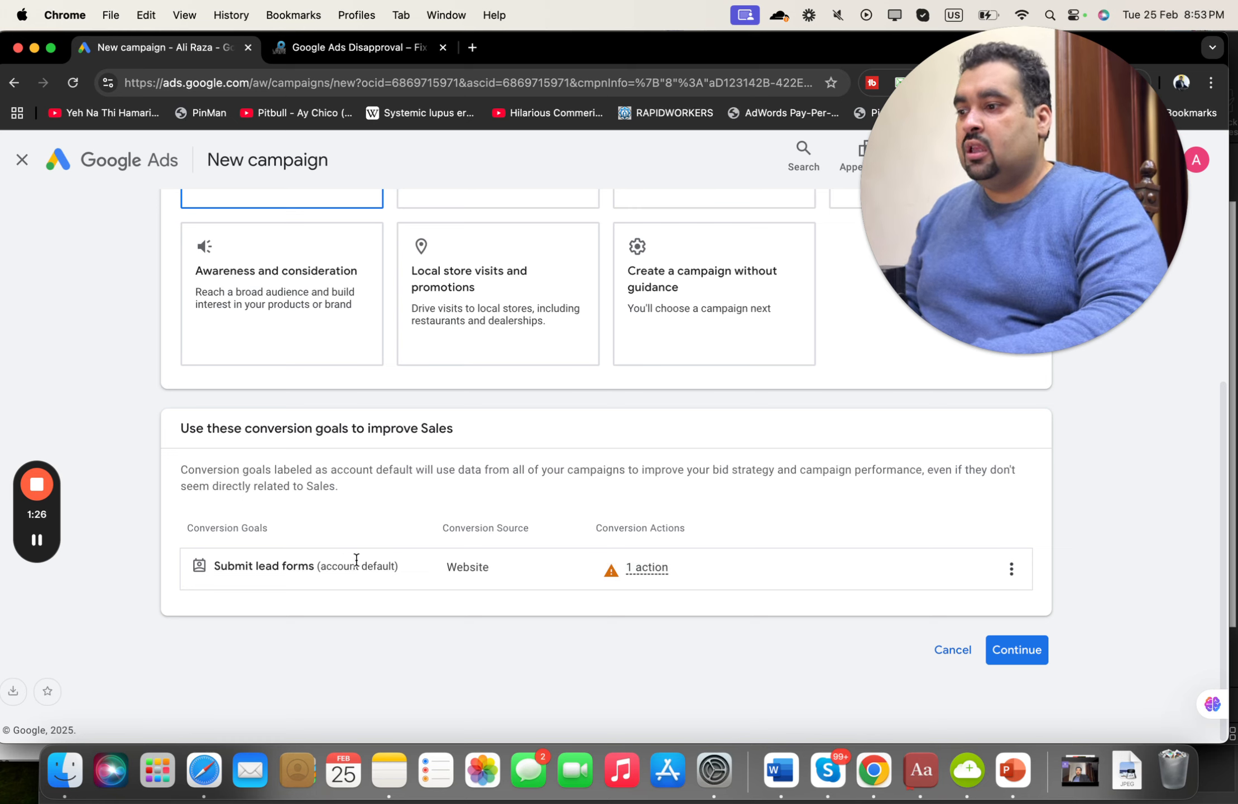
click(1033, 656)
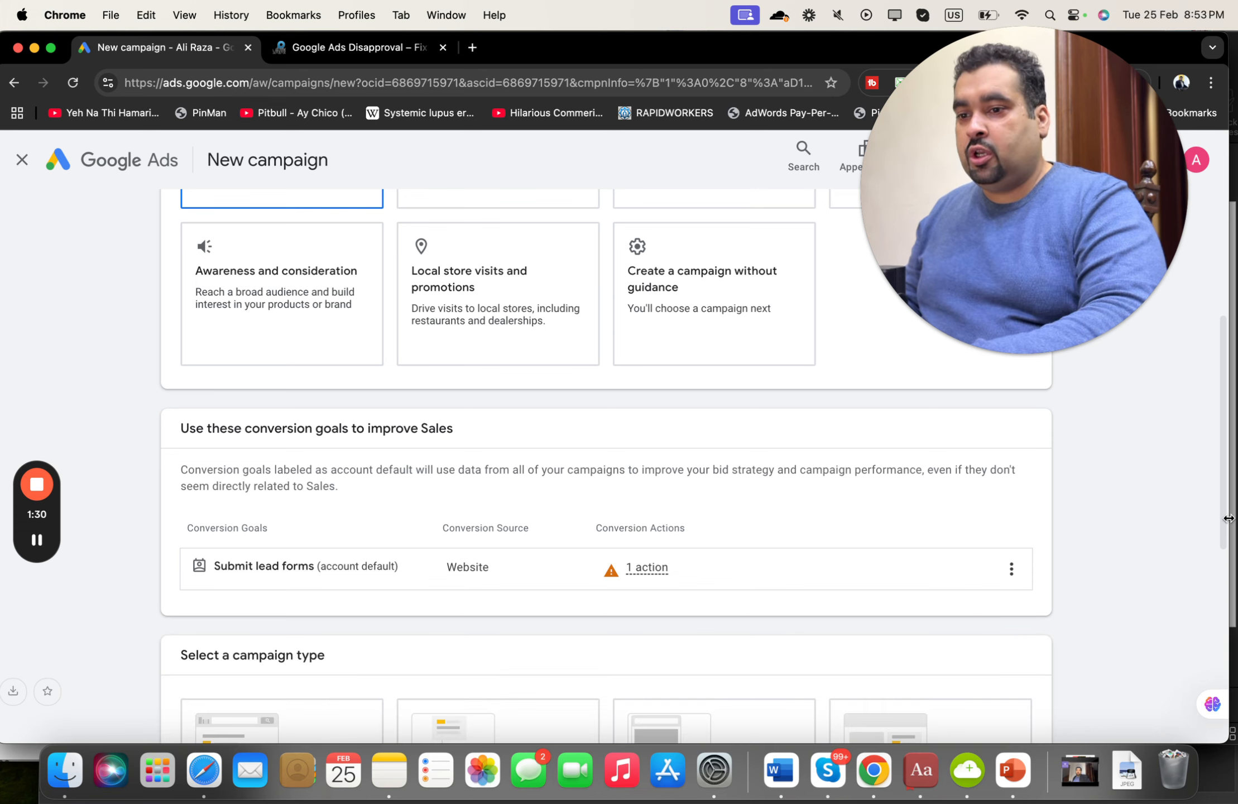
Step: Select Search as the campaign type
drag(1224, 525, 1217, 699)
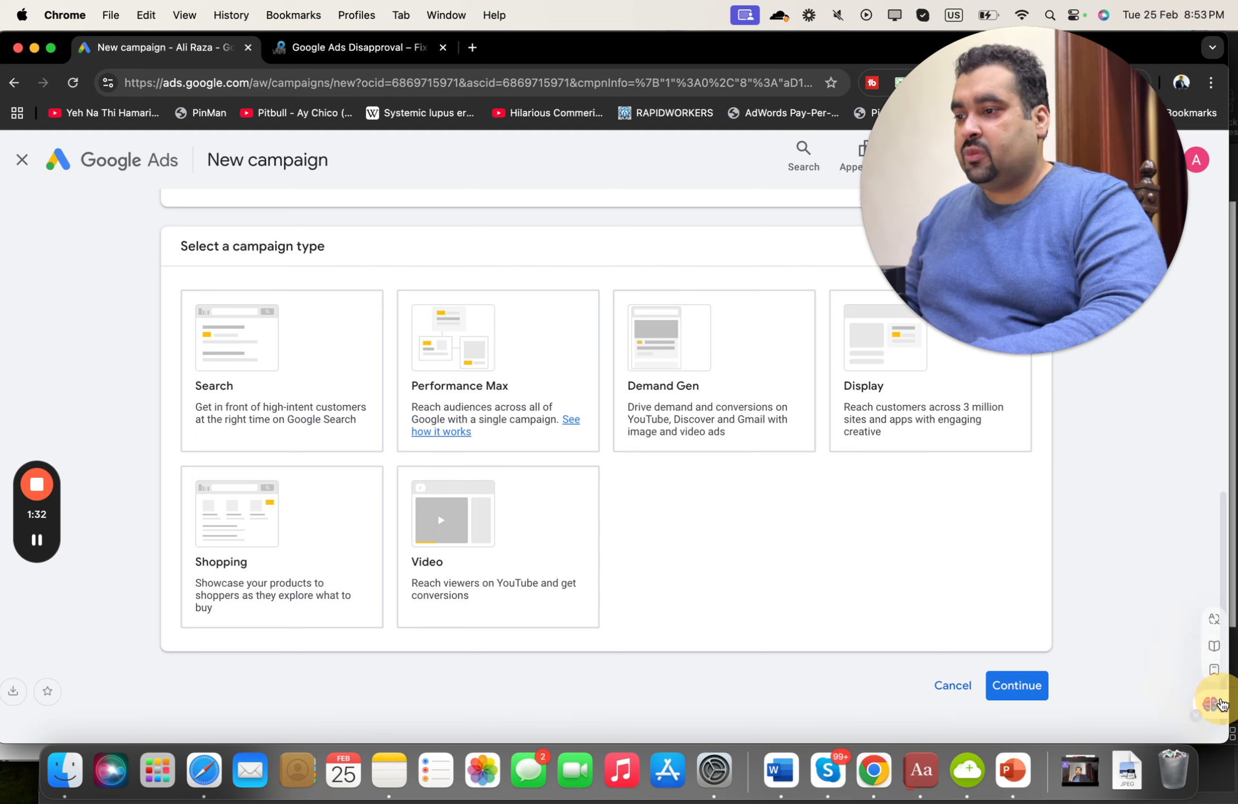
click(258, 408)
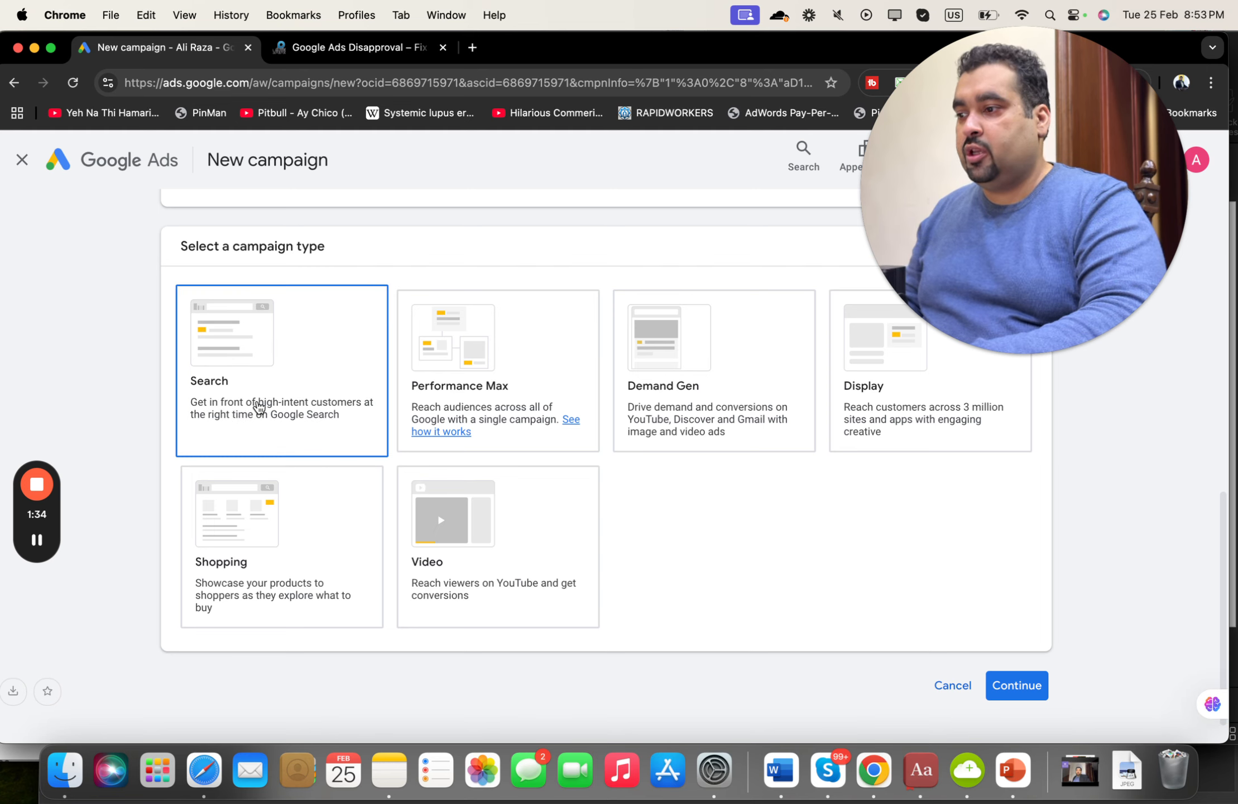
click(258, 409)
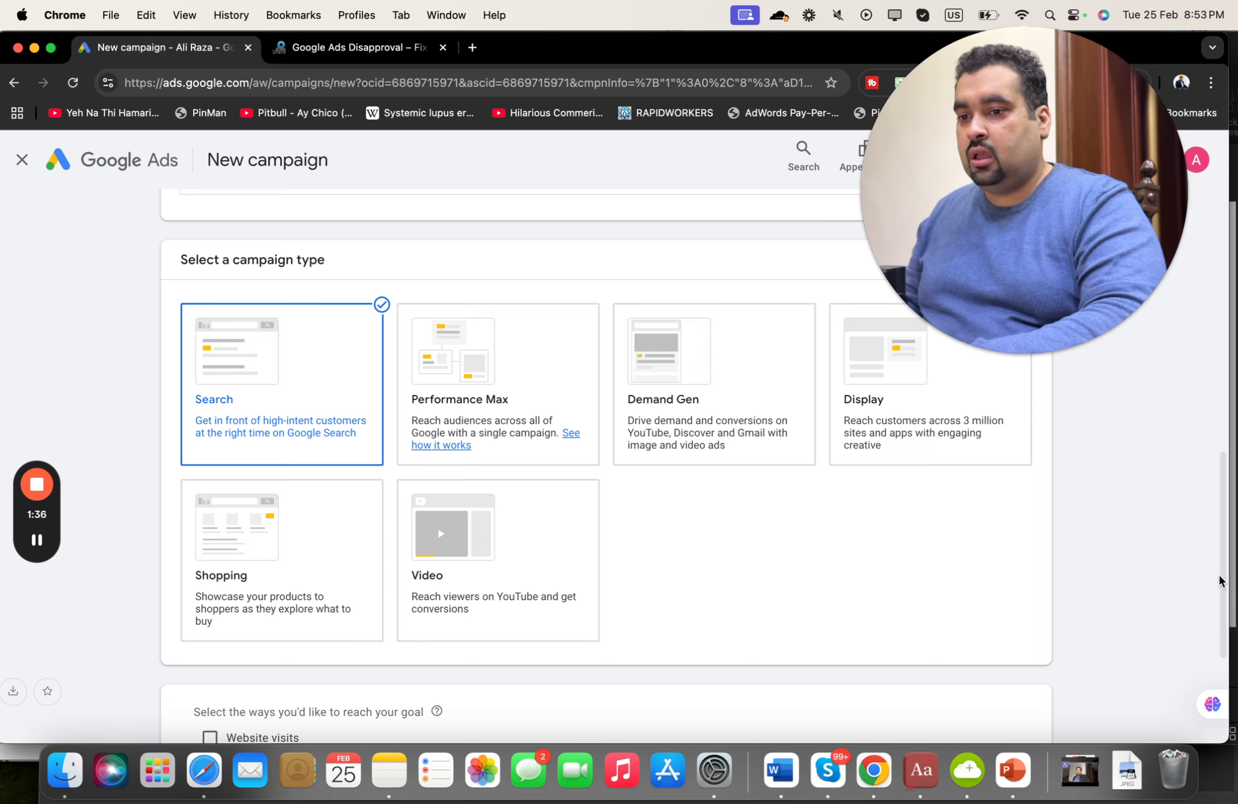
drag(1219, 581, 1227, 696)
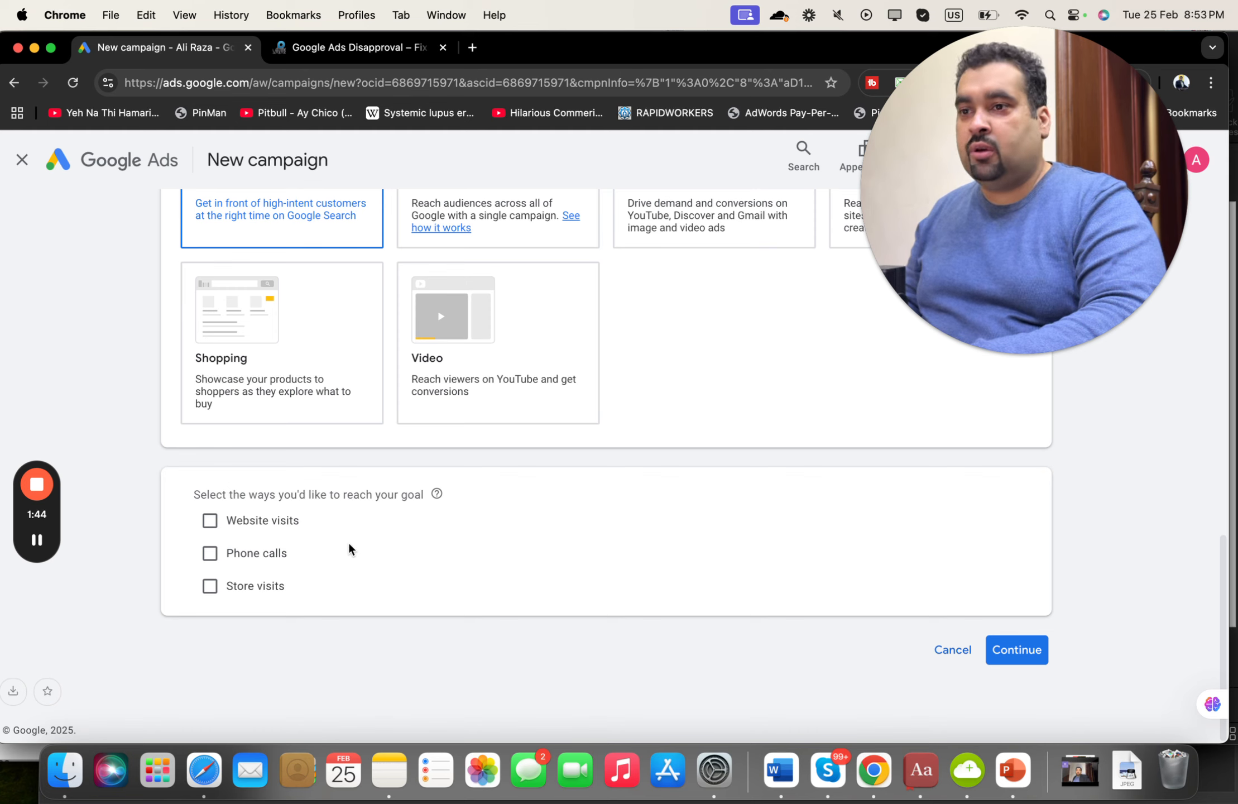
click(259, 522)
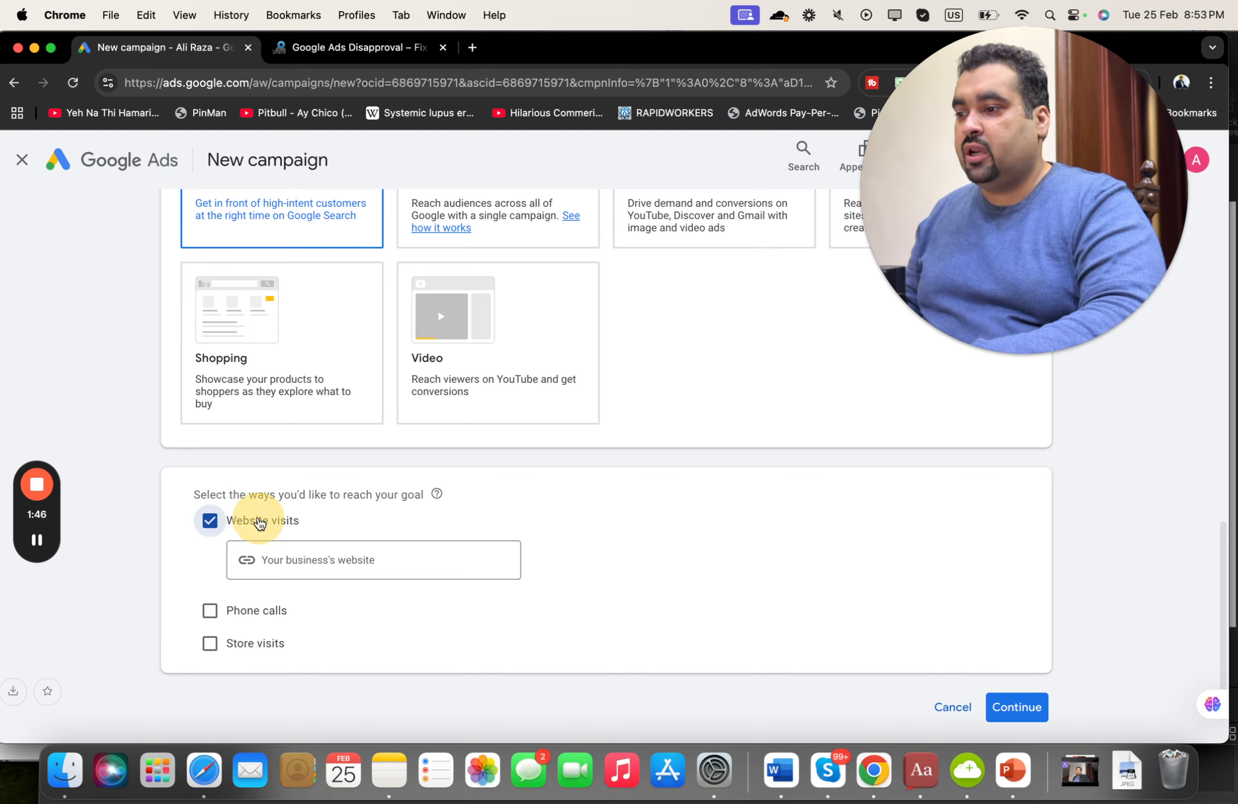
scroll(259, 523, up, 2)
click(391, 50)
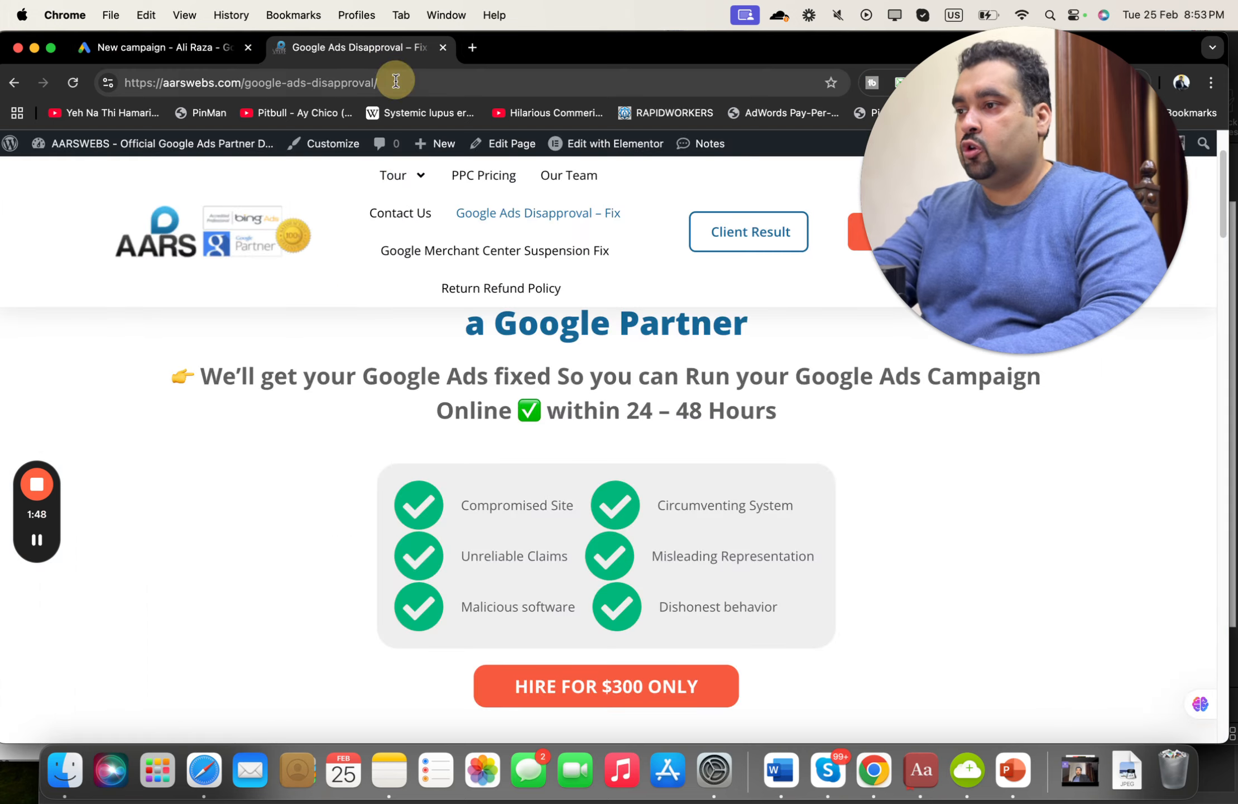
click(391, 90)
key(super+c)
click(159, 48)
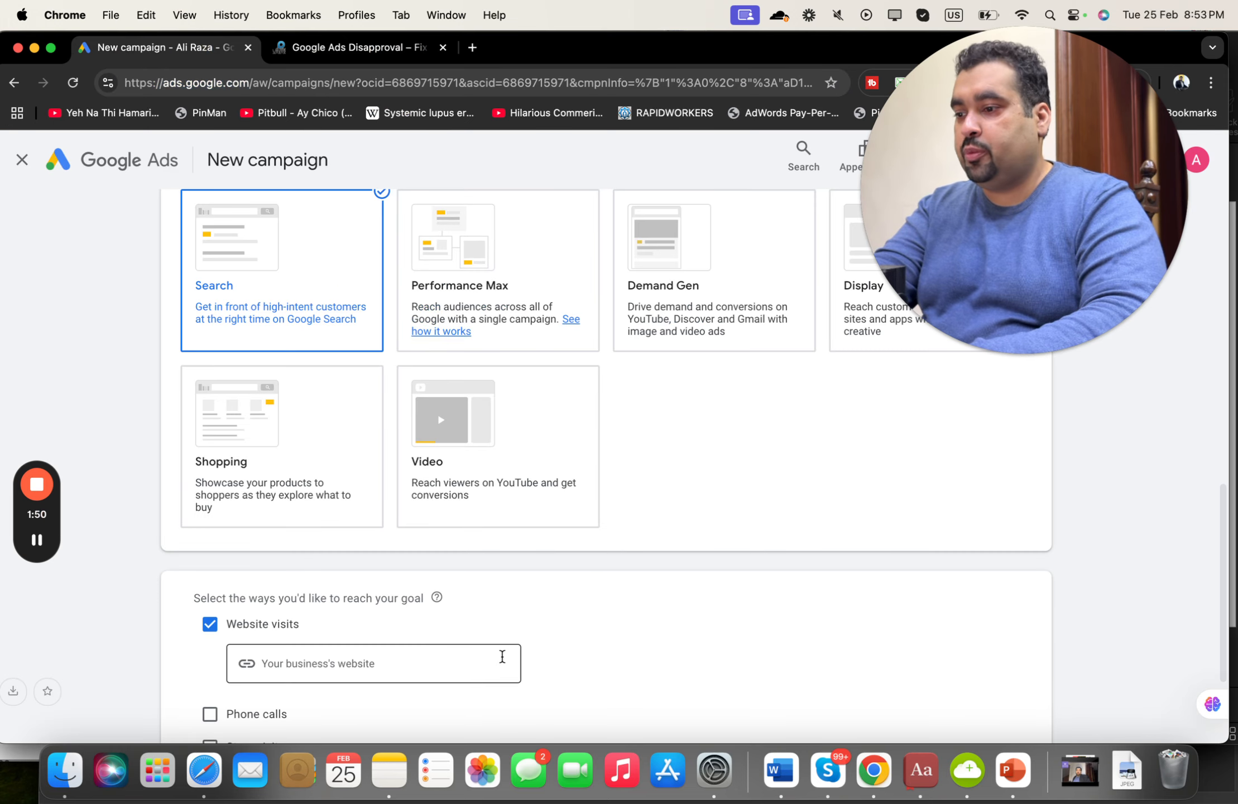
click(491, 668)
key(super+v)
scroll(1207, 676, down, 3)
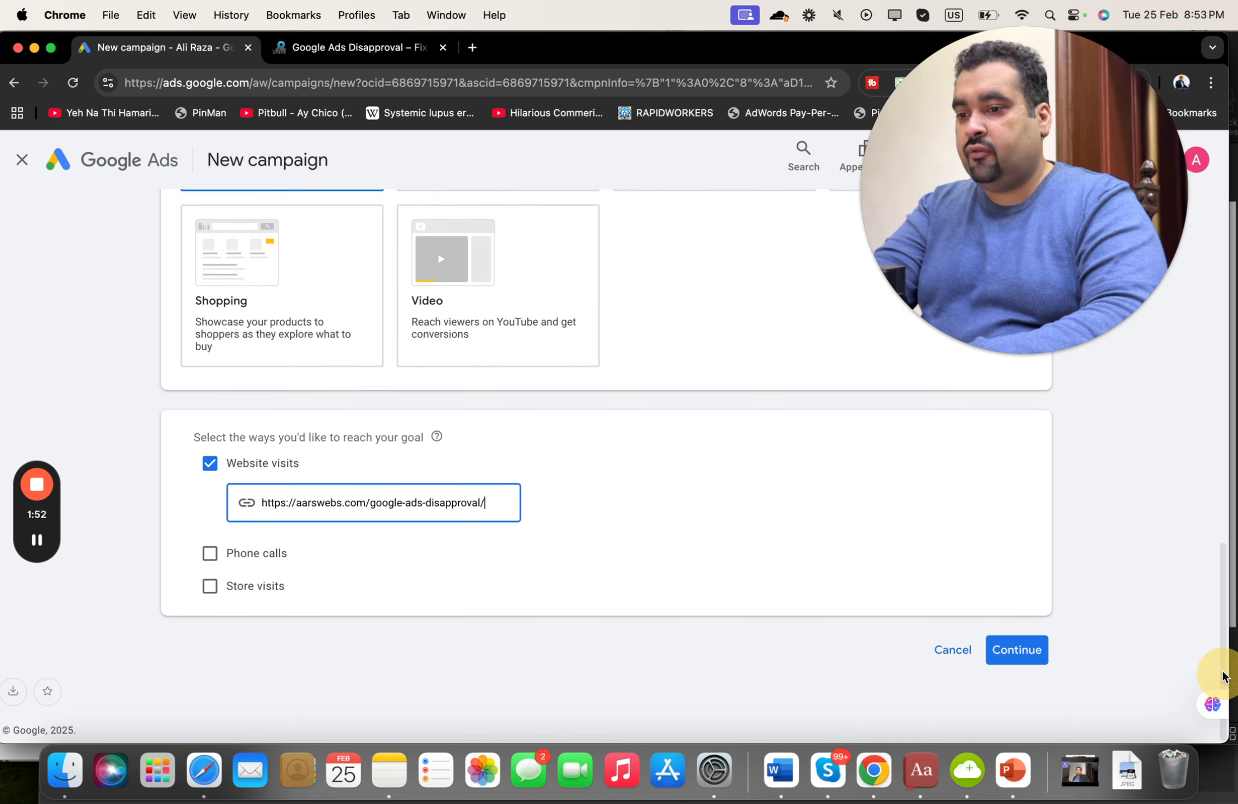
click(1003, 656)
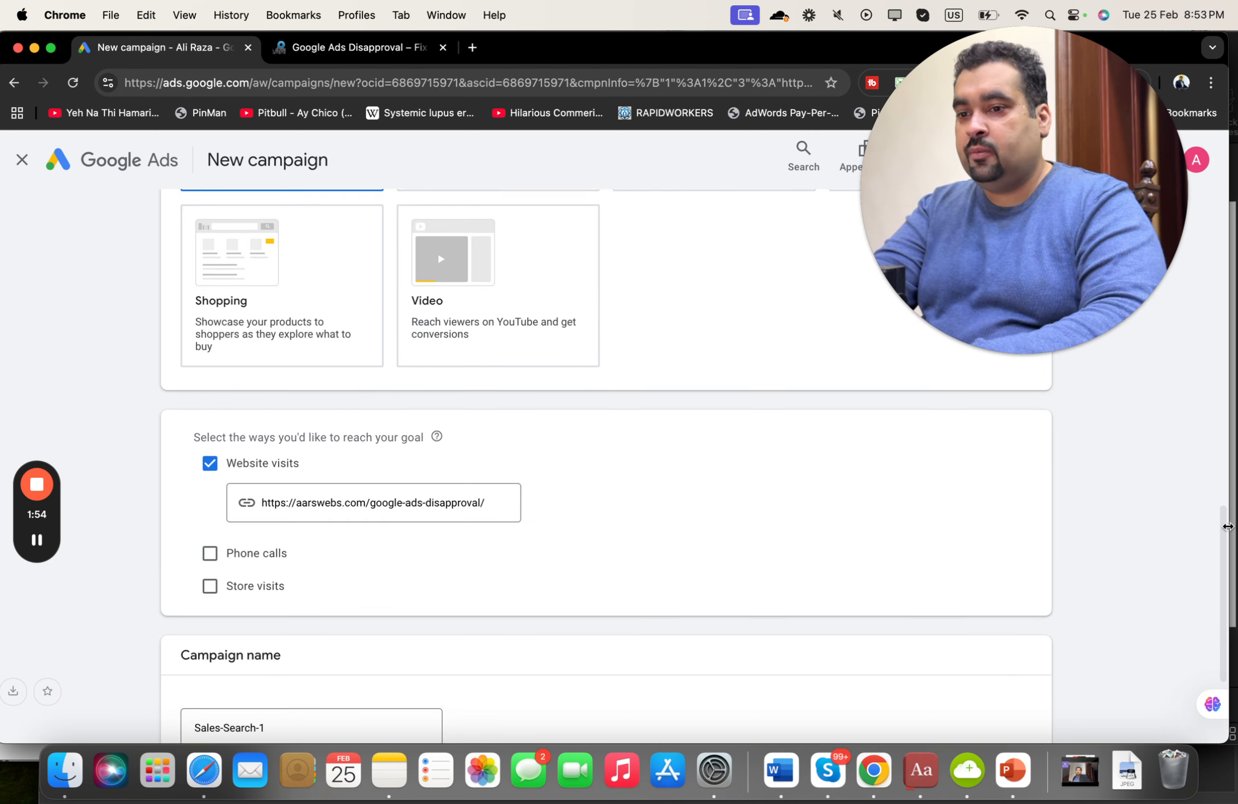
Step: Name the campaign "Google Ads Disapproval Service" and continue to the bidding settings
scroll(1220, 578, down, 3)
click(304, 542)
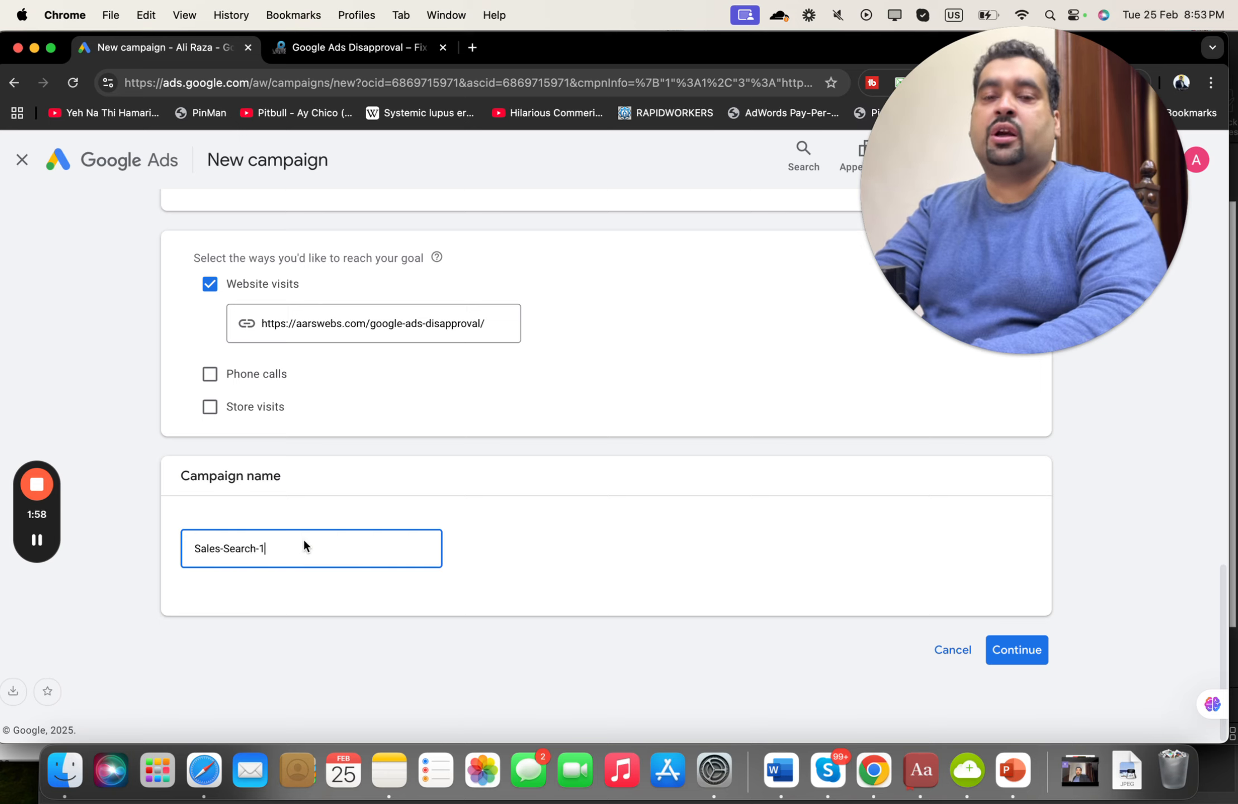
triple_click(303, 540)
text(Ads)
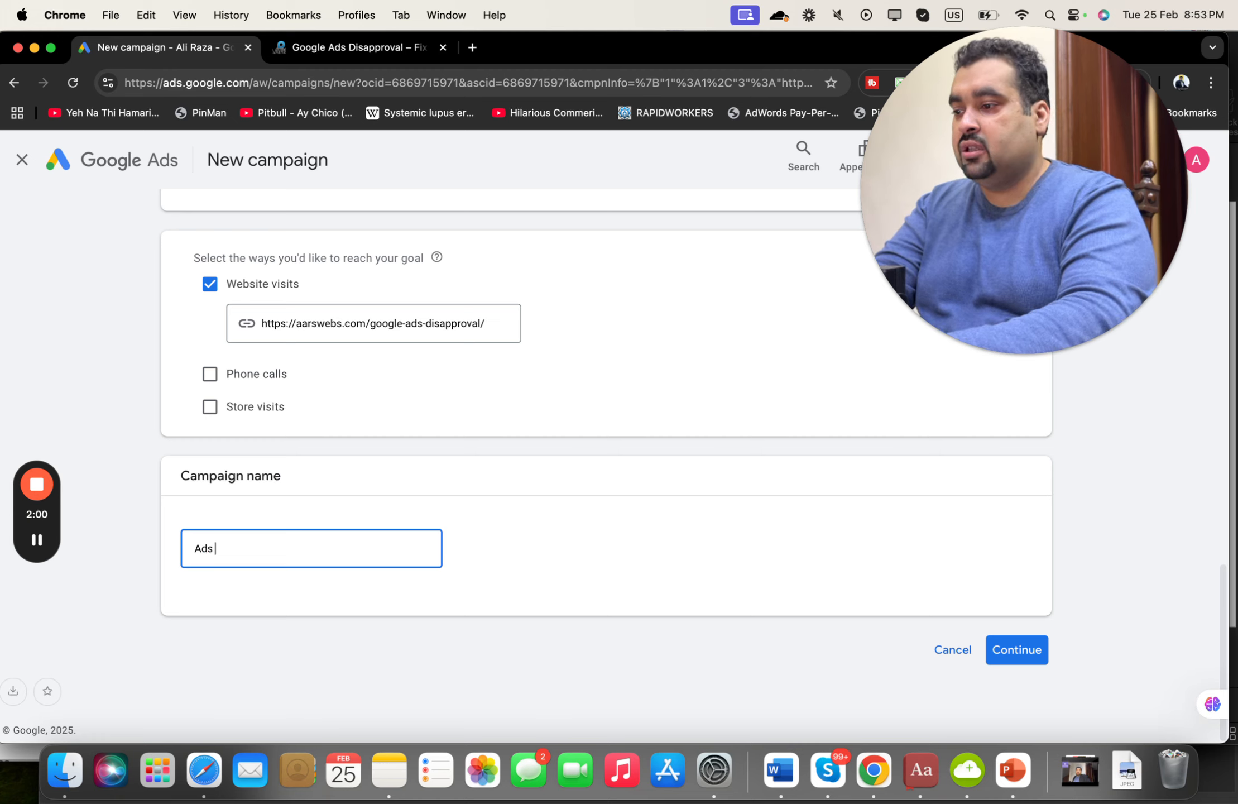
key(BackSpace)
text(Goo)
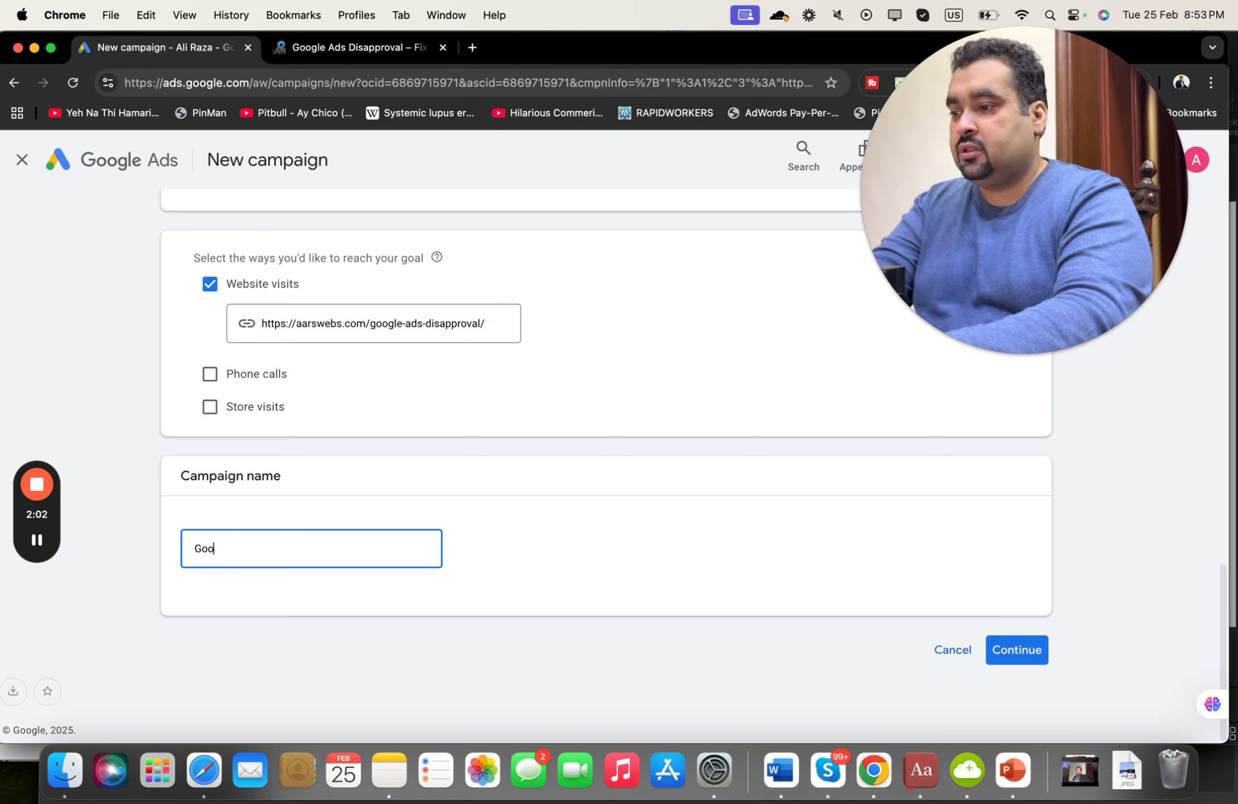
text(gle )
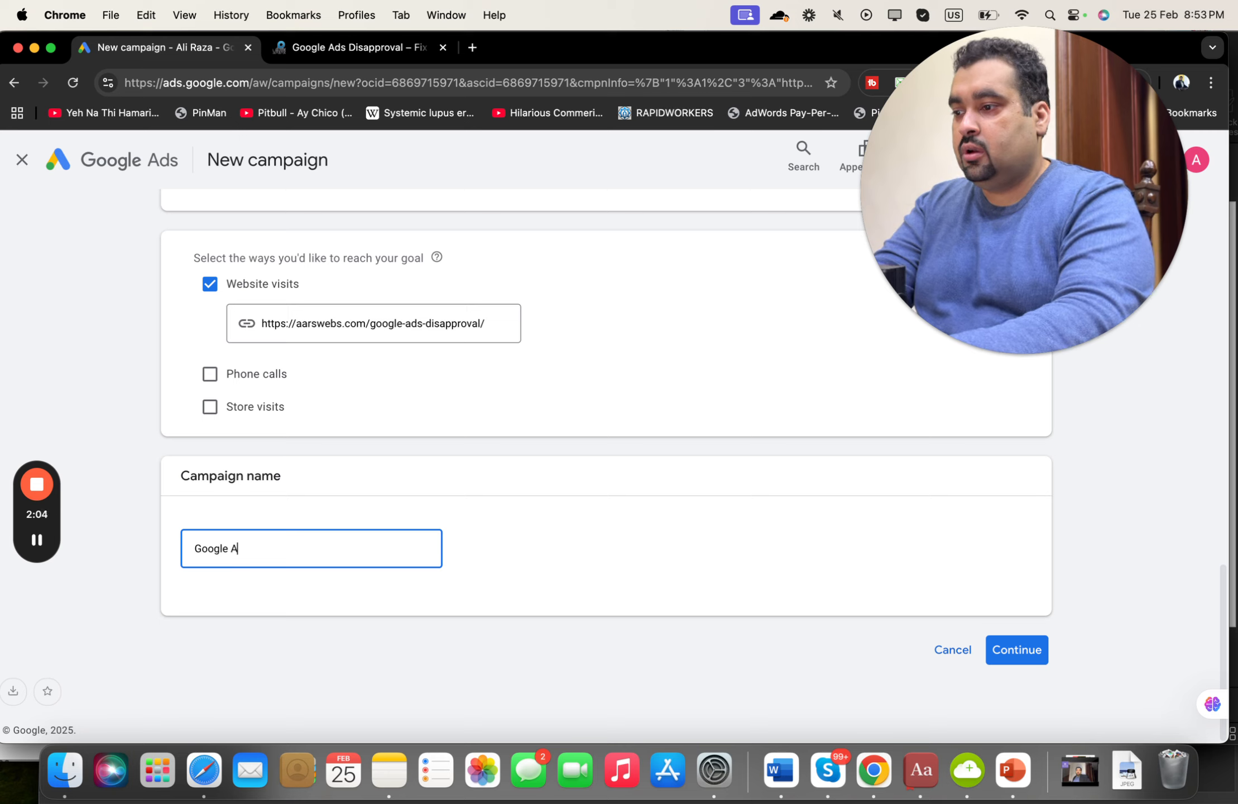
text(Ads Disapp)
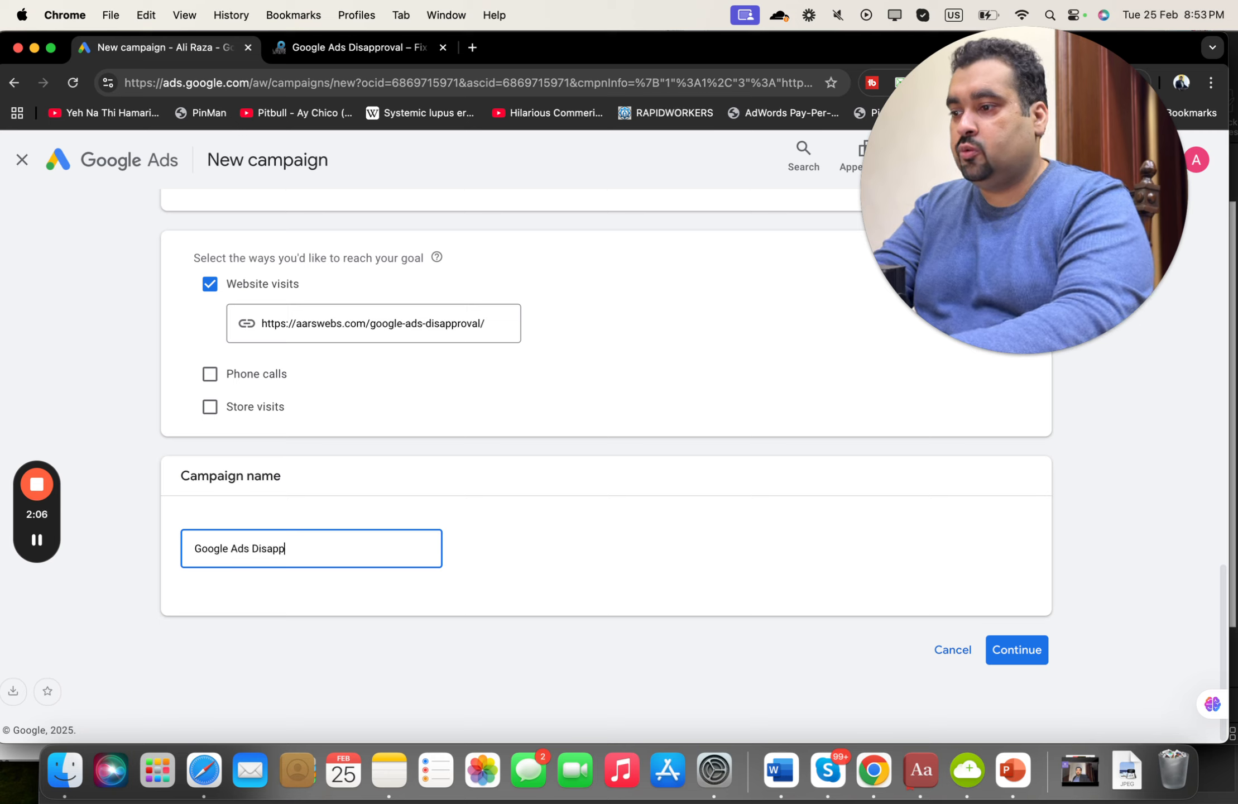
text(roval Service)
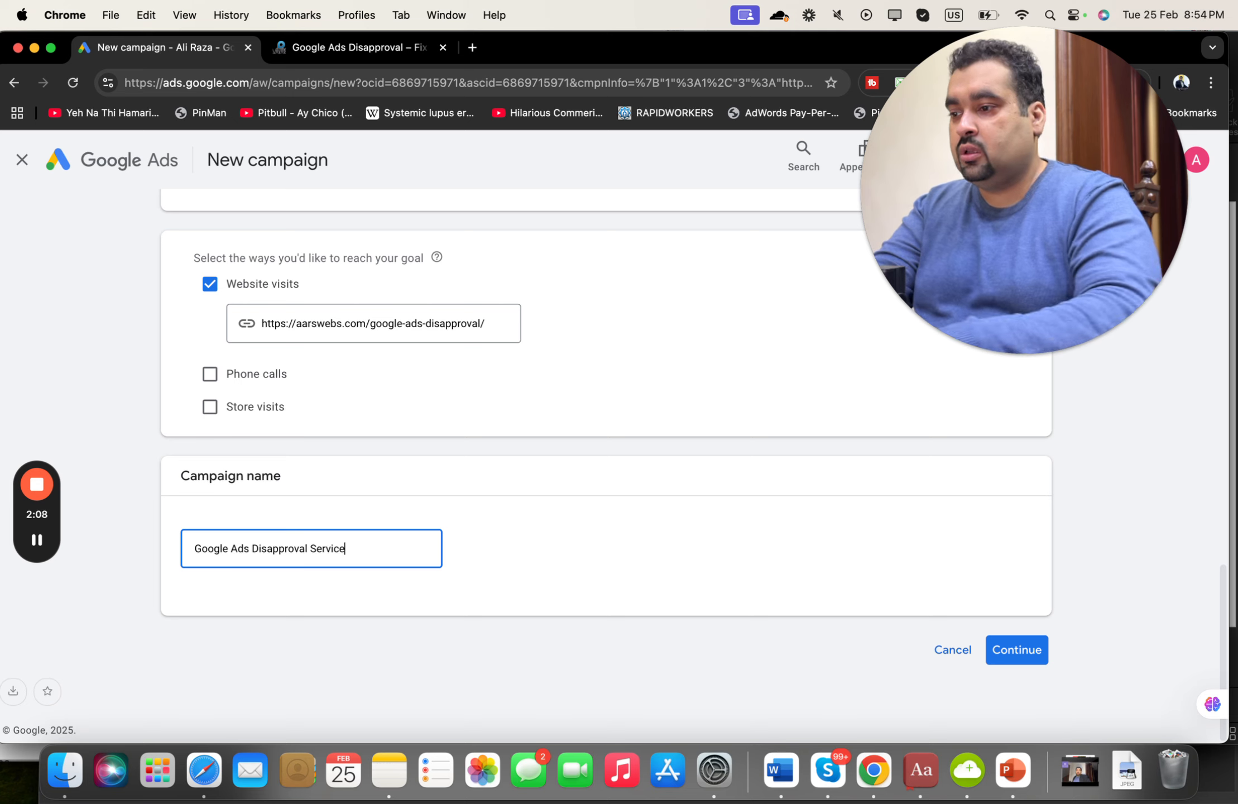
click(1025, 648)
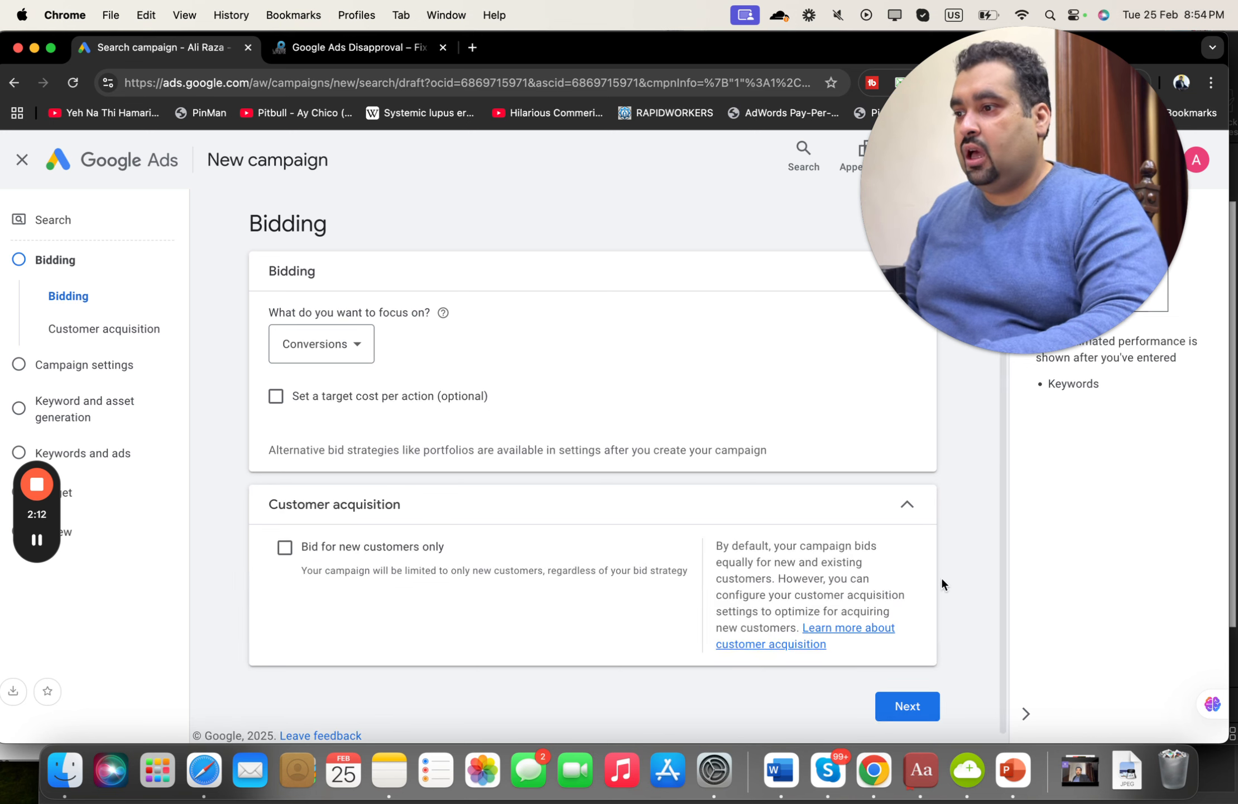
Step: Set the bidding focus to Clicks and try out the maximum cost per click bid limit option
click(359, 354)
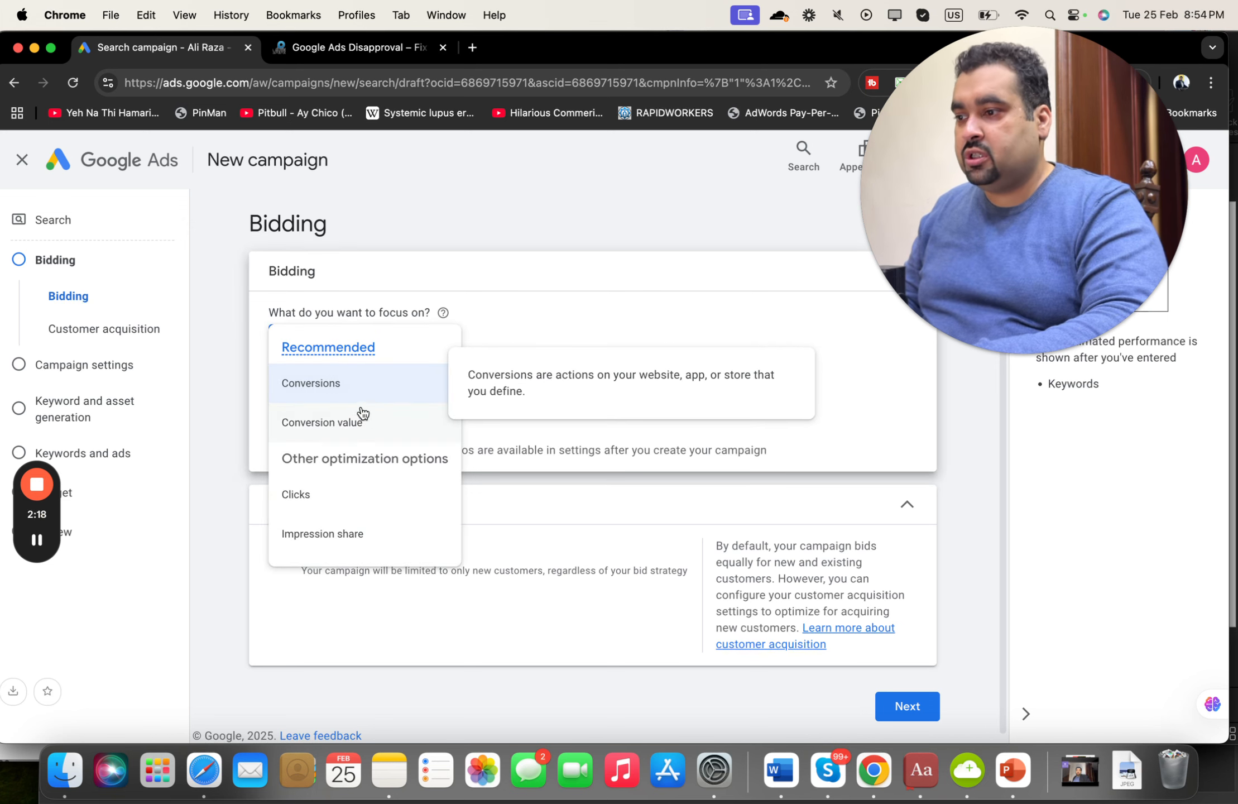
click(355, 506)
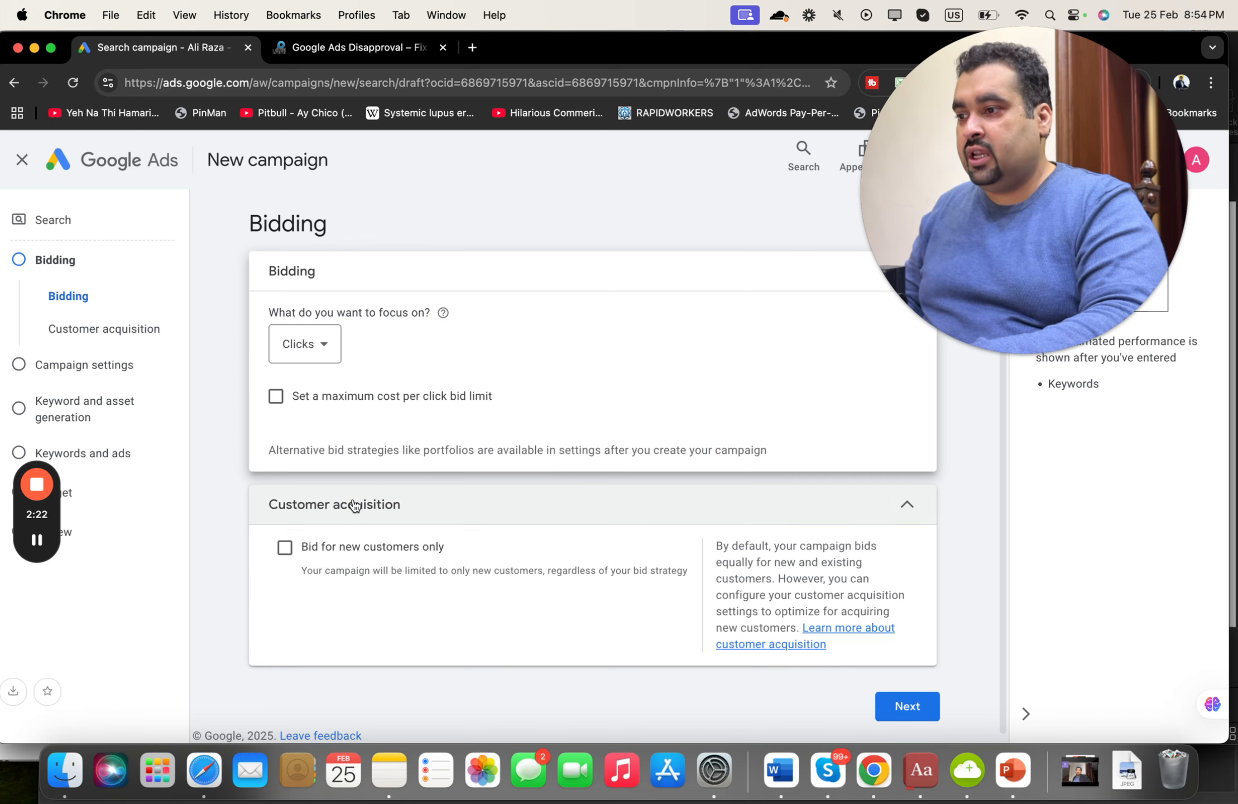
click(388, 397)
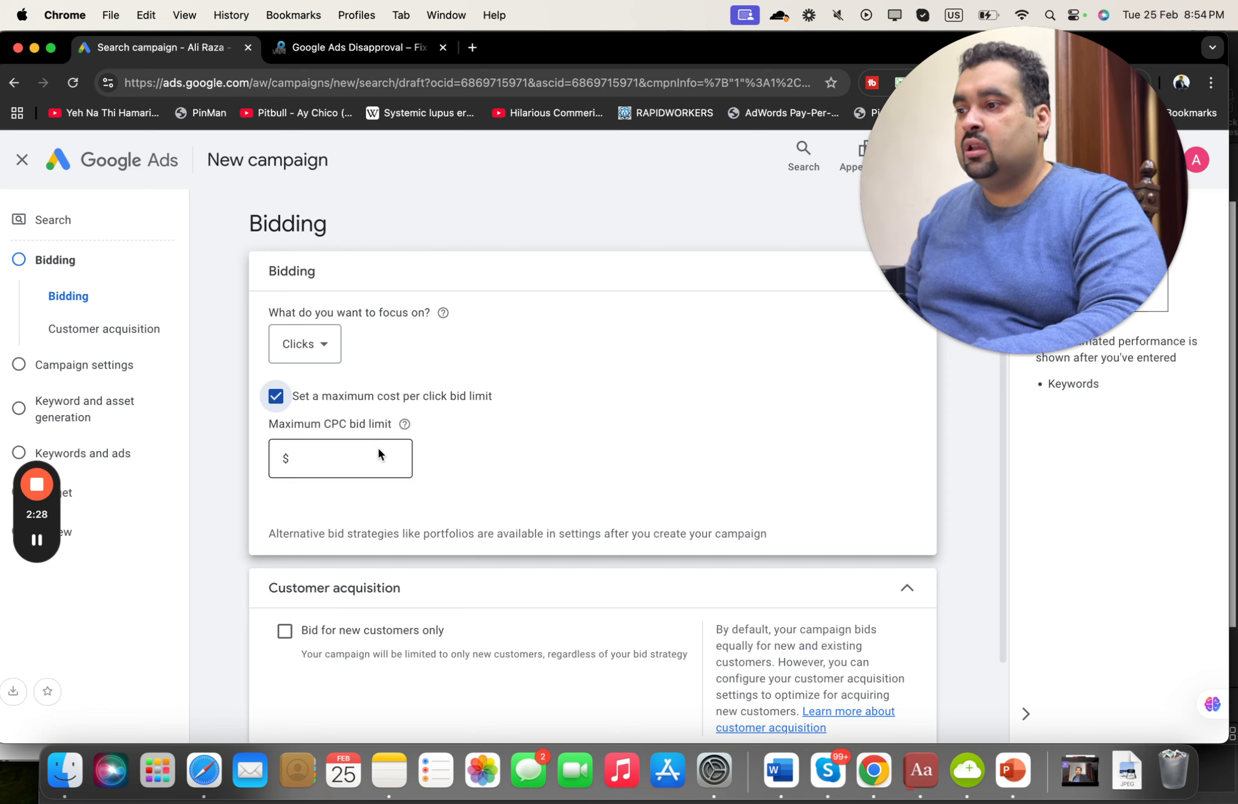
click(332, 400)
Step: Try Impression share as the bidding focus, with ads shown at the Absolute top of results page
click(333, 349)
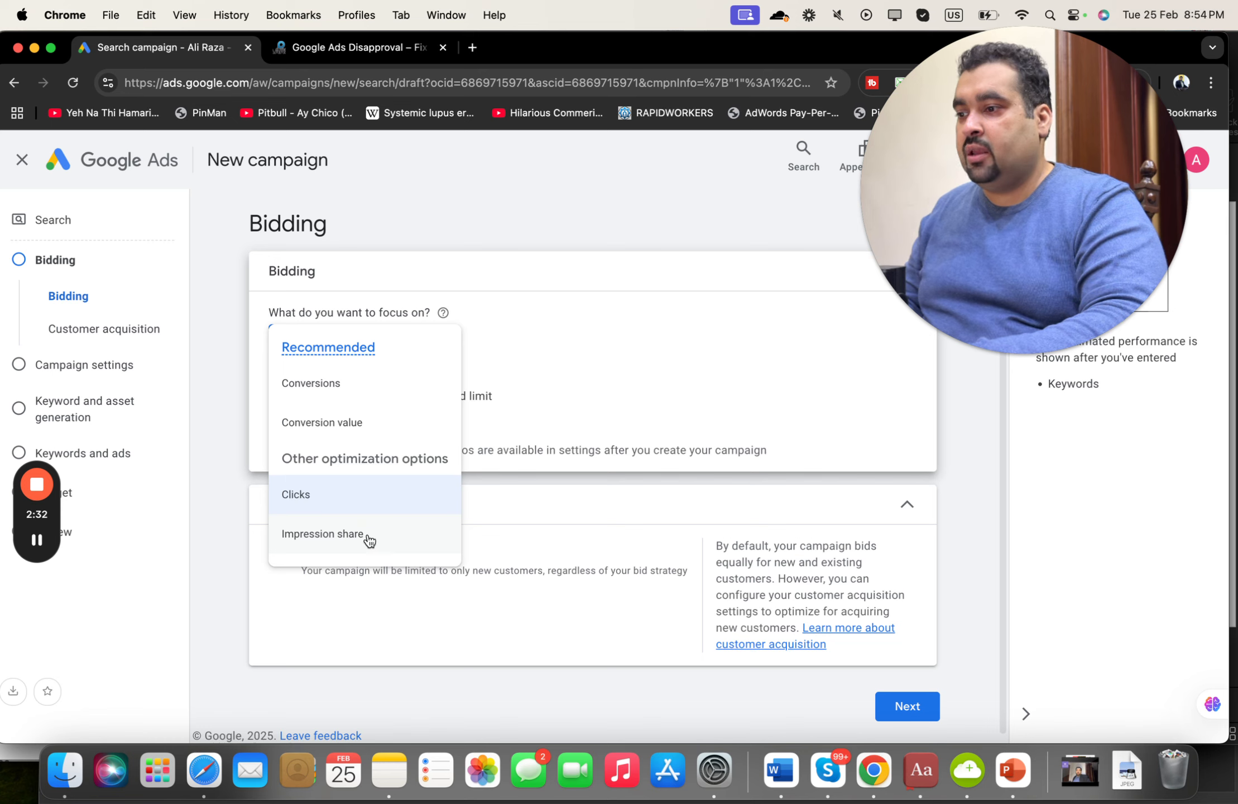
click(369, 541)
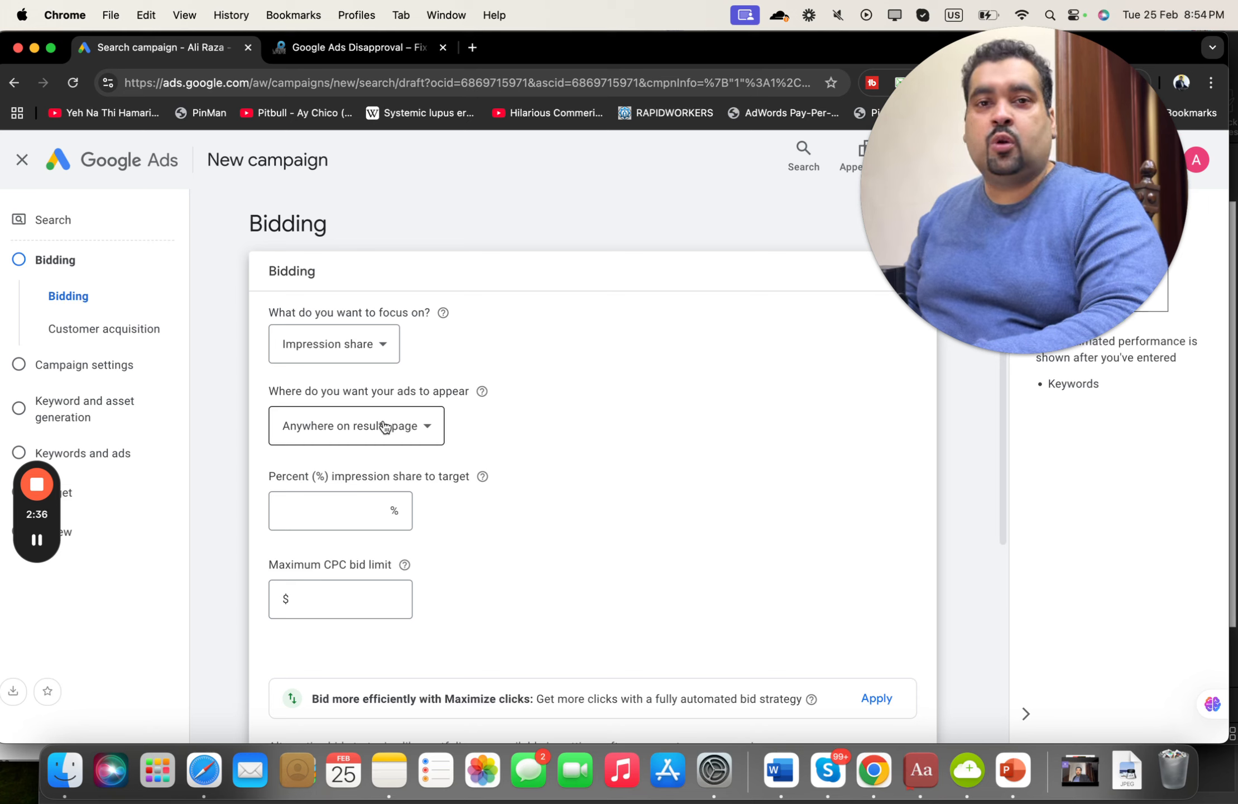
click(383, 427)
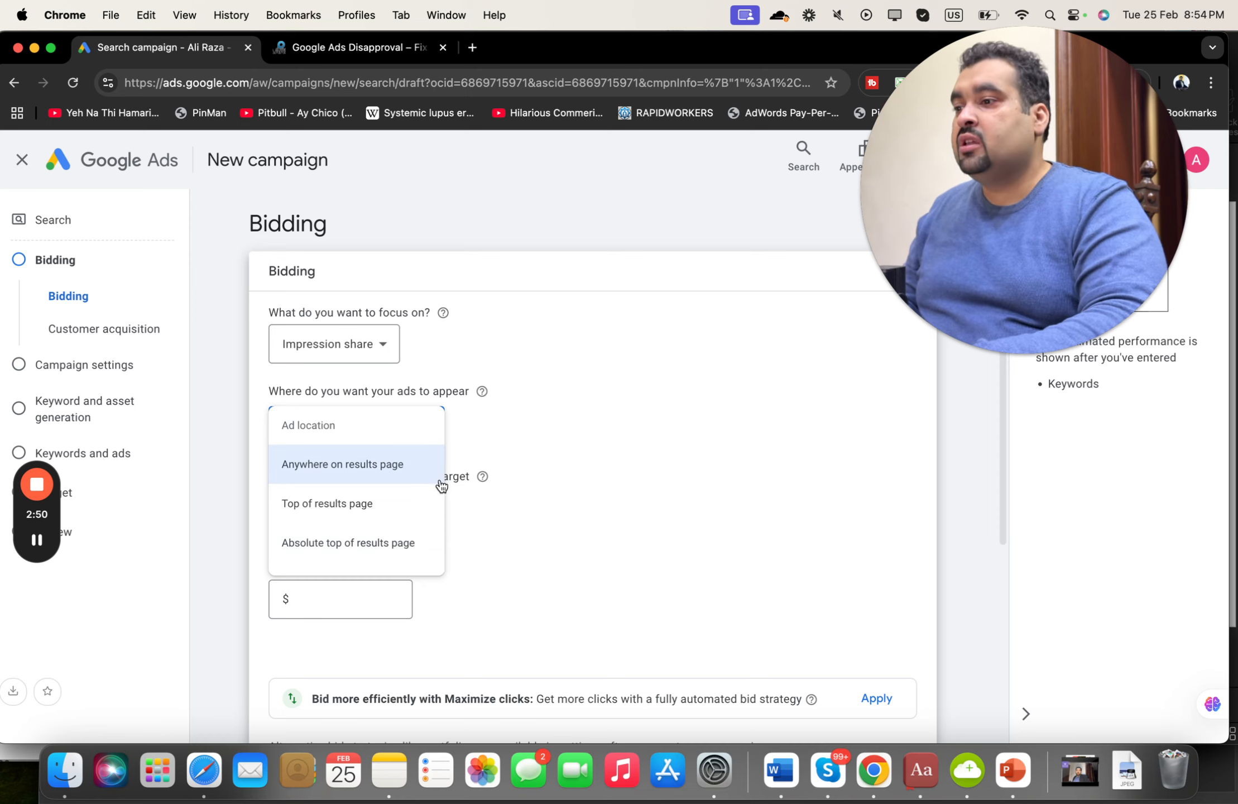
click(445, 378)
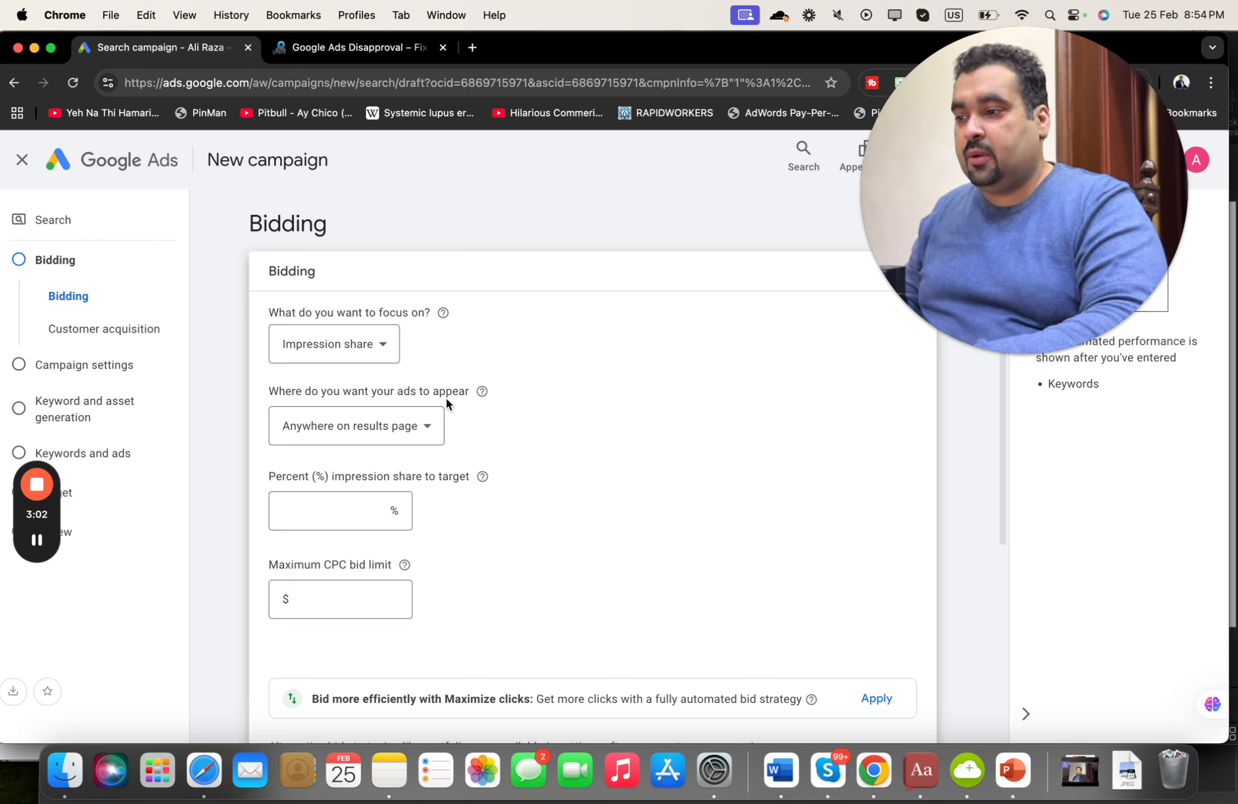
click(425, 419)
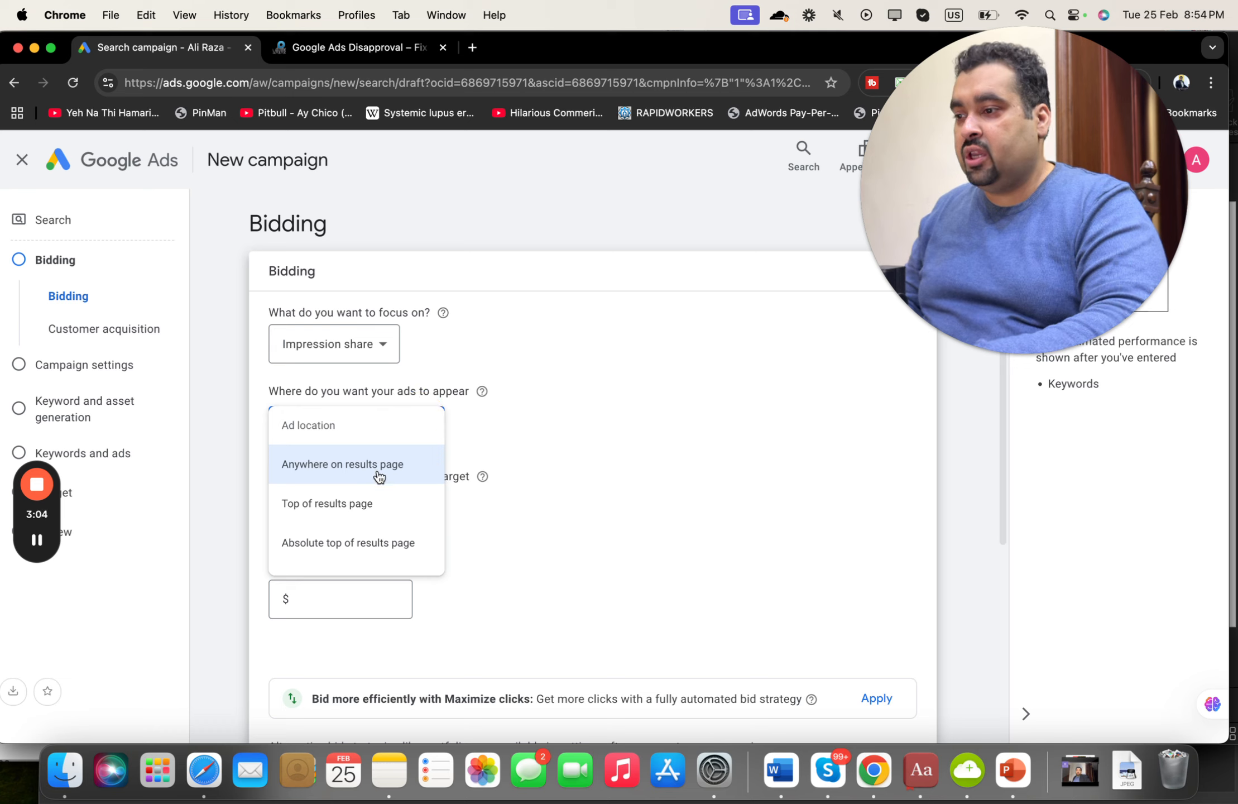
click(379, 542)
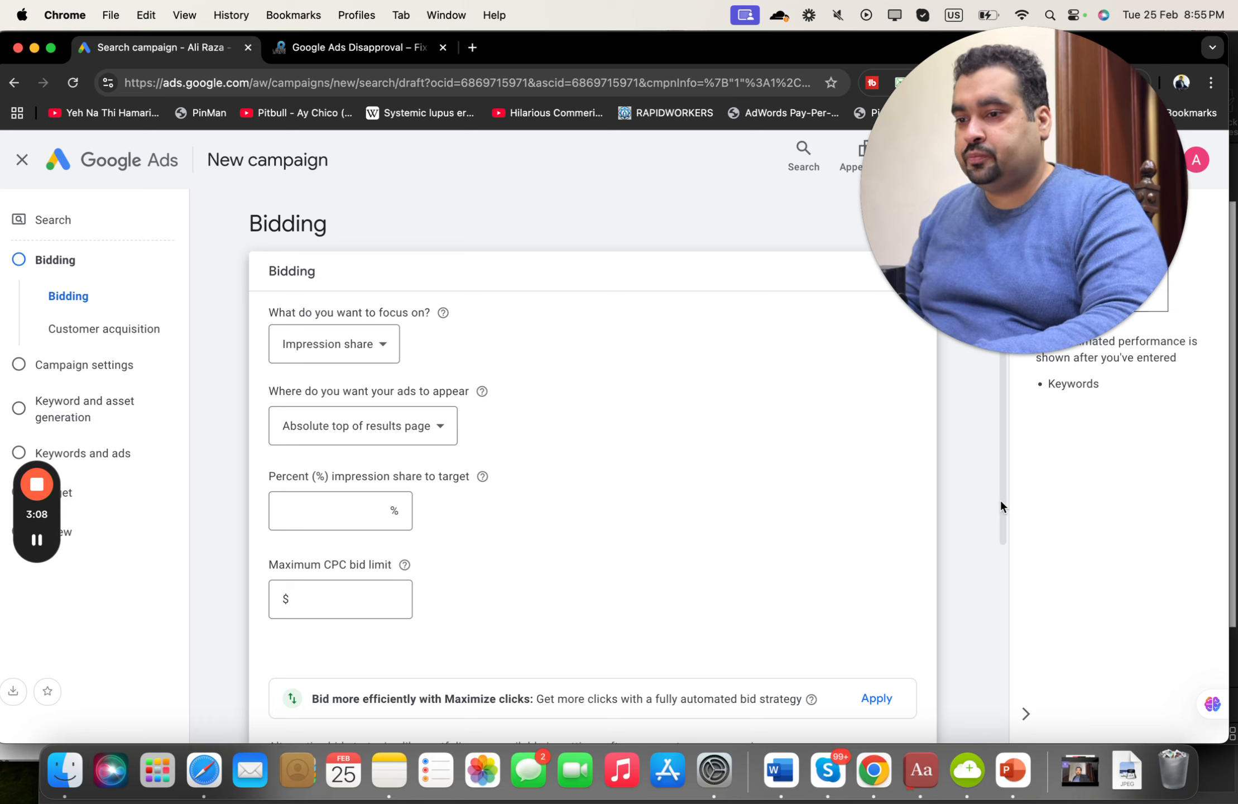
mouse_move(1000, 502)
mouse_down()
mouse_move(1009, 640)
mouse_move(1000, 475)
mouse_up()
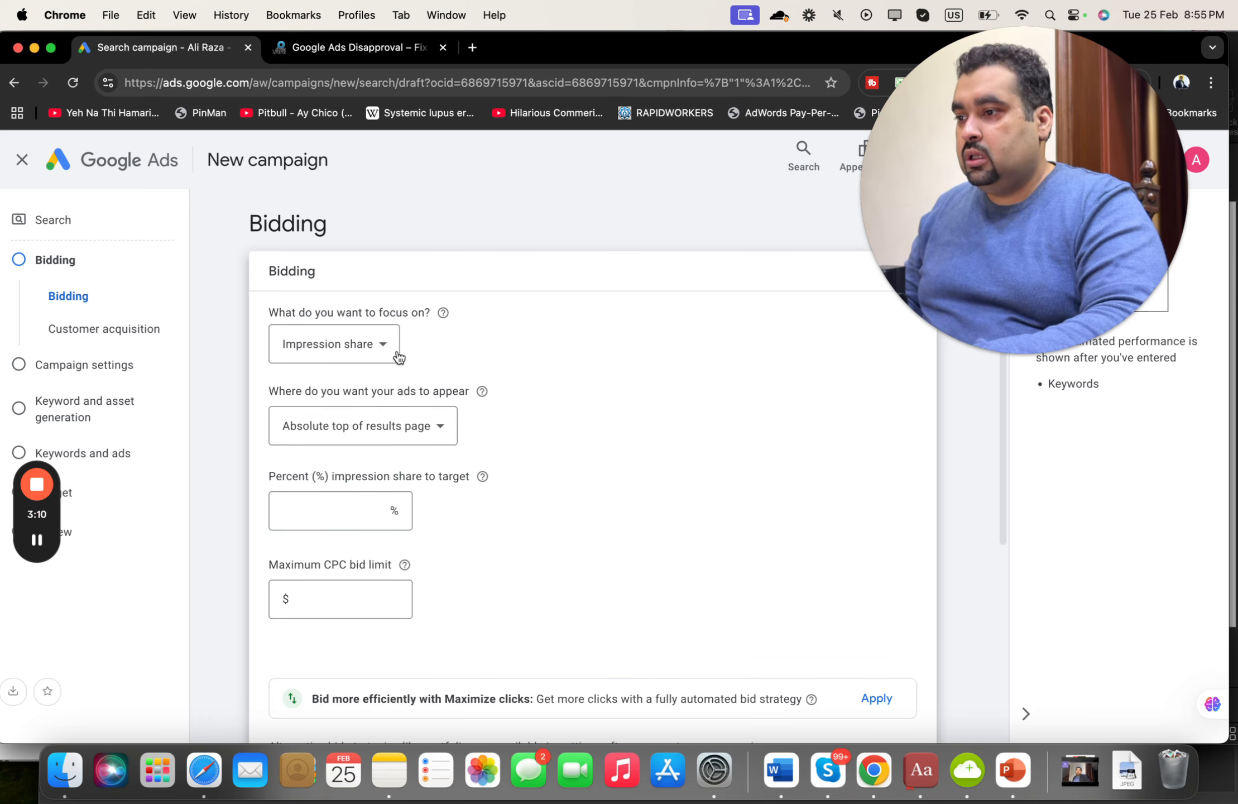
Step: Switch the bidding focus to Conversions and try out the optional target cost per action
click(366, 342)
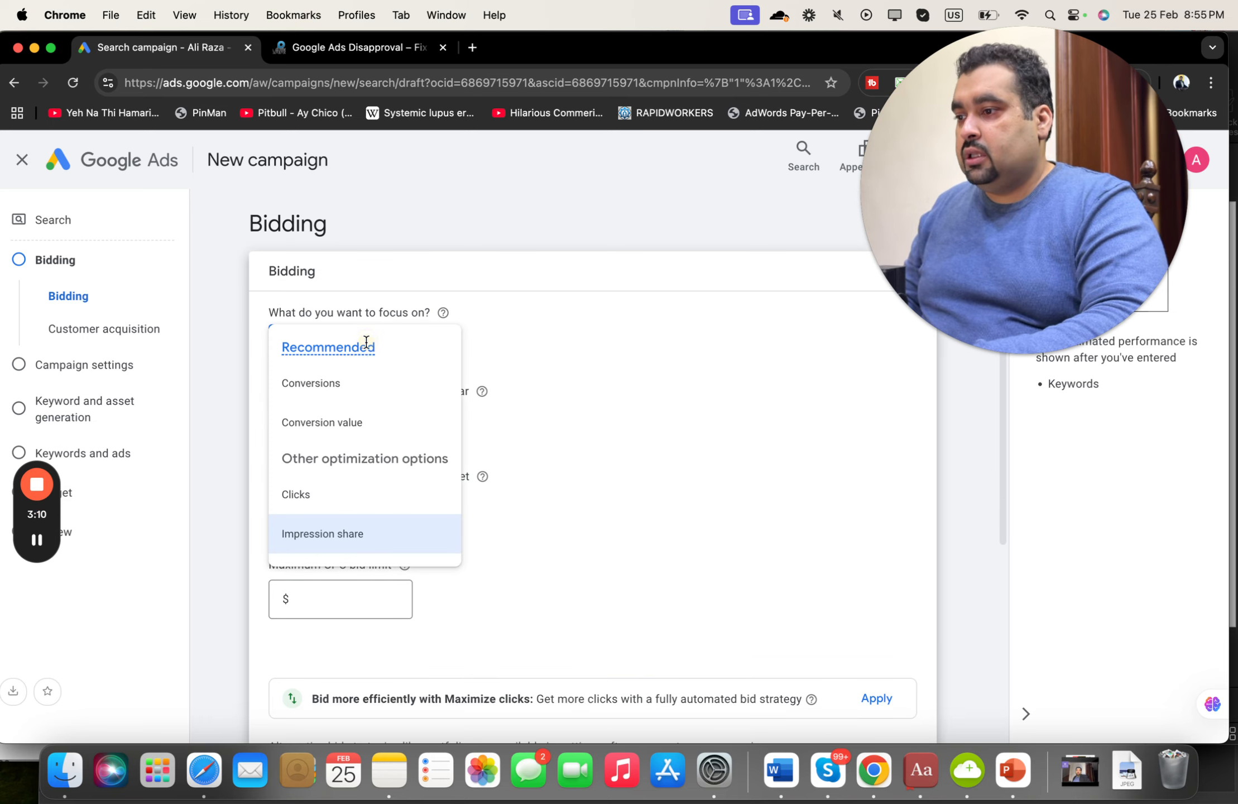
click(351, 397)
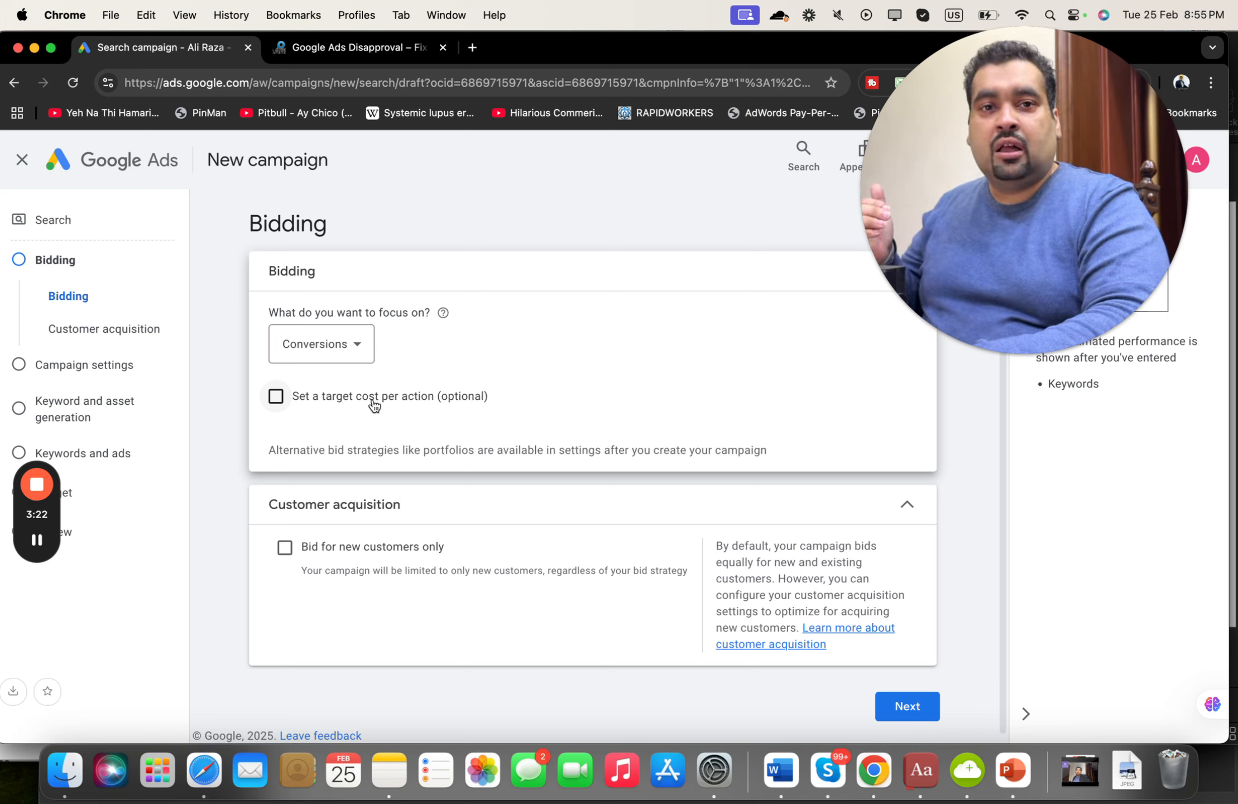
click(374, 406)
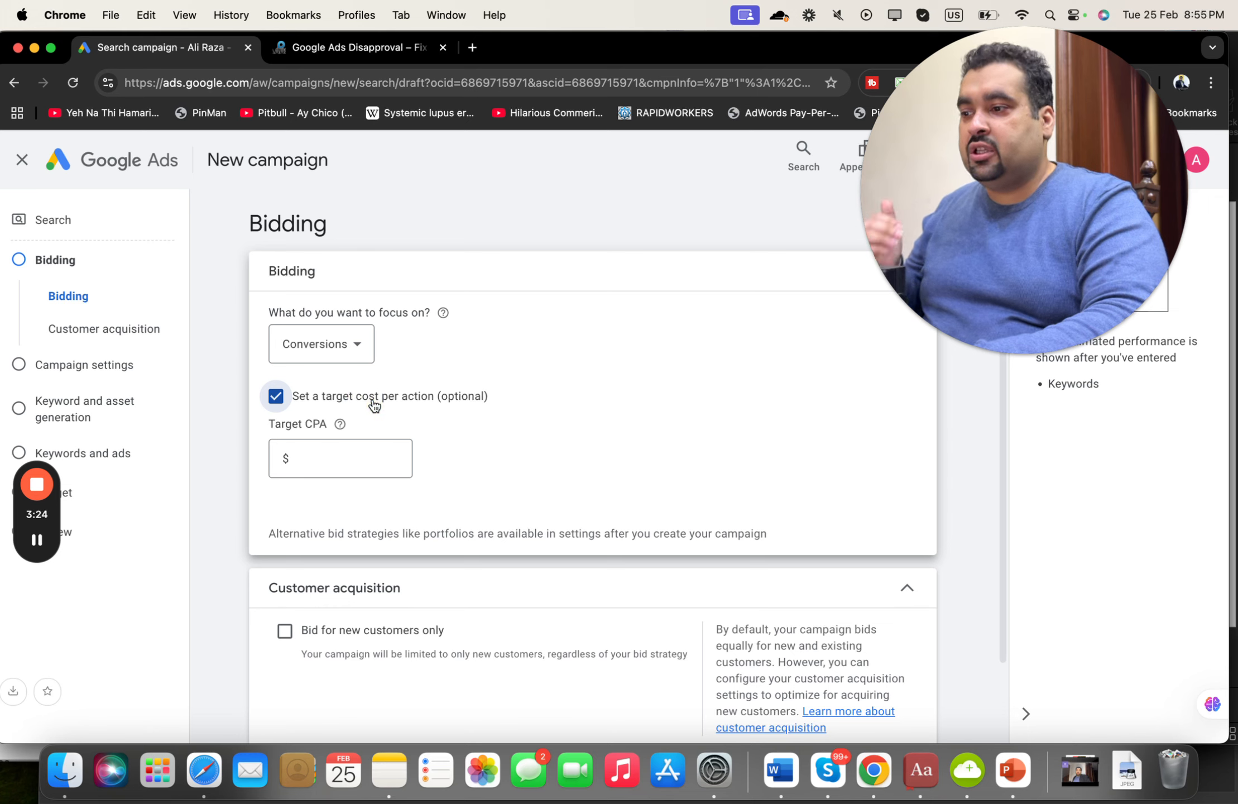
Step: Set the bidding focus to Conversion value without a target return on ad spend and continue to the campaign settings
click(335, 342)
click(358, 420)
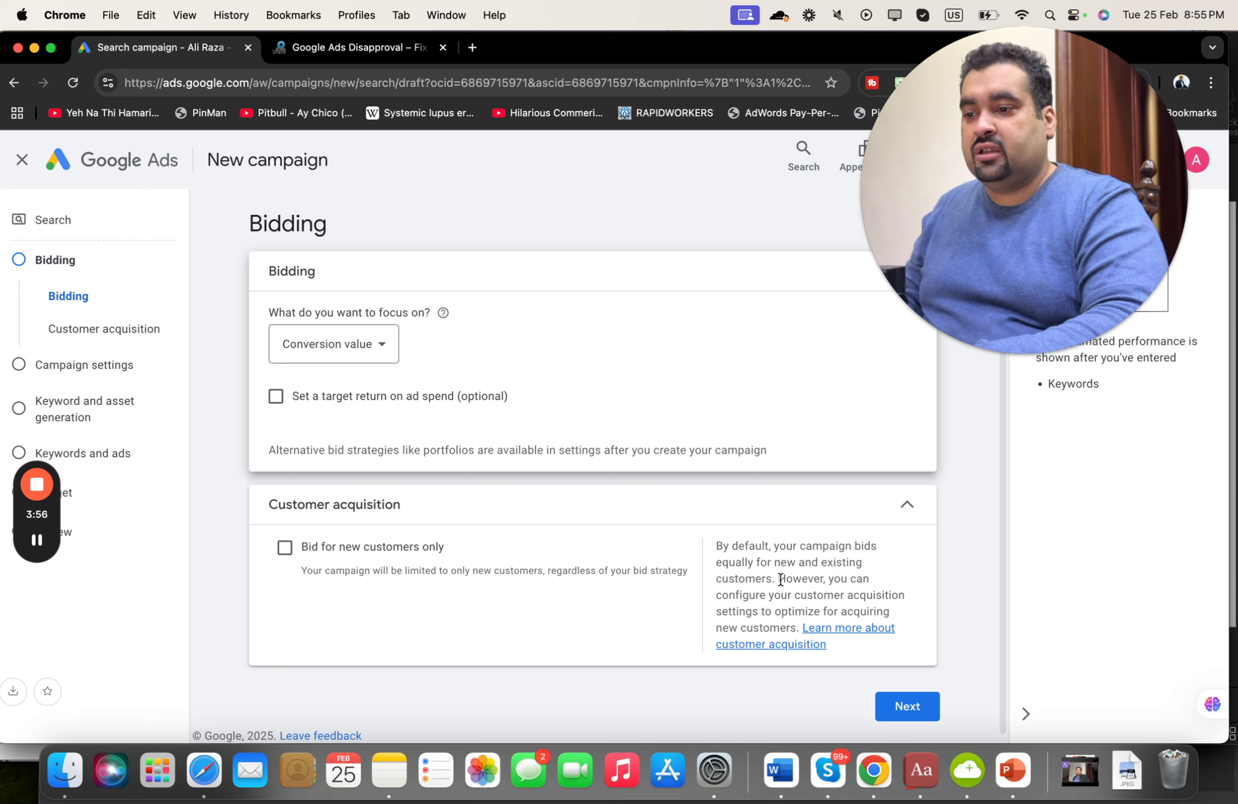
click(893, 707)
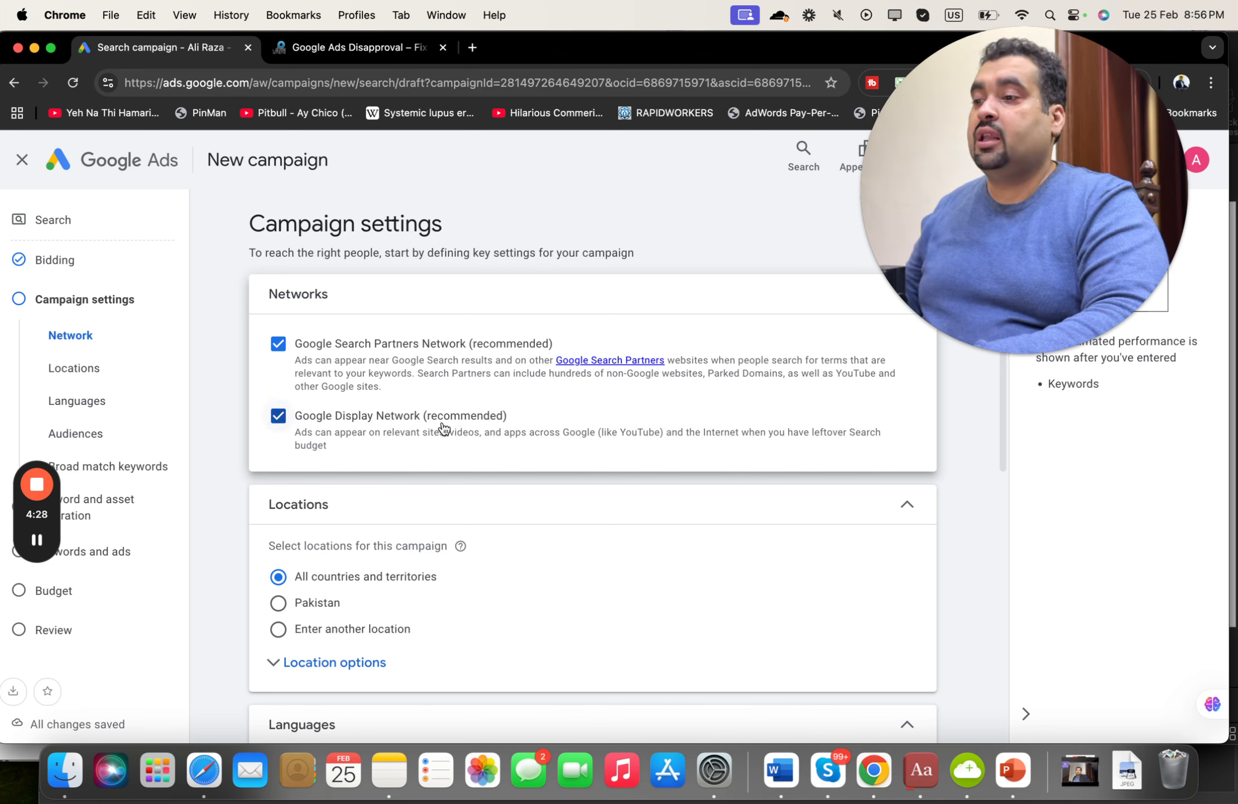
Step: Exclude both the Google Display Network and the Google Search Partners Network from the campaign
click(396, 420)
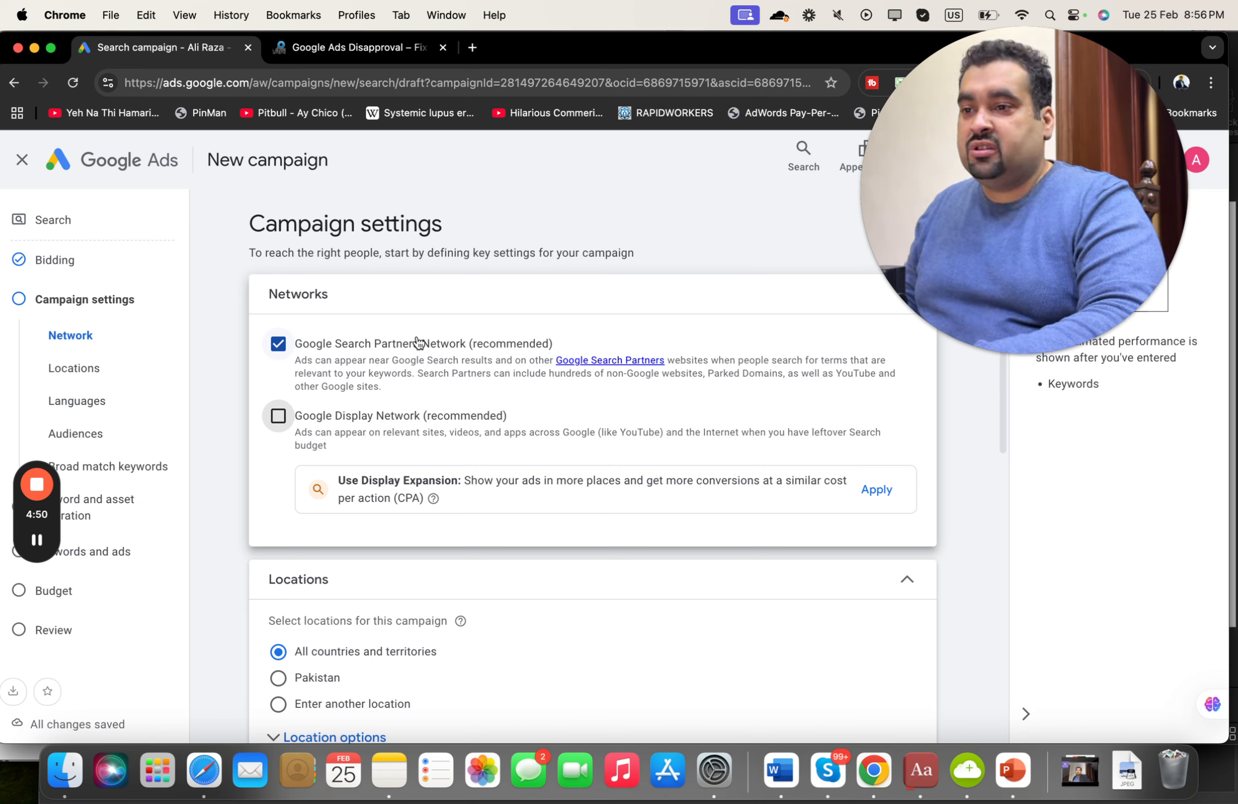
click(419, 341)
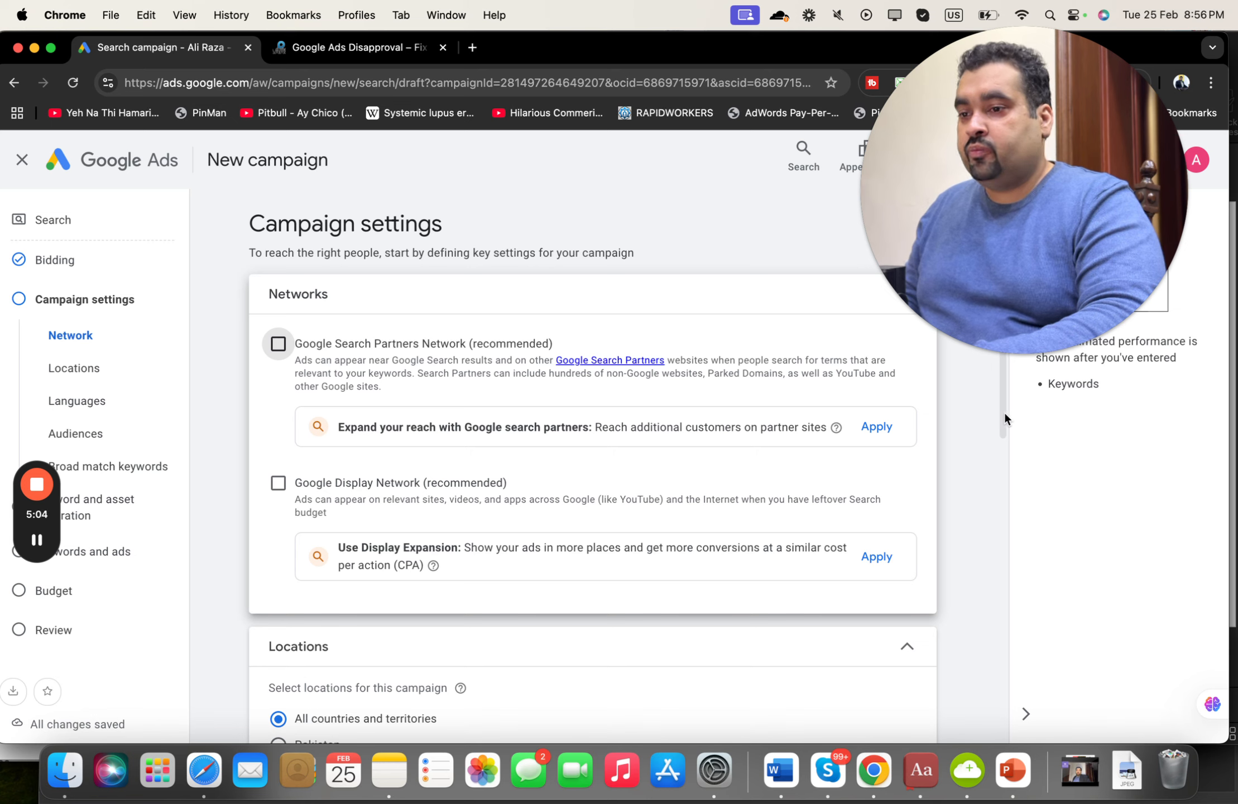
Step: Expand the location options, switch the campaign to custom locations and include the country India
drag(1005, 414, 1006, 416)
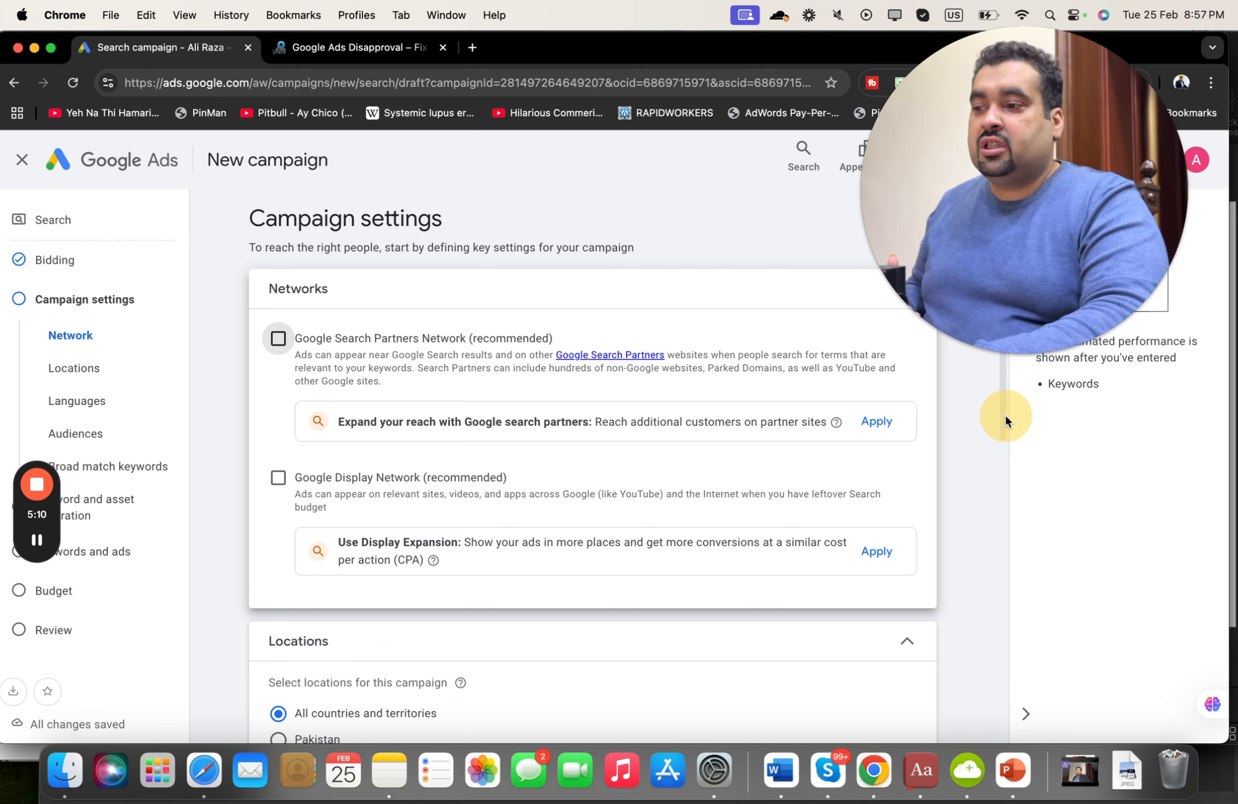
drag(1005, 416, 1003, 561)
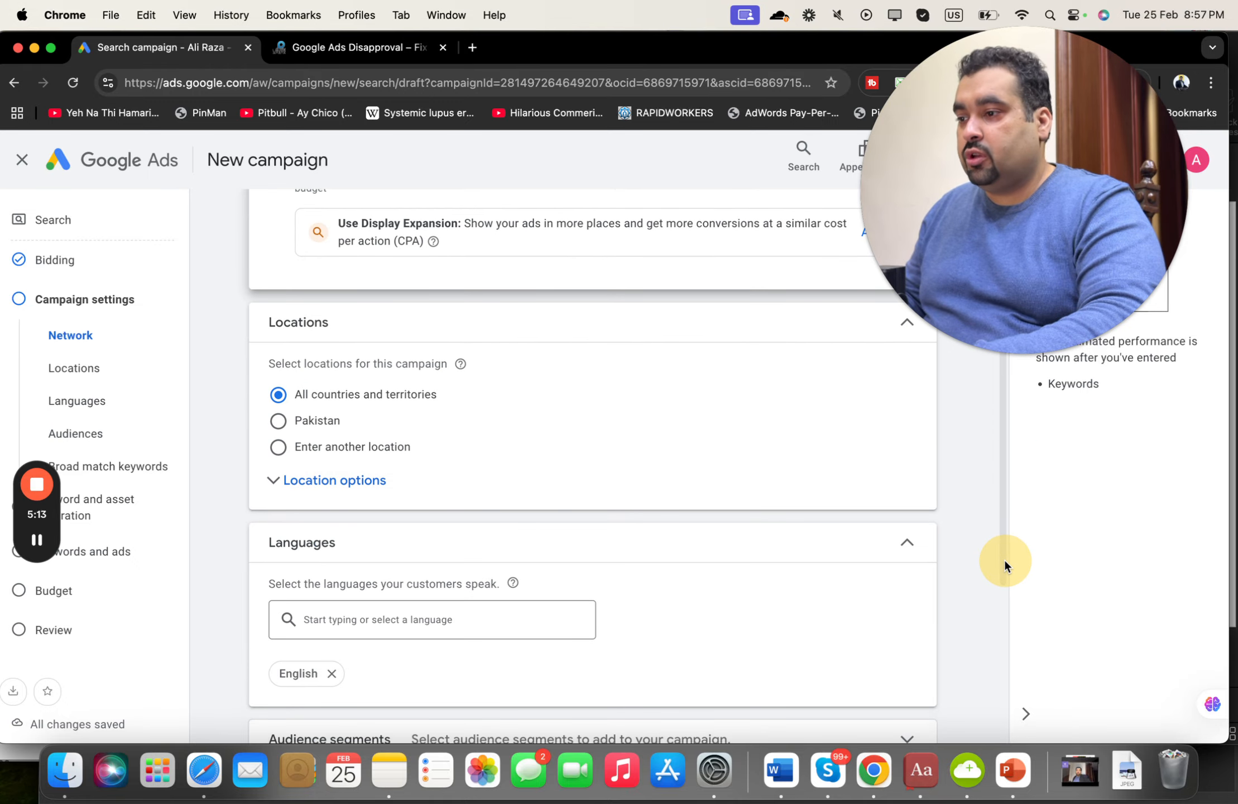
click(311, 484)
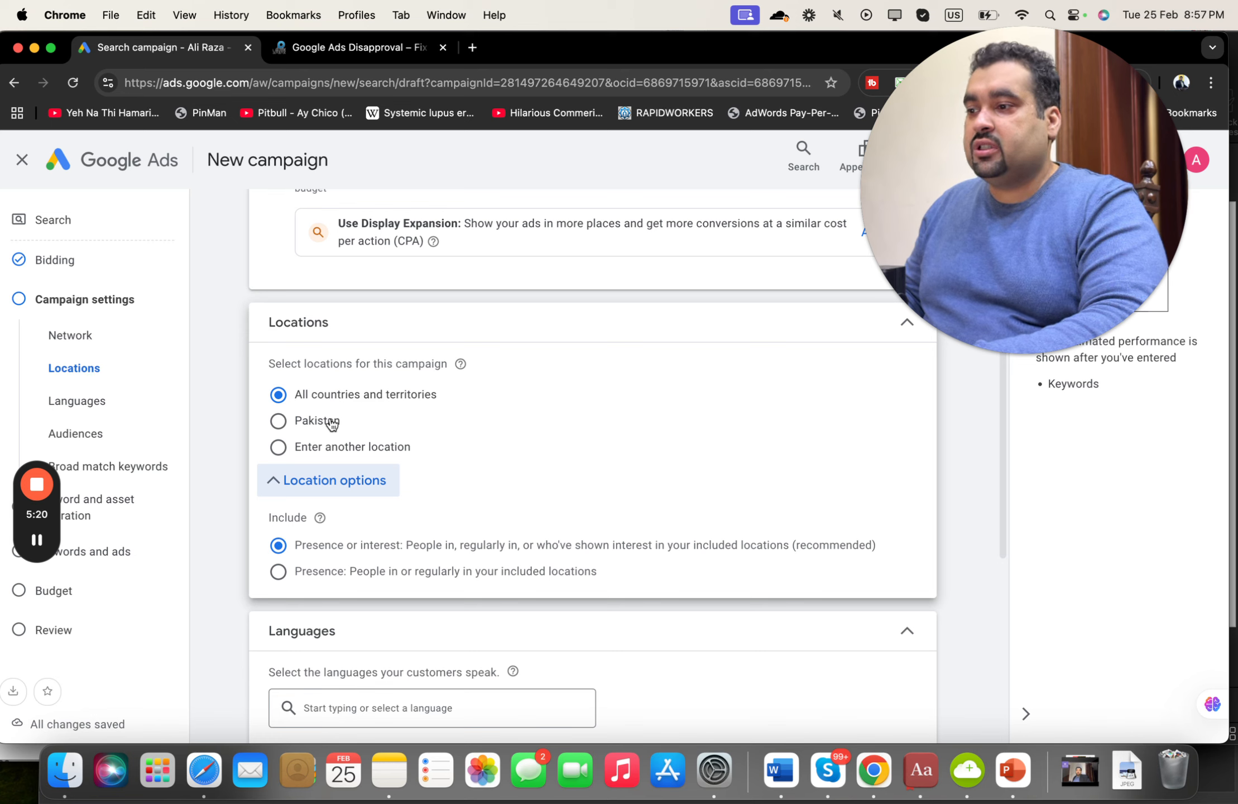
click(329, 449)
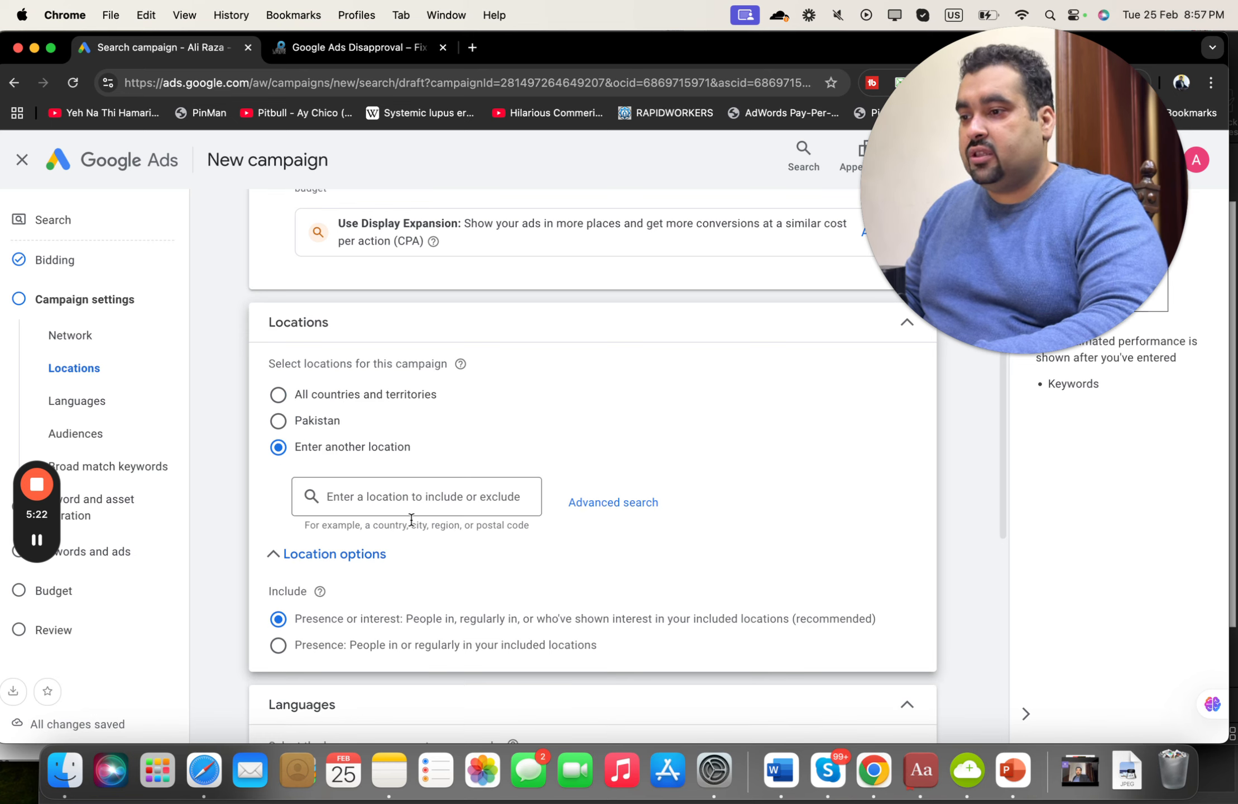
click(400, 496)
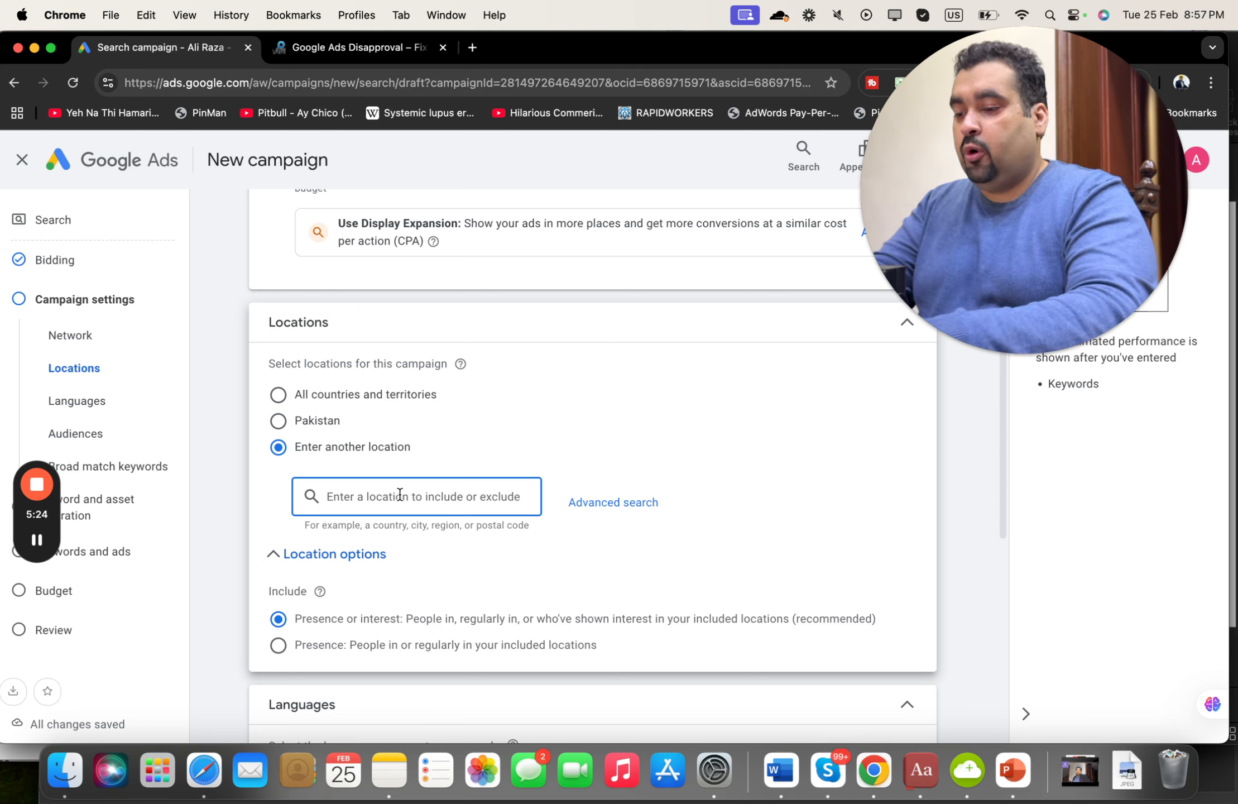
text(Indi)
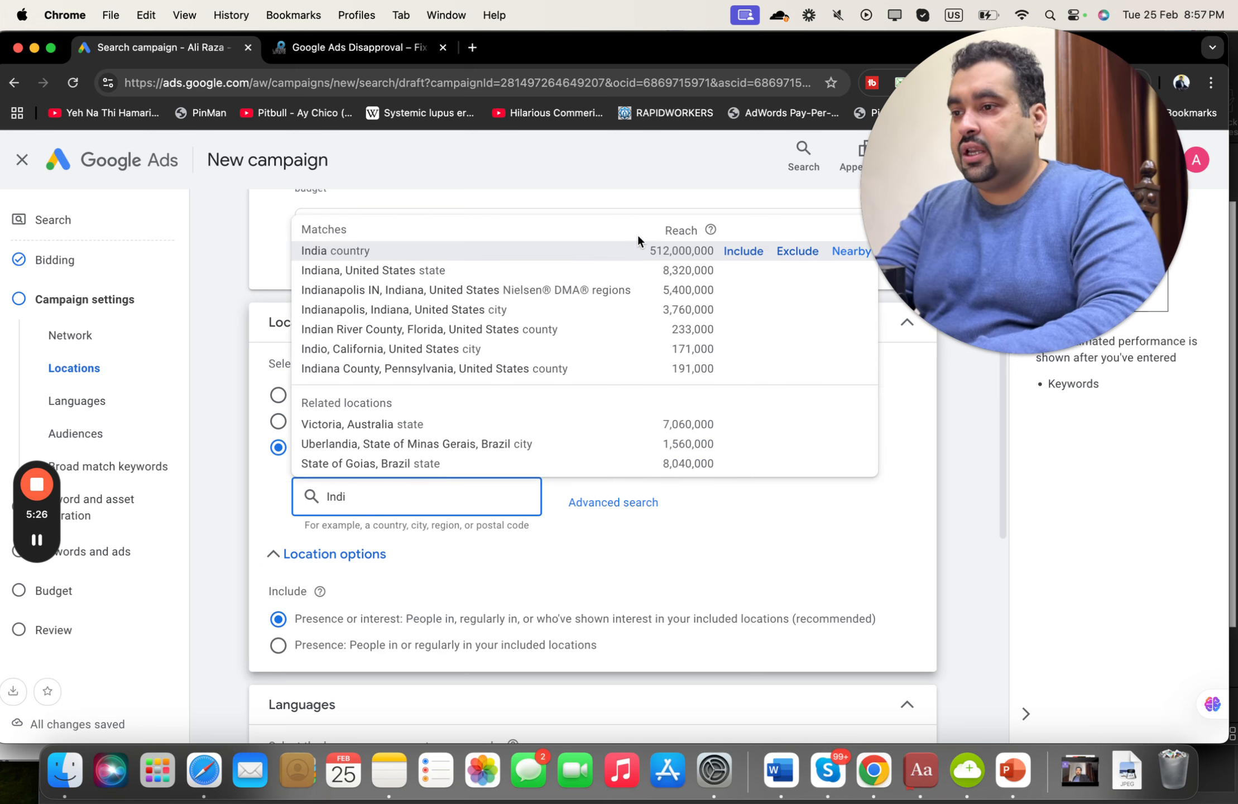
click(743, 251)
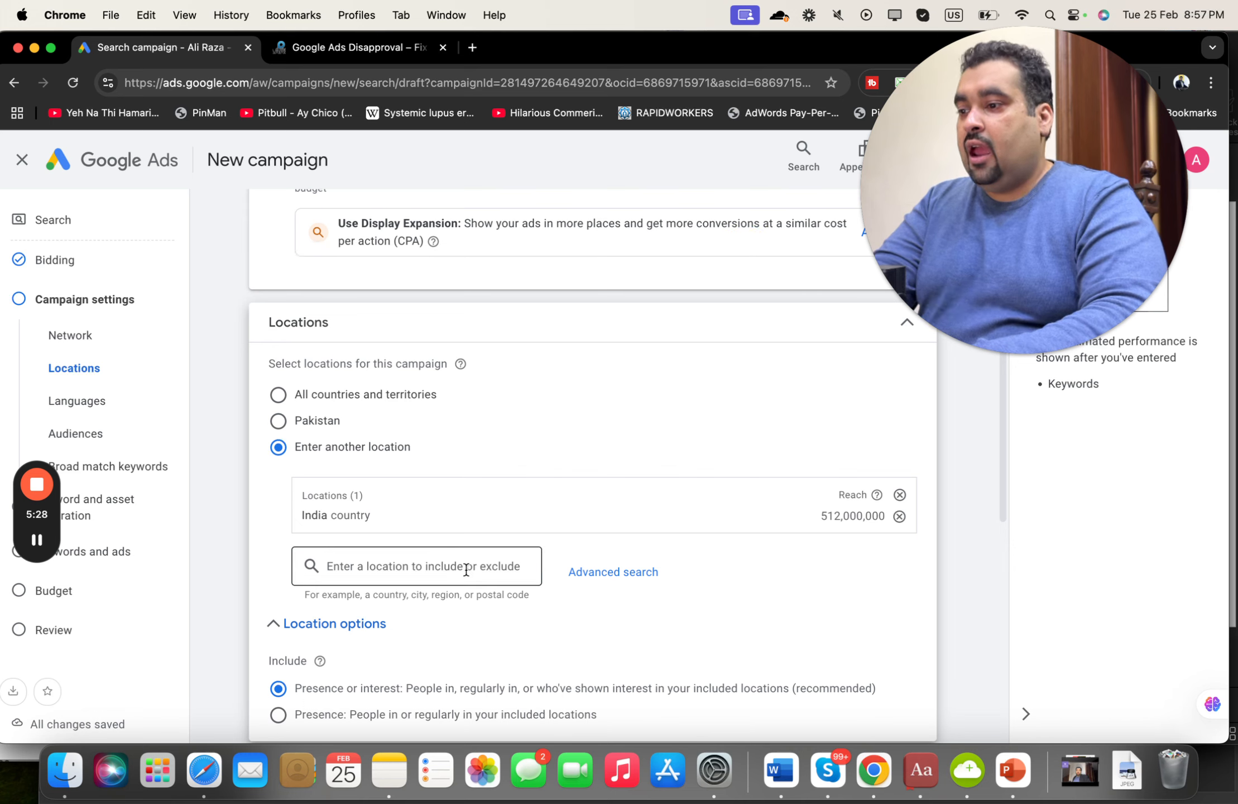
click(439, 559)
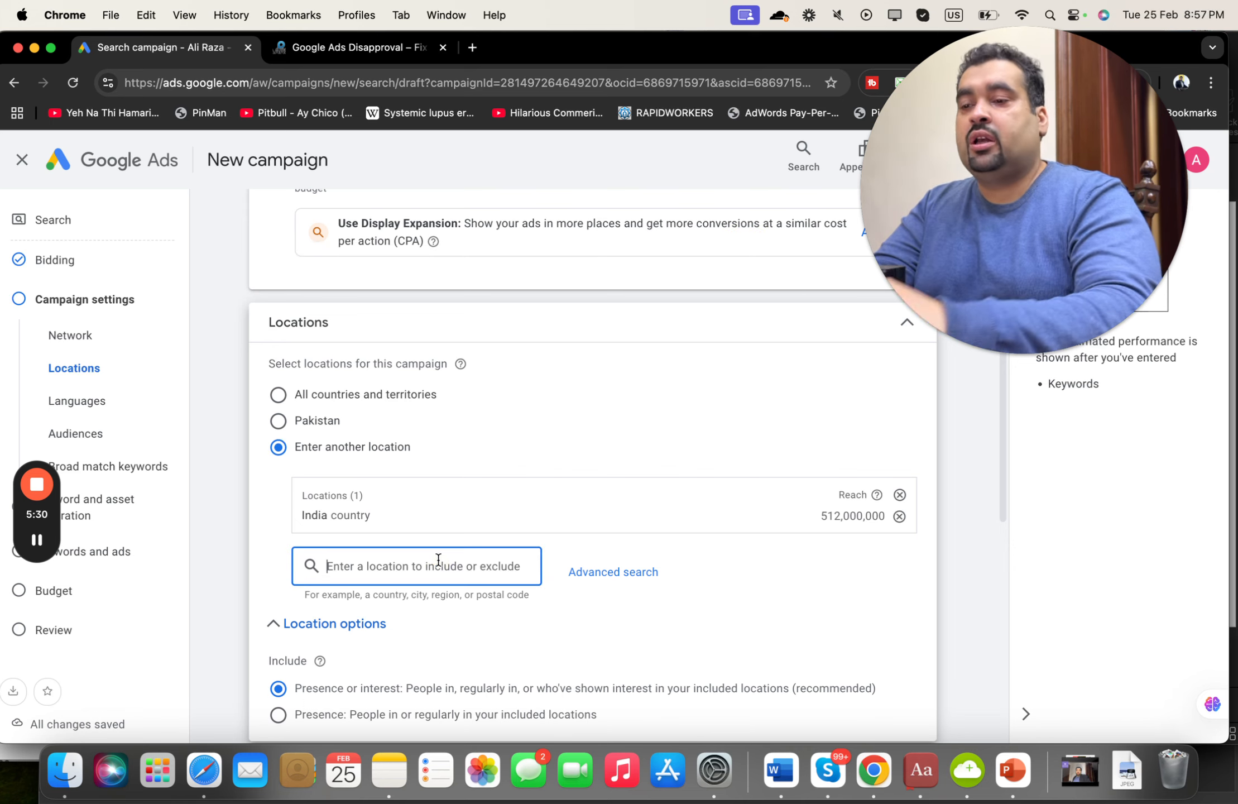
text(Aus)
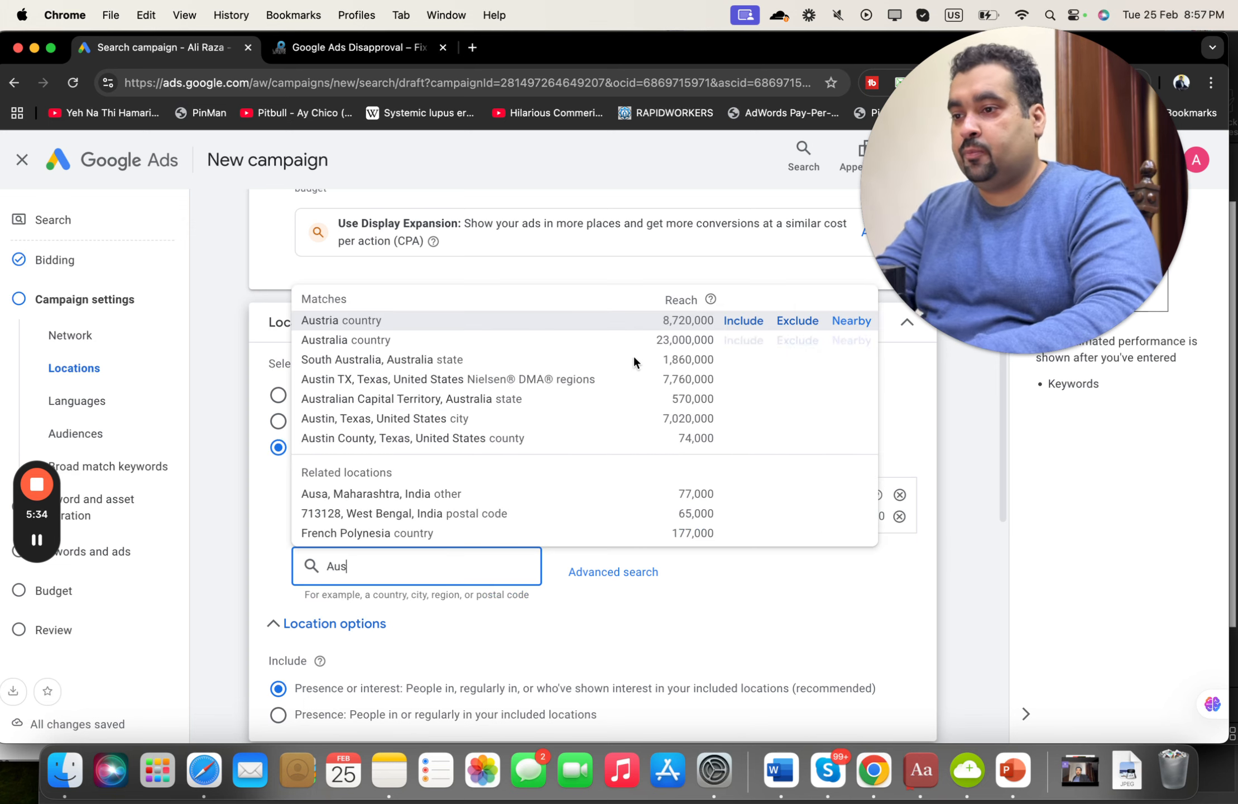
click(743, 322)
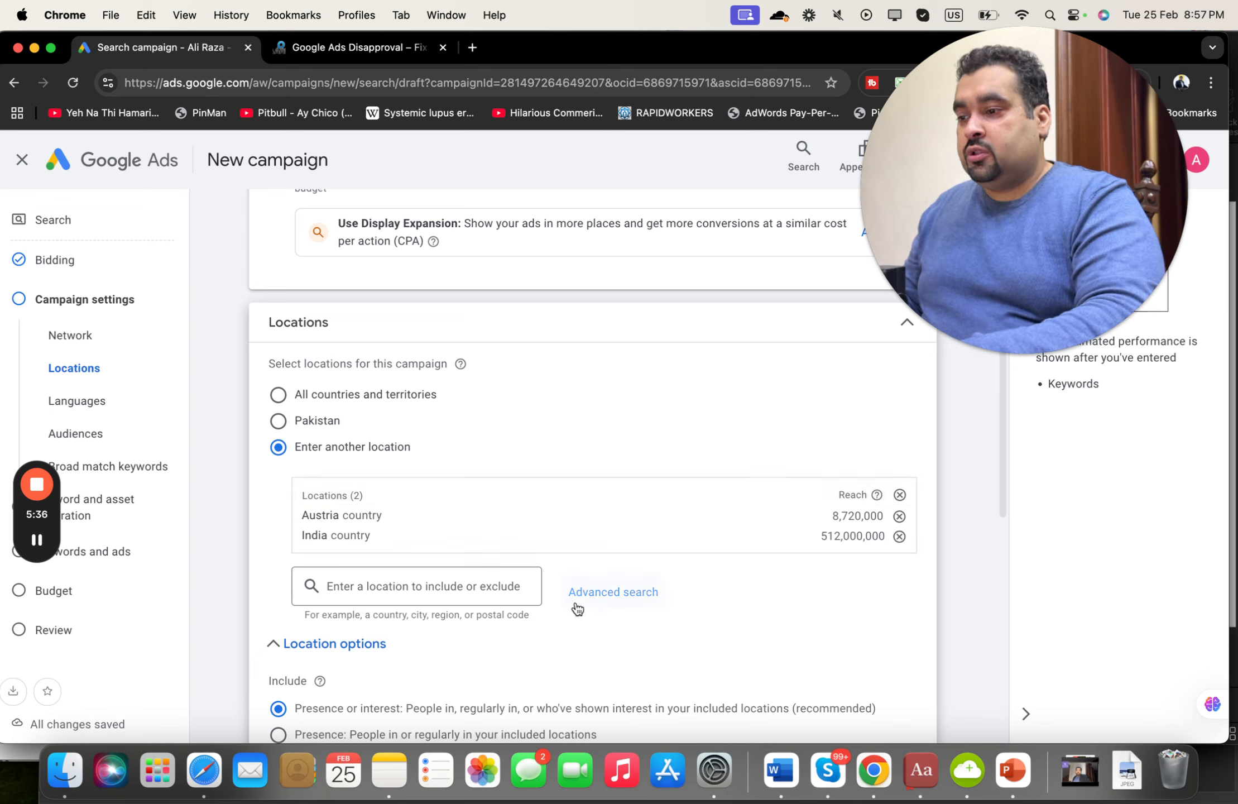
click(899, 517)
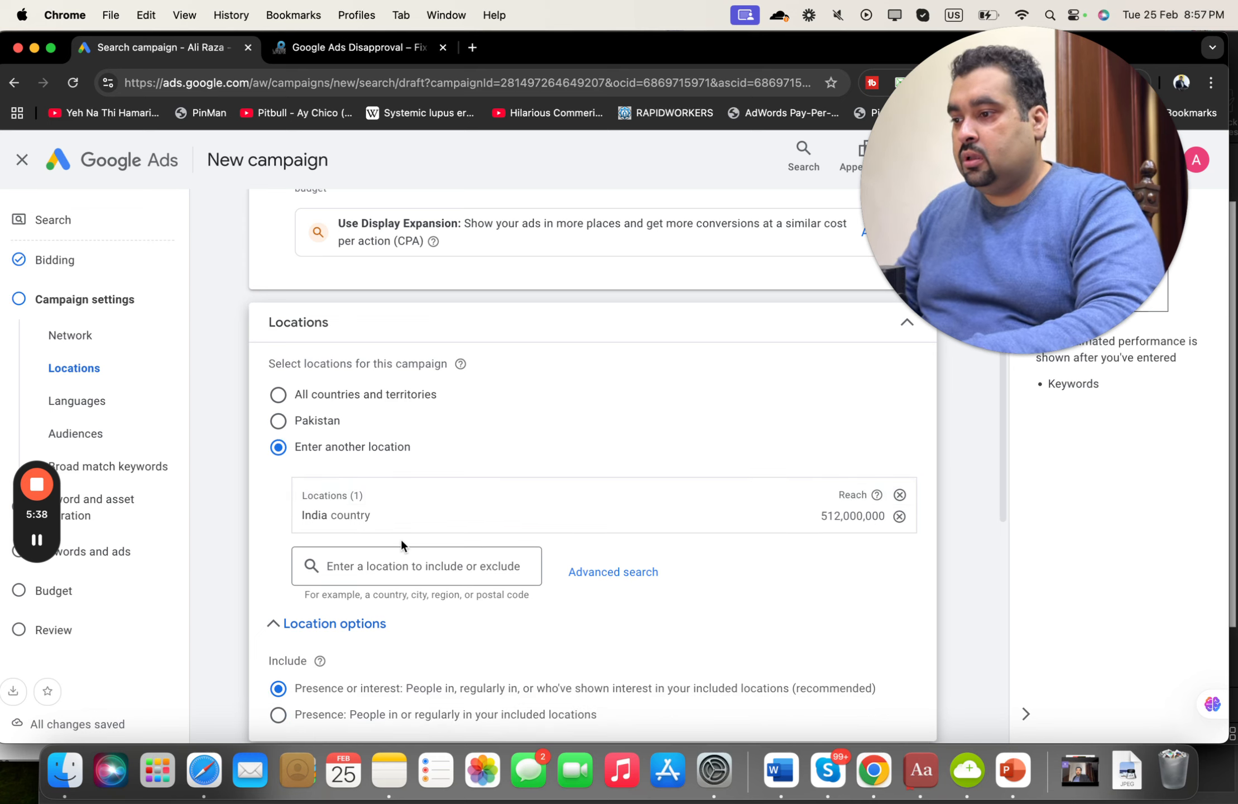
Step: Search the locations for "Aust" and exclude the country Australia from the campaign
click(395, 580)
text(Aust)
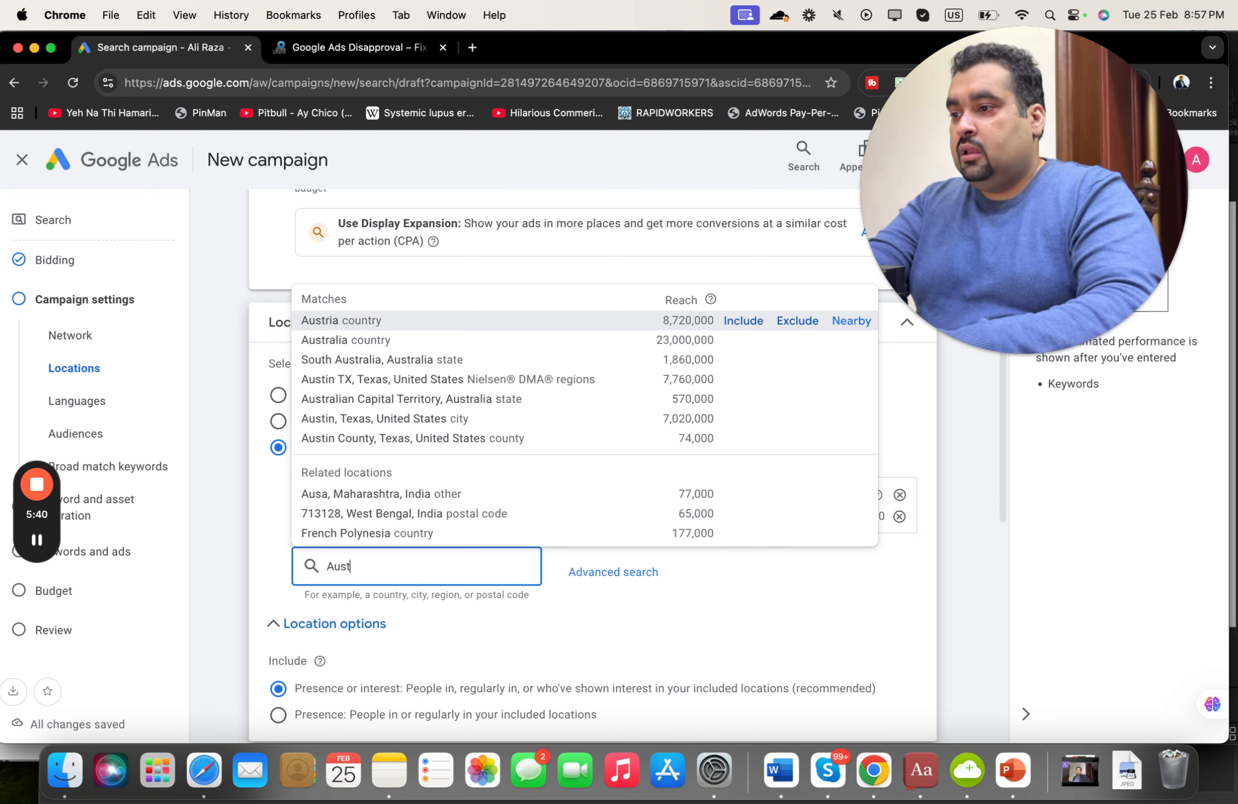
mouse_move(639, 347)
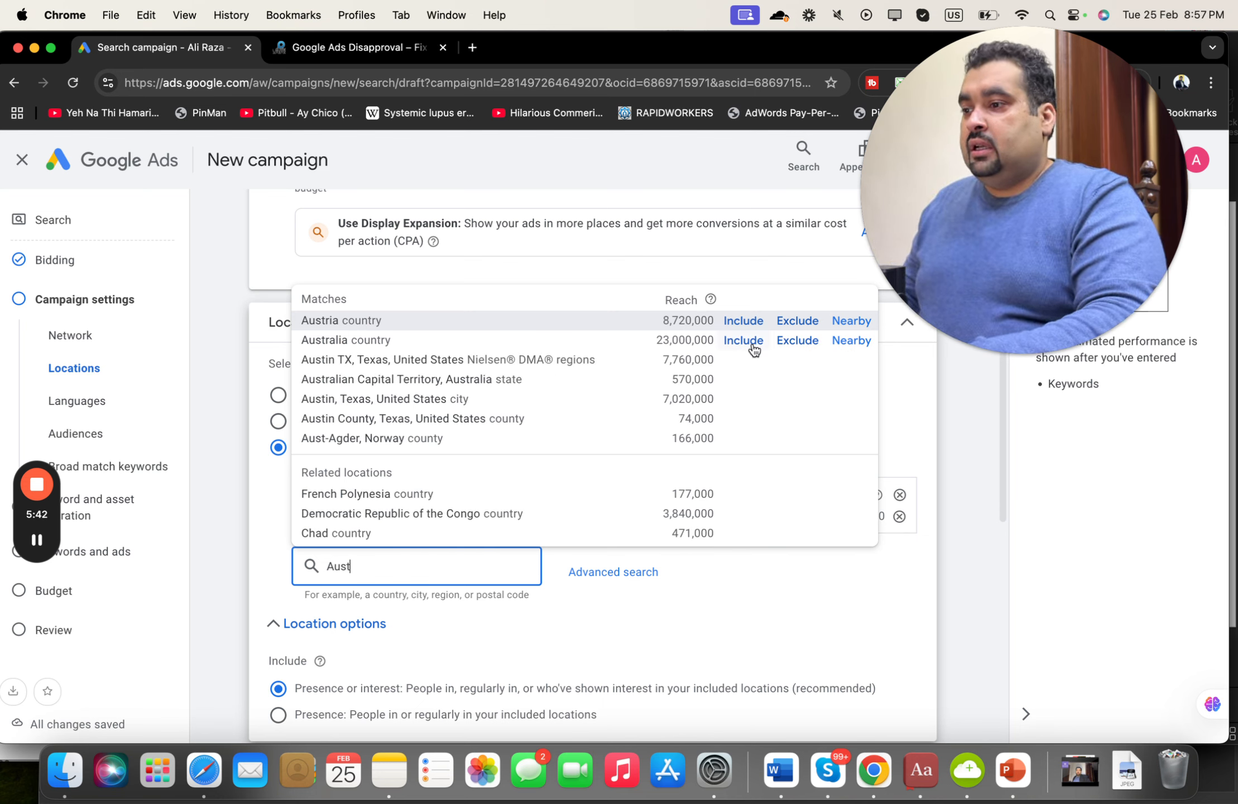
click(785, 342)
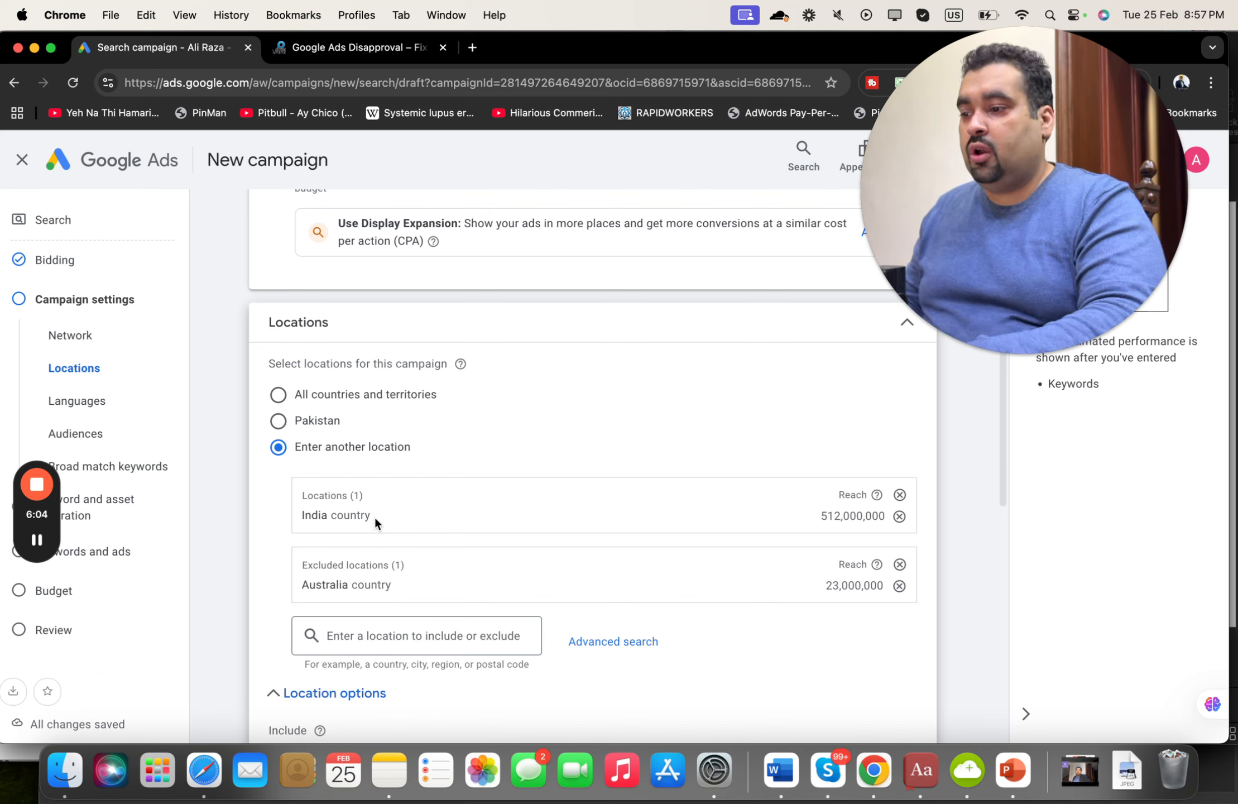
Step: Search the locations for "New del" and exclude the city New Delhi, Delhi, India from targeting
click(386, 627)
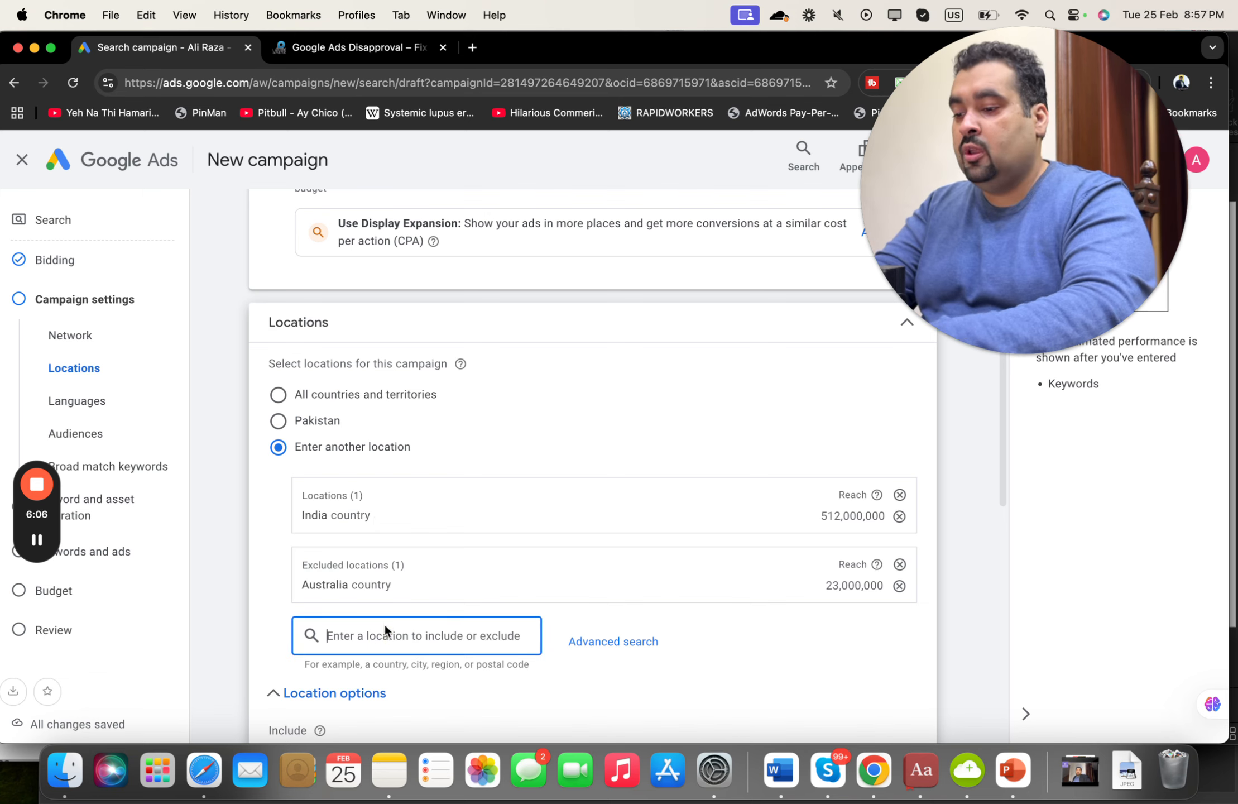
text(New)
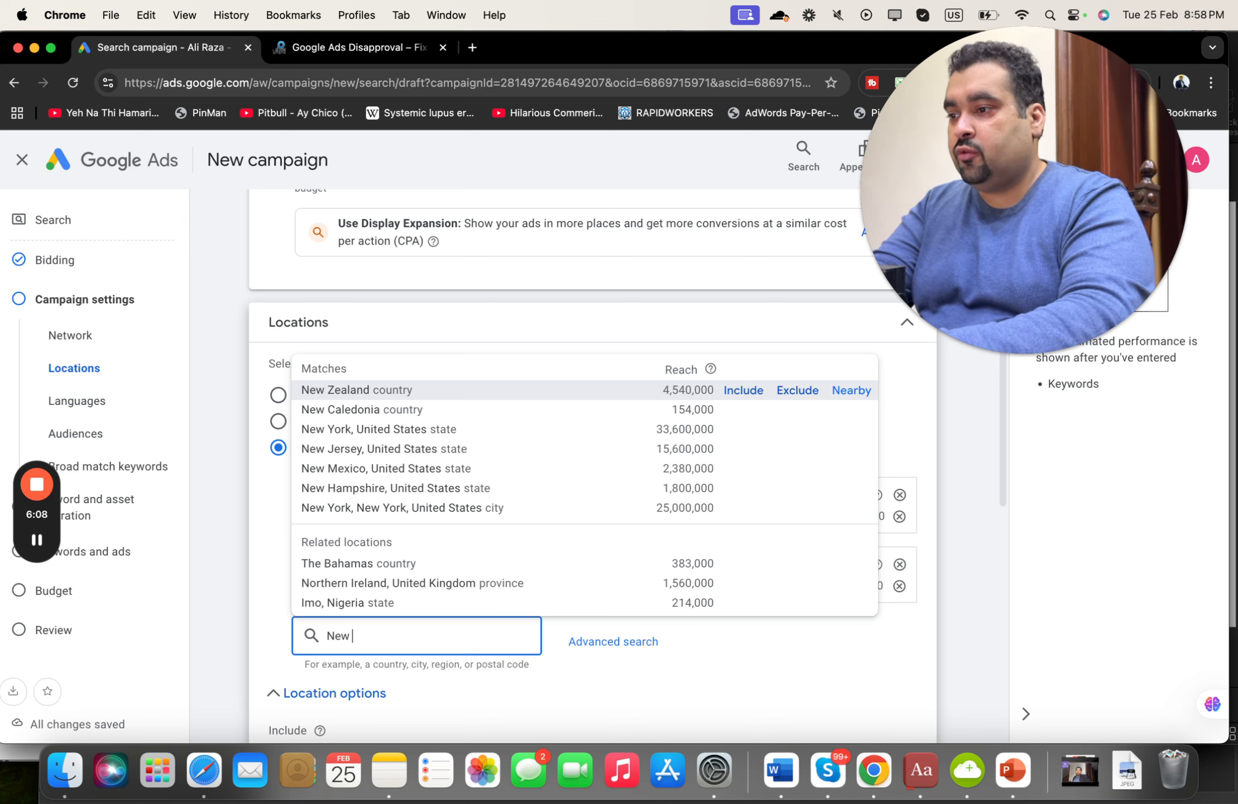
text( del)
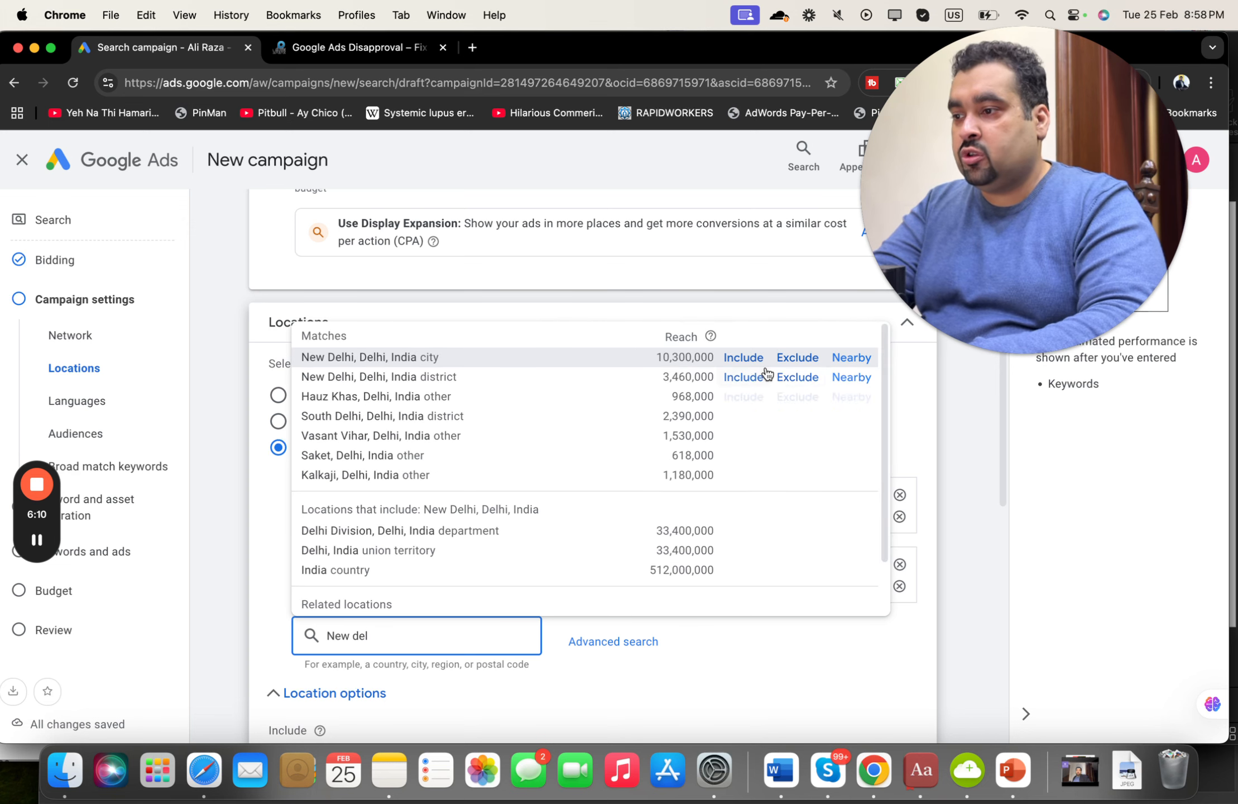
click(788, 359)
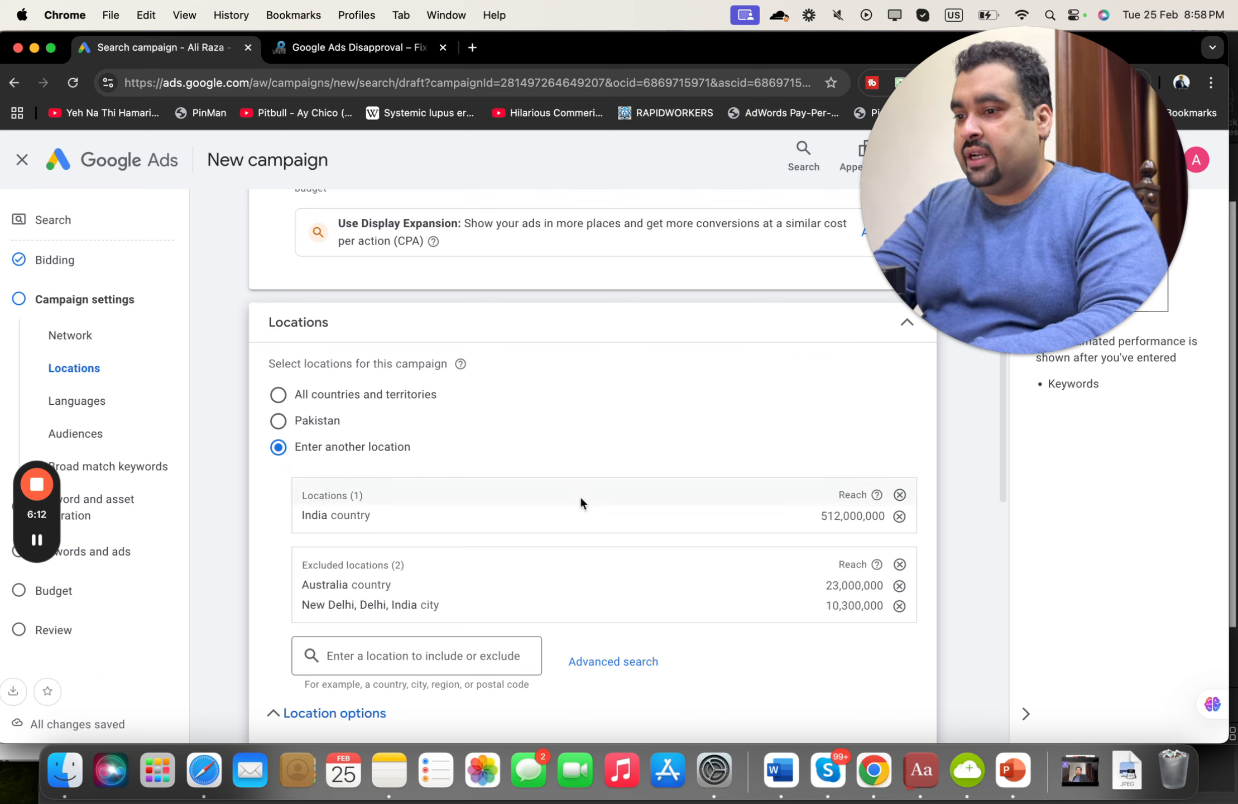
Step: Add the country Pakistan to the campaign's included locations
click(441, 653)
text(P)
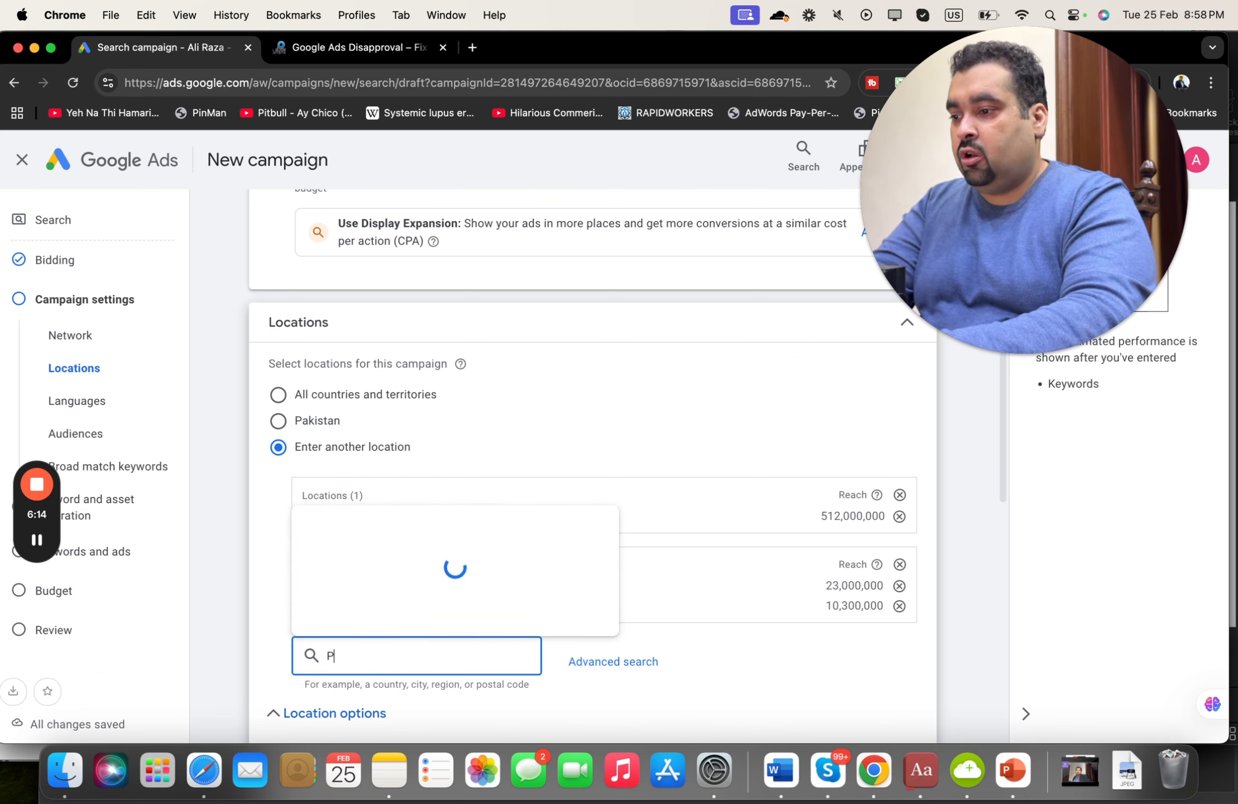
text(ak)
click(747, 419)
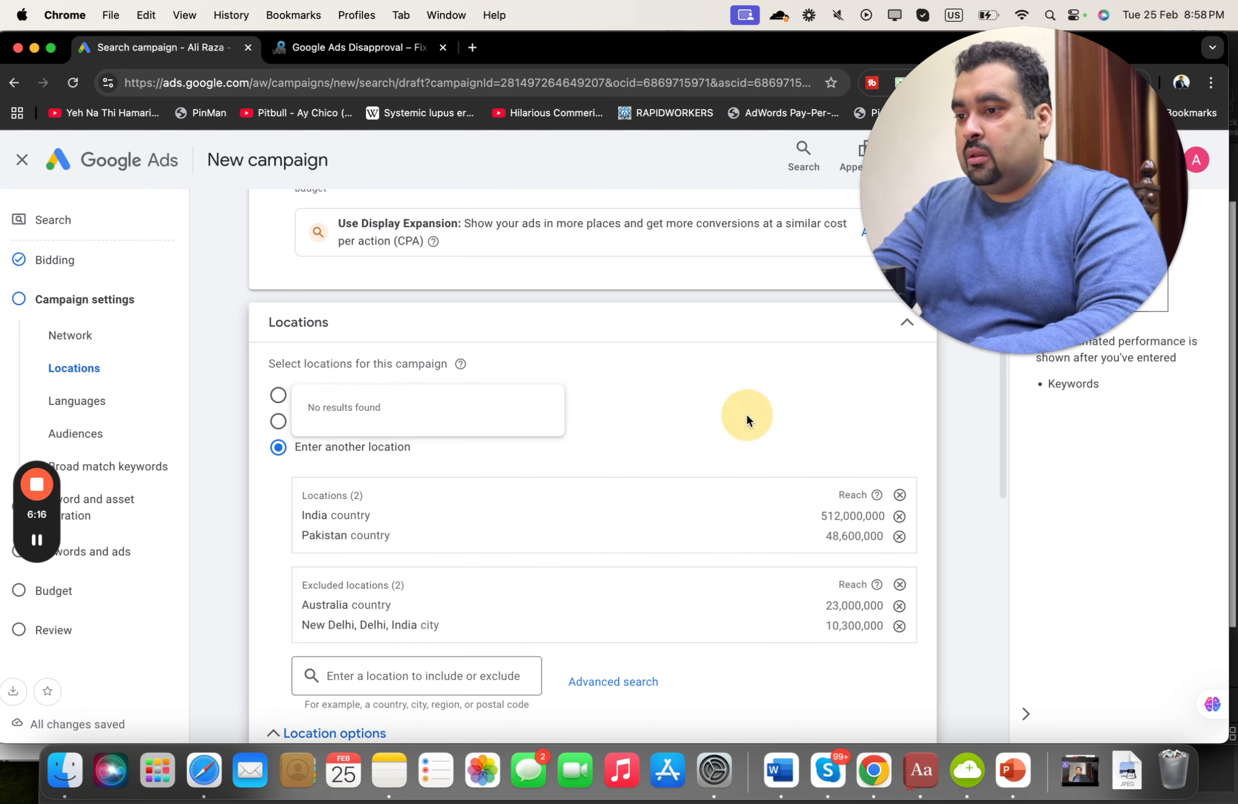
Step: Search the locations for "Lahore" and exclude the city Lahore, Punjab, Pakistan from the campaign
click(451, 677)
text(L)
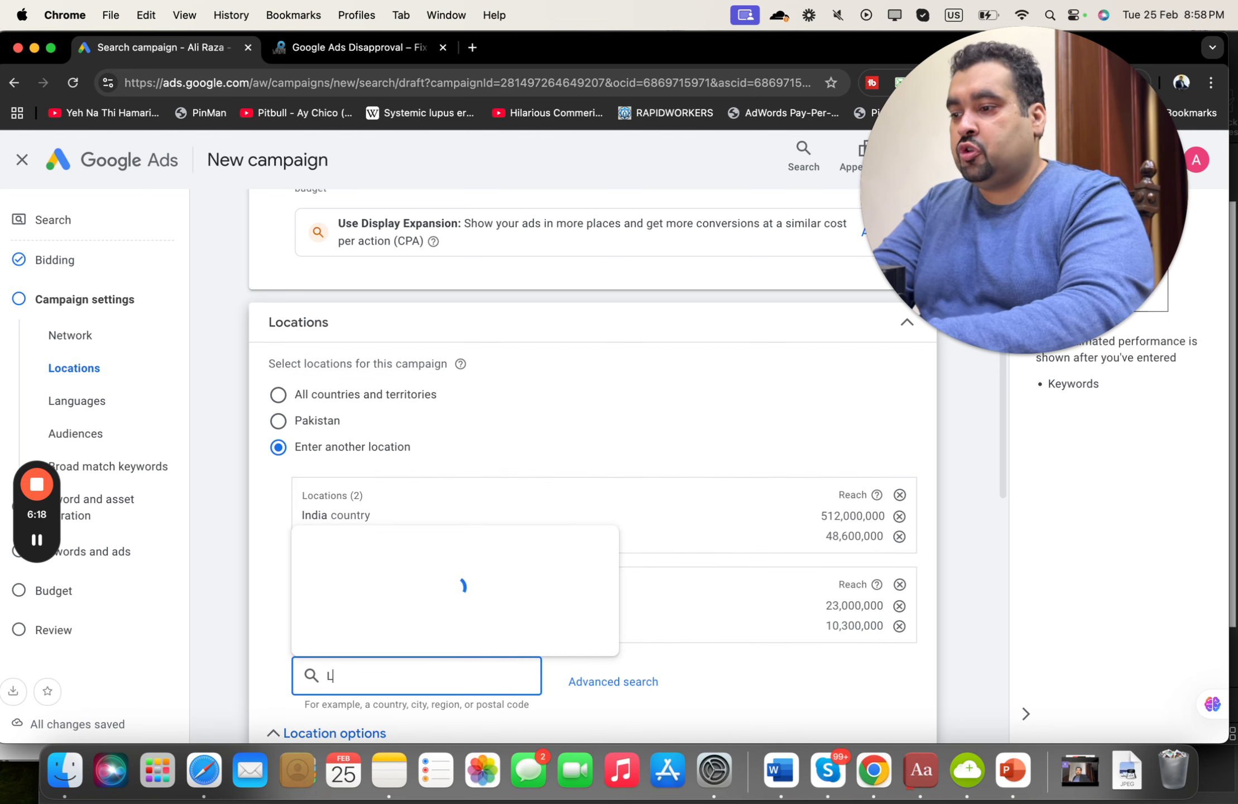
text(ahore)
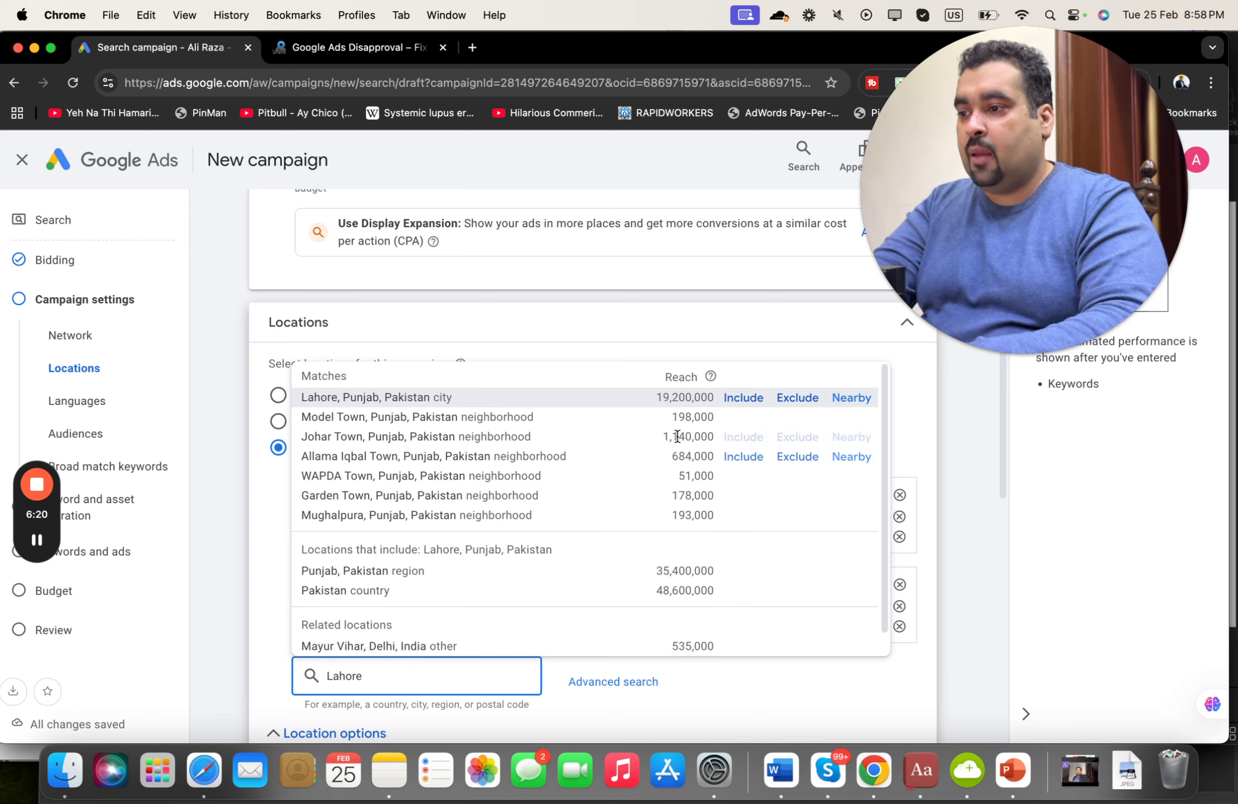
click(789, 398)
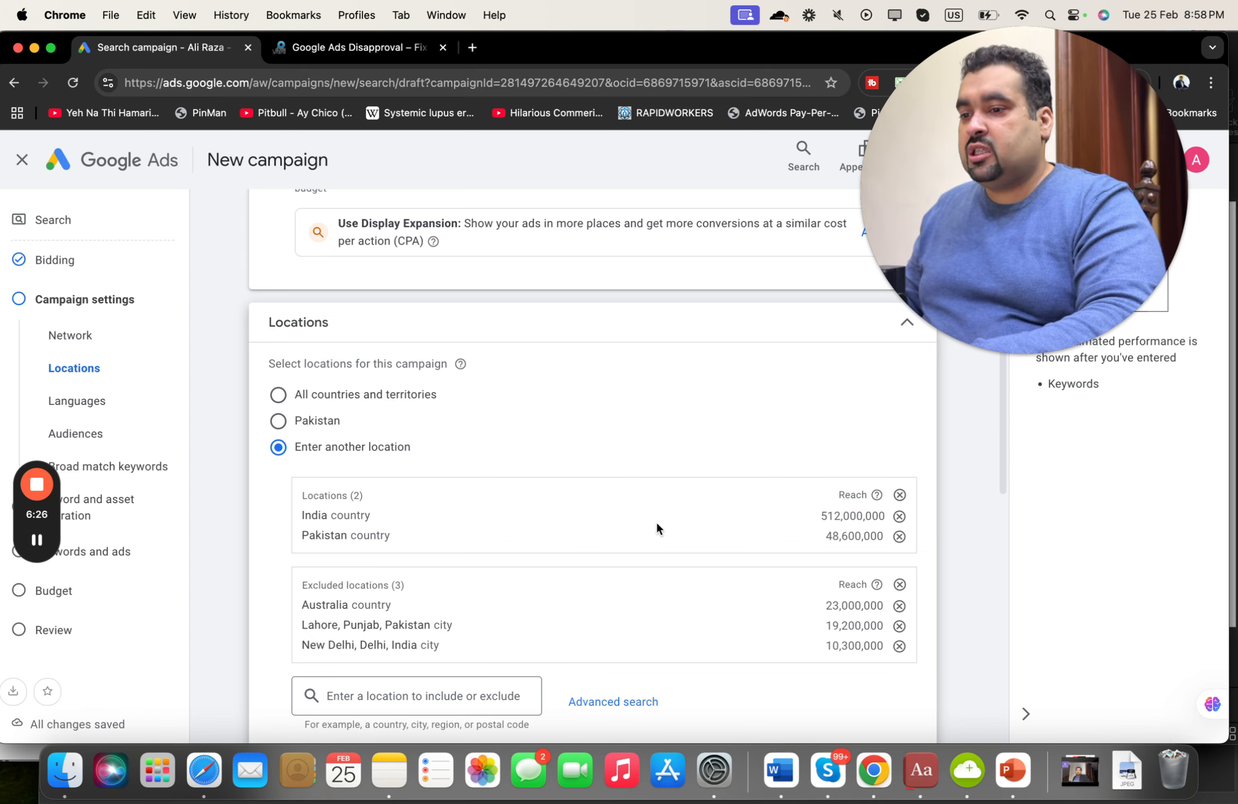
Step: Open the advanced location search and look up "Islamab" to find Islamabad, Pakistan
drag(997, 473, 1003, 522)
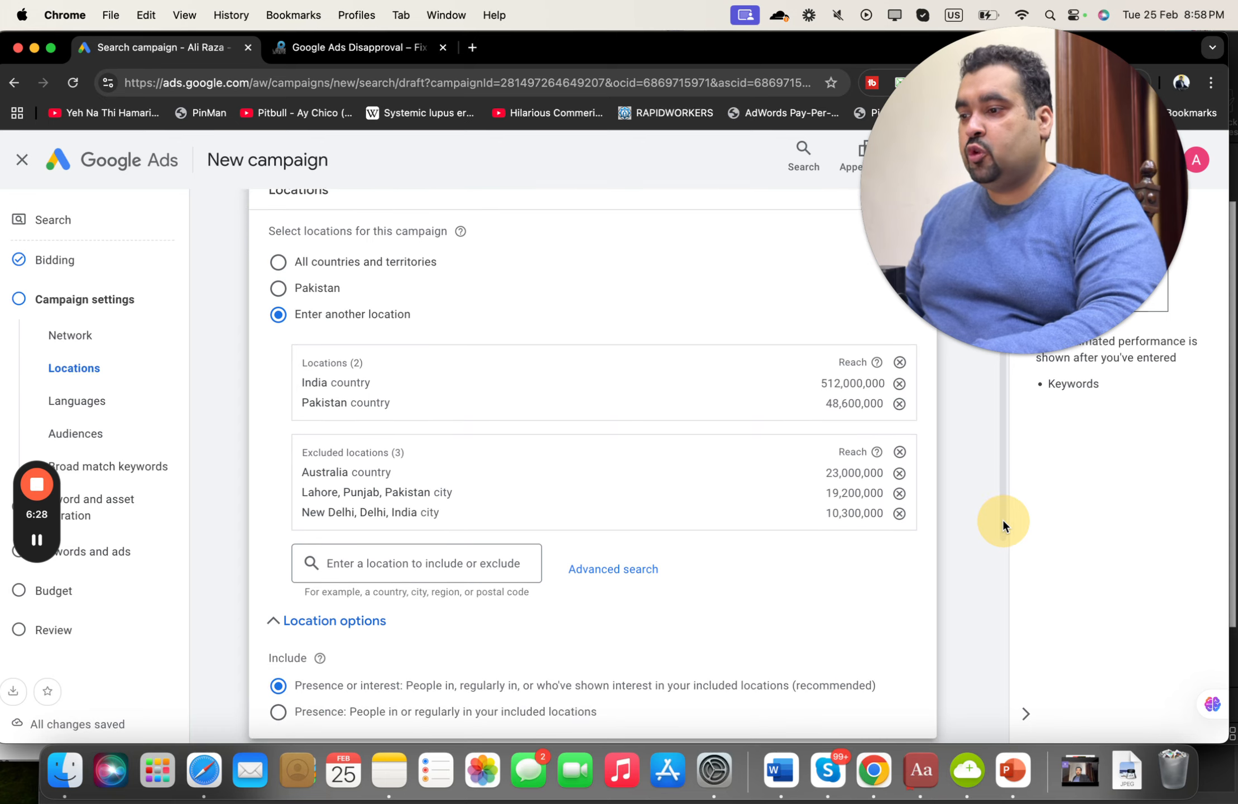
click(640, 572)
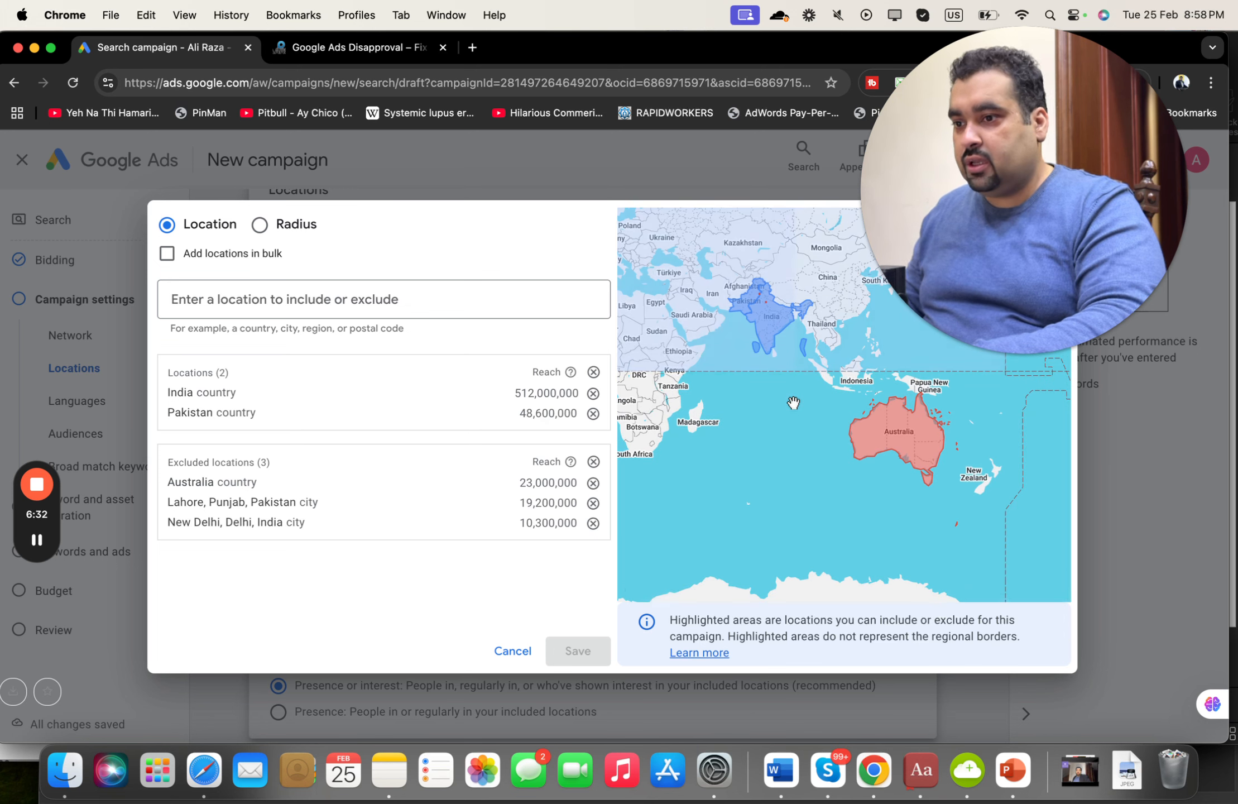
click(391, 295)
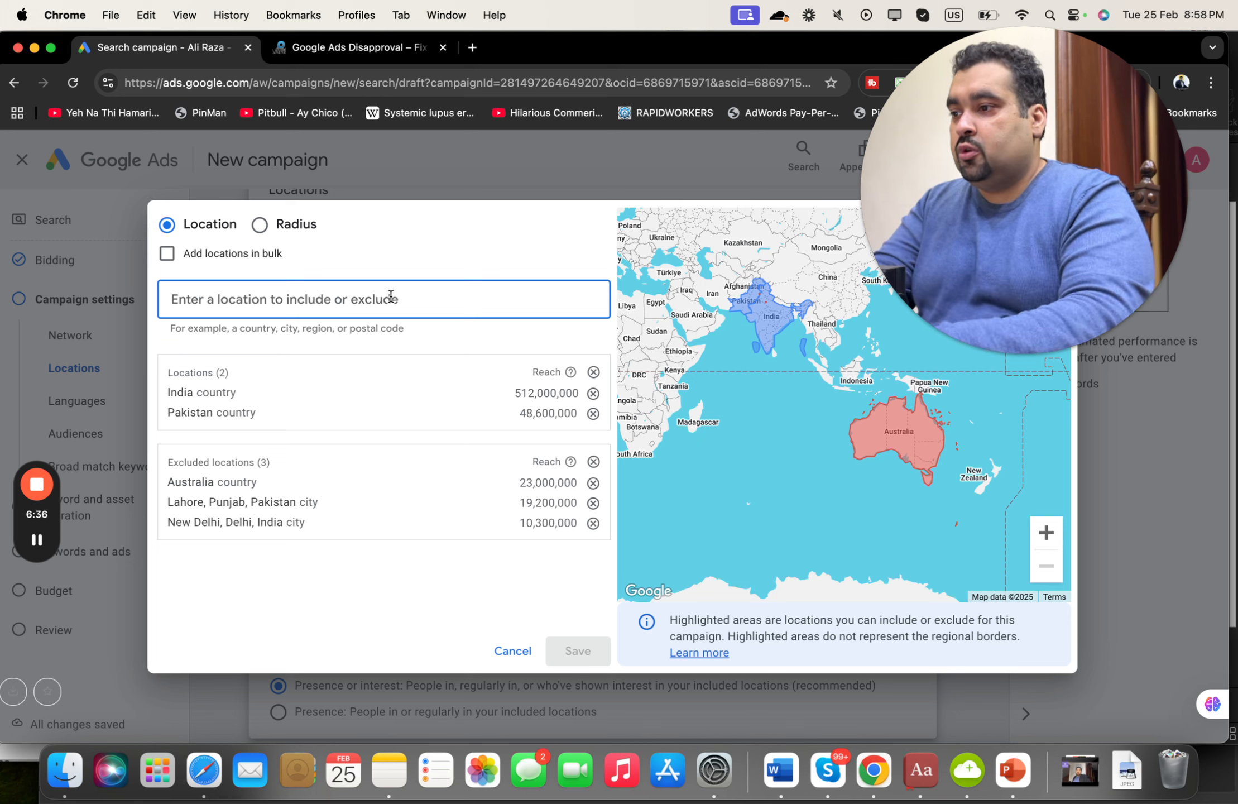
text(La)
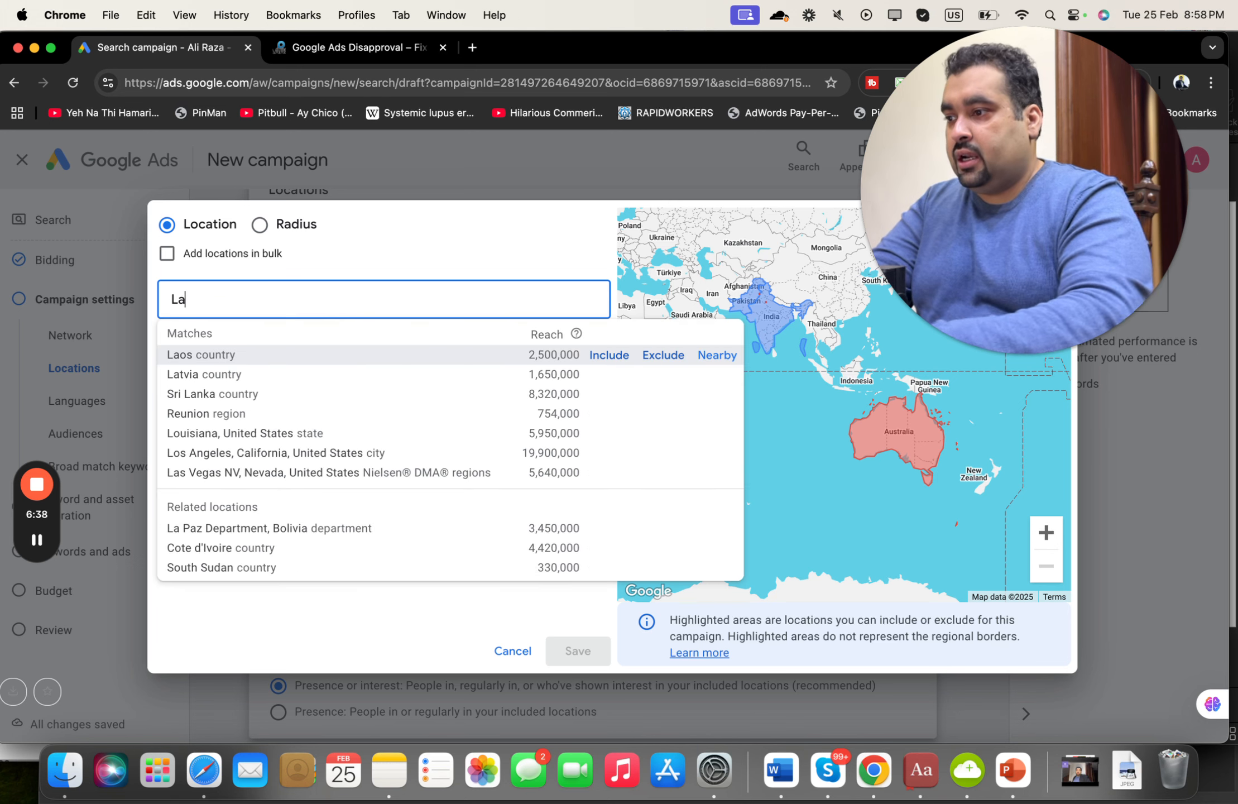
key(BackSpace)
key(BackSpace)
text(Isla)
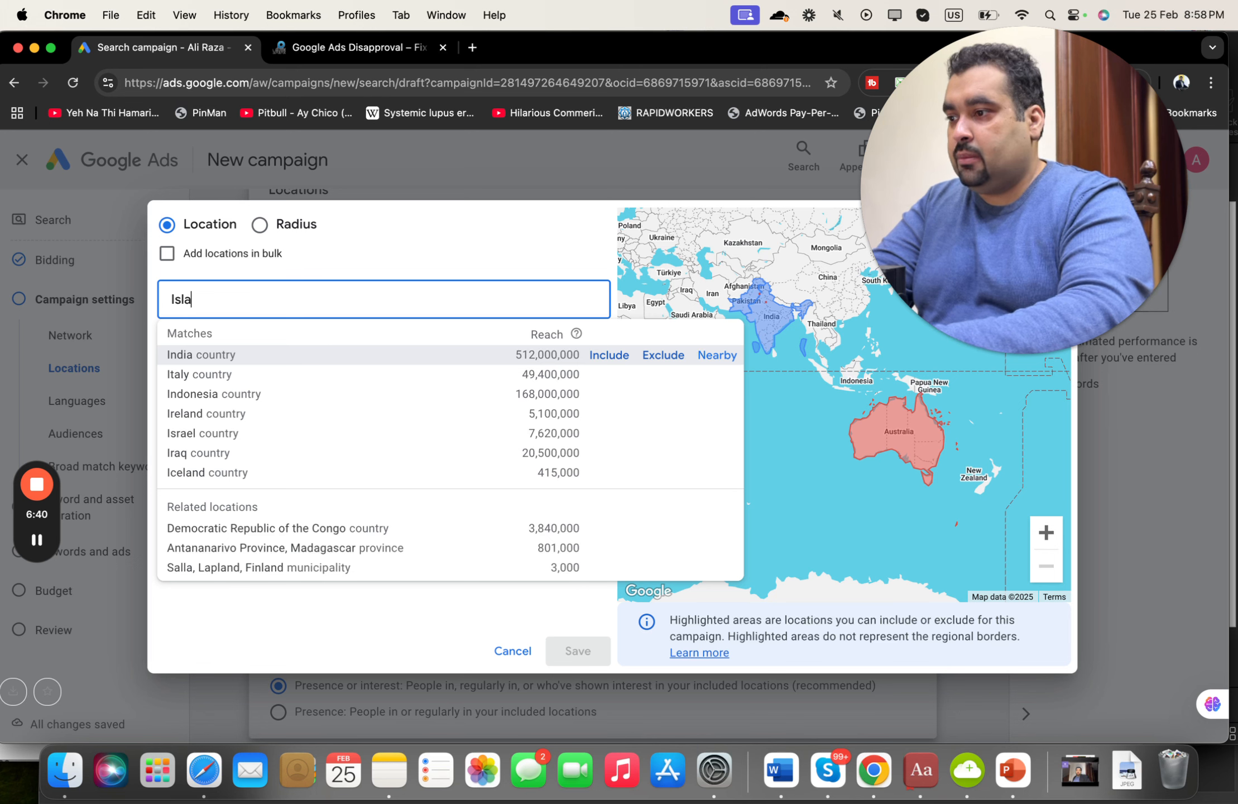
text(mab)
Step: Show the locations nearby the city Islamabad and include Rawalpindi, Punjab, Pakistan from them
mouse_move(628, 360)
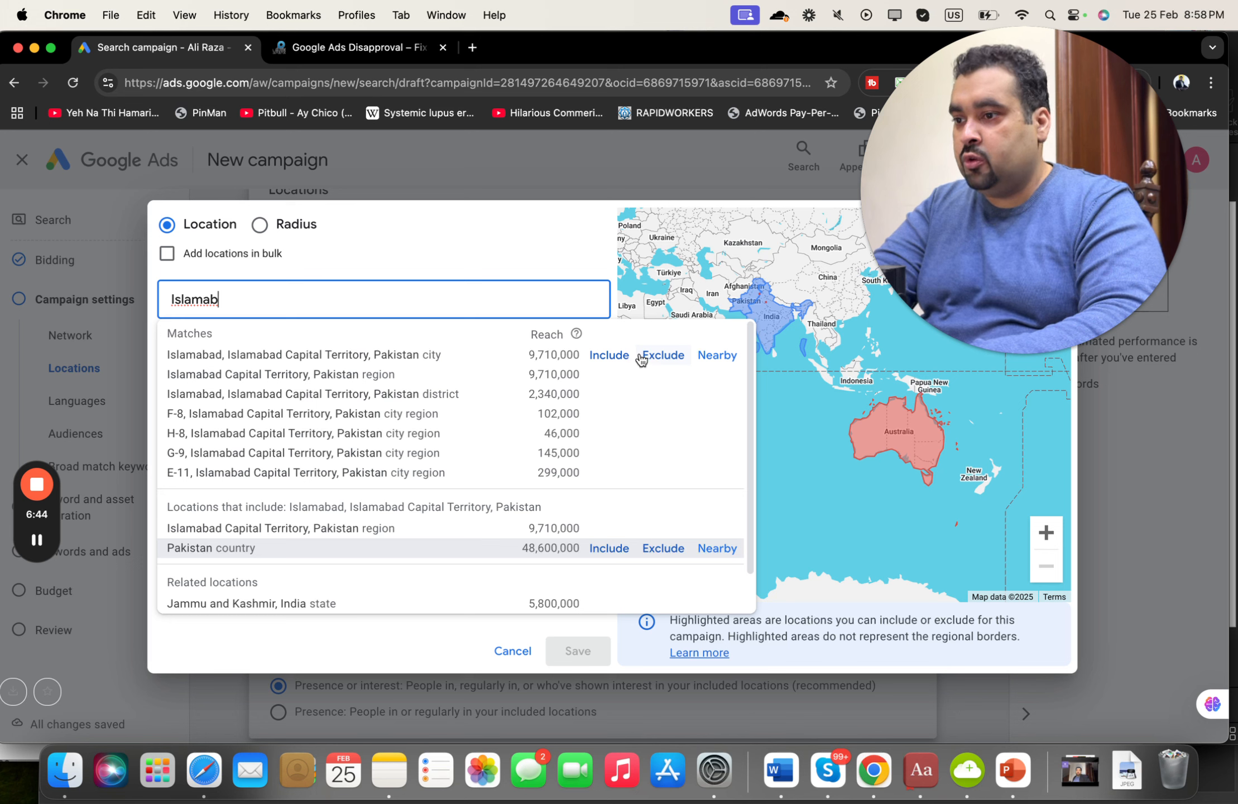
click(695, 358)
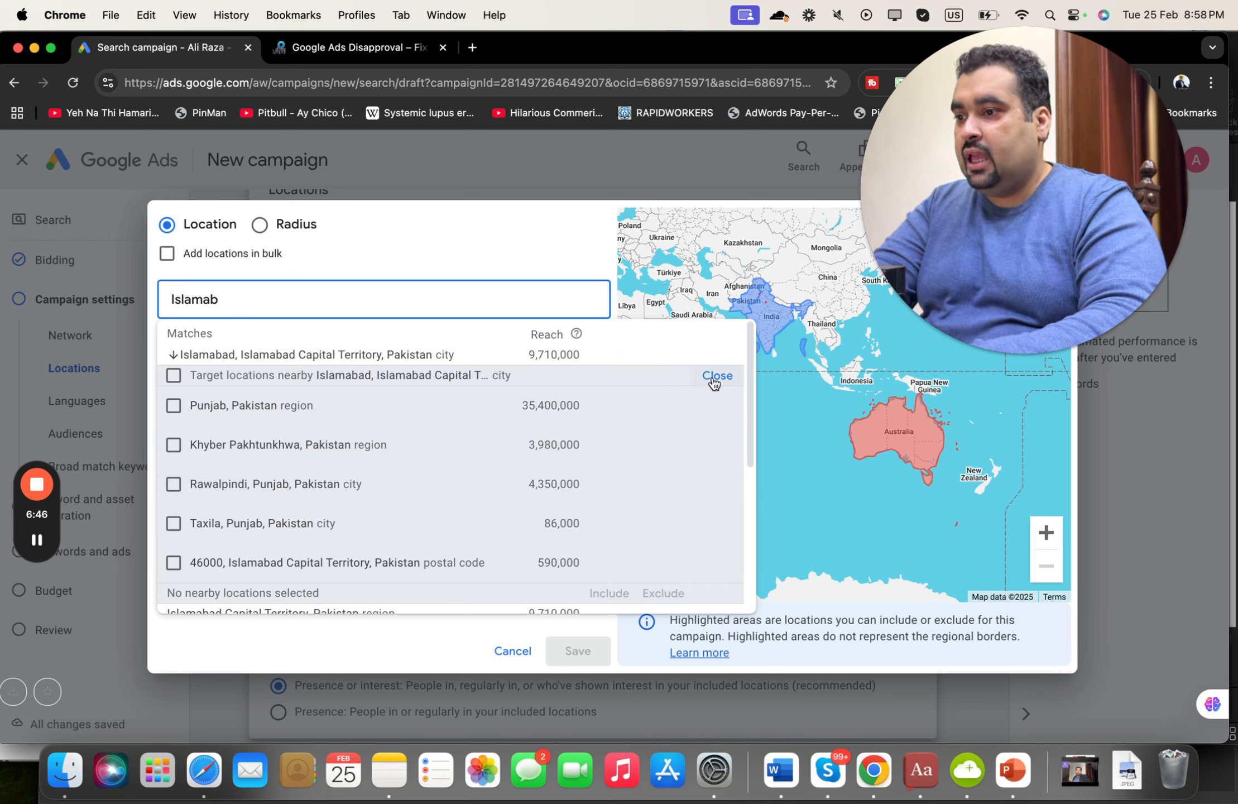
drag(748, 407, 716, 408)
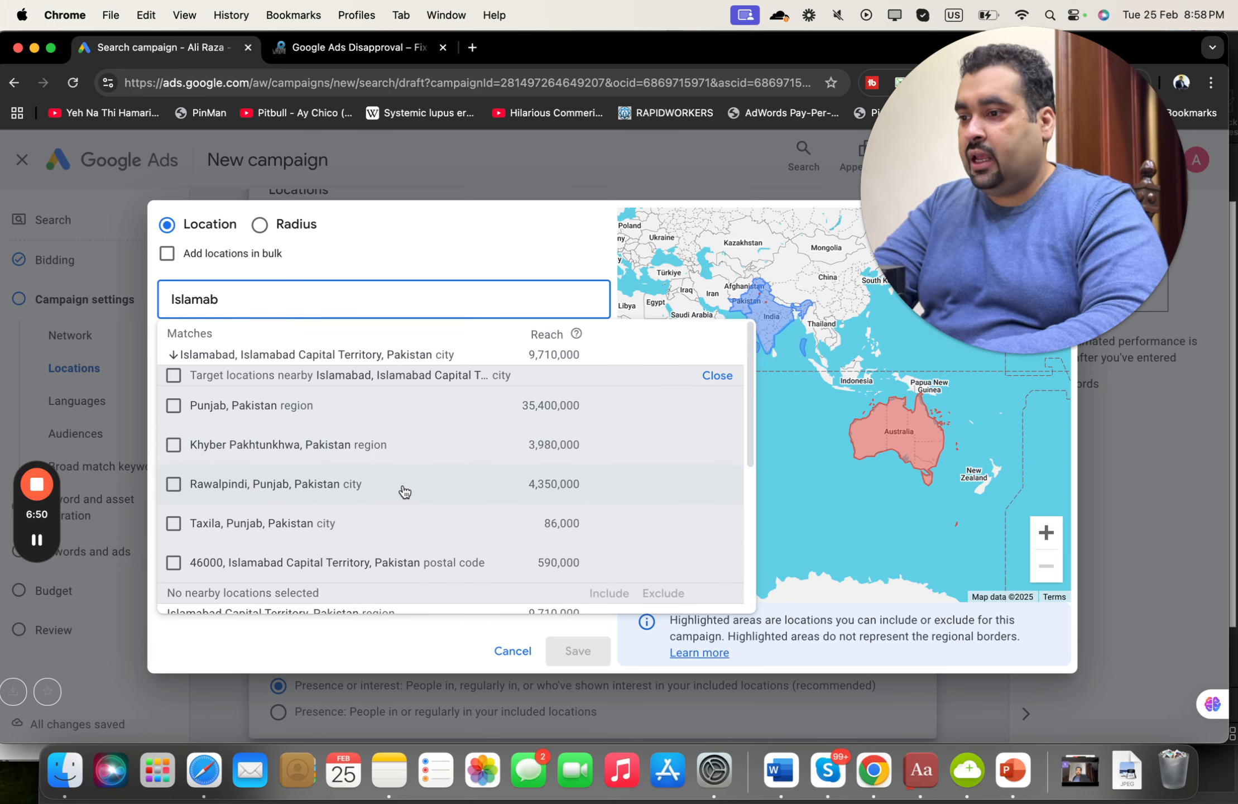
click(355, 491)
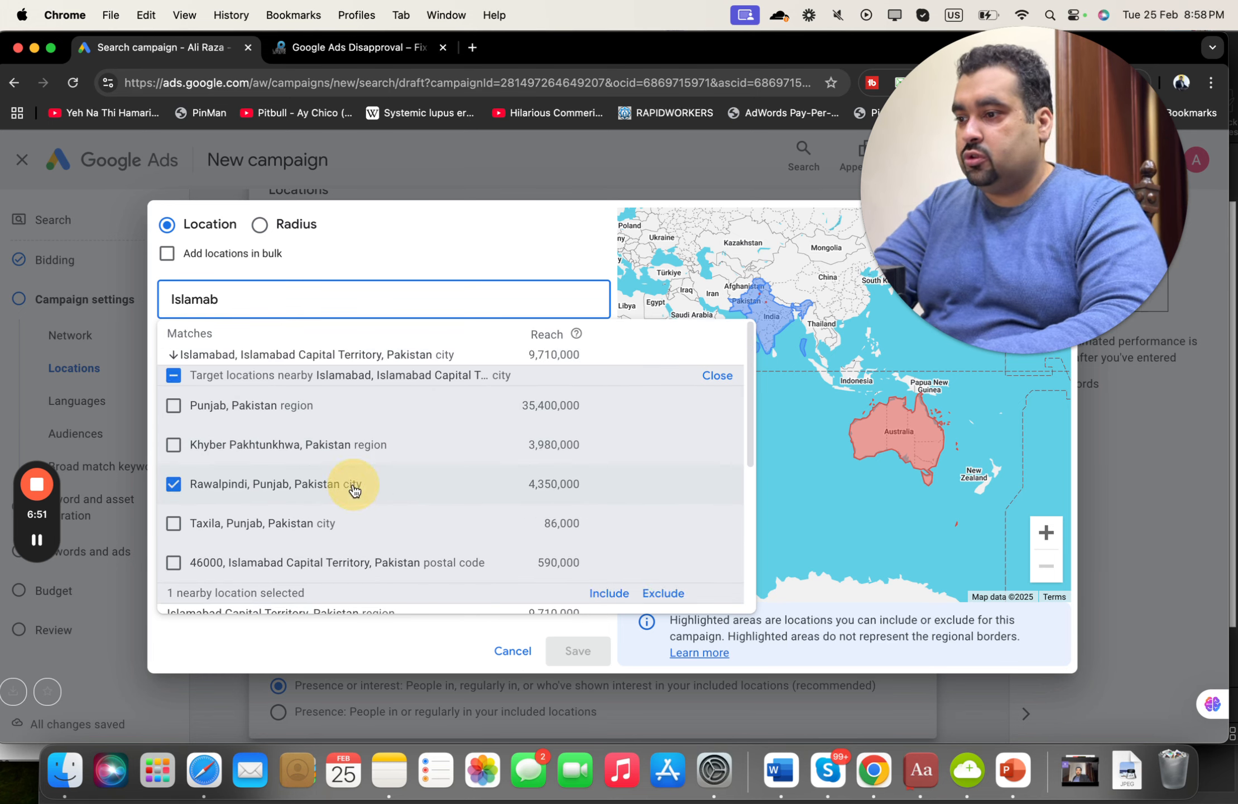
click(609, 593)
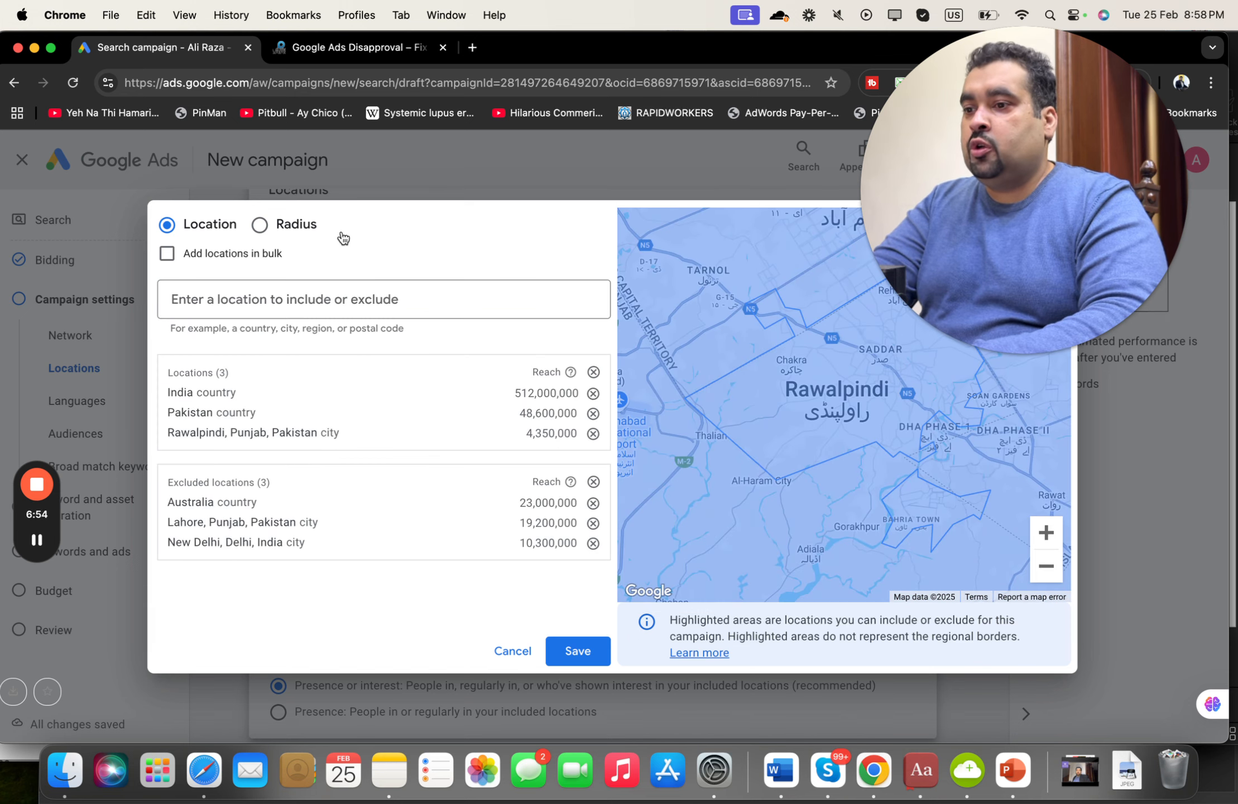
Step: Switch the advanced location search to radius targeting and look up the place "Mumba"
click(267, 228)
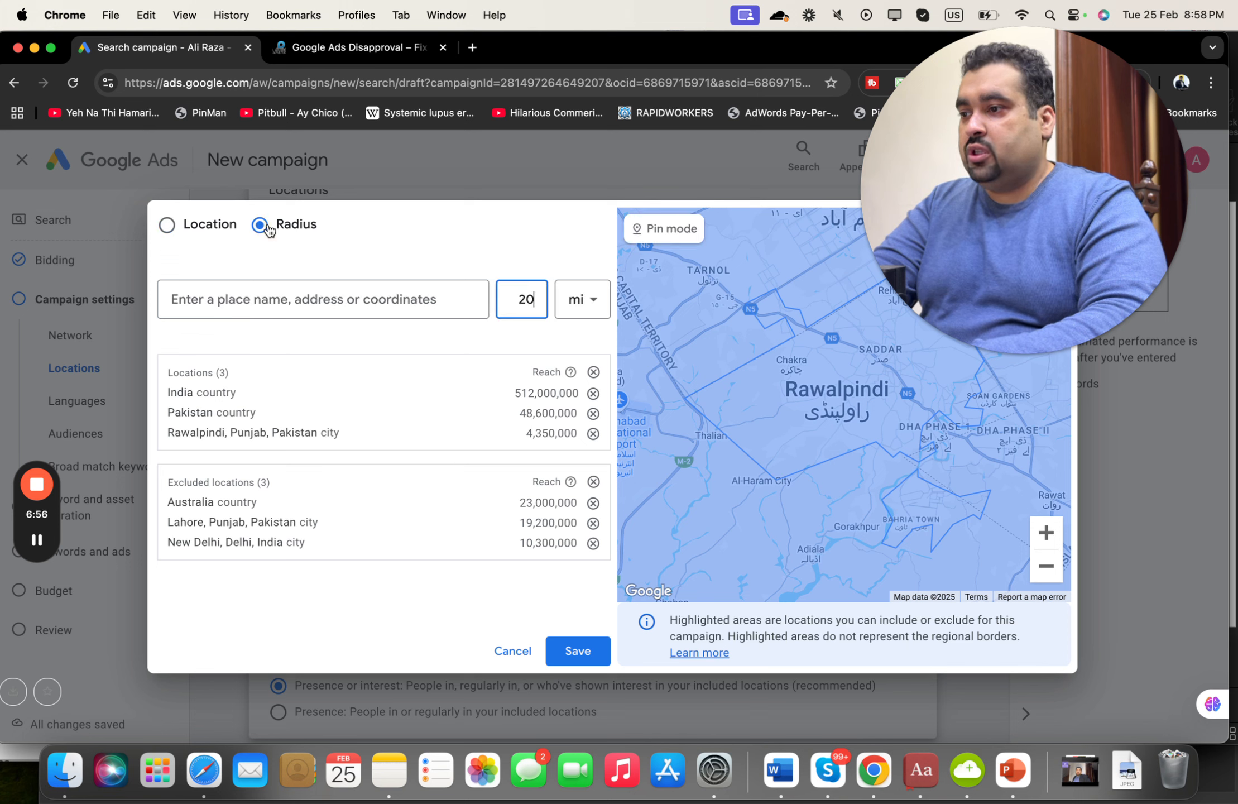
click(294, 297)
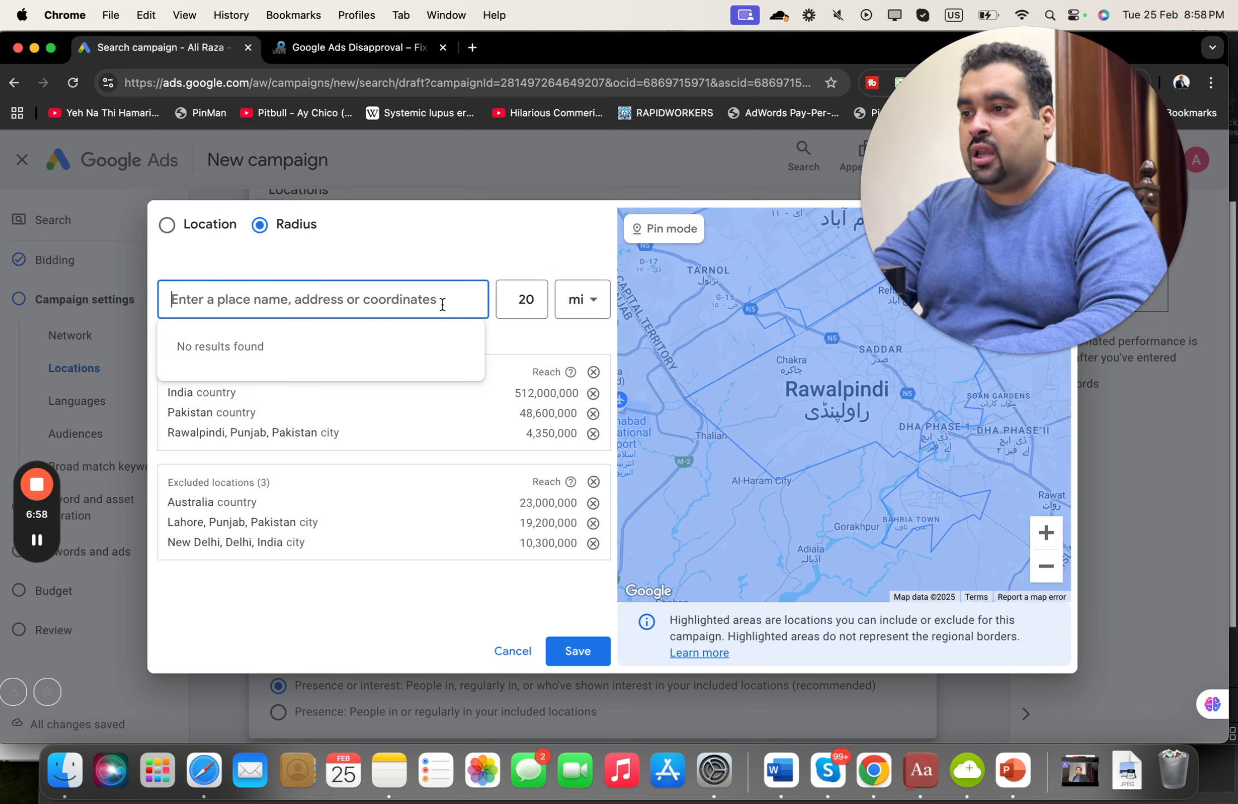
click(537, 298)
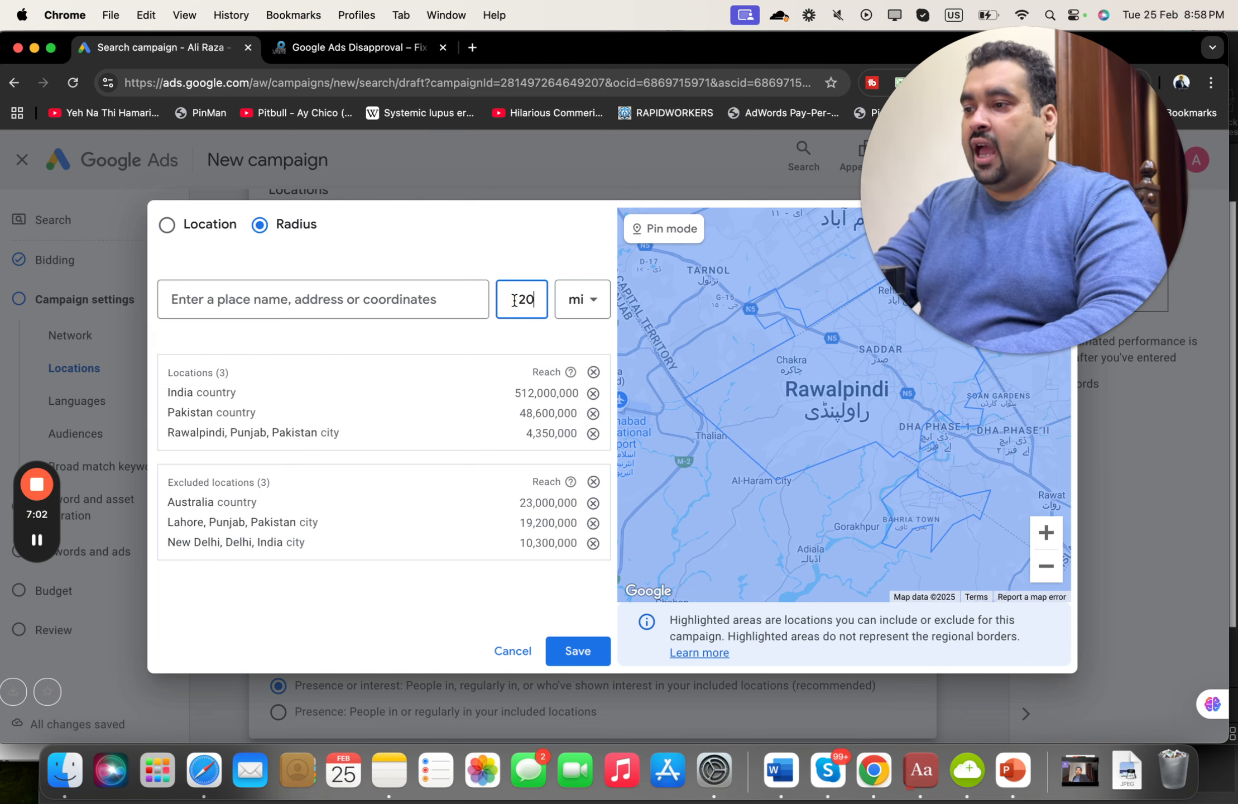
click(456, 298)
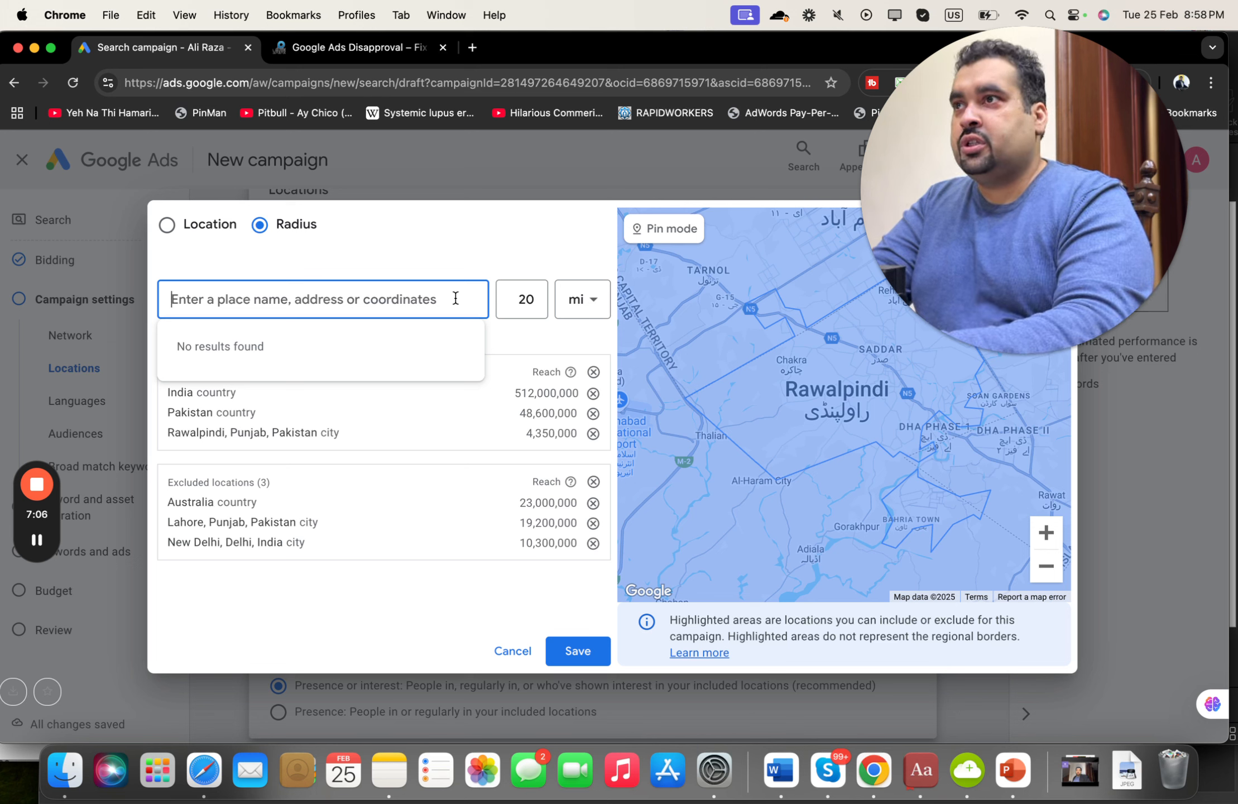
key(Caps_Lock)
text(M)
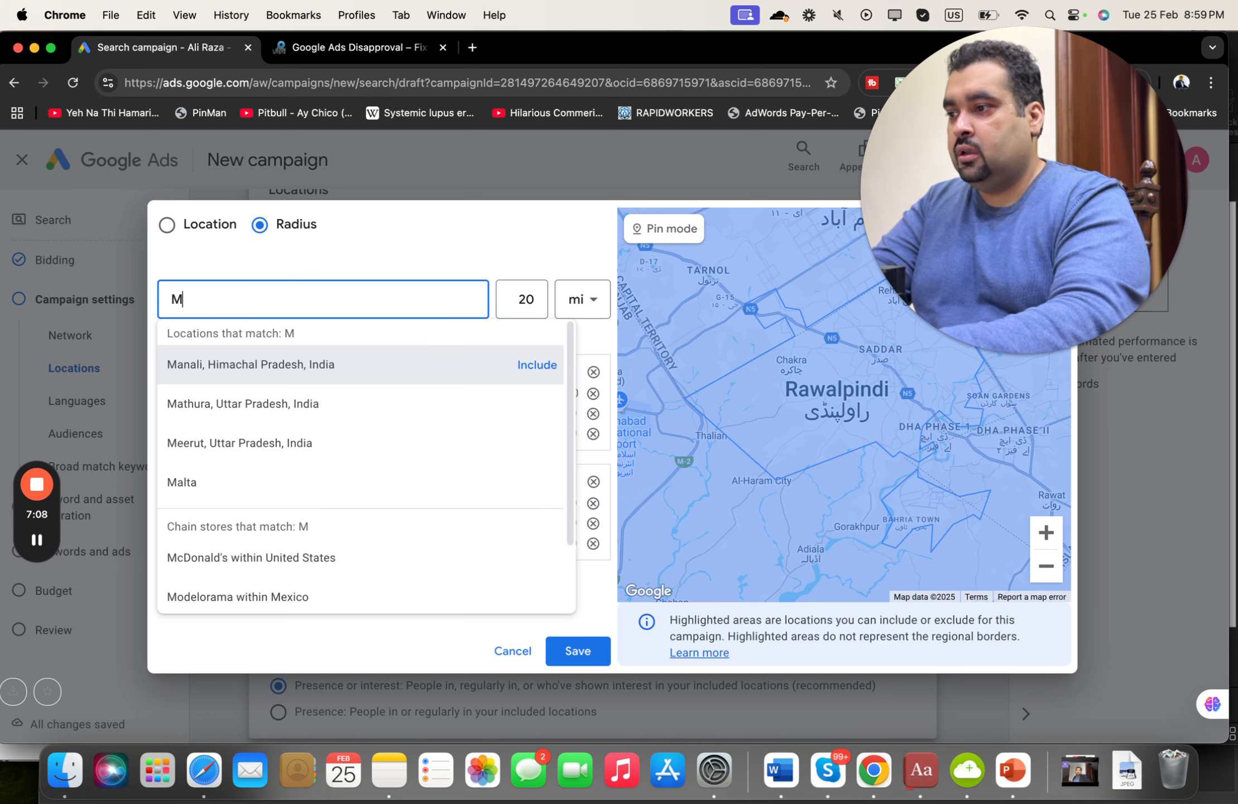
text(umba)
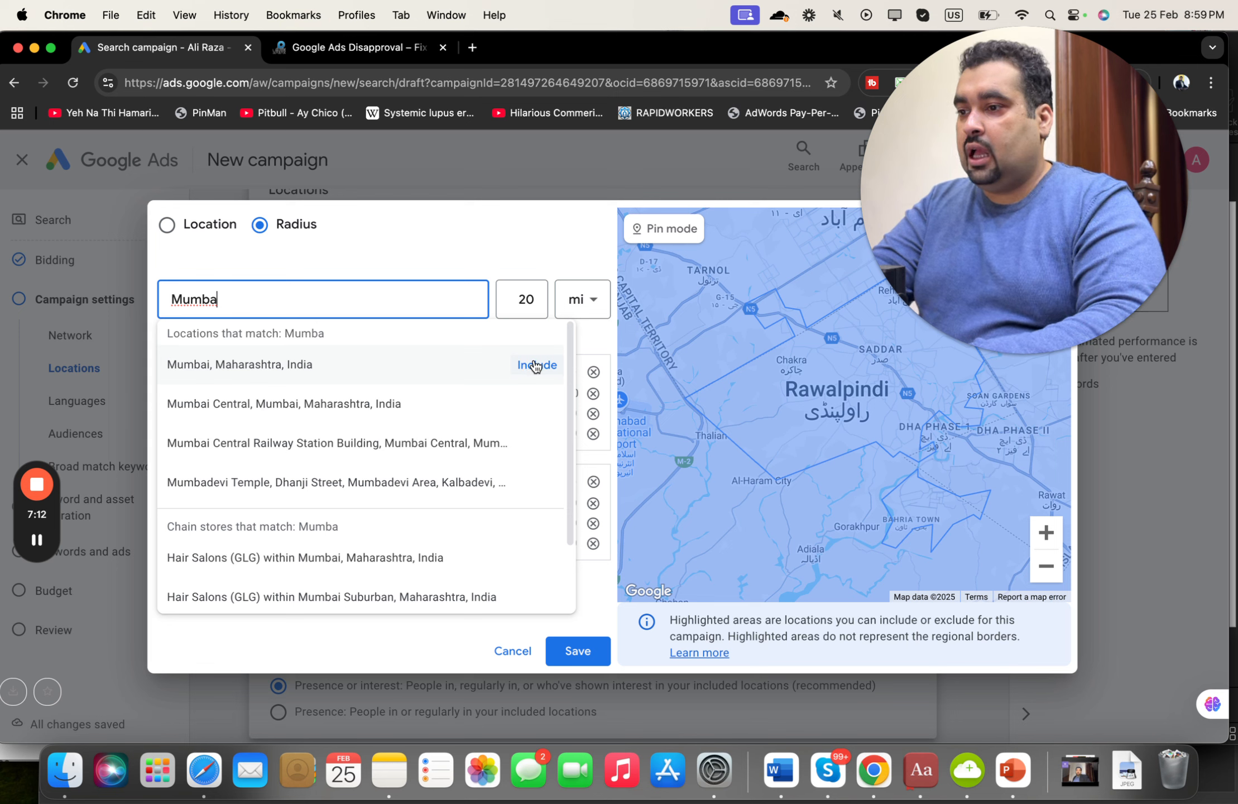
Step: Set the radius to 5 mi and include the area around Mumbai, Maharashtra, India
click(531, 298)
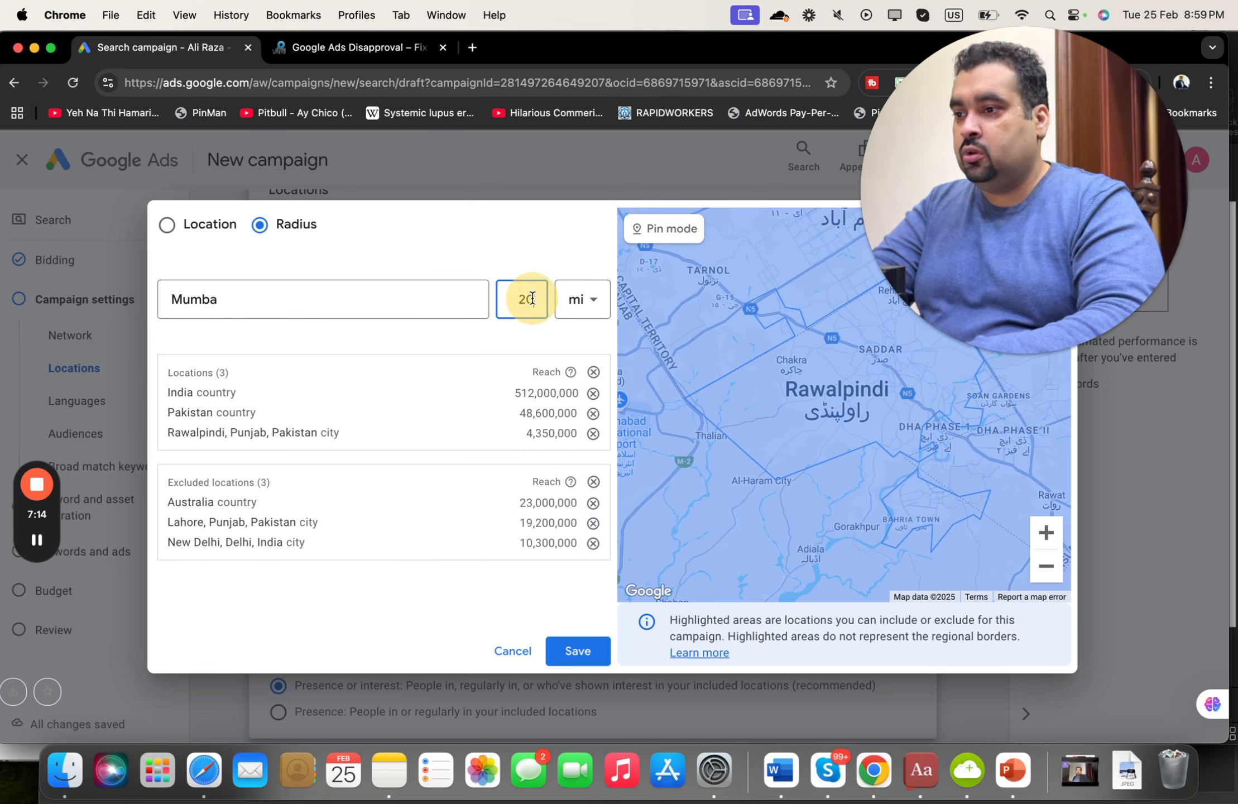
key(BackSpace)
key(BackSpace)
text(5)
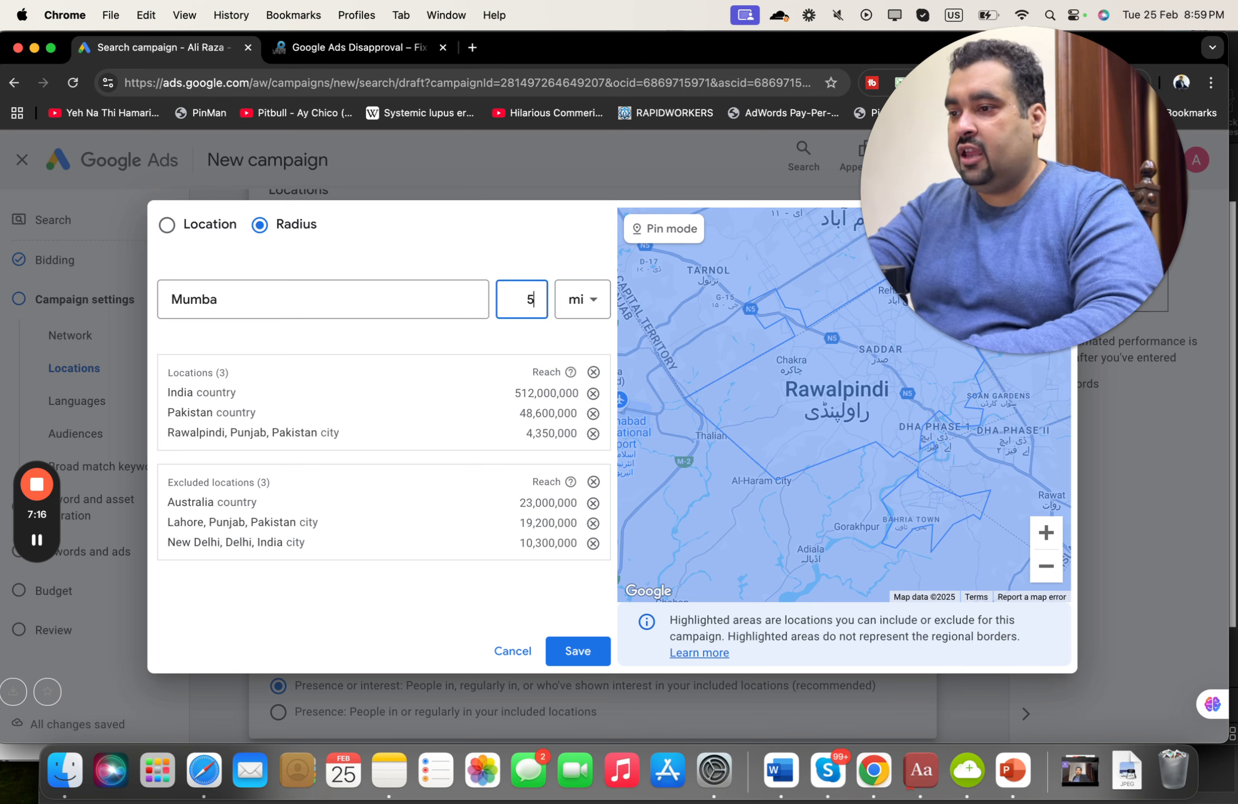
click(394, 299)
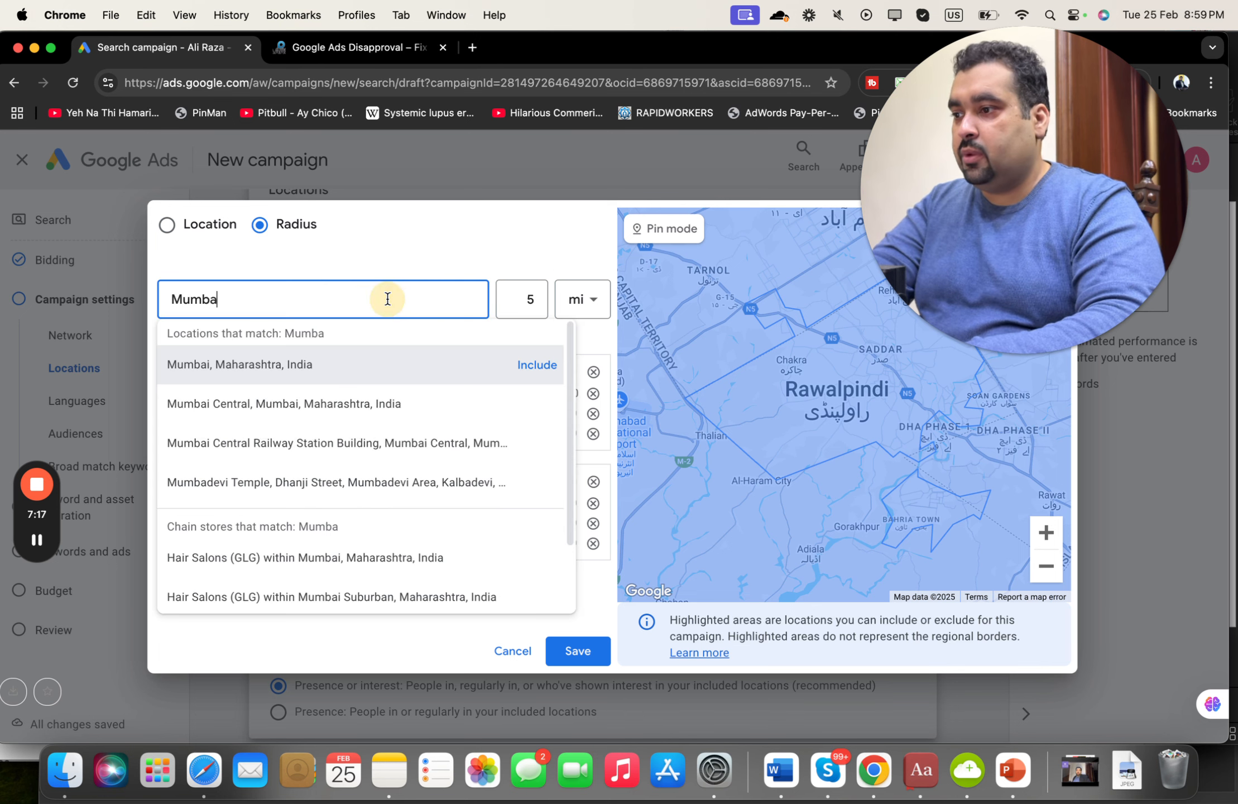
click(537, 364)
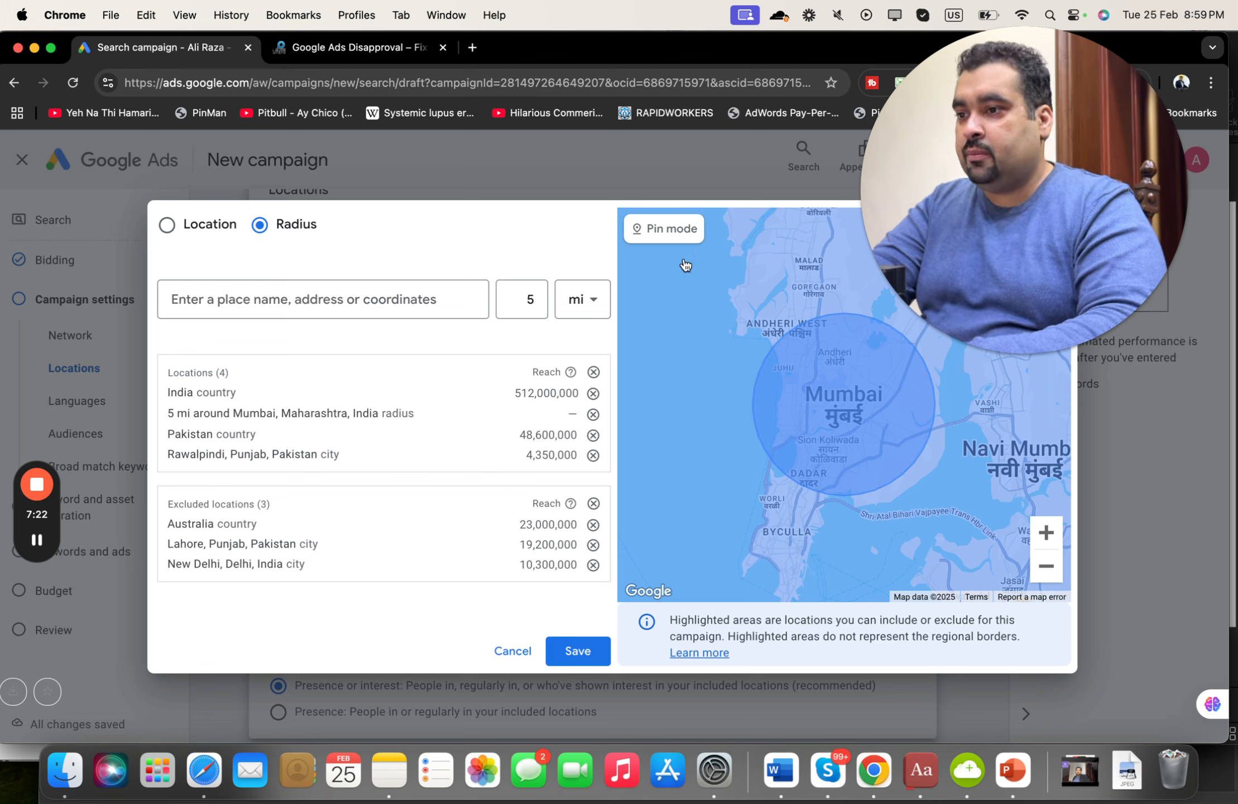
Step: Turn on pin mode for the map and try to place a pin on the Indian mainland
click(672, 229)
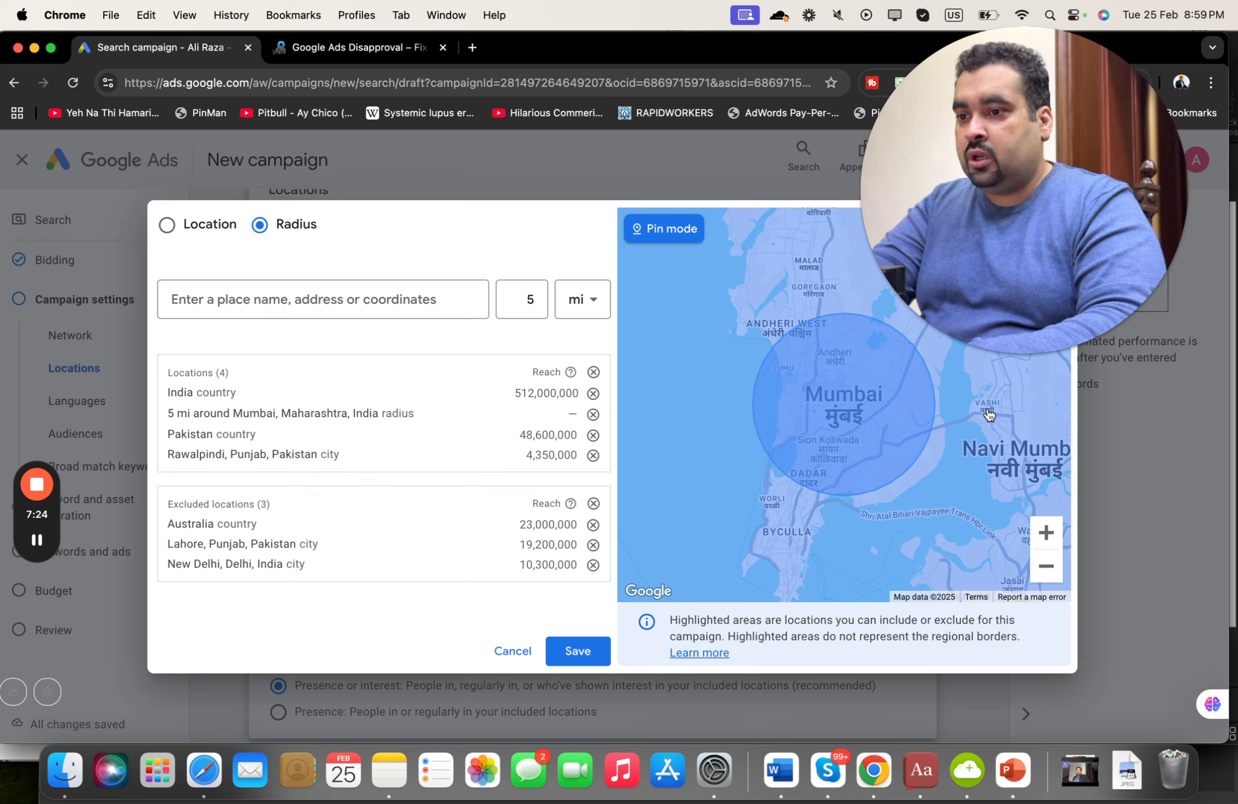
click(1046, 530)
drag(987, 464, 570, 550)
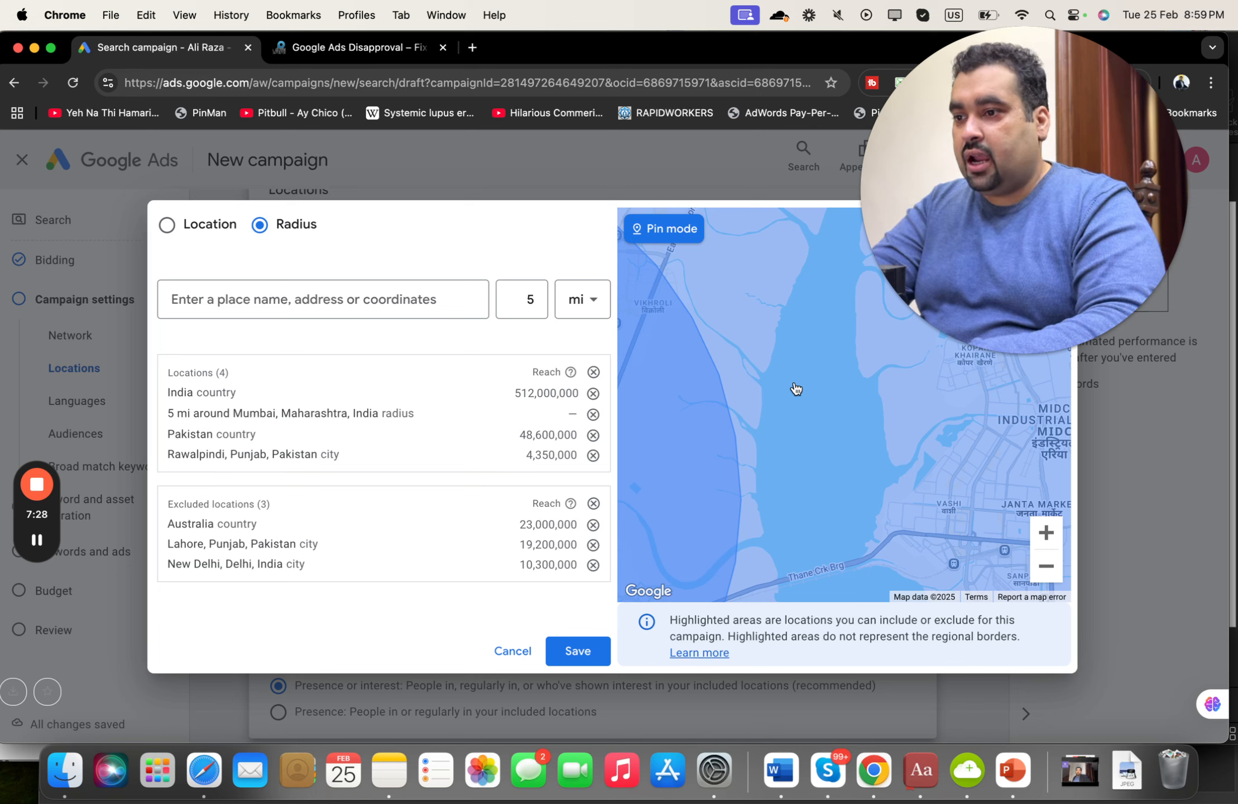
click(750, 297)
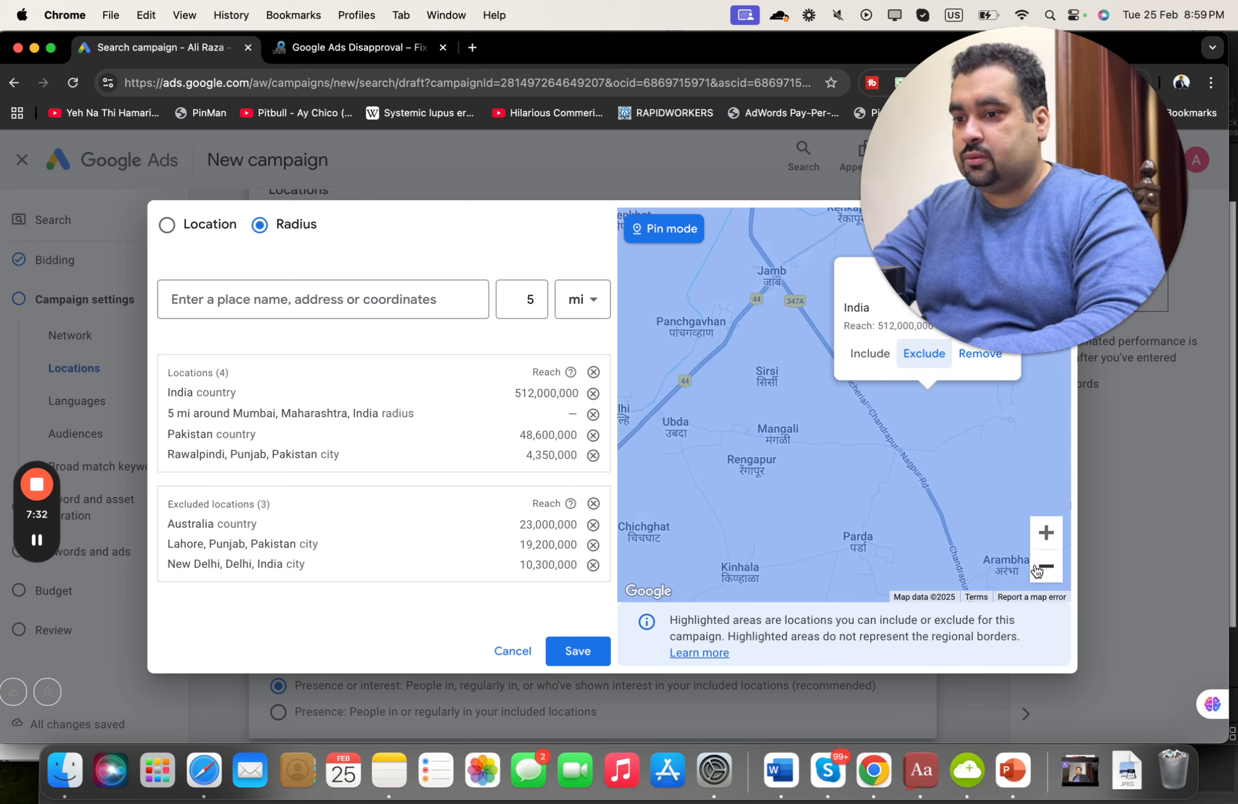
click(1047, 533)
click(1046, 533)
drag(753, 476, 968, 413)
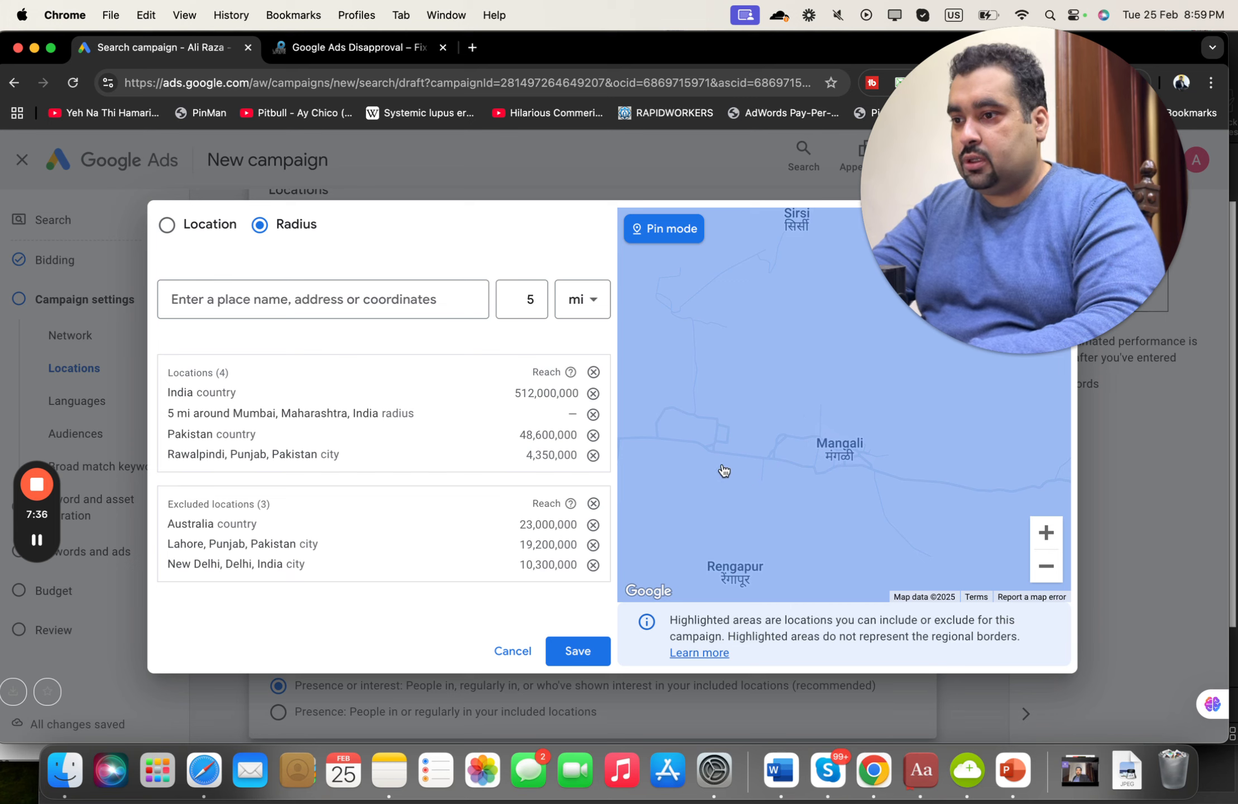
click(1045, 560)
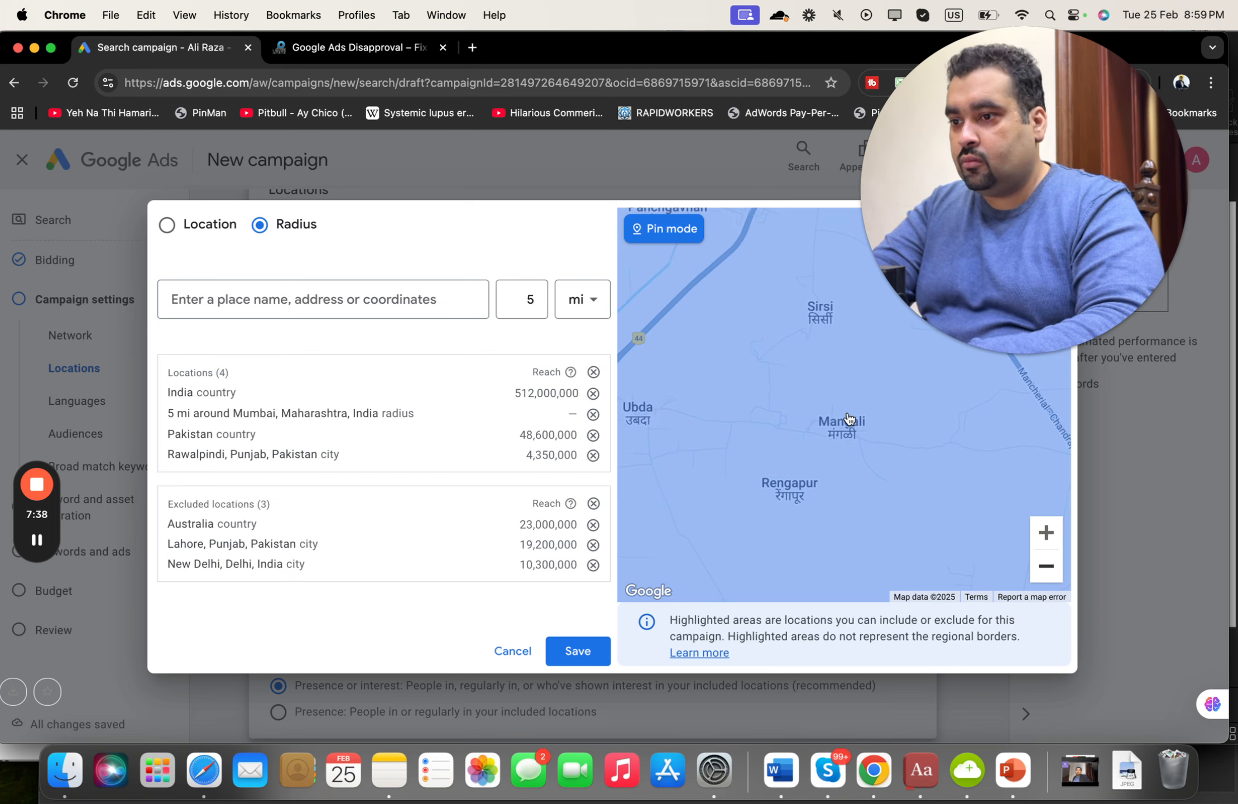
double_click(707, 400)
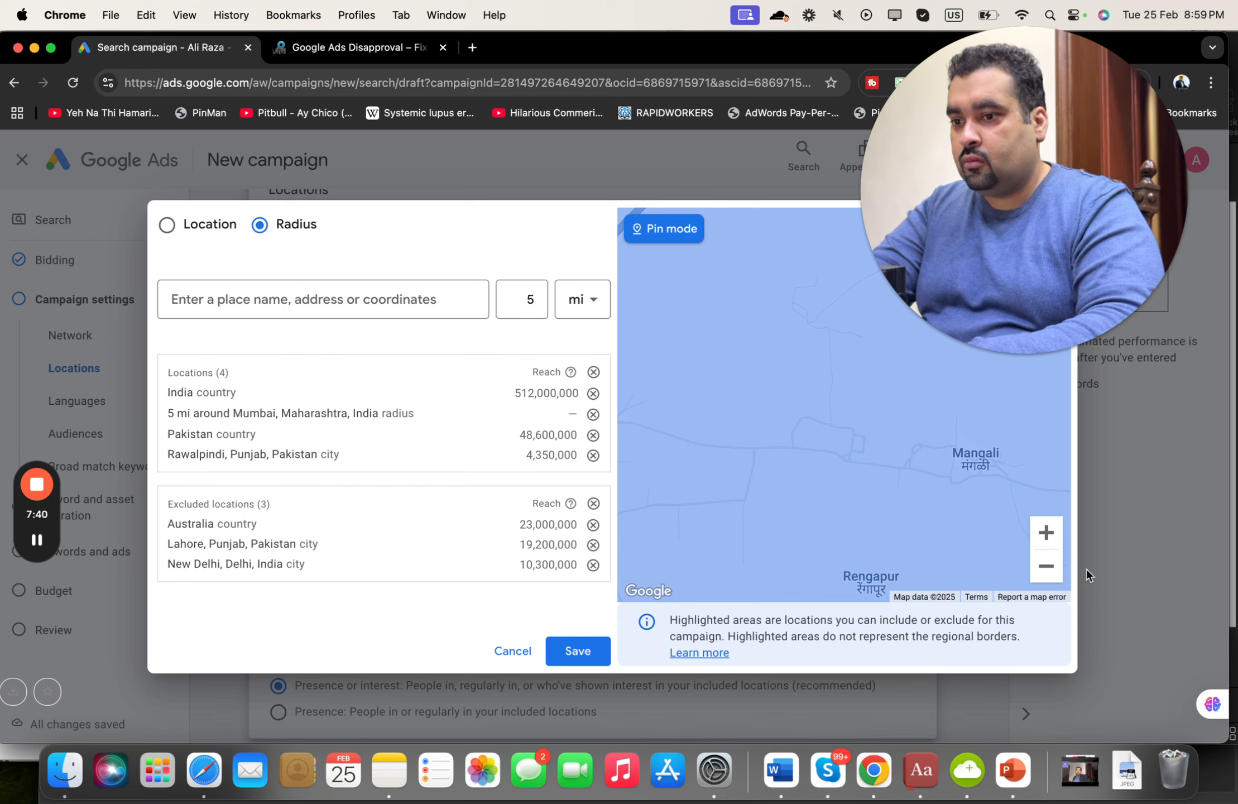
Step: Place a map pin in the sea east of Chennai, at about (13.0, 82.8), include the 5 mi radius around it and save the locations
click(1047, 566)
click(1046, 566)
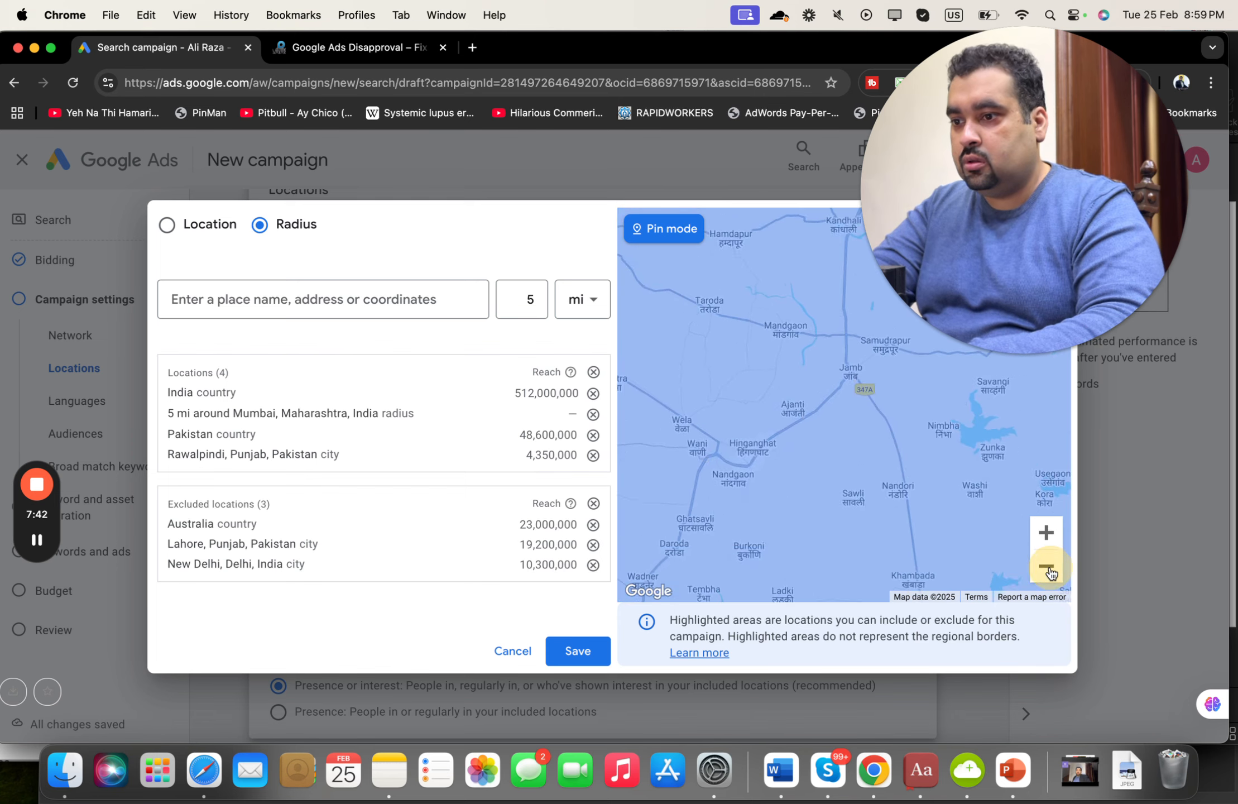
click(1047, 567)
click(1047, 566)
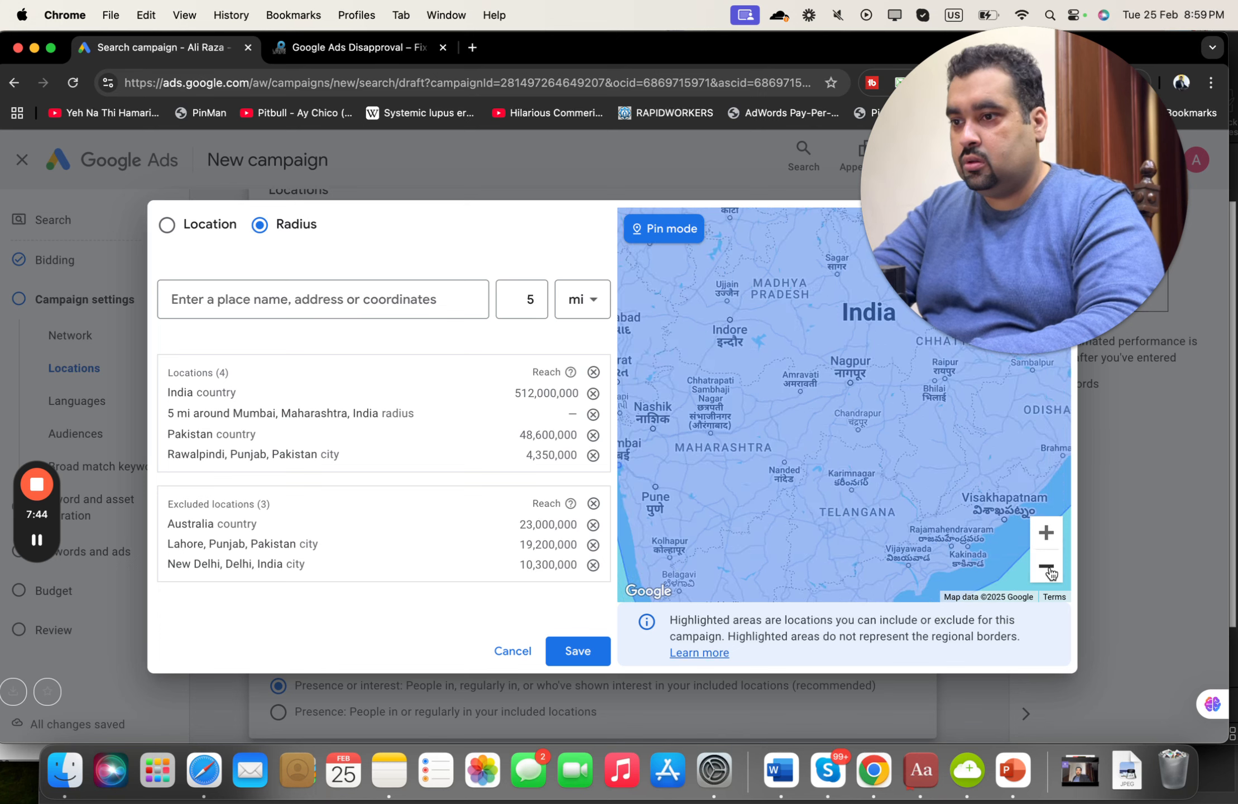
click(1047, 568)
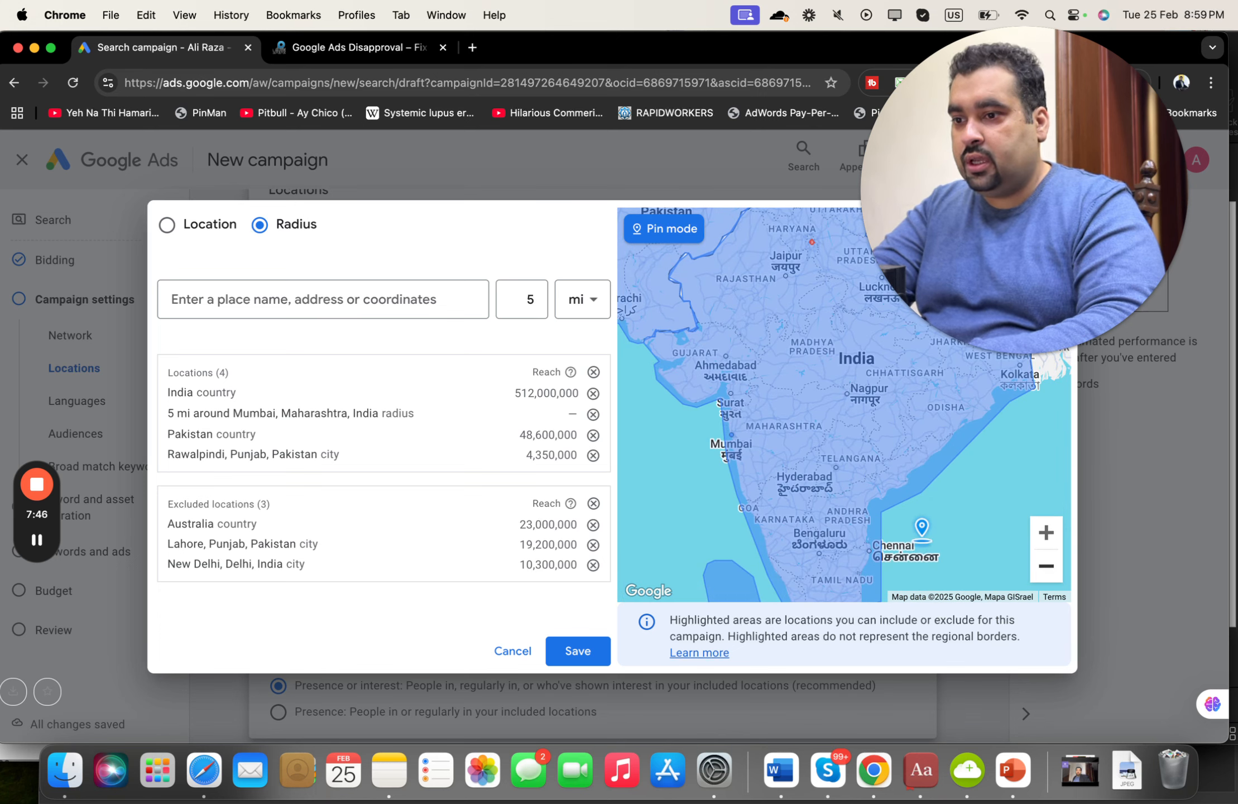
click(917, 548)
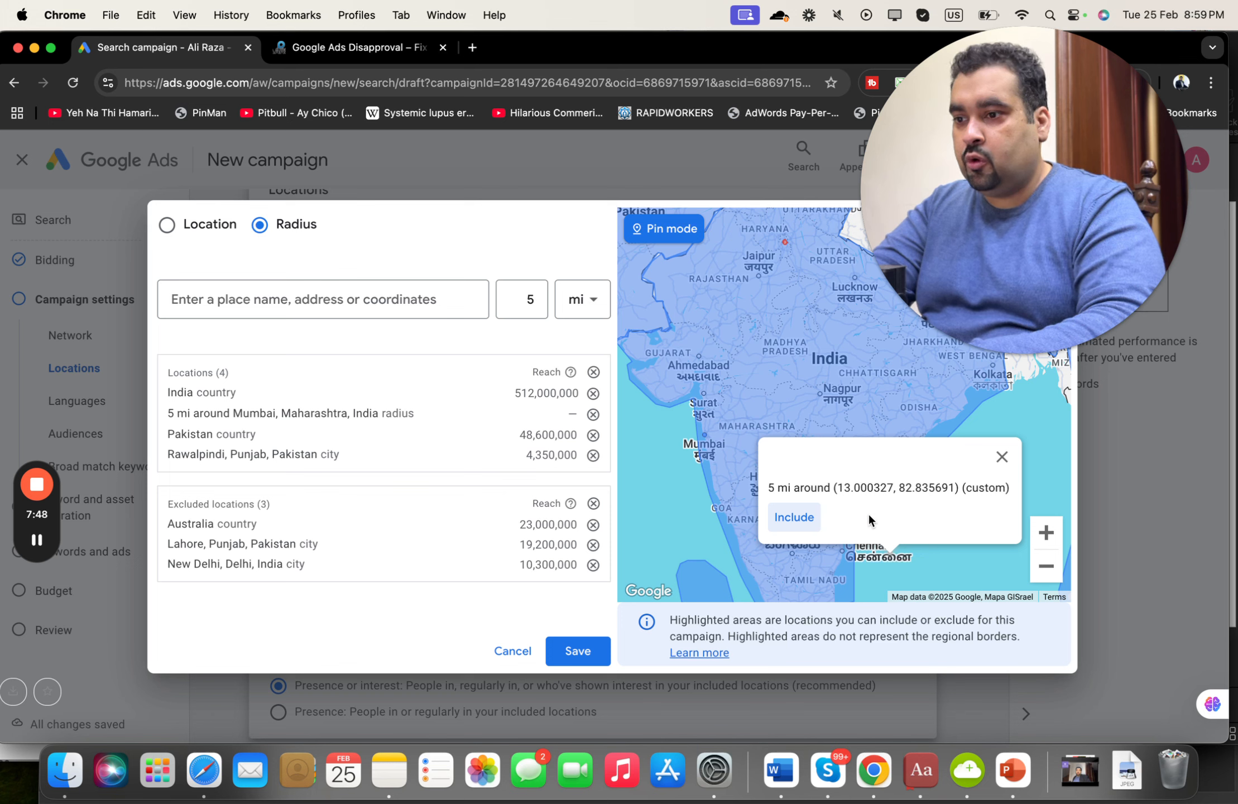
click(794, 517)
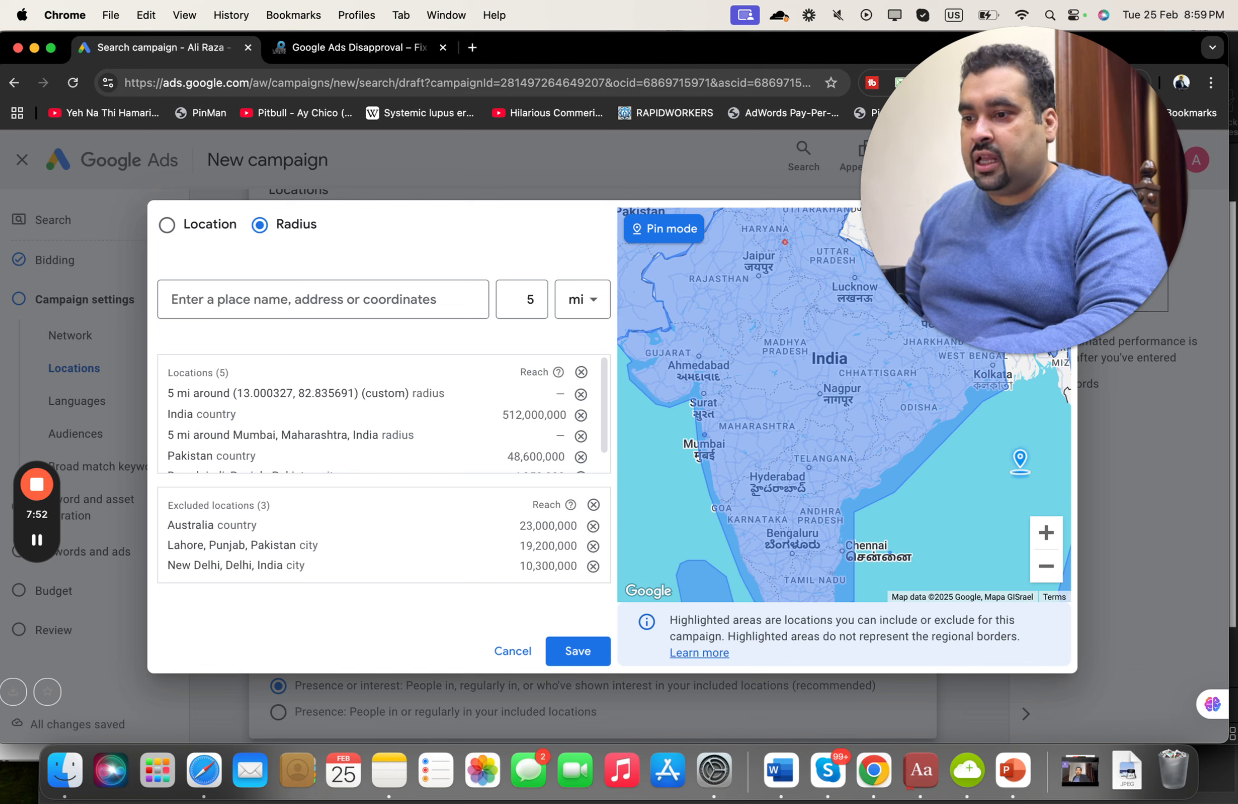
click(579, 649)
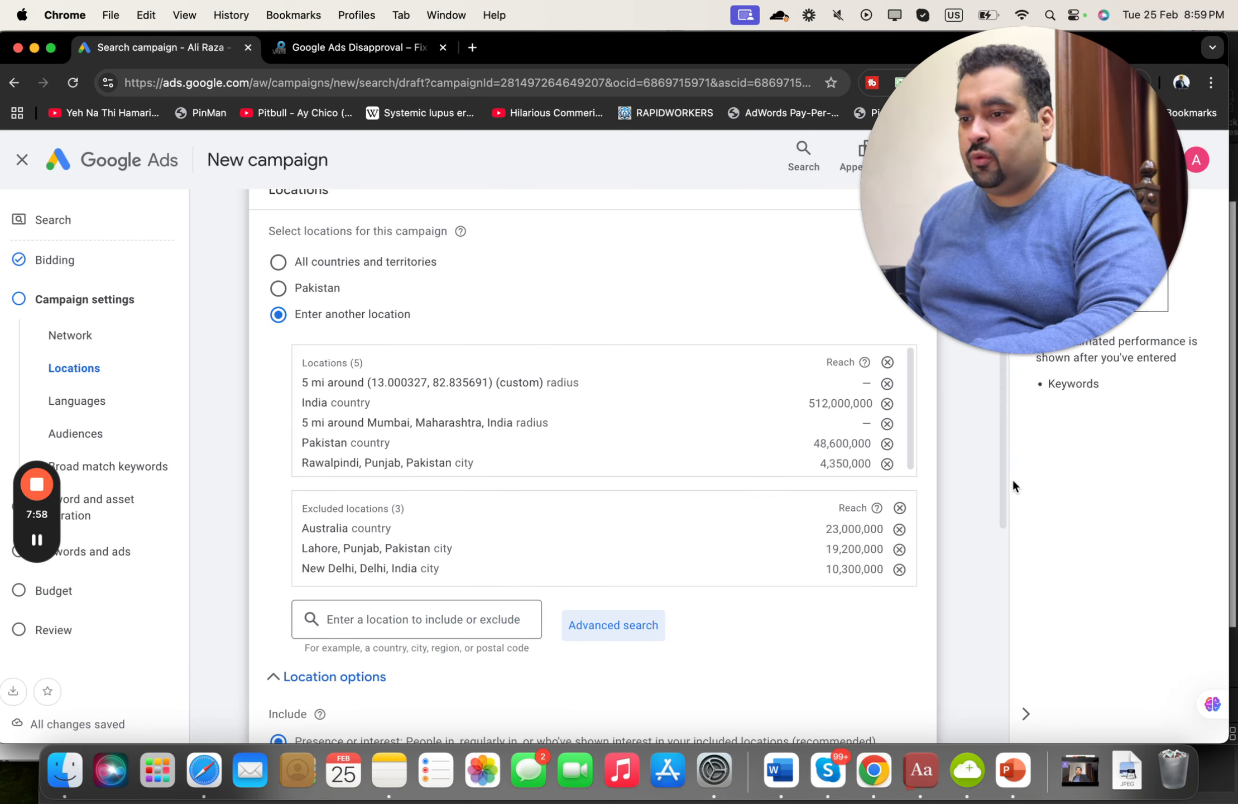
Step: Set the location option to "Presence: People in or regularly in your included locations"
drag(1002, 482, 1011, 568)
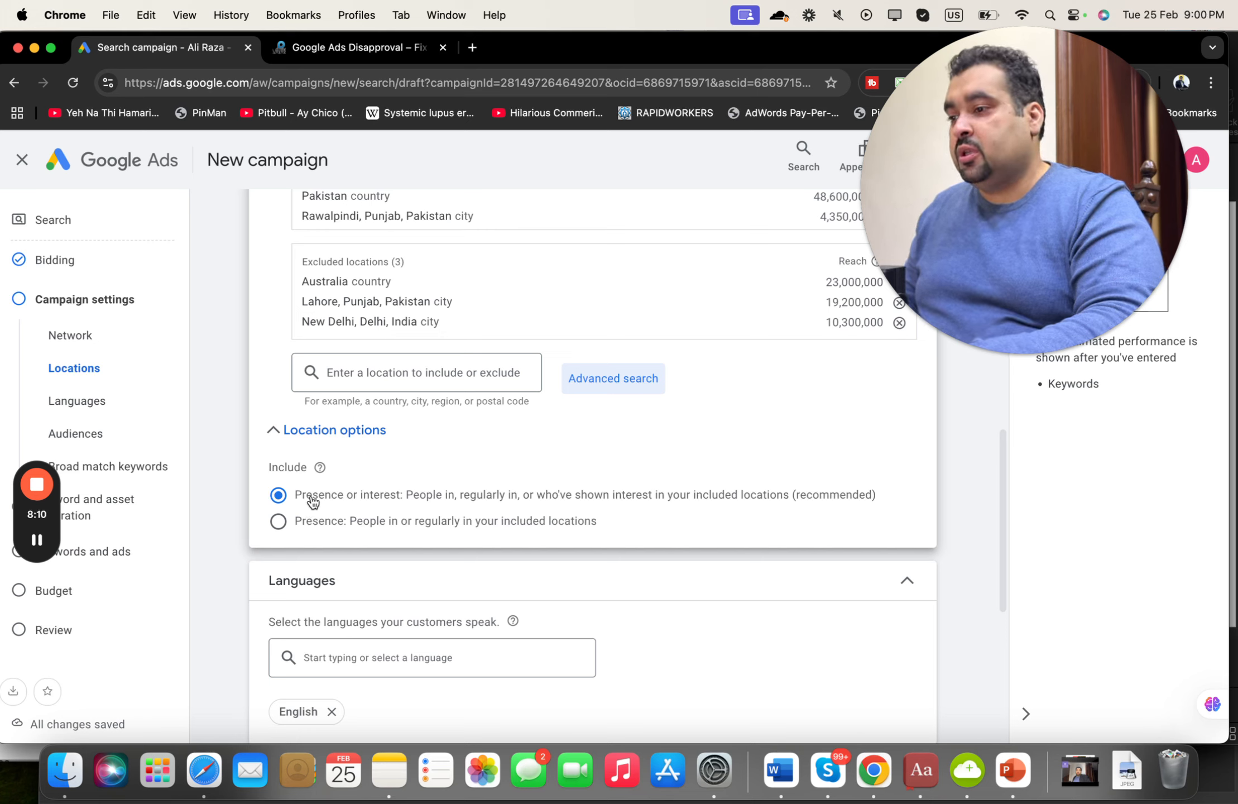
drag(894, 503, 783, 498)
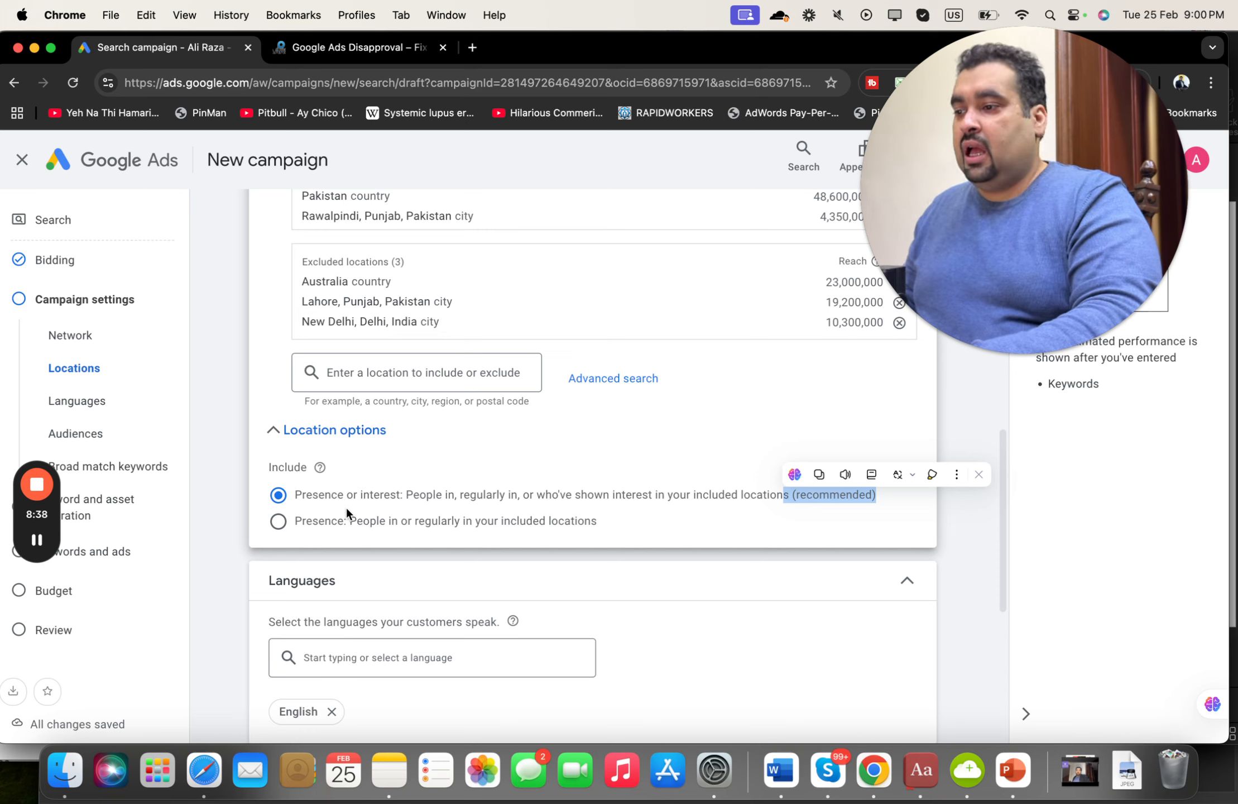
click(280, 522)
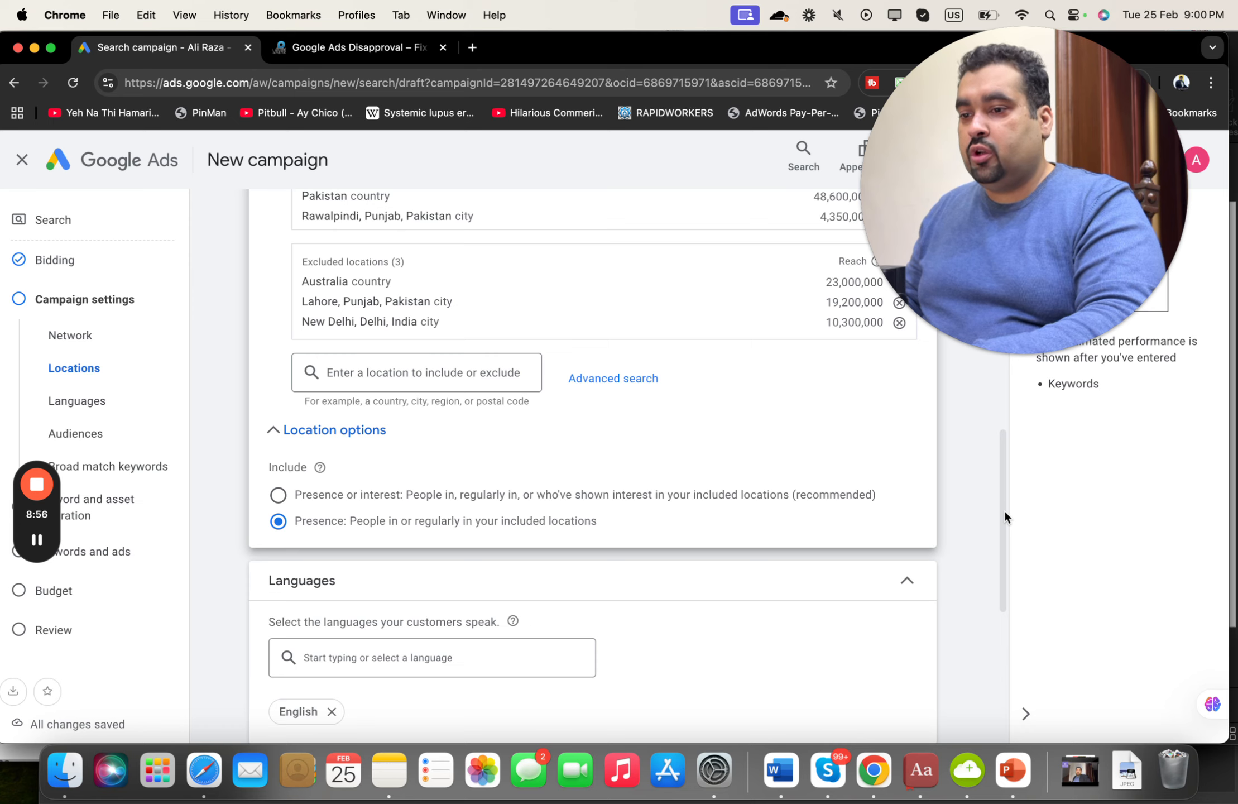
Step: Add Bengali to the campaign languages and remove it again
drag(1004, 509, 1000, 592)
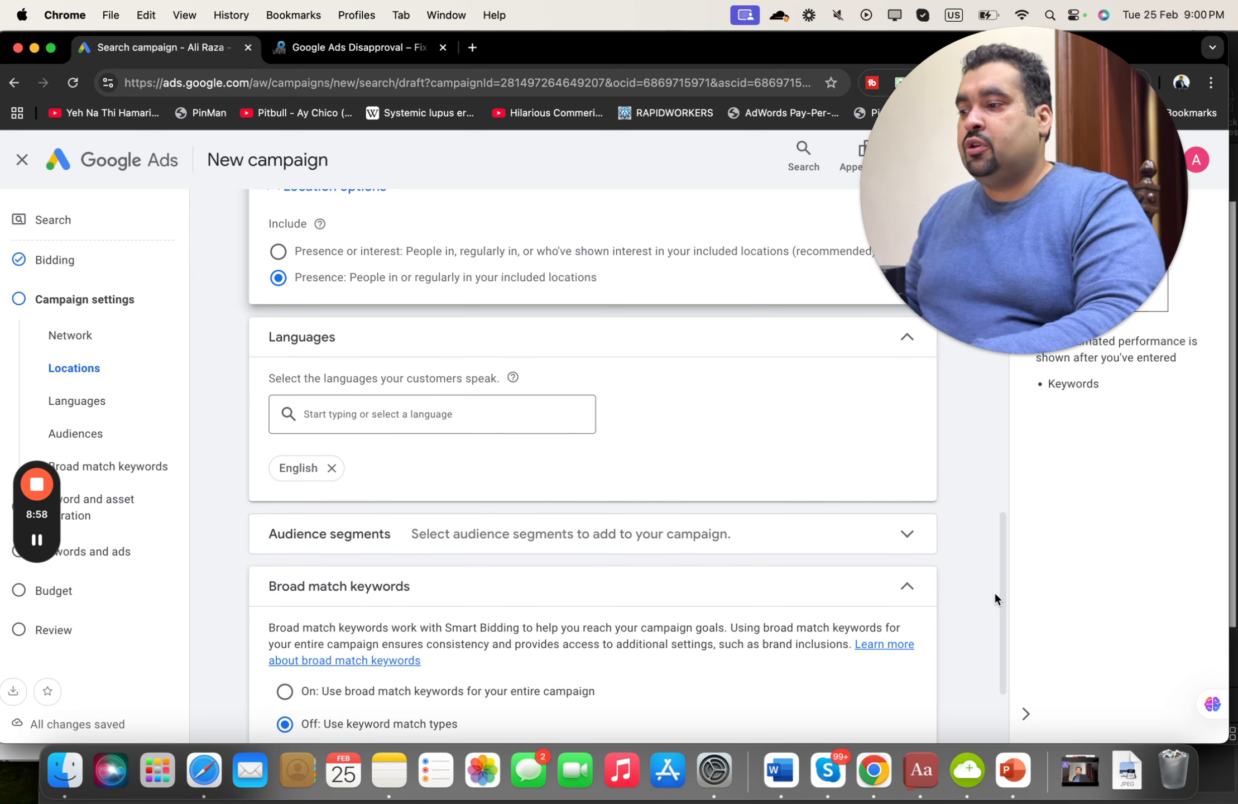
click(514, 415)
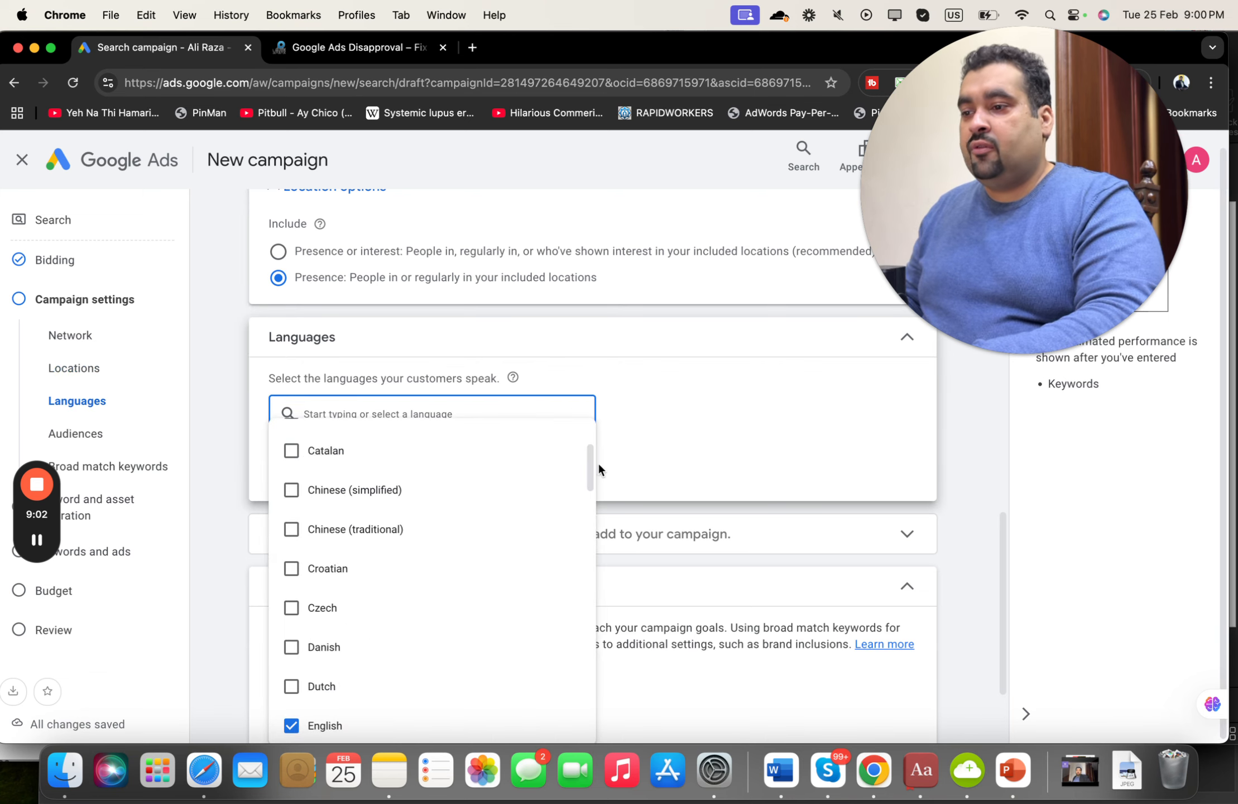
drag(589, 470, 591, 447)
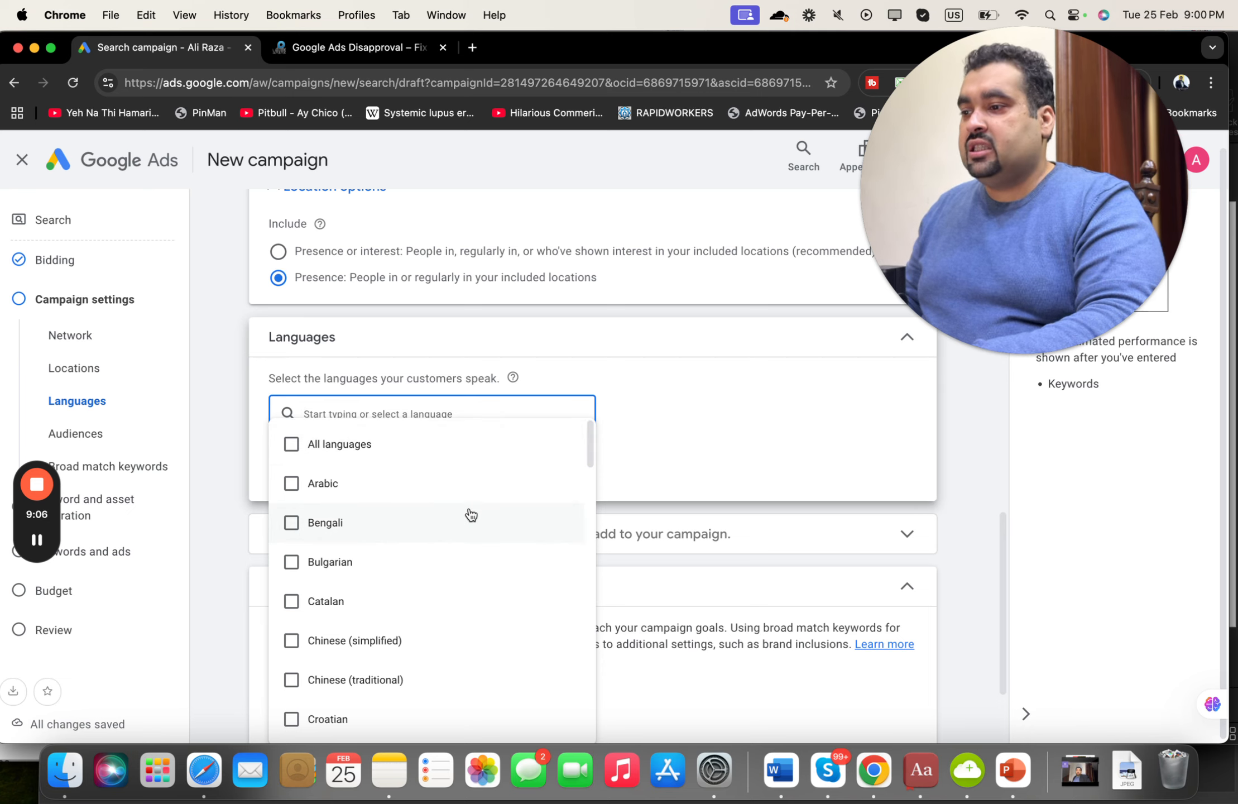
click(439, 531)
click(680, 400)
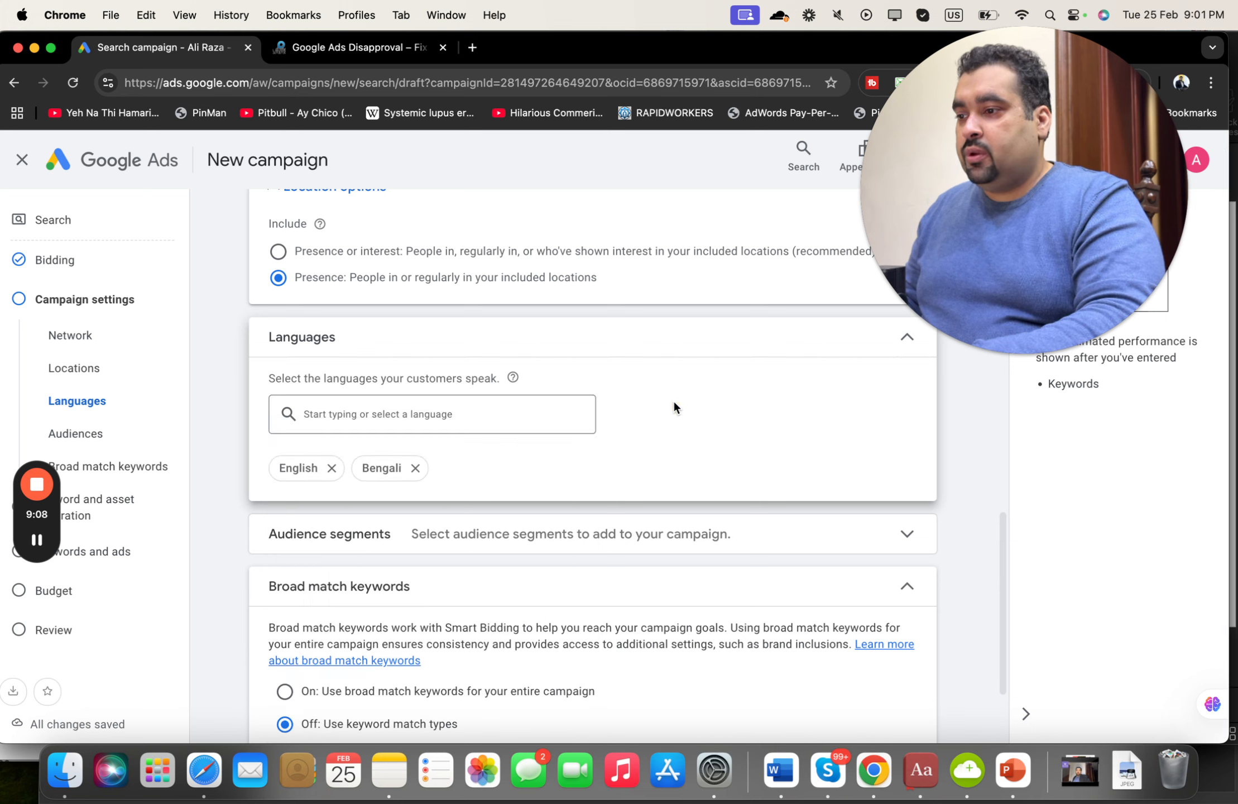
click(489, 416)
click(680, 435)
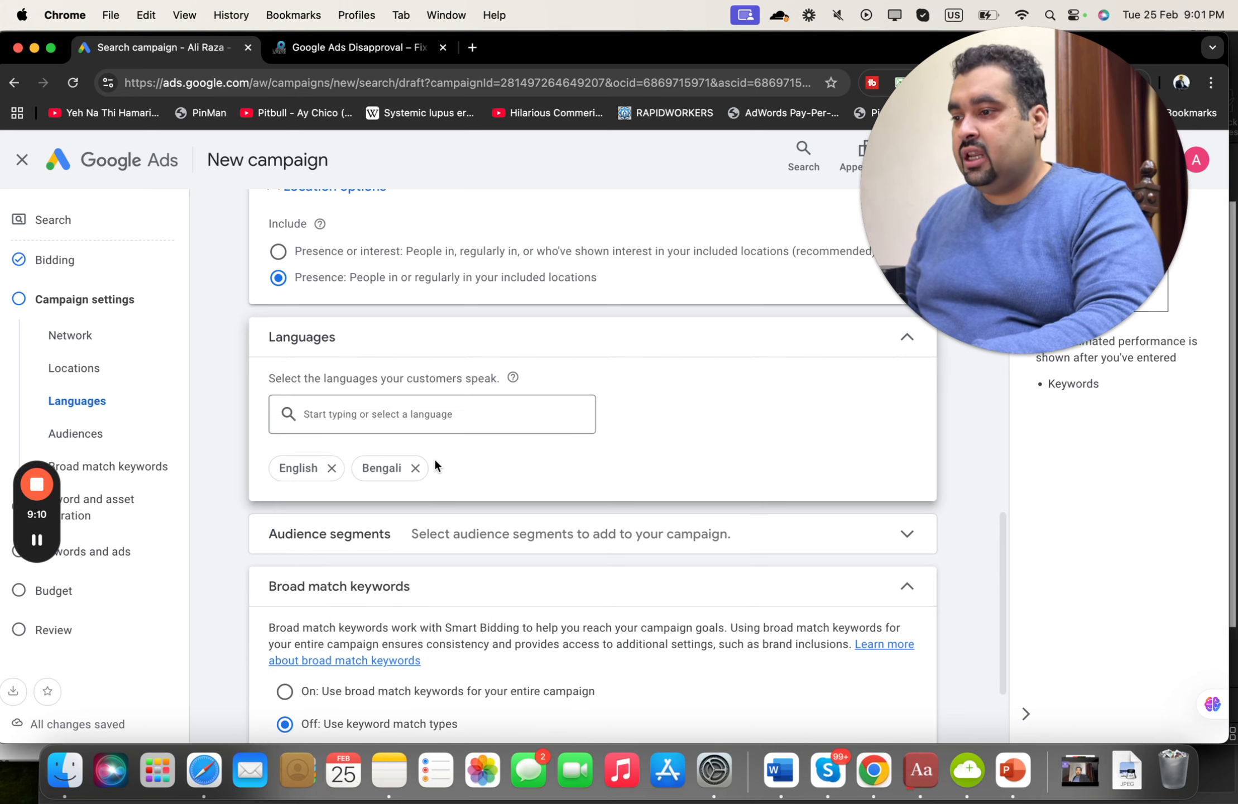
click(418, 469)
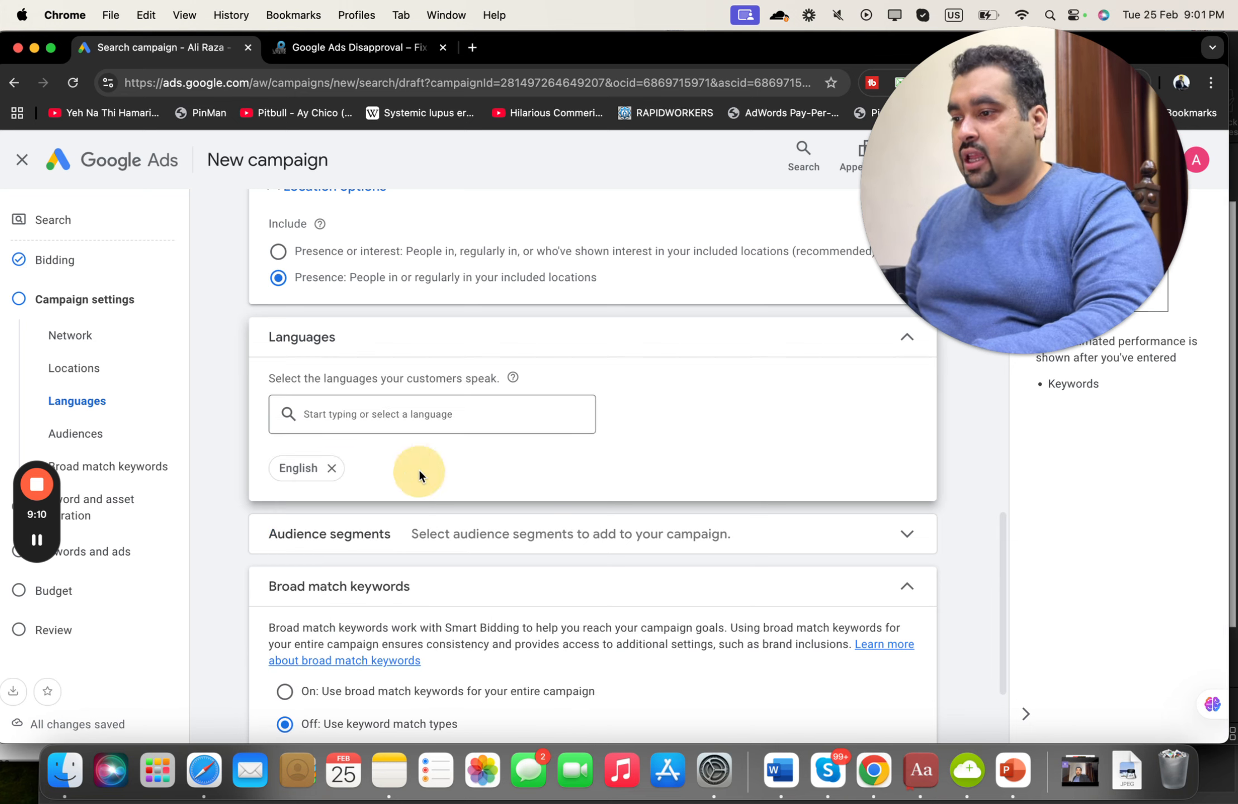
Step: Remove English from the campaign languages, then find it with "engli" and select it again
click(334, 469)
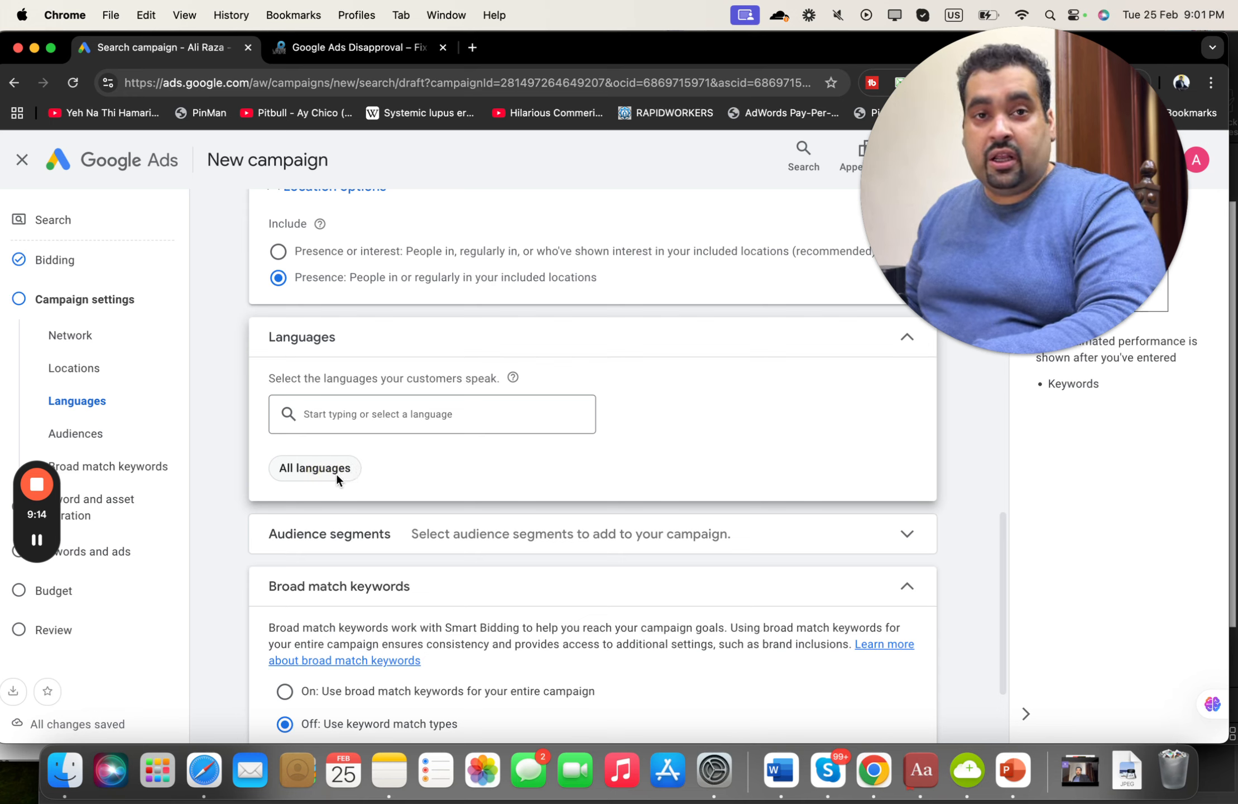
click(358, 421)
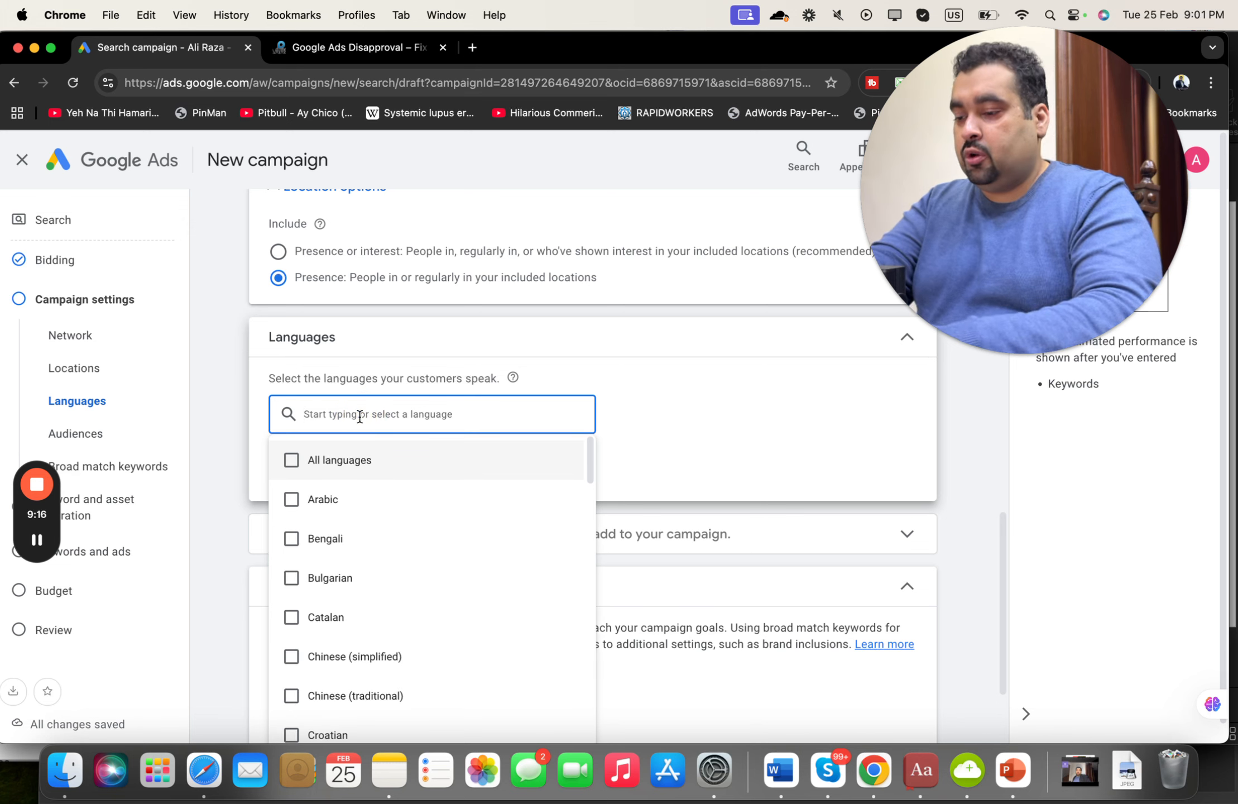
text(engli)
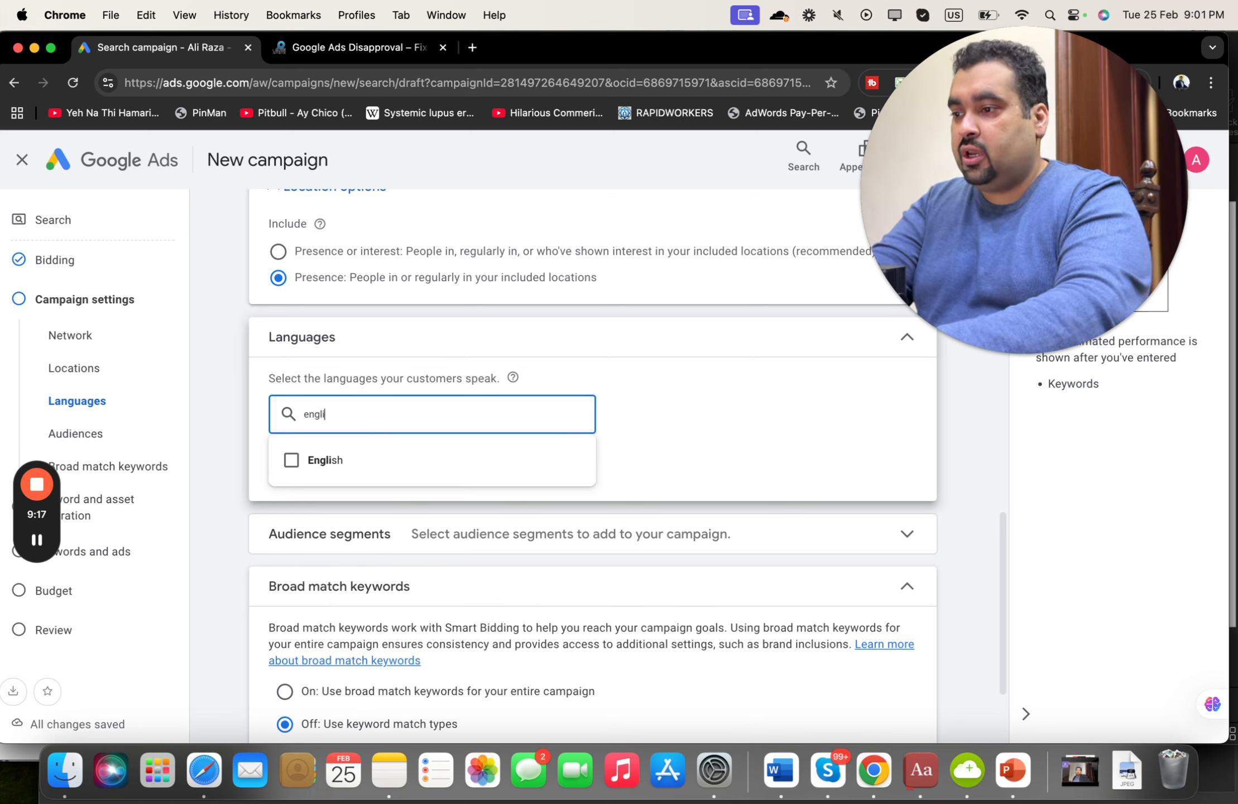
click(343, 467)
click(655, 431)
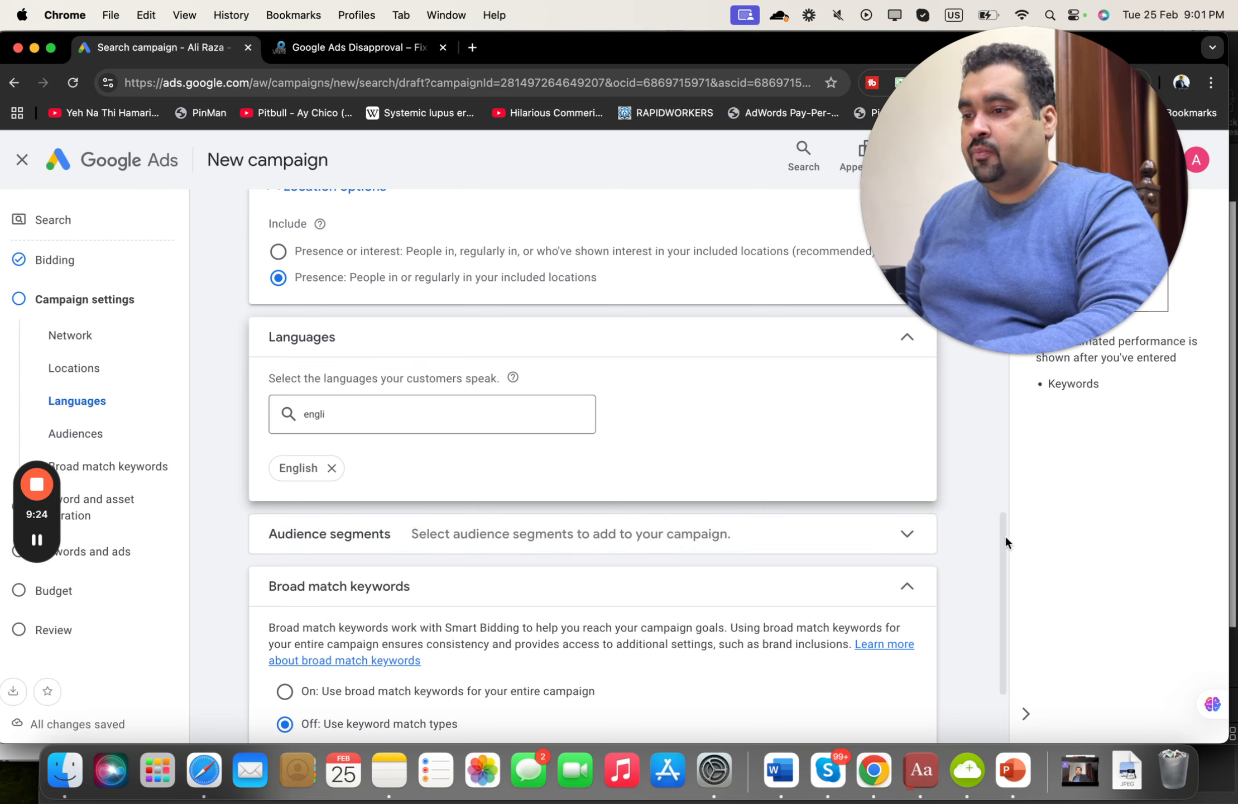
Step: Expand the audience segments settings and add the Food & Dining affinity segment
drag(1004, 535, 1003, 600)
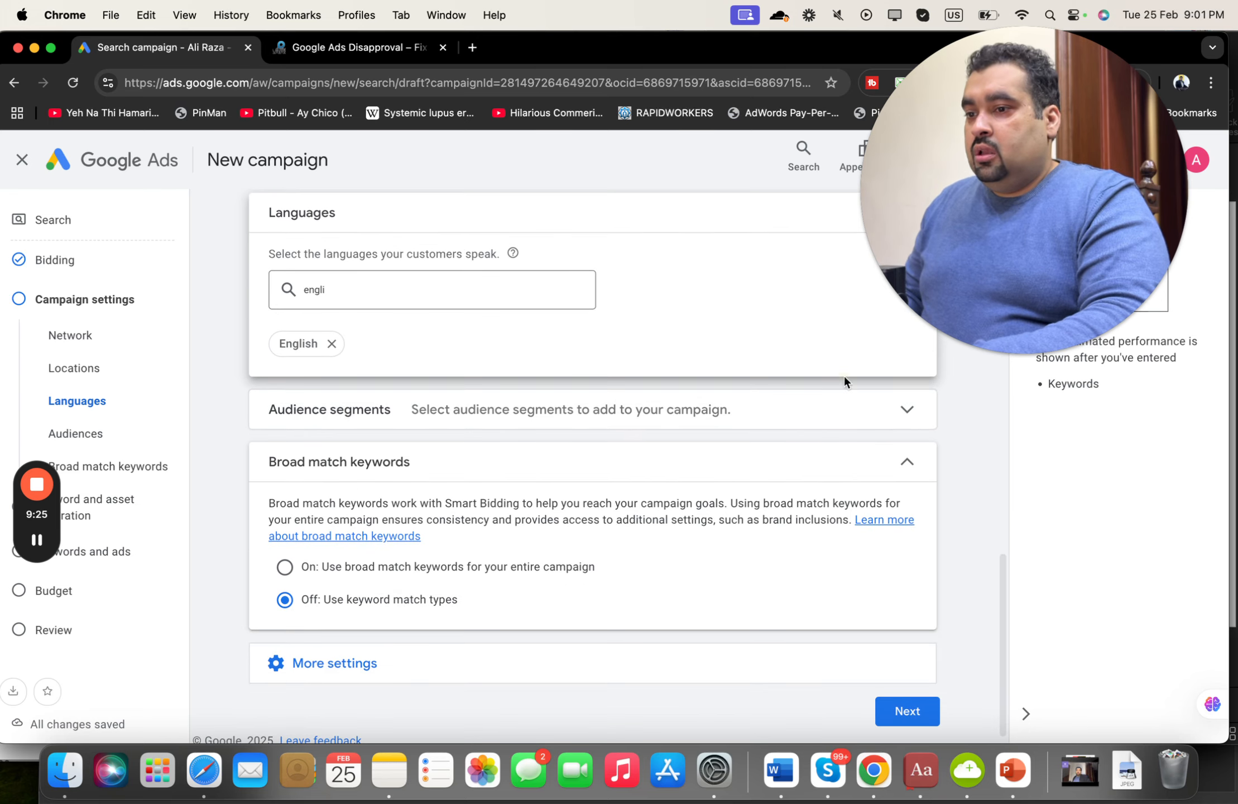
click(851, 410)
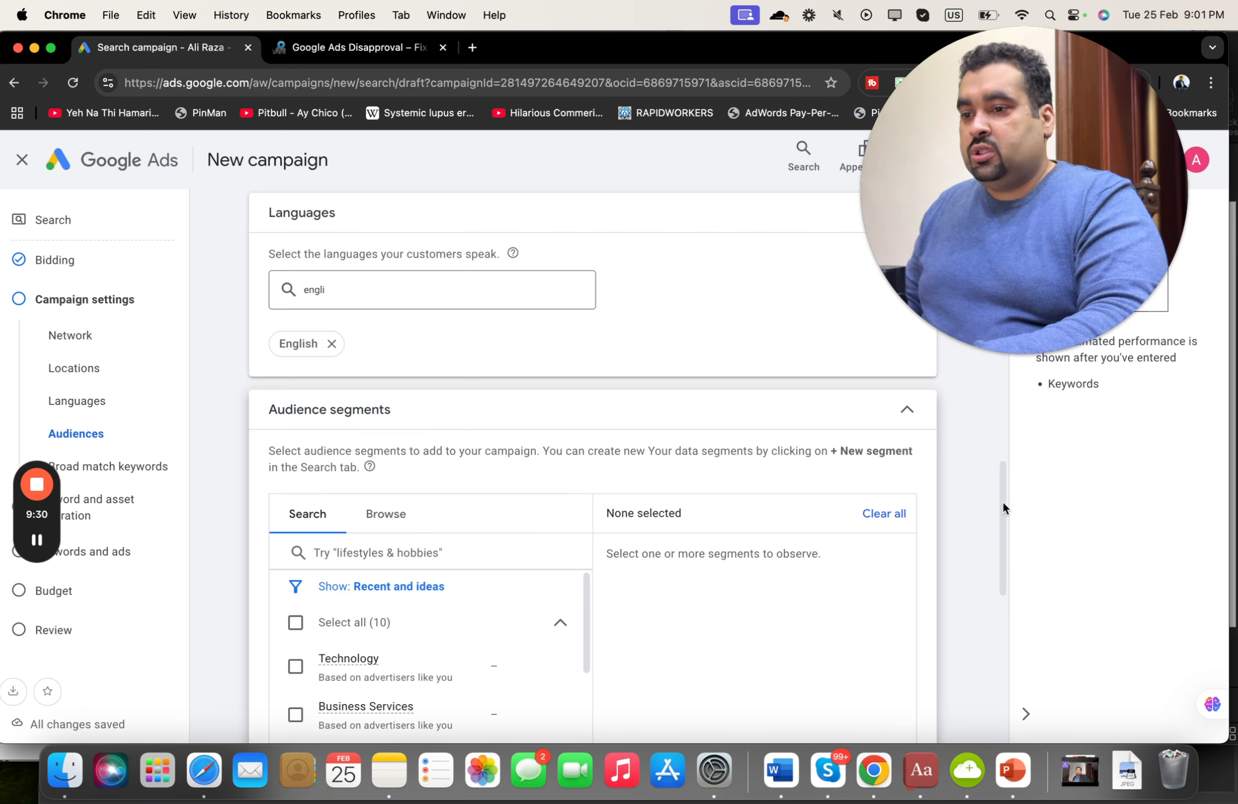
drag(1004, 503, 1001, 549)
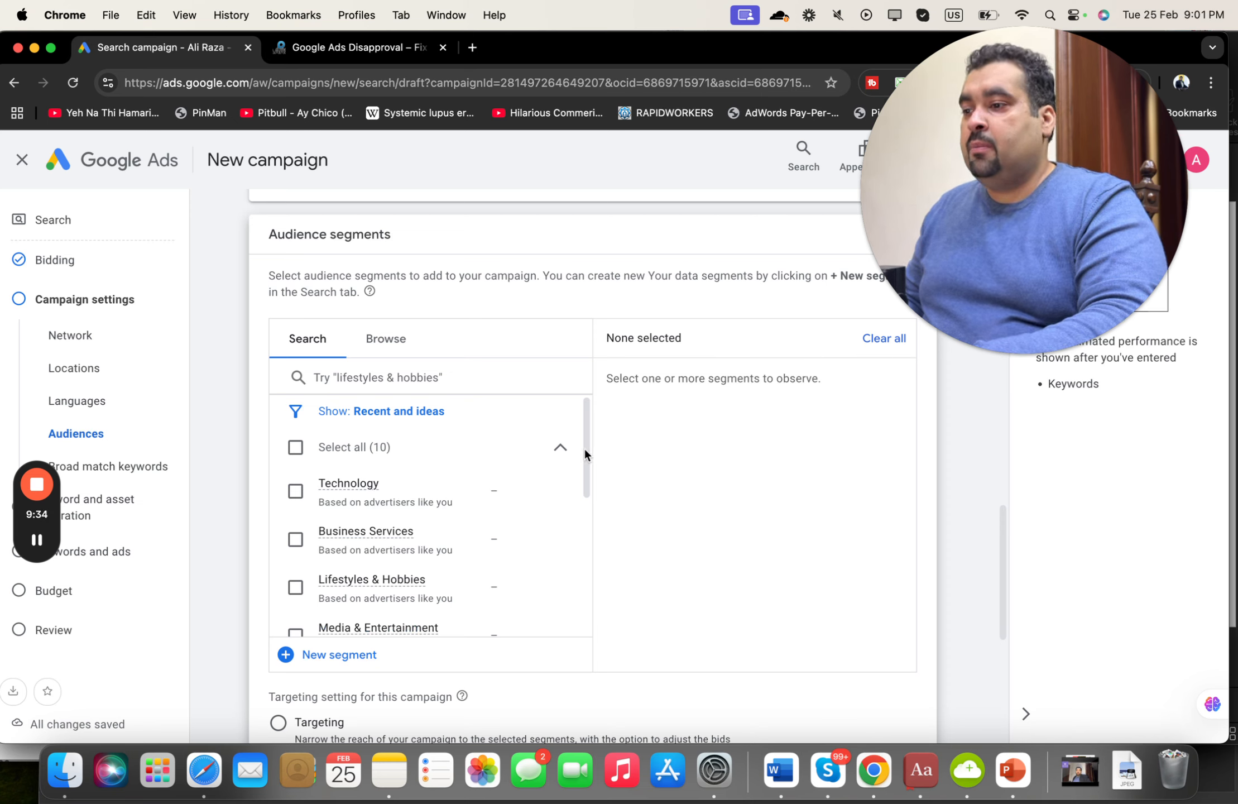
drag(585, 449, 585, 491)
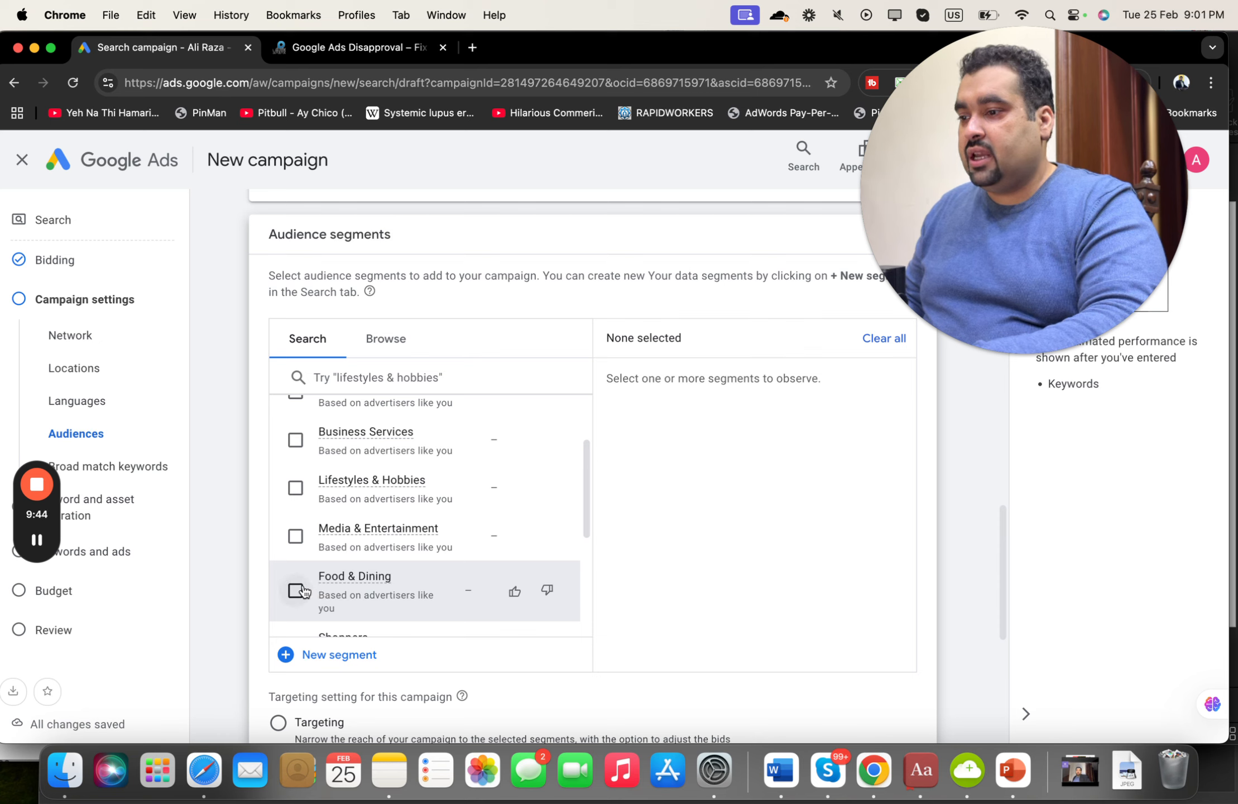
click(302, 591)
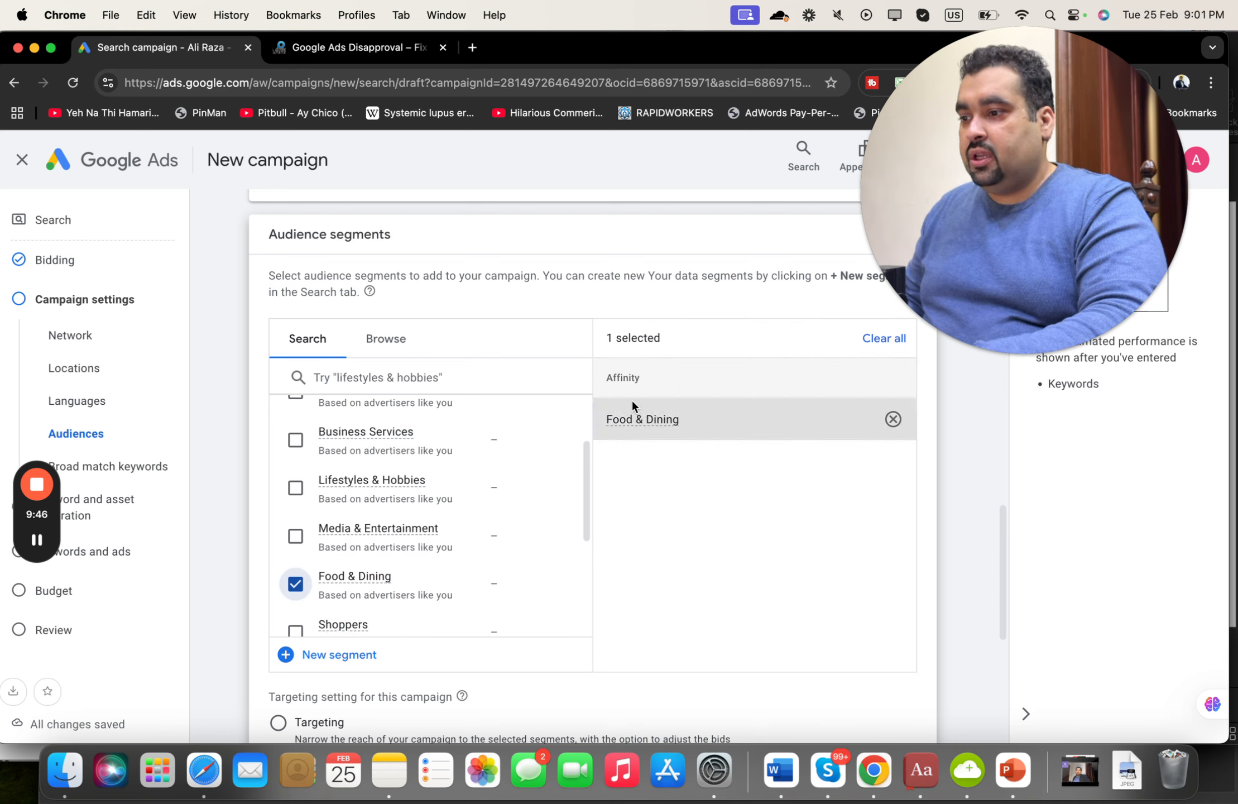
Step: Add the Technology affinity segment and set the audience targeting setting to Observation after trying Targeting
drag(1001, 527, 1001, 553)
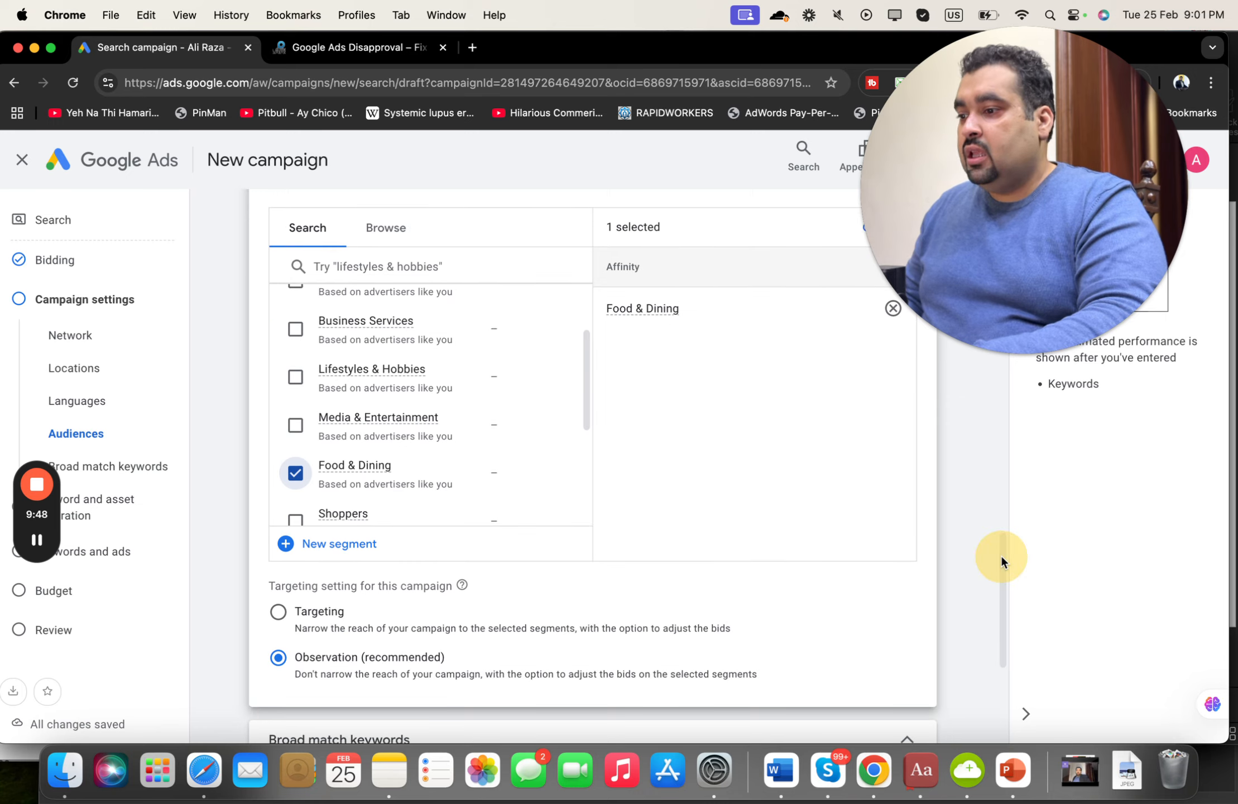
click(279, 612)
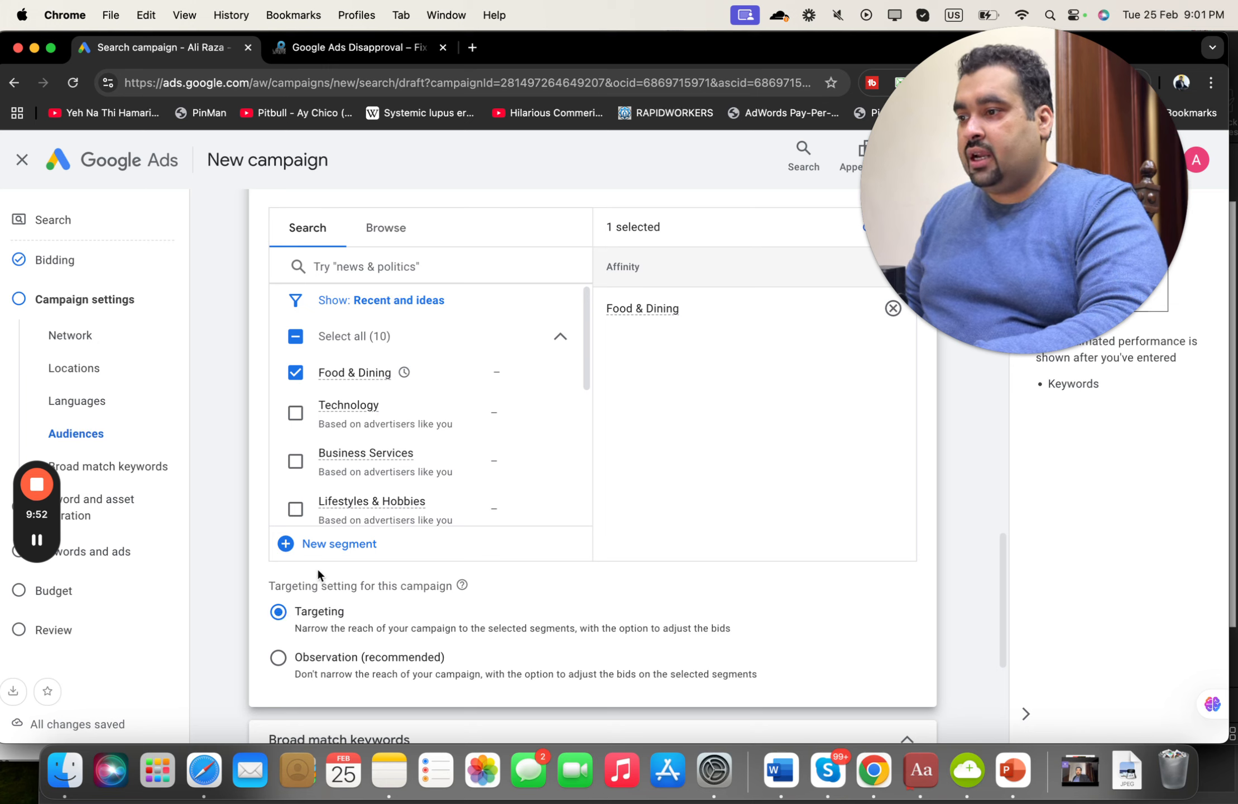
click(296, 421)
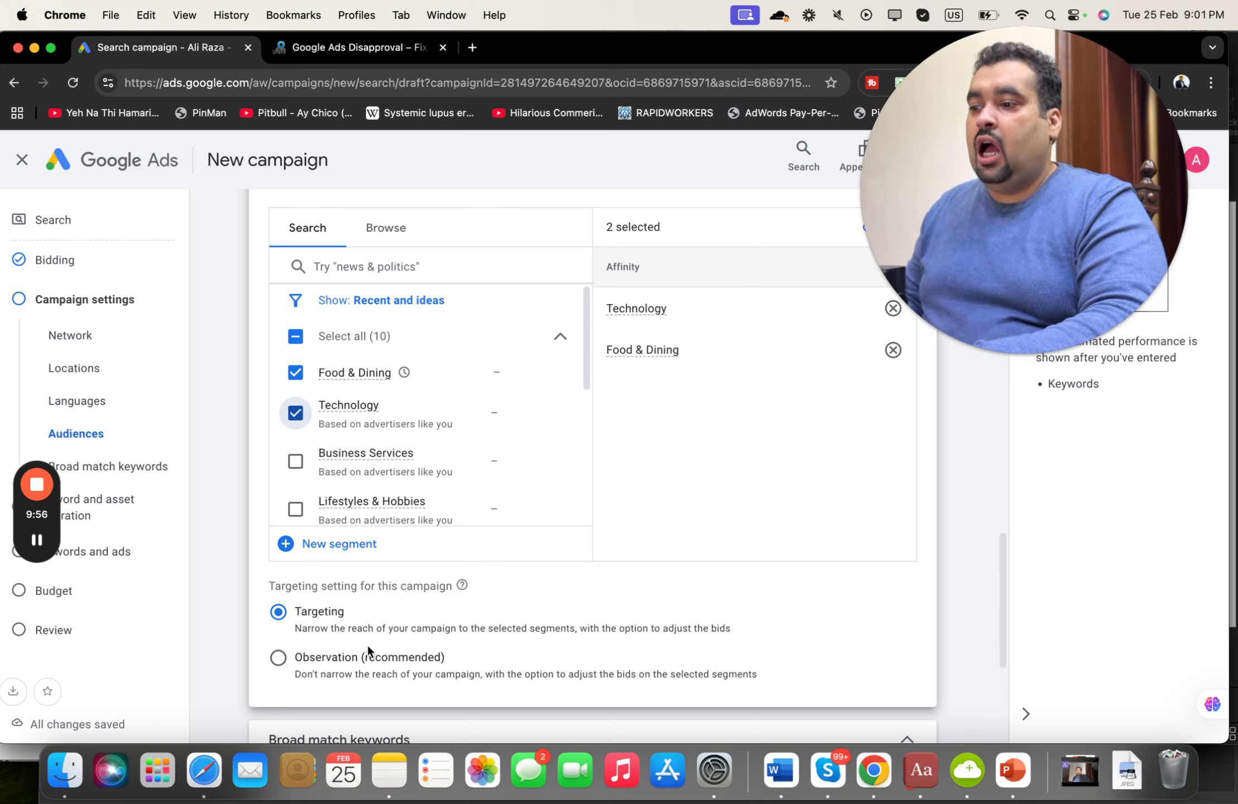
click(279, 658)
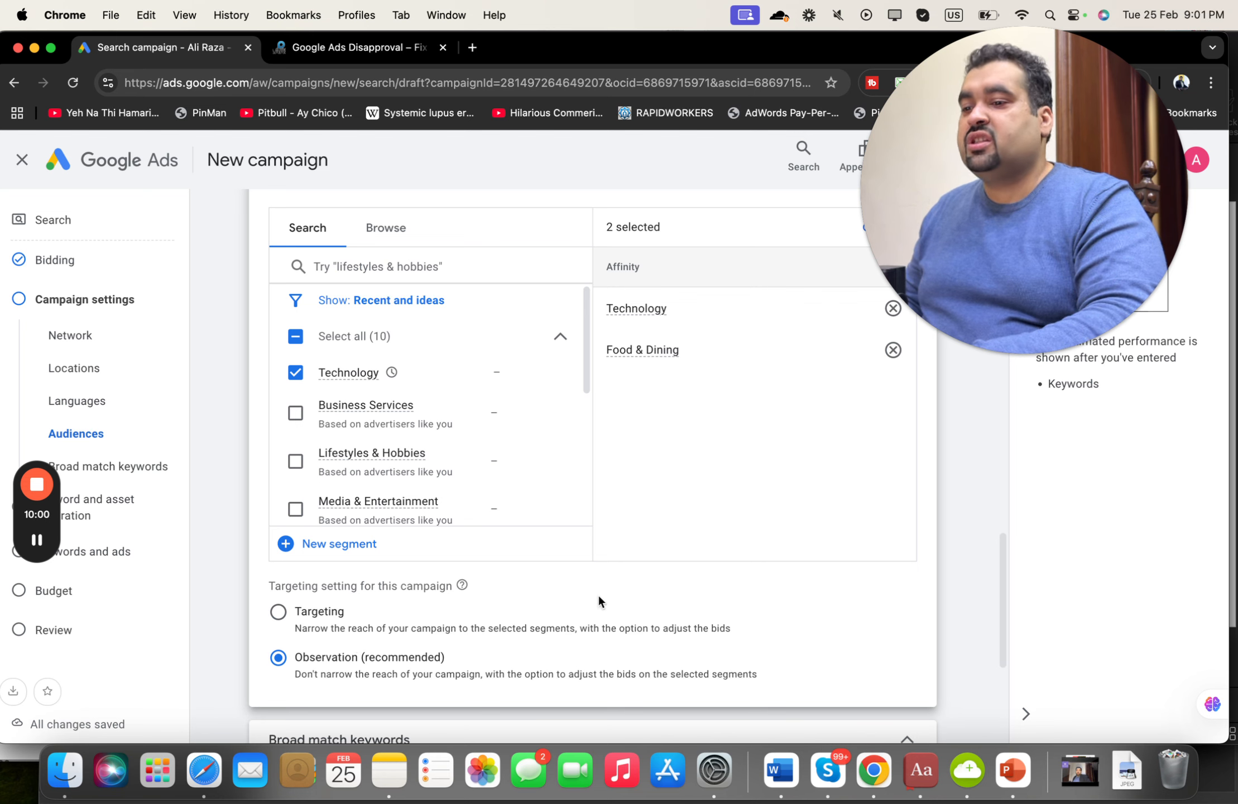
Step: Reveal the additional campaign settings and examine the ad rotation options
drag(1000, 578, 1001, 672)
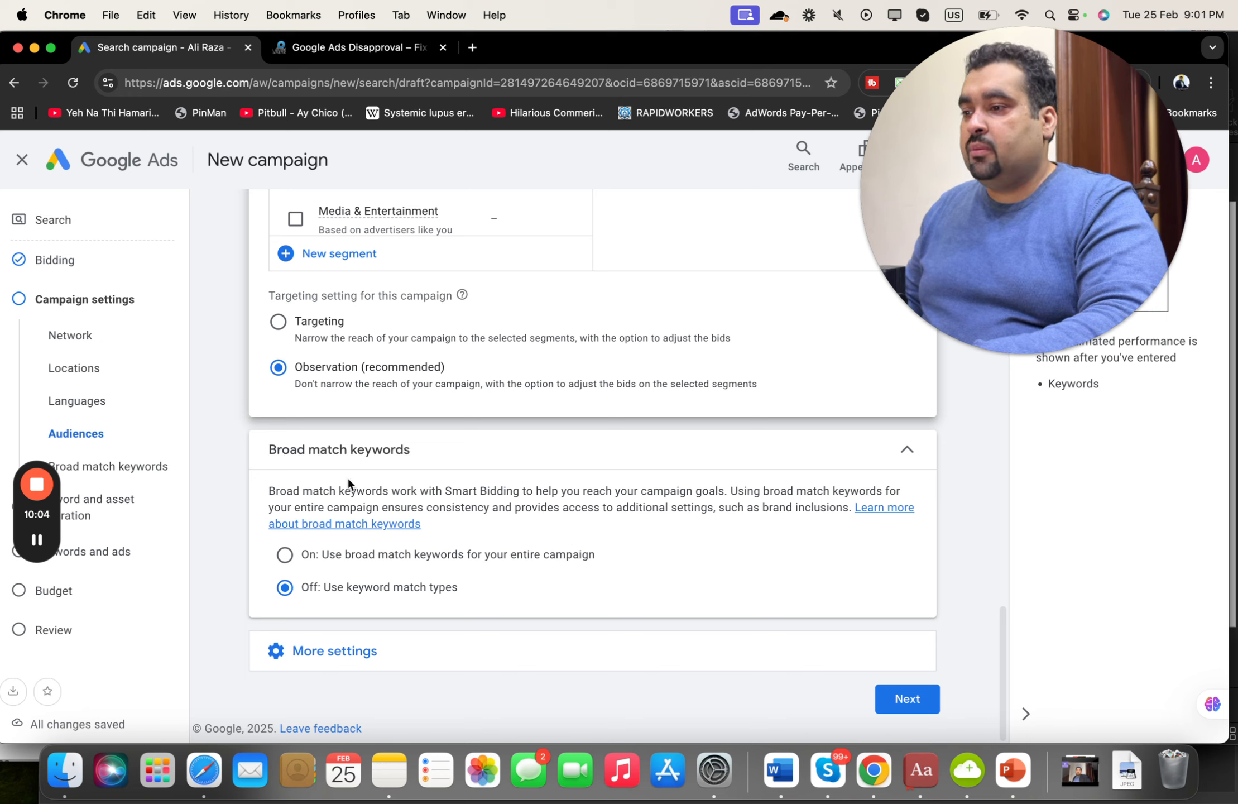
click(331, 652)
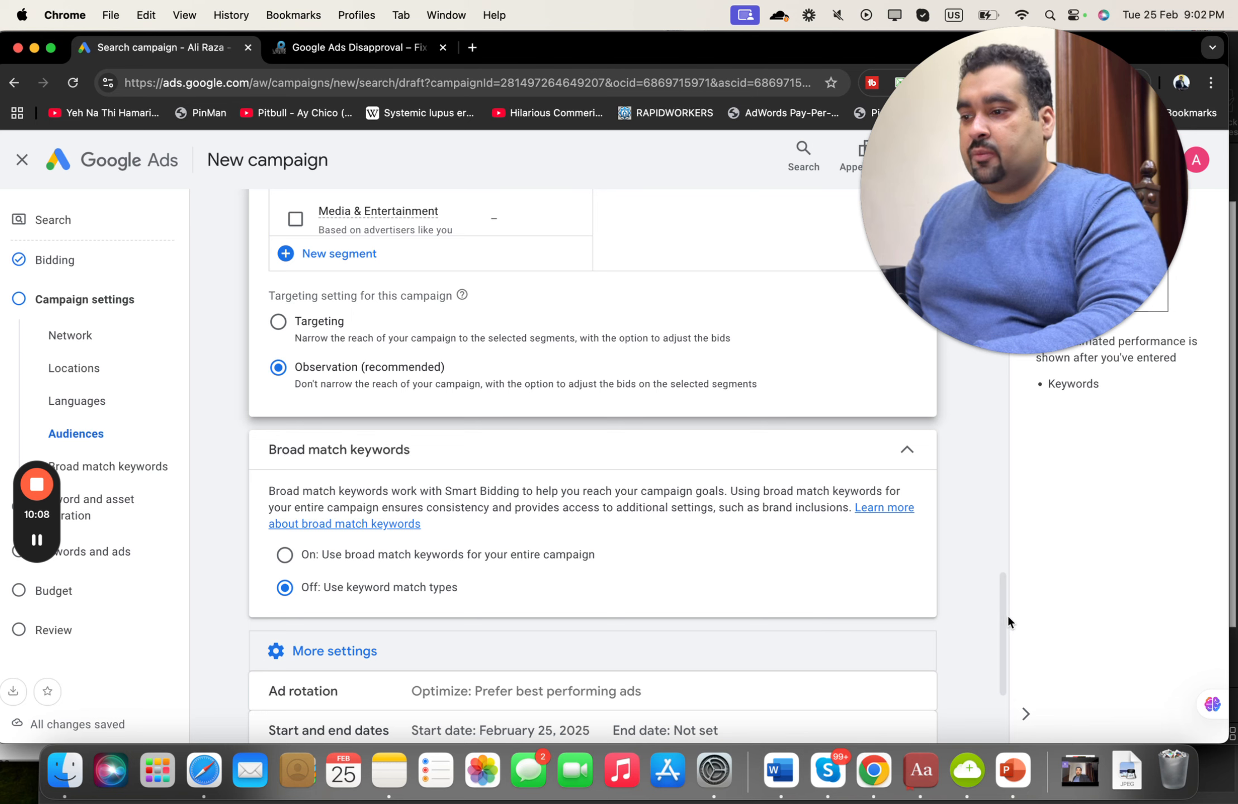
drag(998, 628, 999, 666)
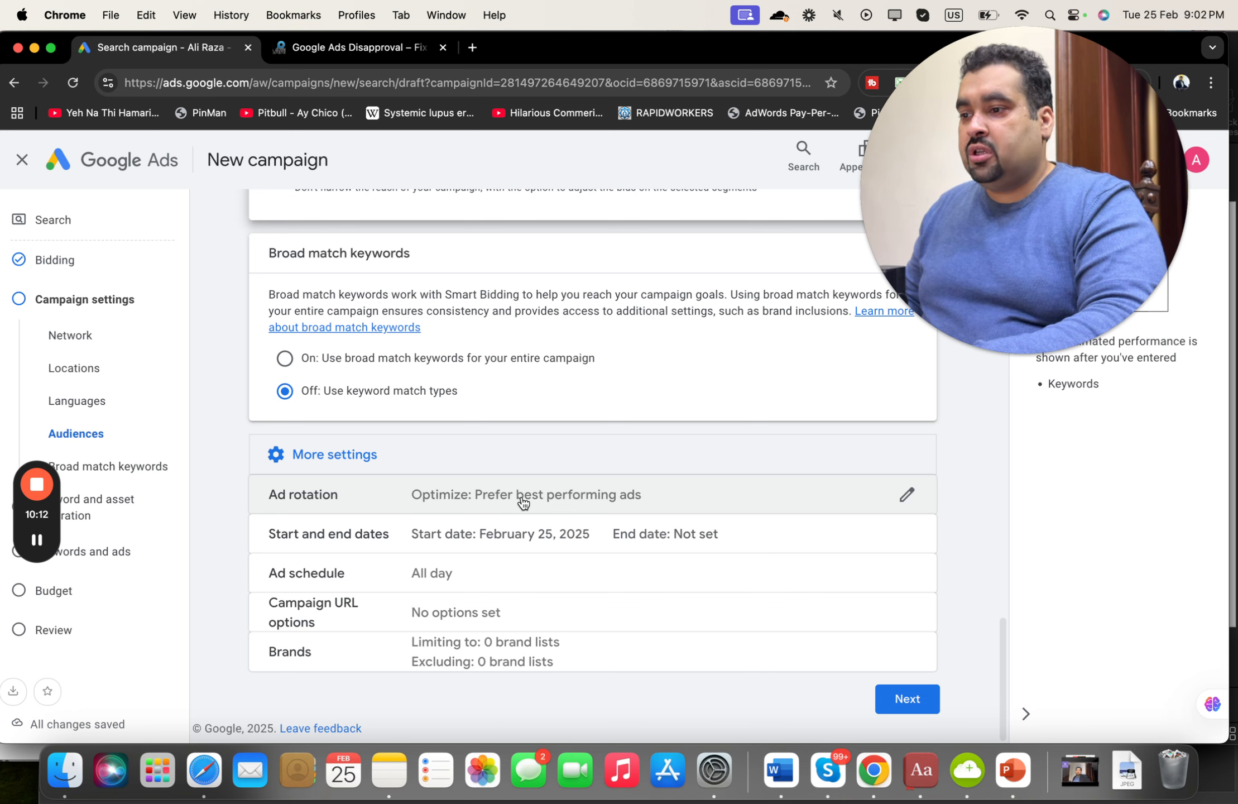
click(523, 502)
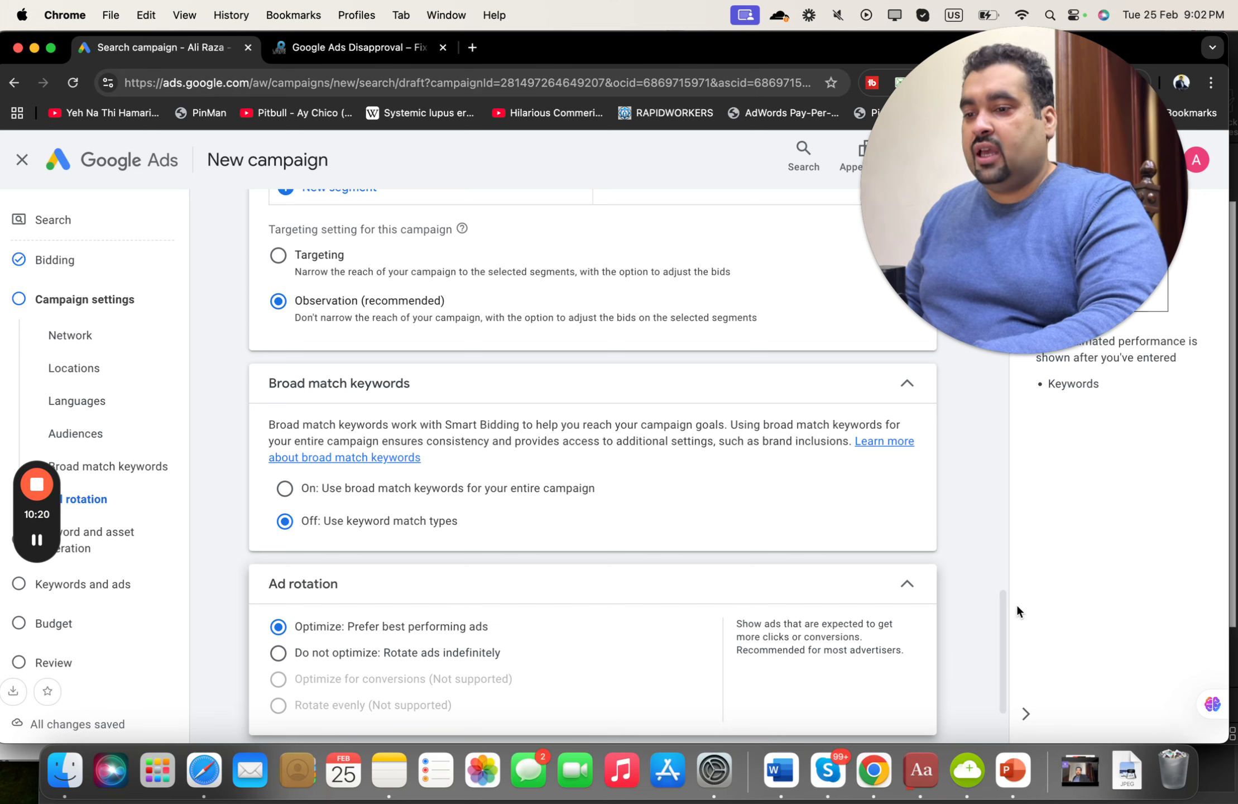
drag(1004, 620, 1007, 656)
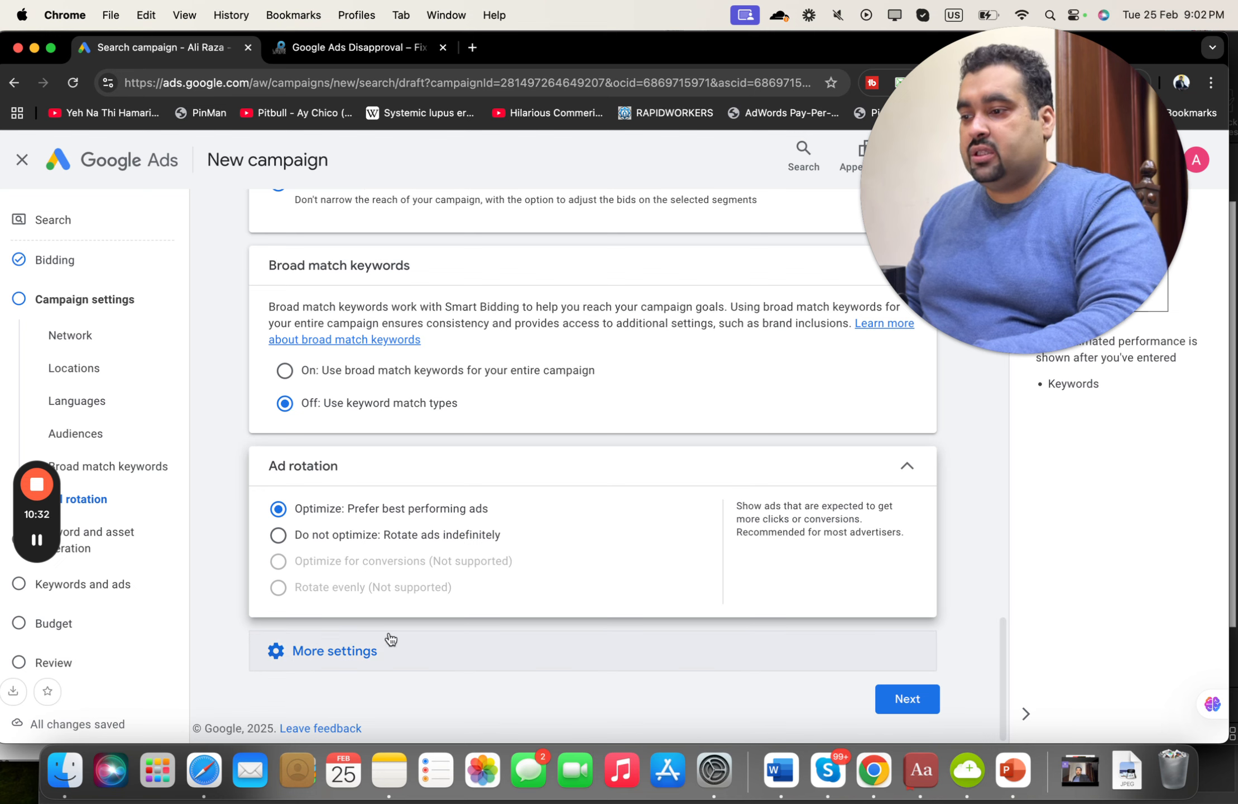
Step: Open the campaign's start and end dates settings and look at the start date calendar without changing the date
click(378, 650)
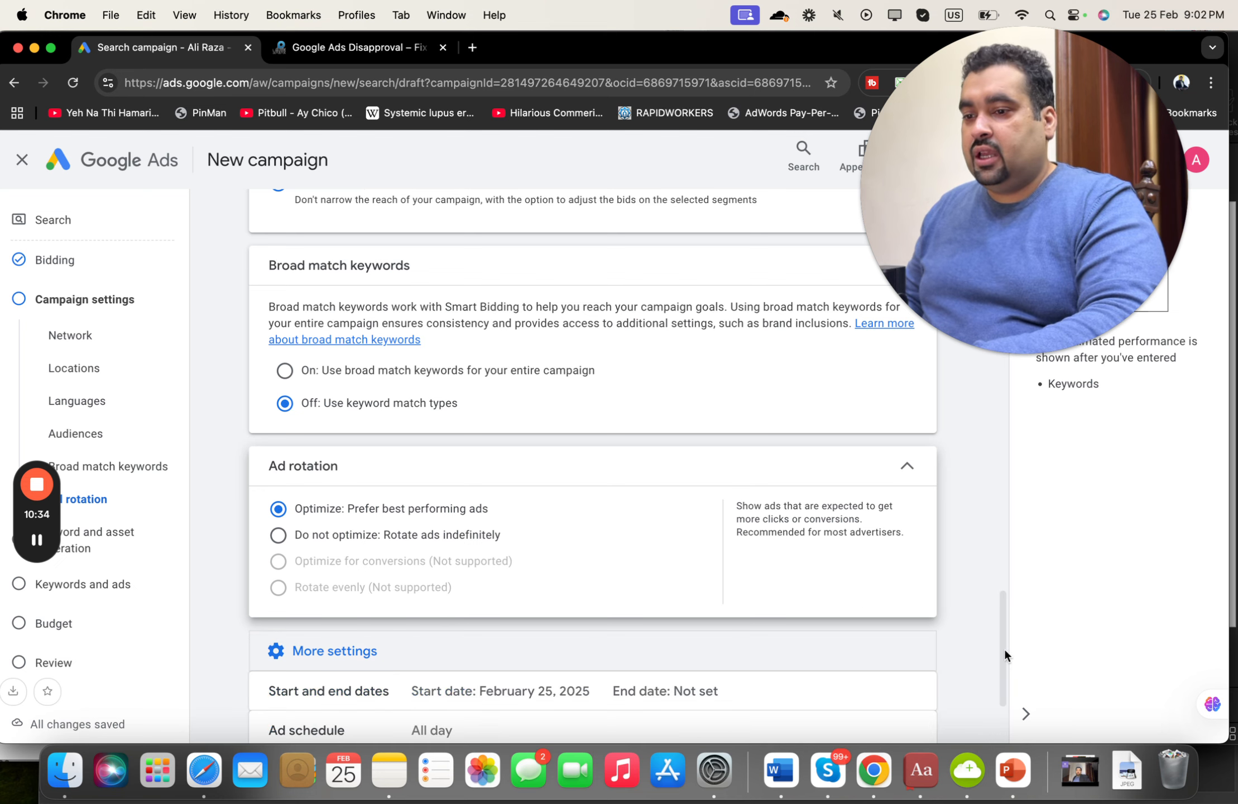
scroll(1004, 650, down, 3)
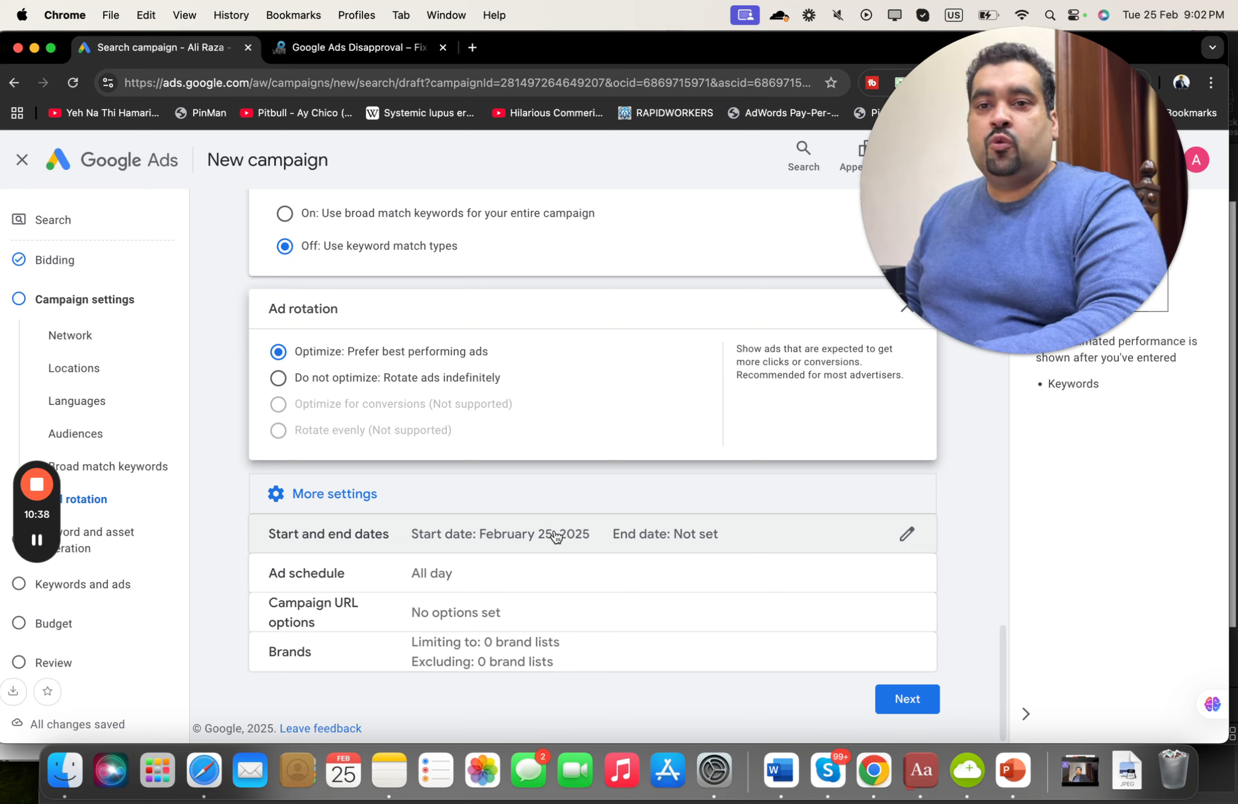
click(555, 533)
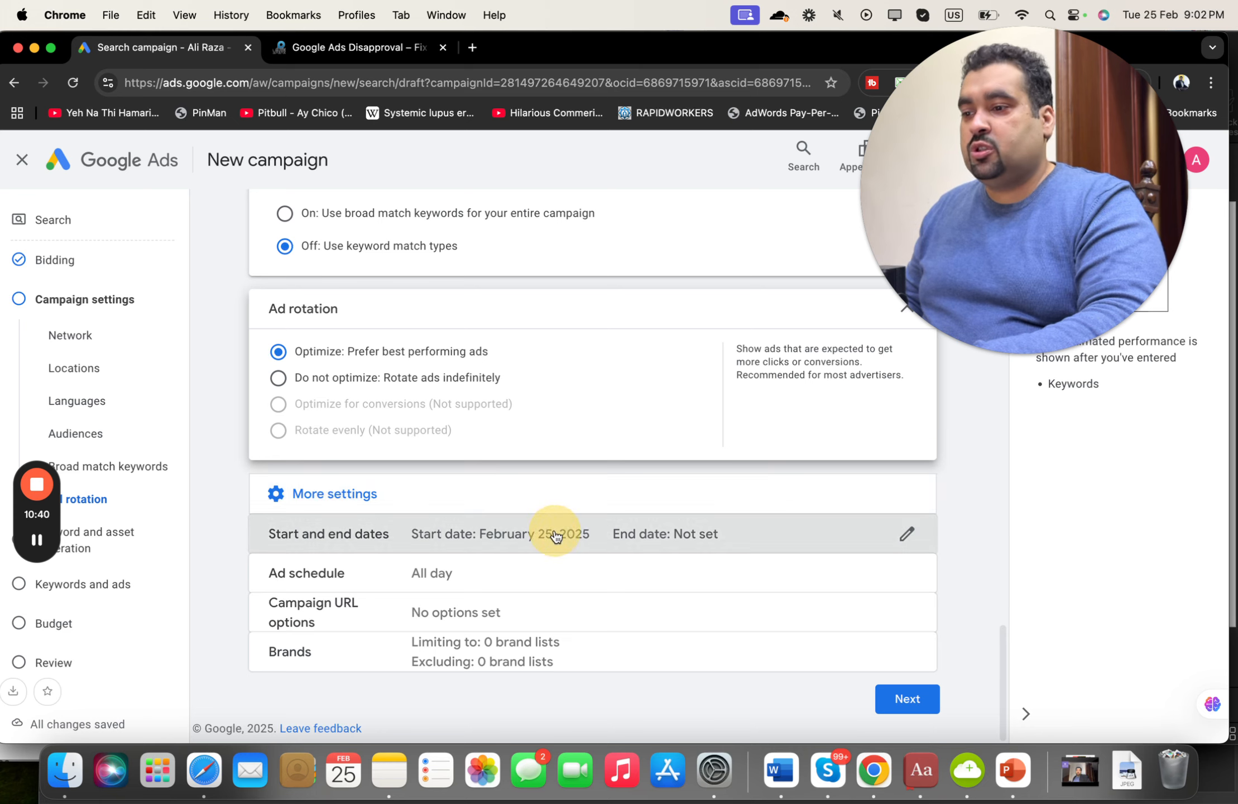
scroll(1004, 635, down, 3)
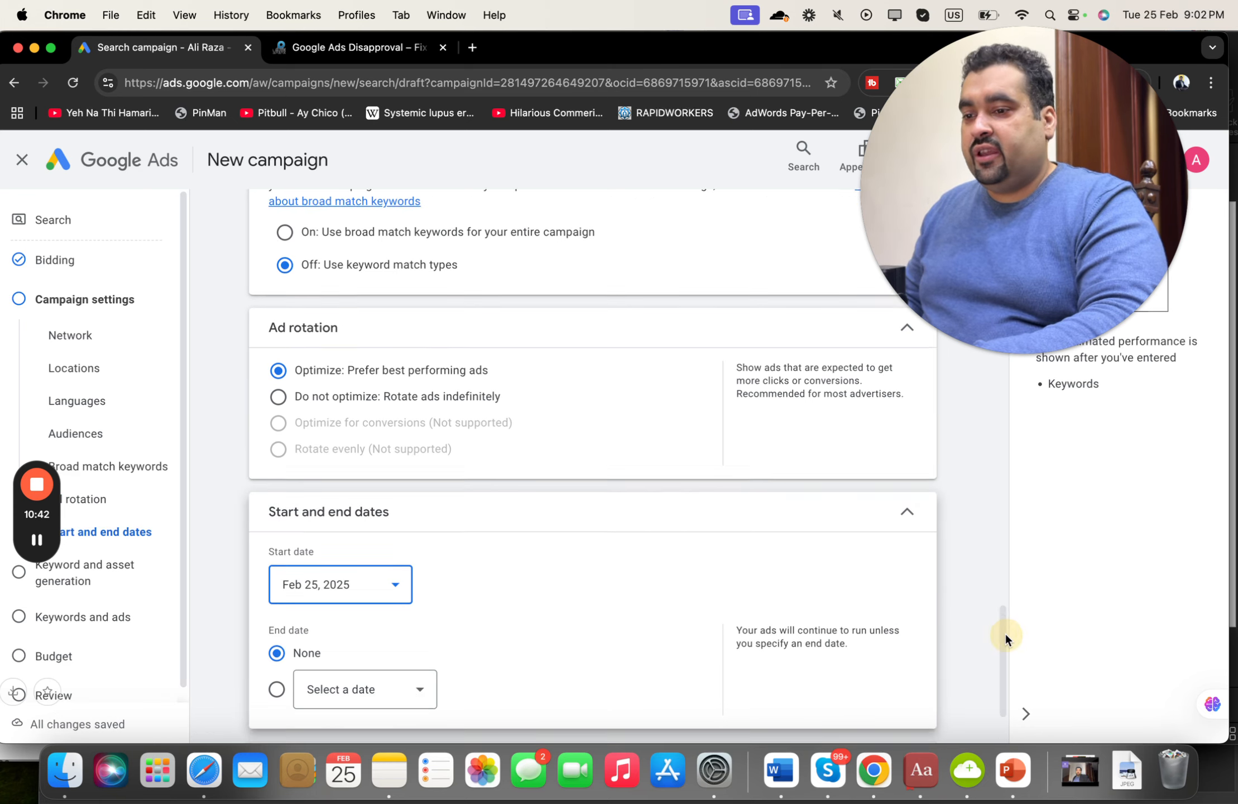
click(337, 475)
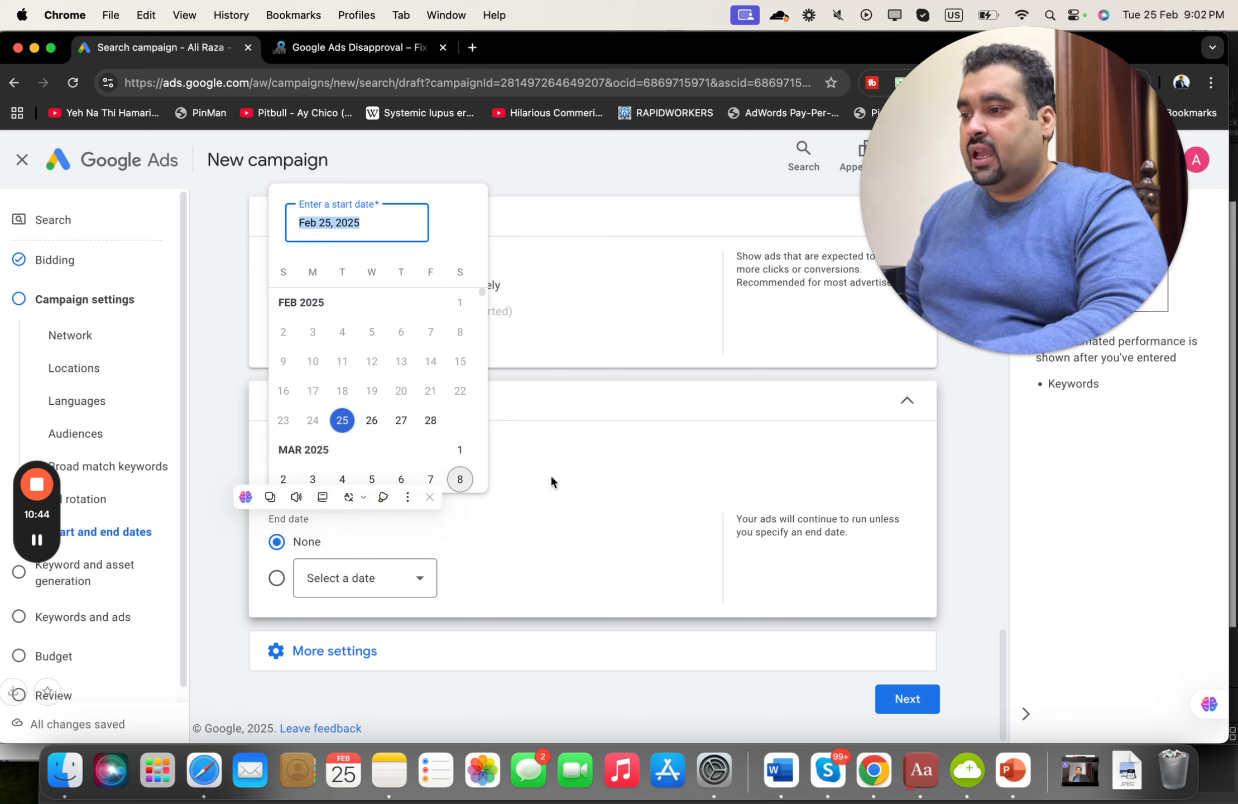
click(545, 489)
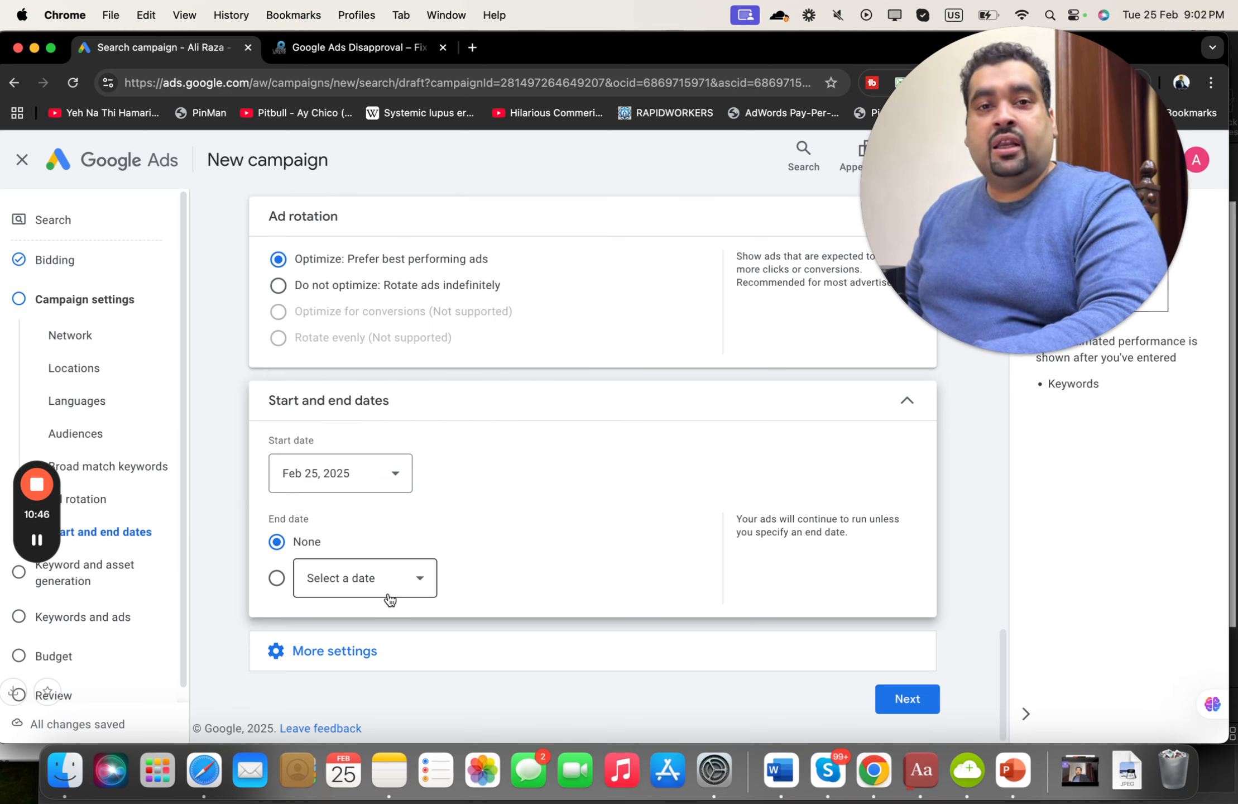
Step: Switch the campaign's end date from None to a selectable date and view its calendar without picking a day
click(277, 579)
click(333, 585)
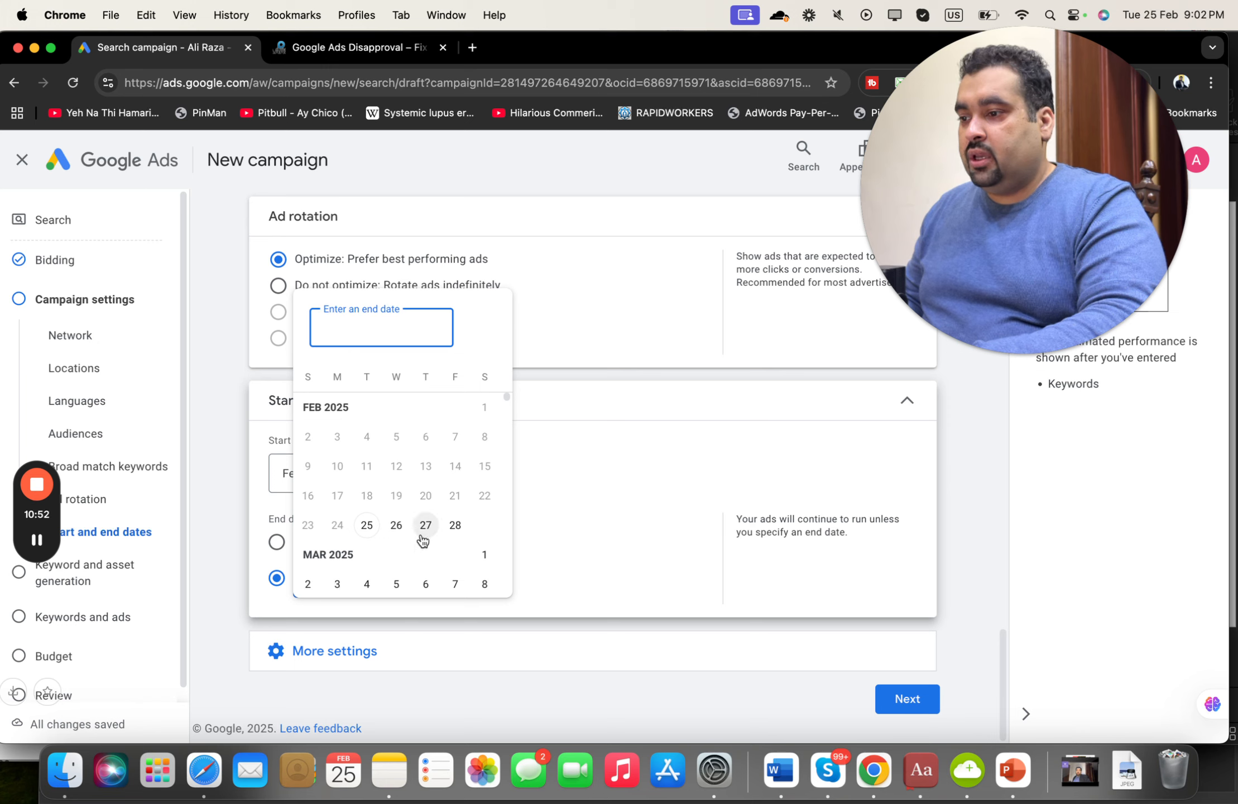
click(611, 510)
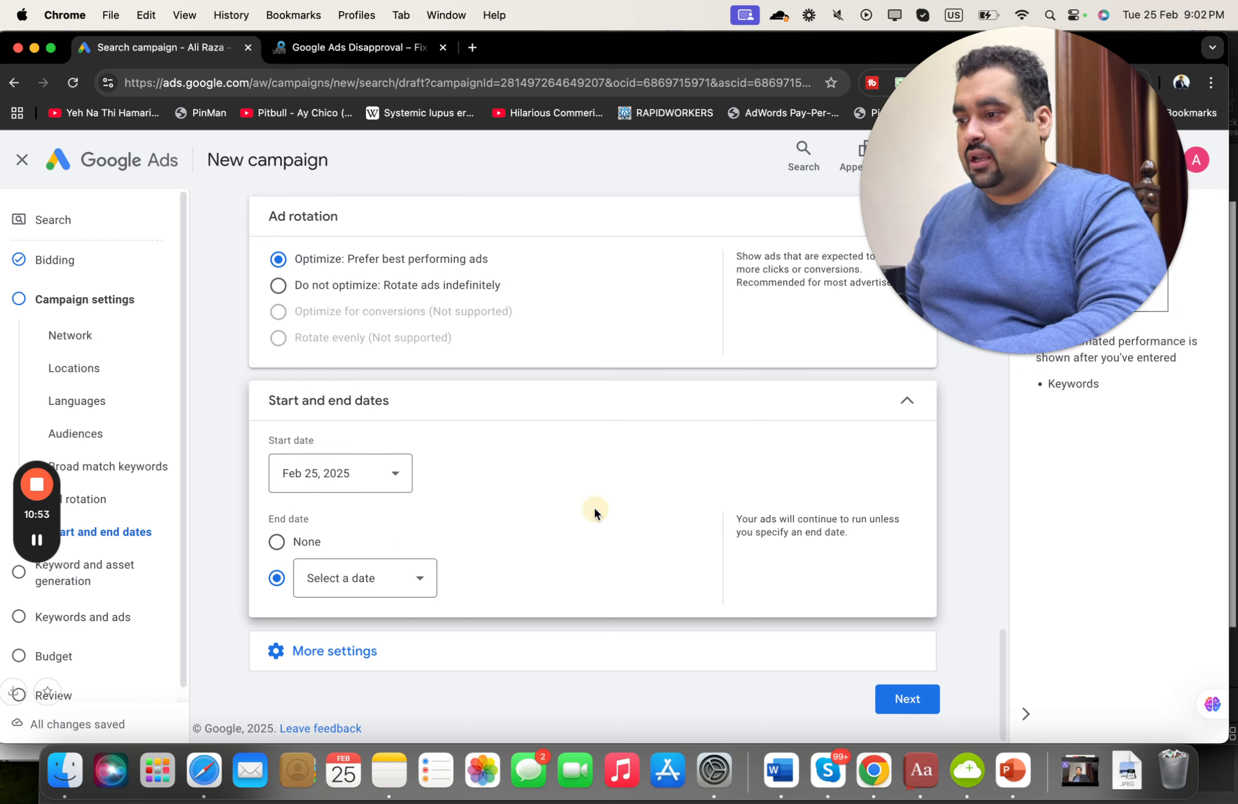
Step: Set the campaign's end date back to None and open the ad schedule settings to check the account time zone
click(276, 541)
click(308, 652)
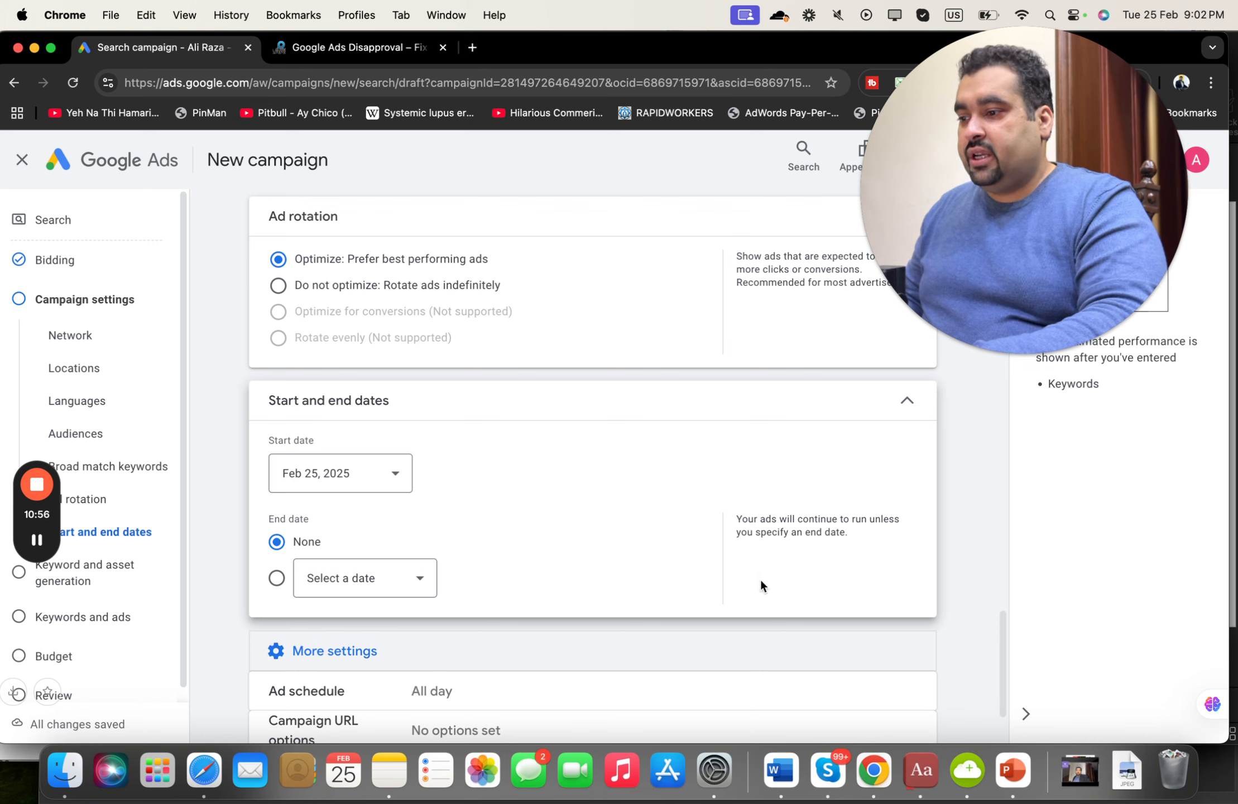
scroll(1010, 614, down, 3)
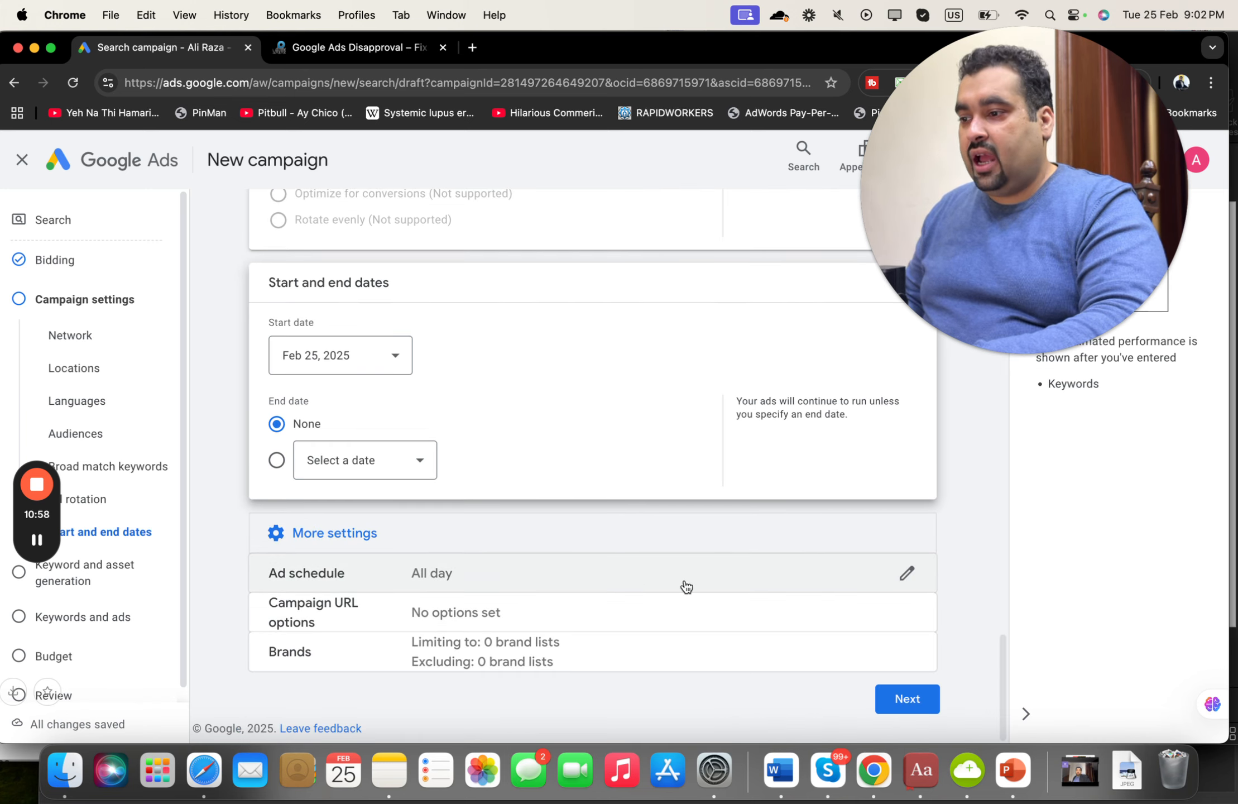
click(705, 575)
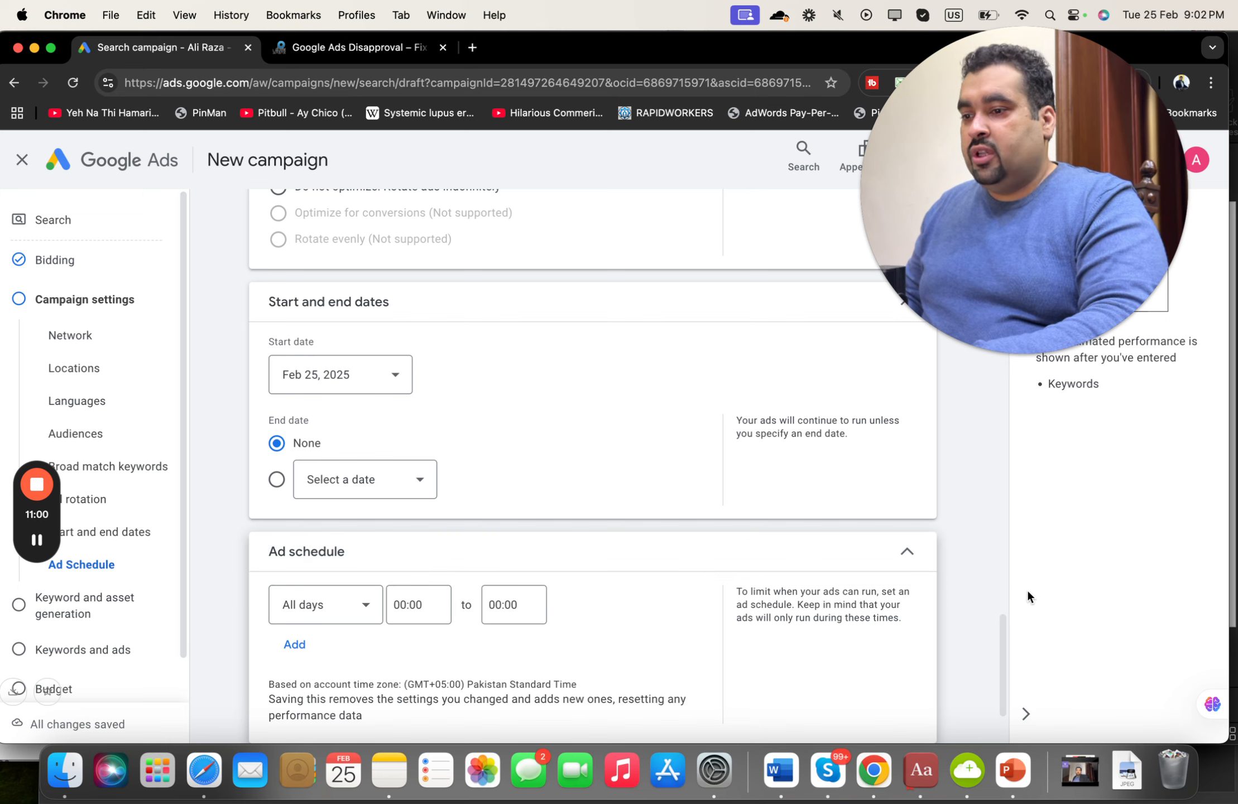
drag(1005, 614, 1000, 657)
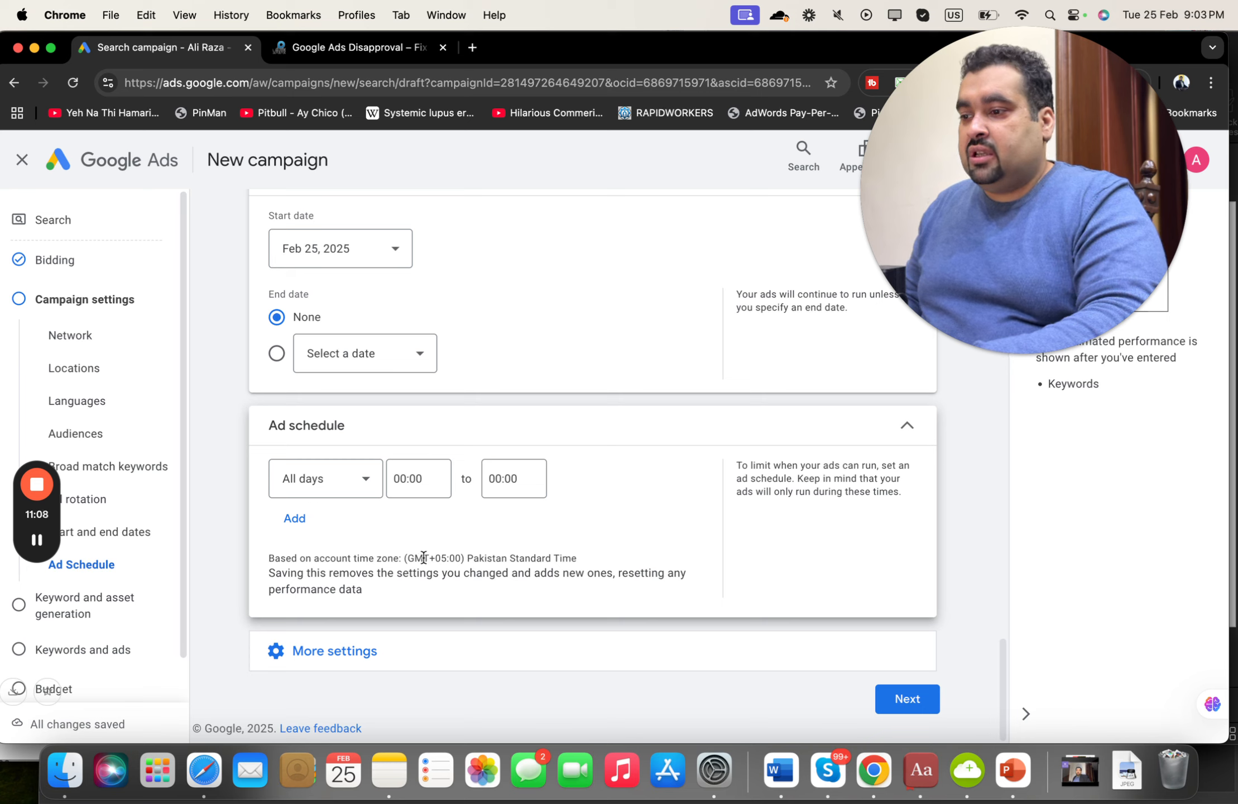
drag(405, 558, 482, 559)
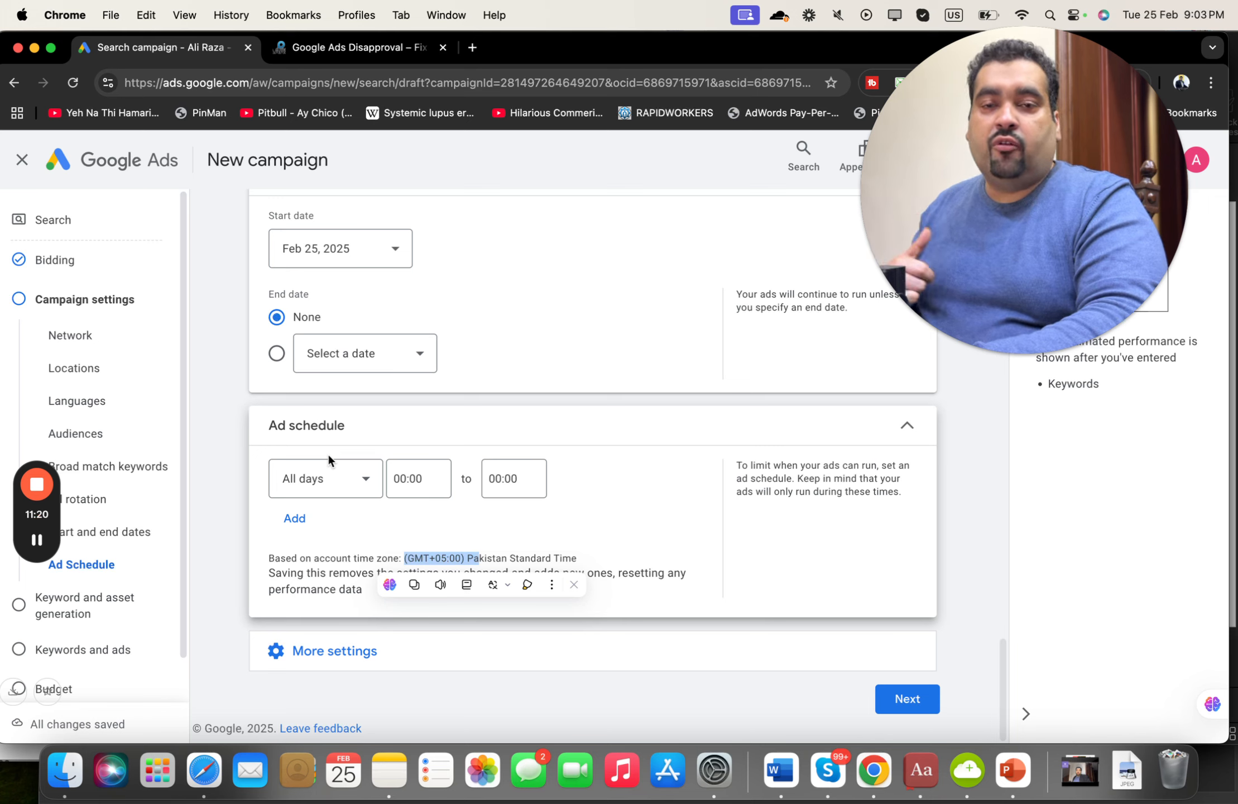
Step: Build an ad schedule with separate entries for Mondays - Fridays, Saturdays - Sundays, Mondays and Tuesdays
click(317, 494)
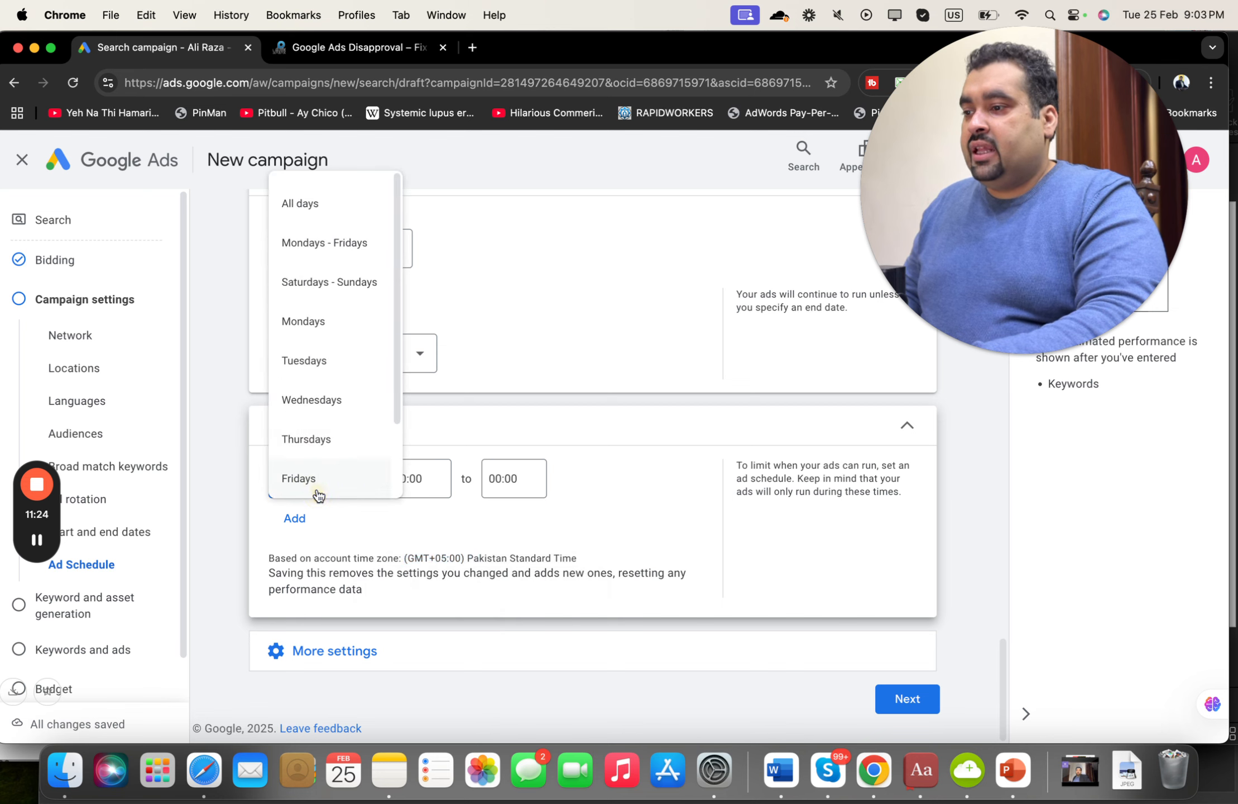
click(326, 250)
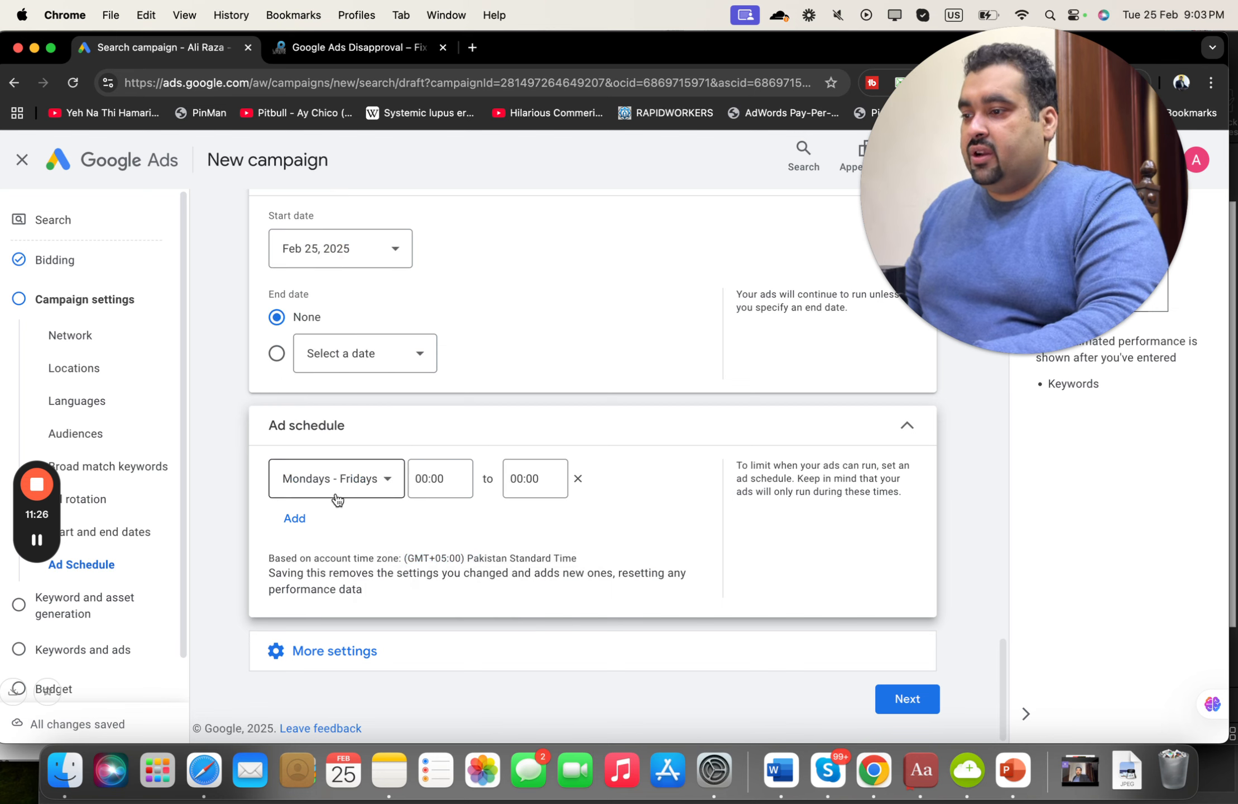
click(310, 515)
click(360, 533)
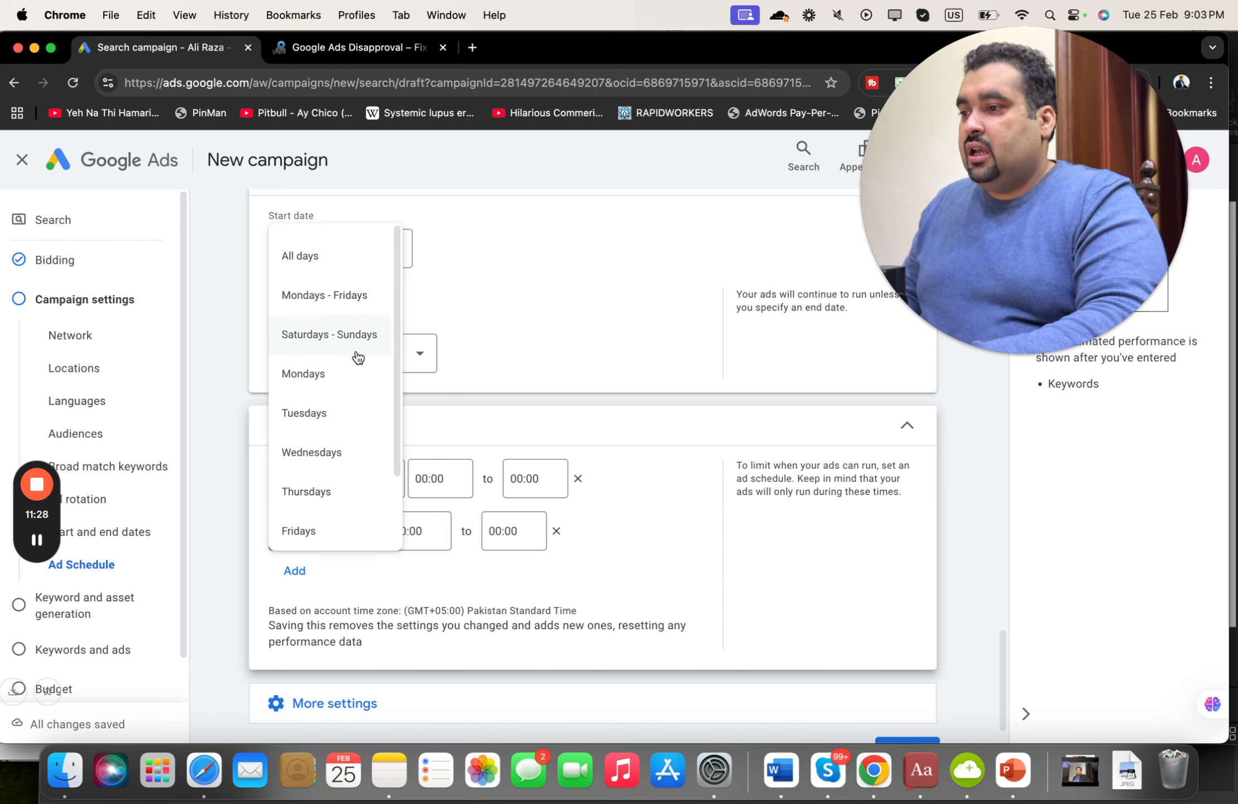
click(358, 335)
click(294, 567)
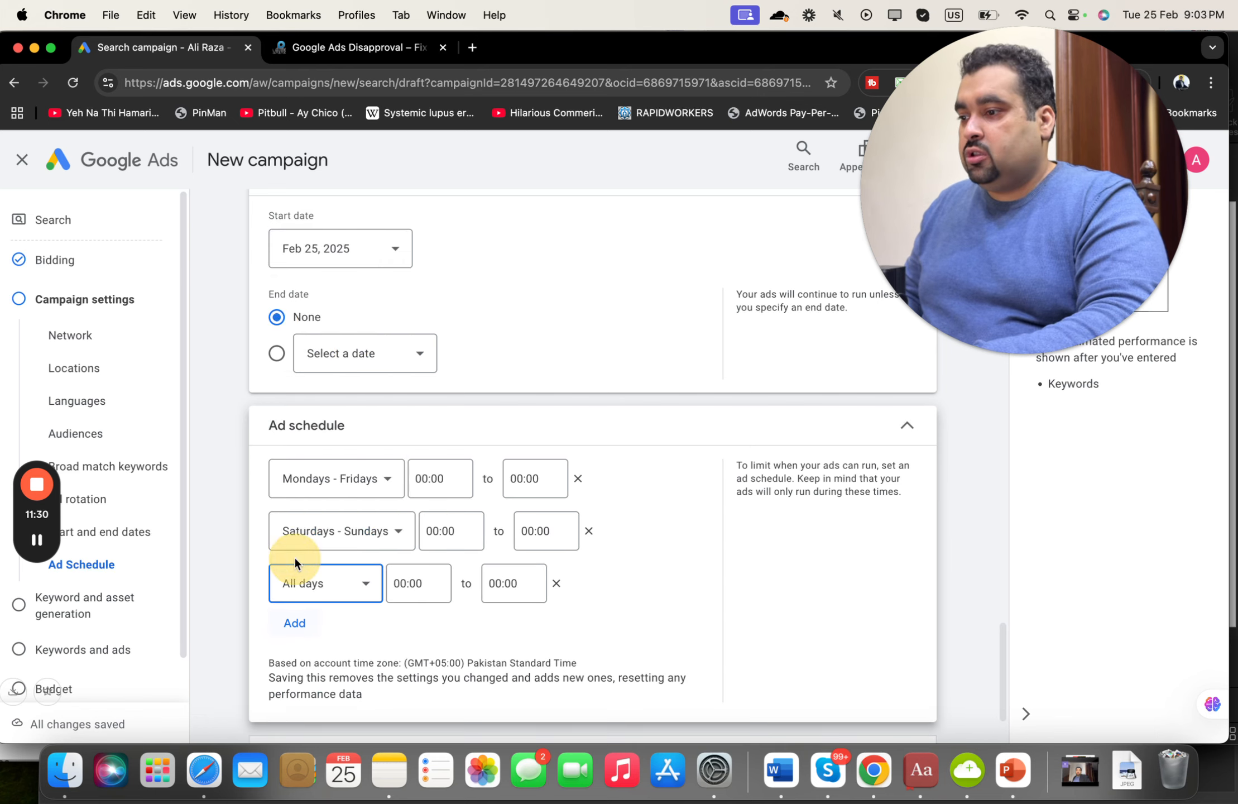
click(342, 590)
click(323, 439)
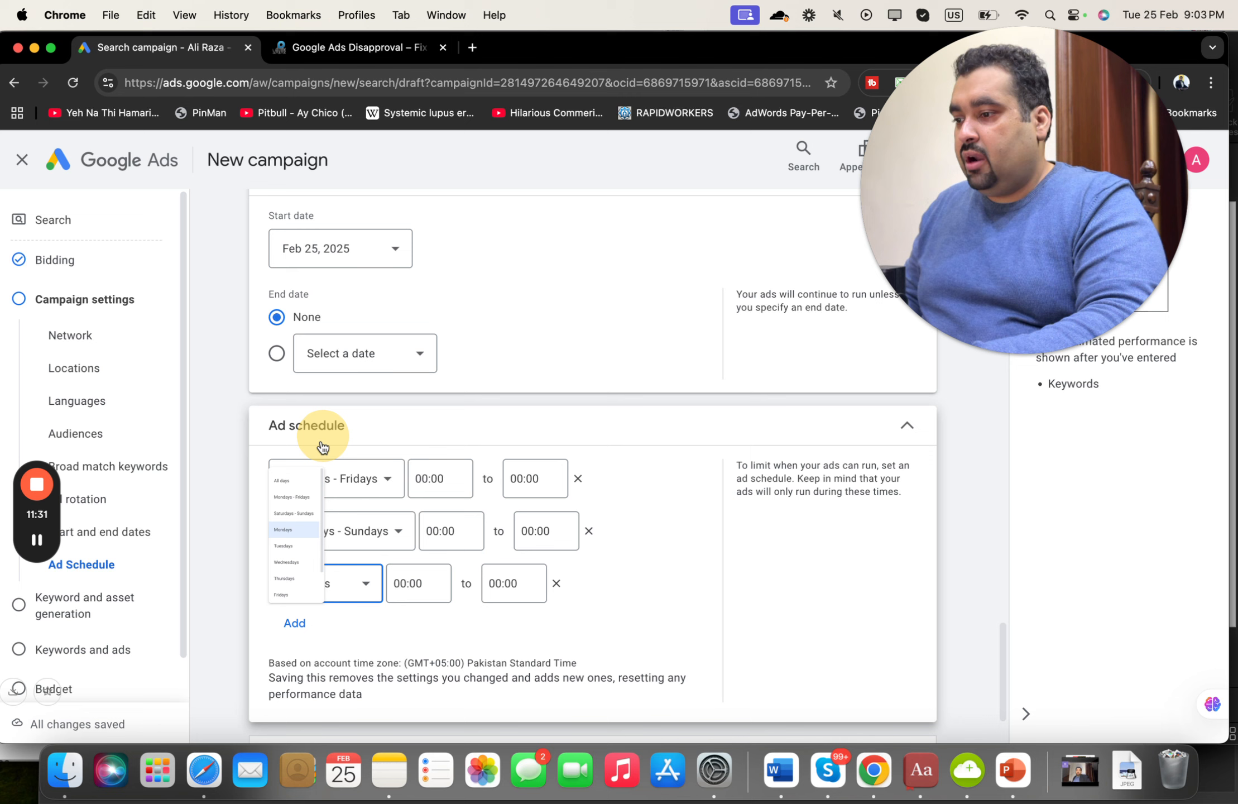
click(294, 621)
click(312, 637)
click(313, 511)
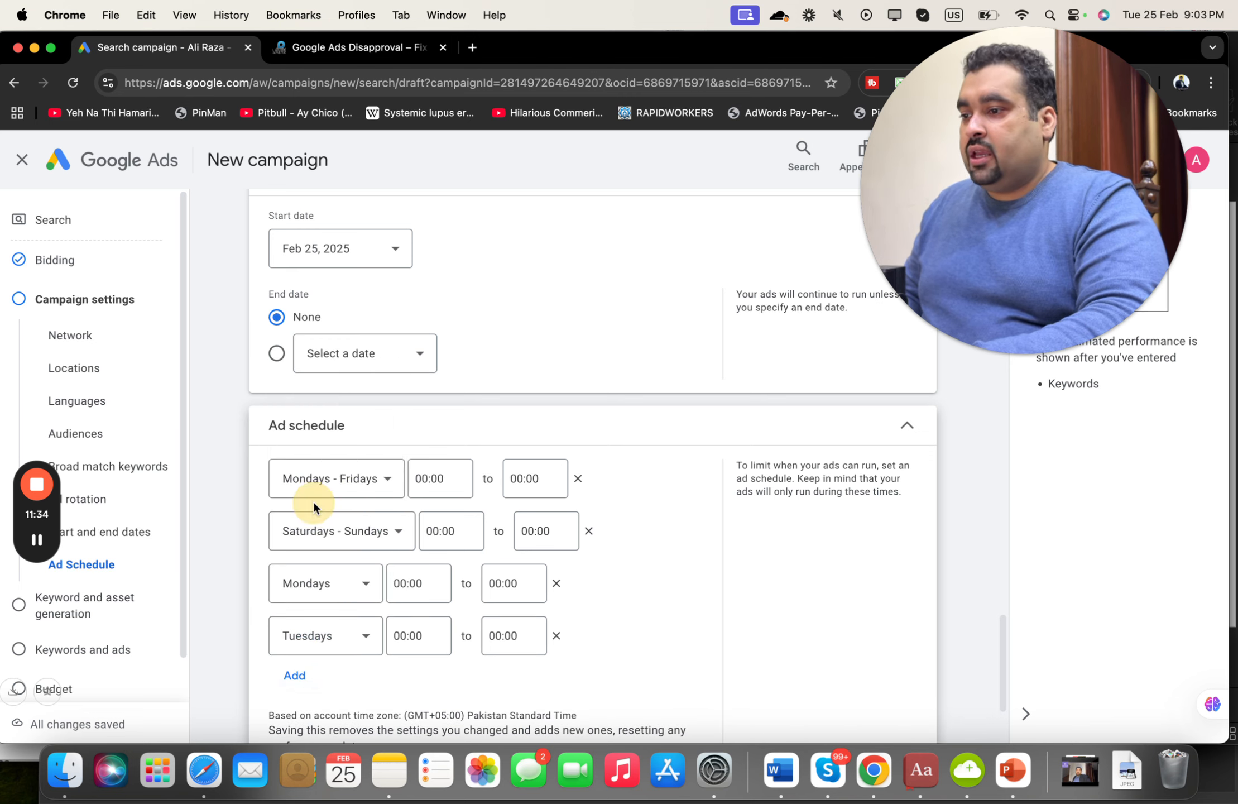
Step: Set the Mondays - Fridays ad schedule entry to run from 00:45 to 04:30
click(461, 473)
click(442, 274)
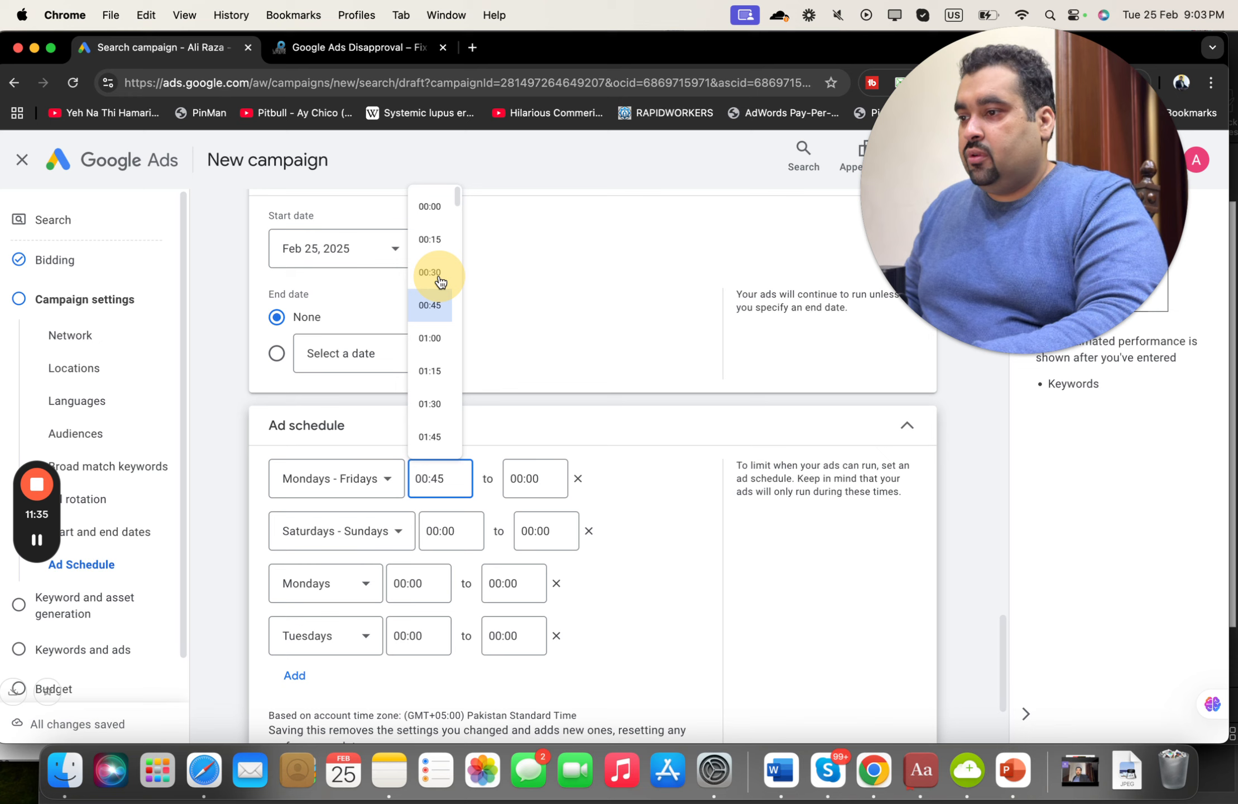
click(525, 475)
drag(561, 153, 562, 197)
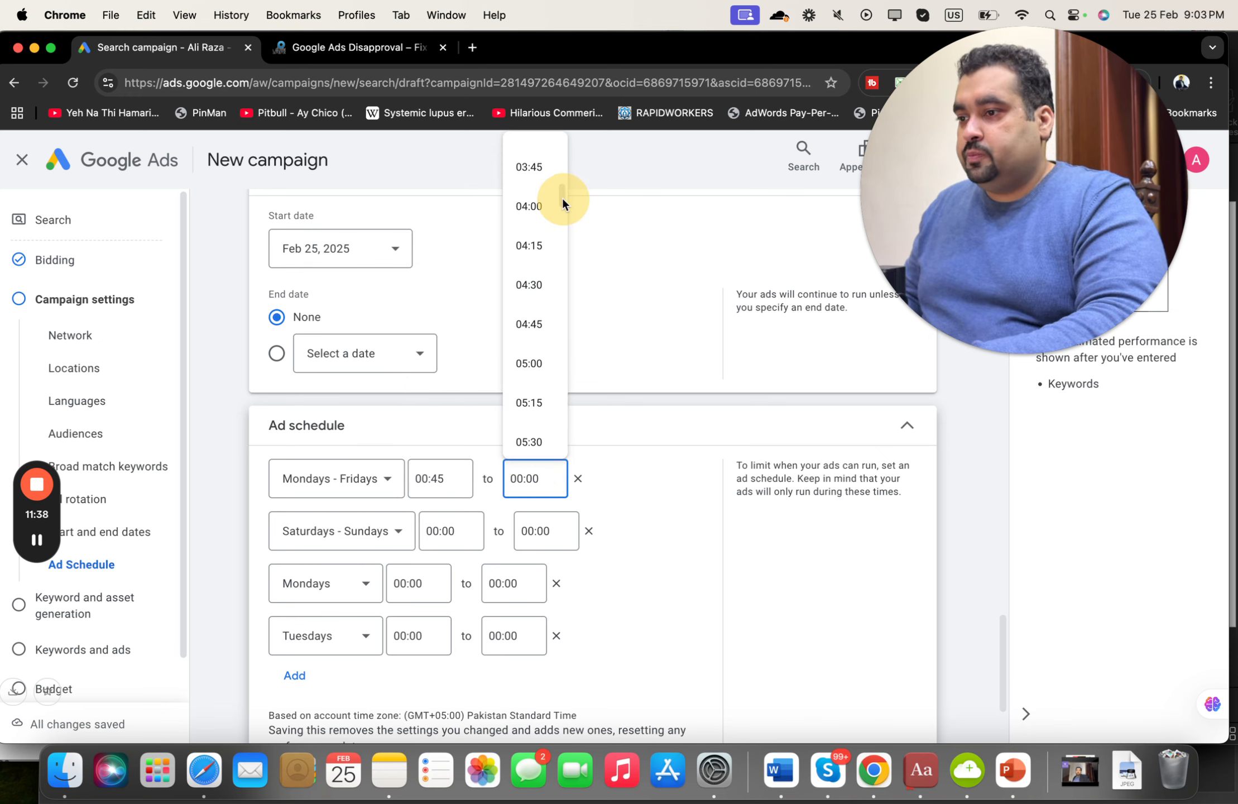
click(535, 295)
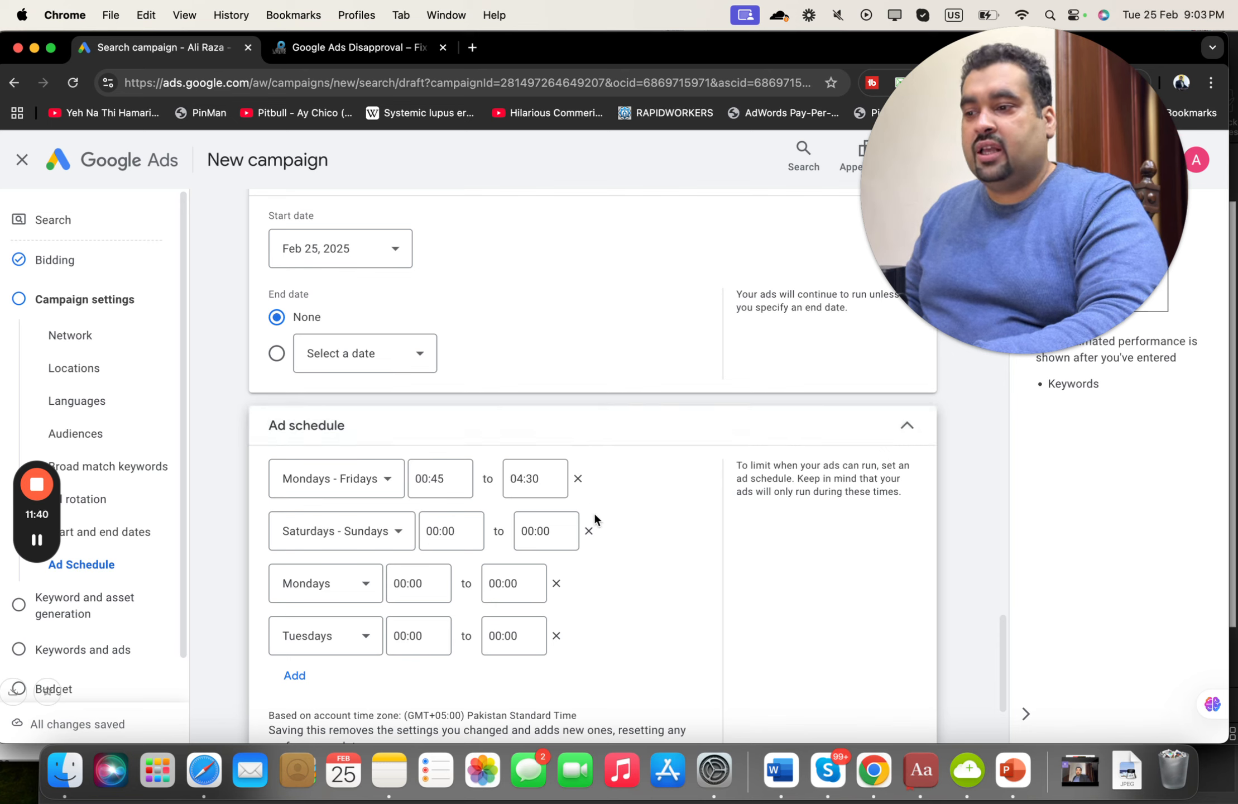
Step: Remove the custom day entries from the ad schedule to restore the default All days schedule
click(590, 534)
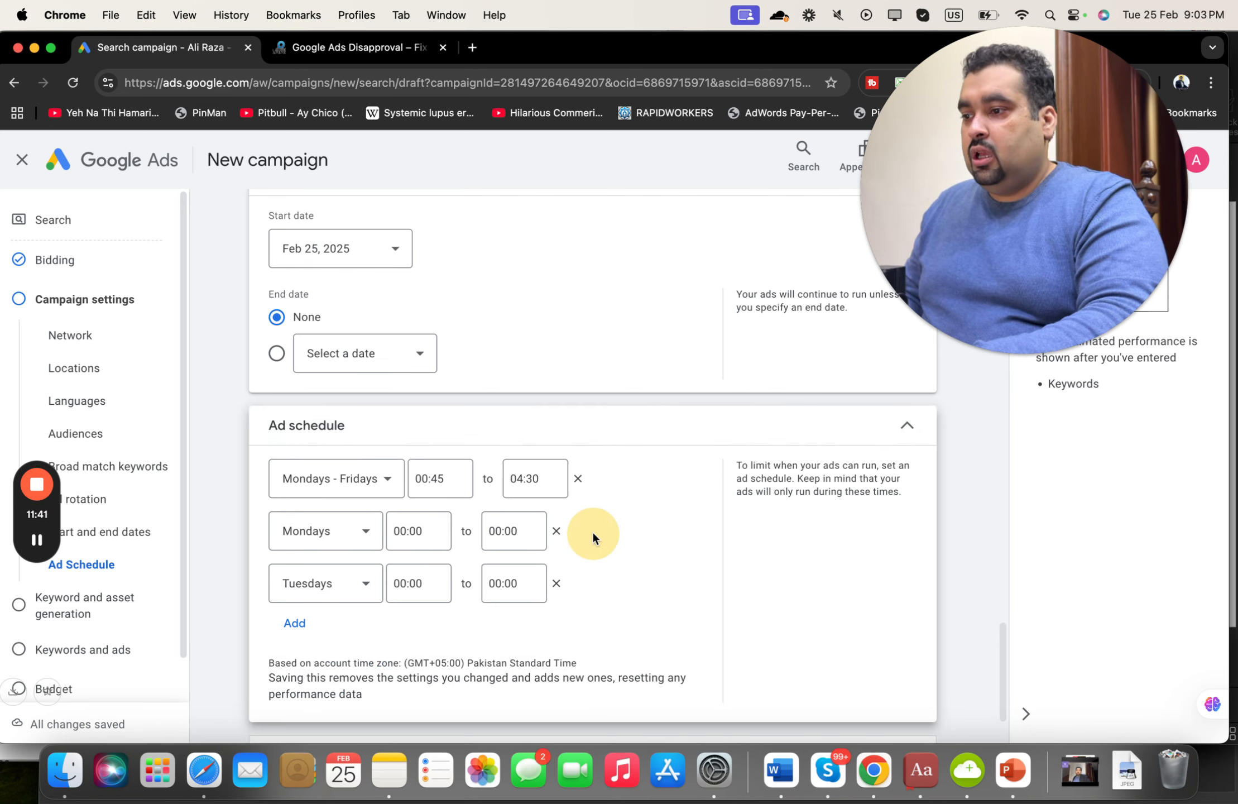
click(557, 533)
click(578, 479)
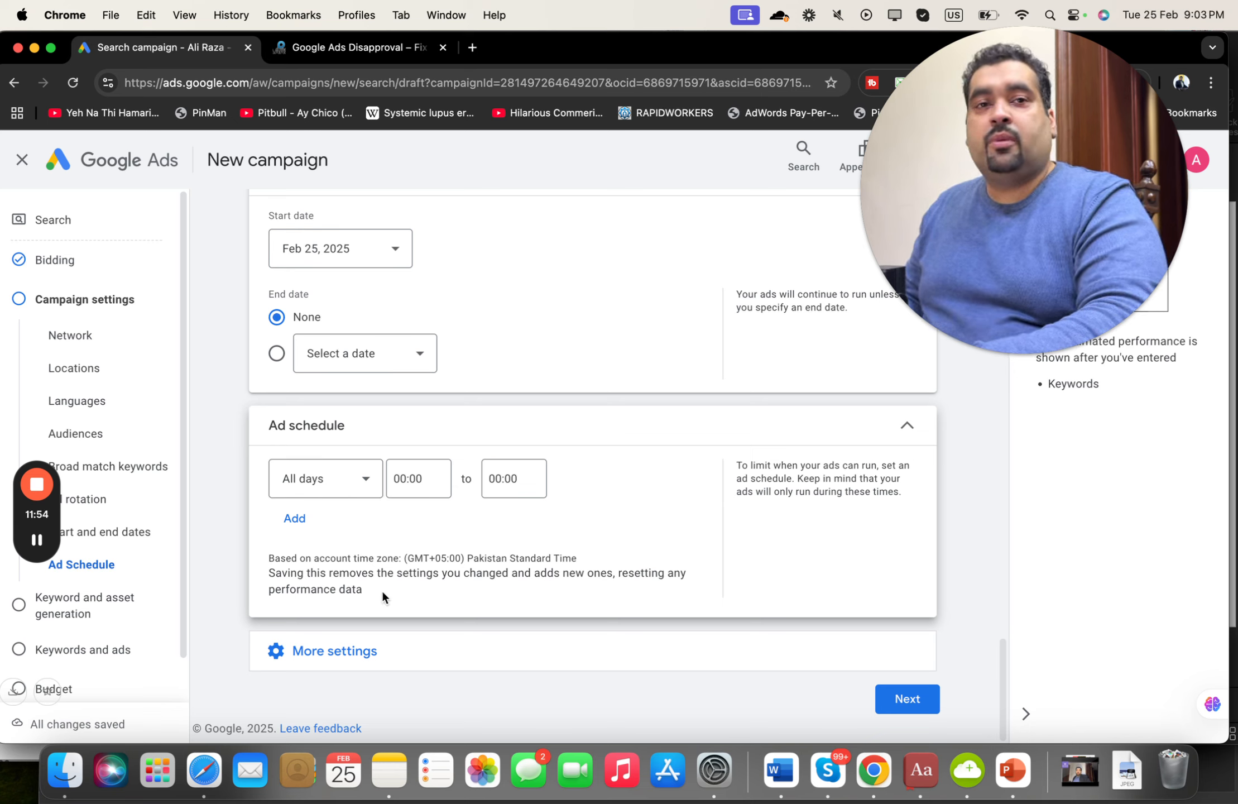
Step: Look over the remaining additional settings, Campaign URL options and Brands, and continue to keyword and asset generation
click(364, 642)
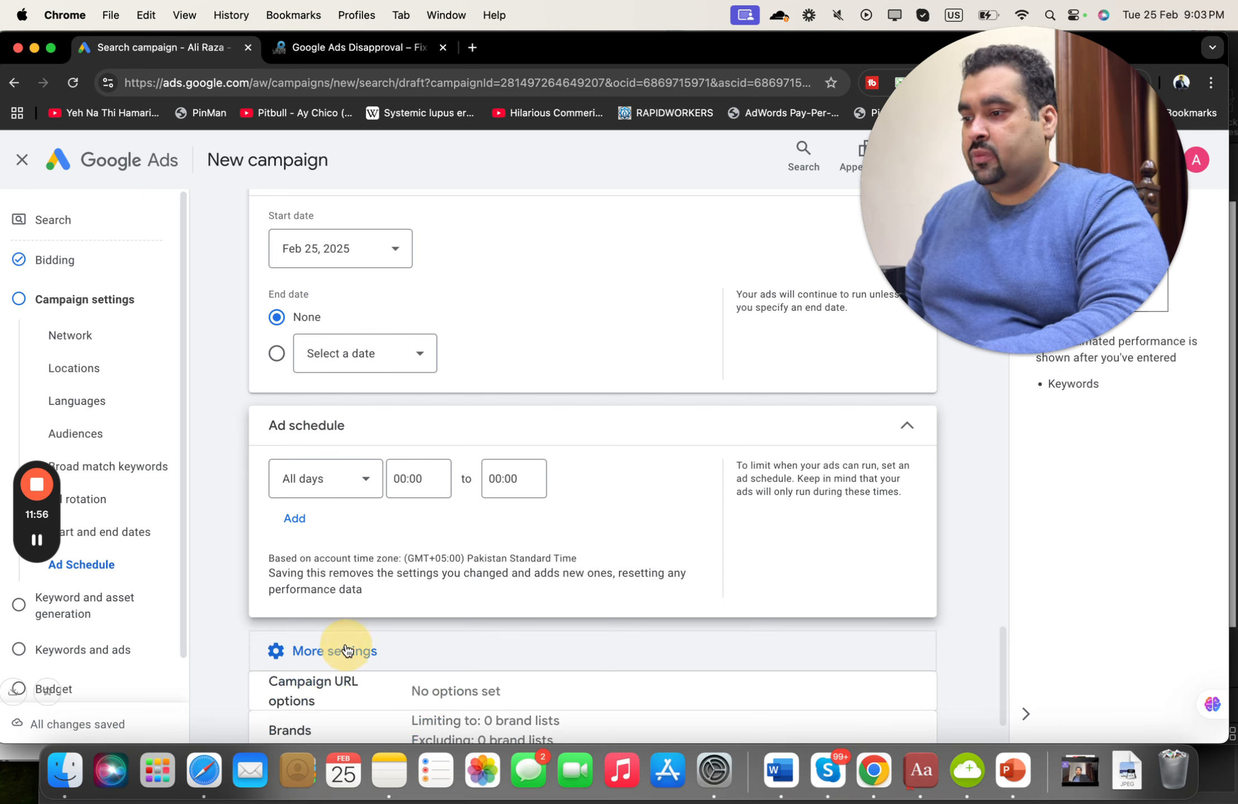
drag(999, 650, 1000, 678)
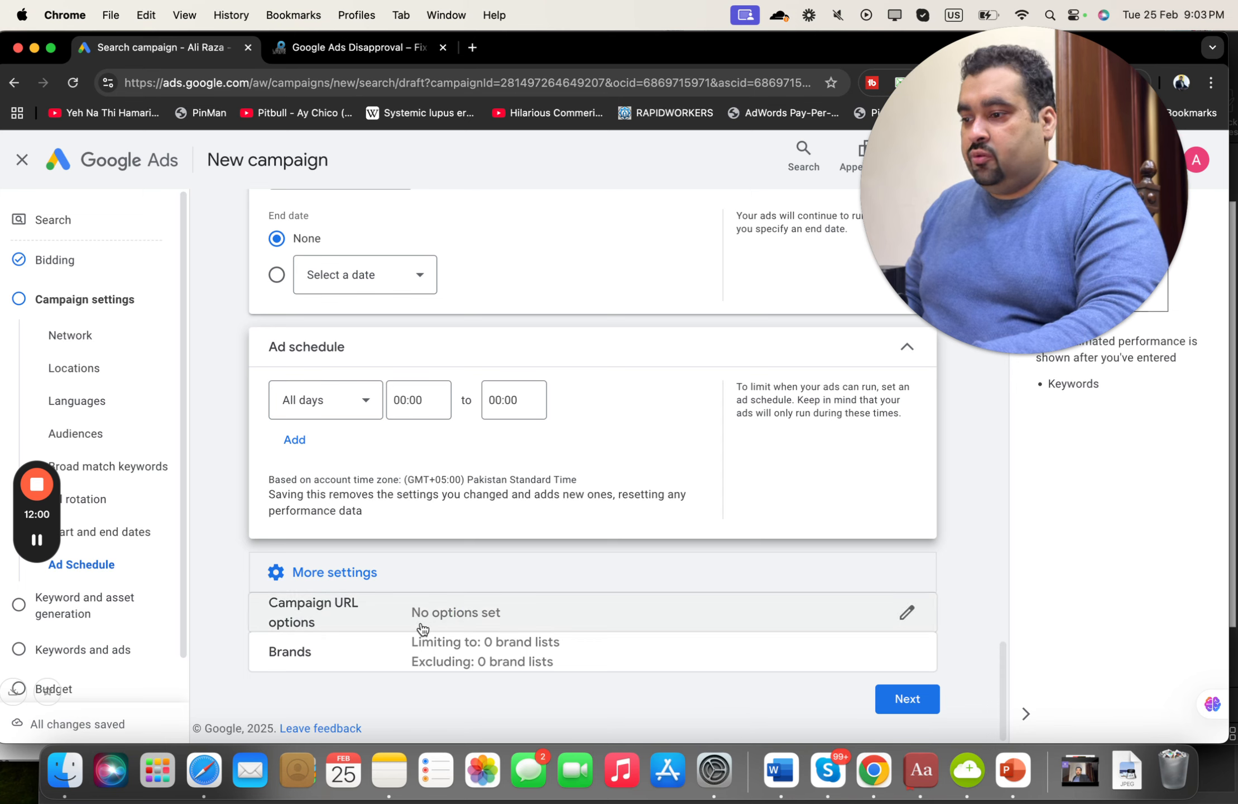
click(905, 700)
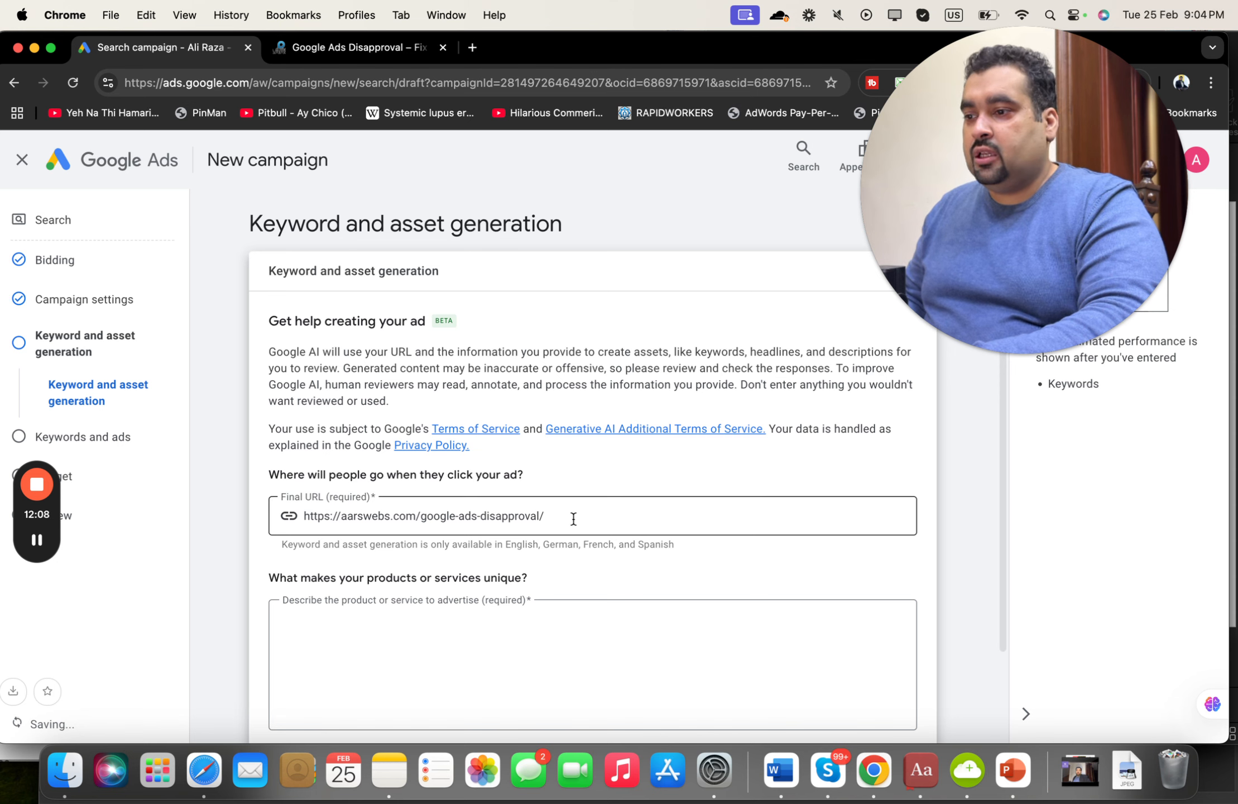
Step: Review the landing page, describe the advertised service as "google ads disapproval" and generate the keywords and ad assets
click(398, 40)
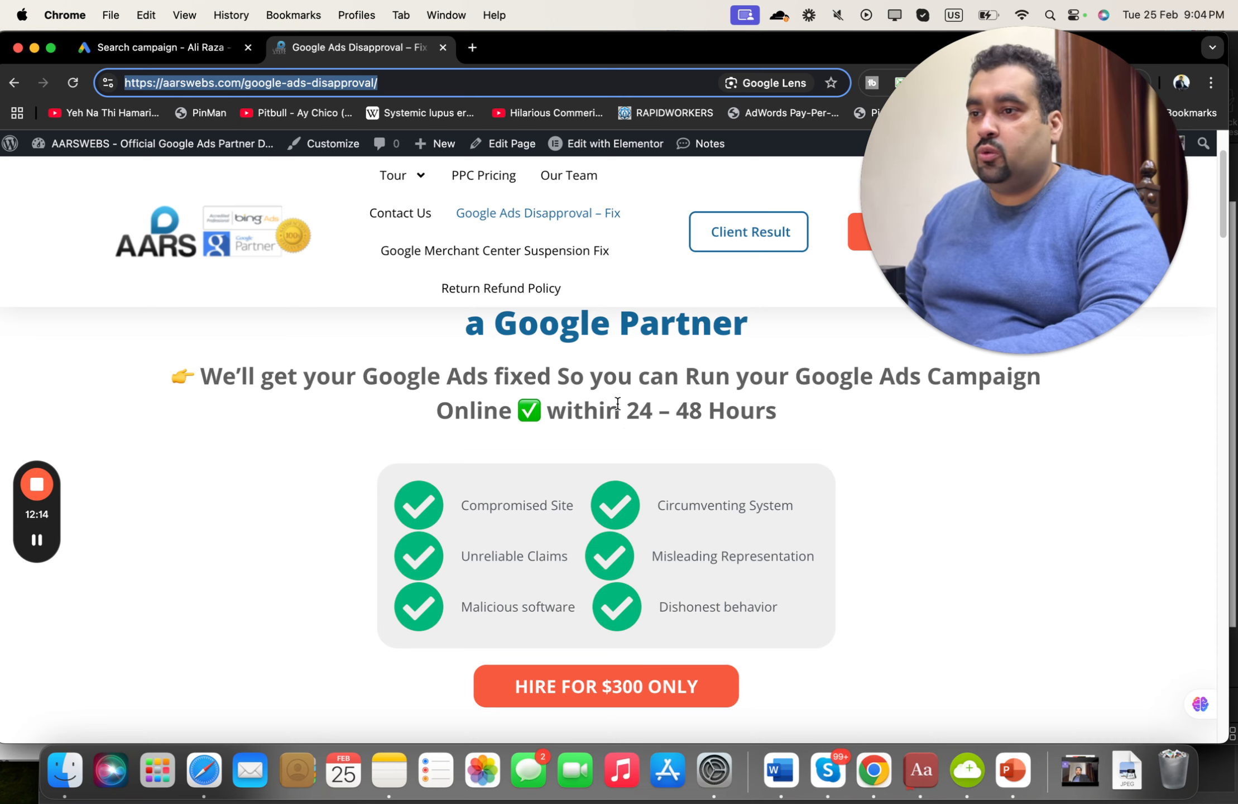
click(220, 54)
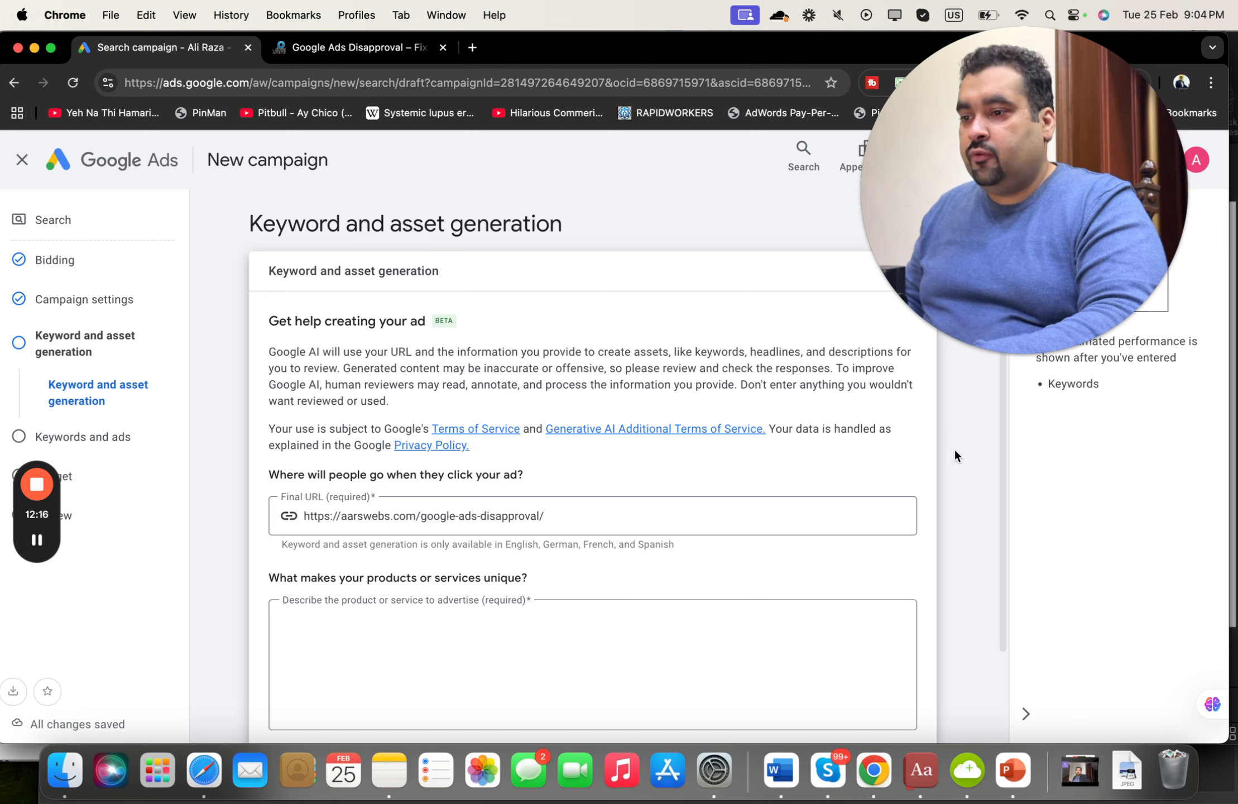
drag(999, 481, 1012, 592)
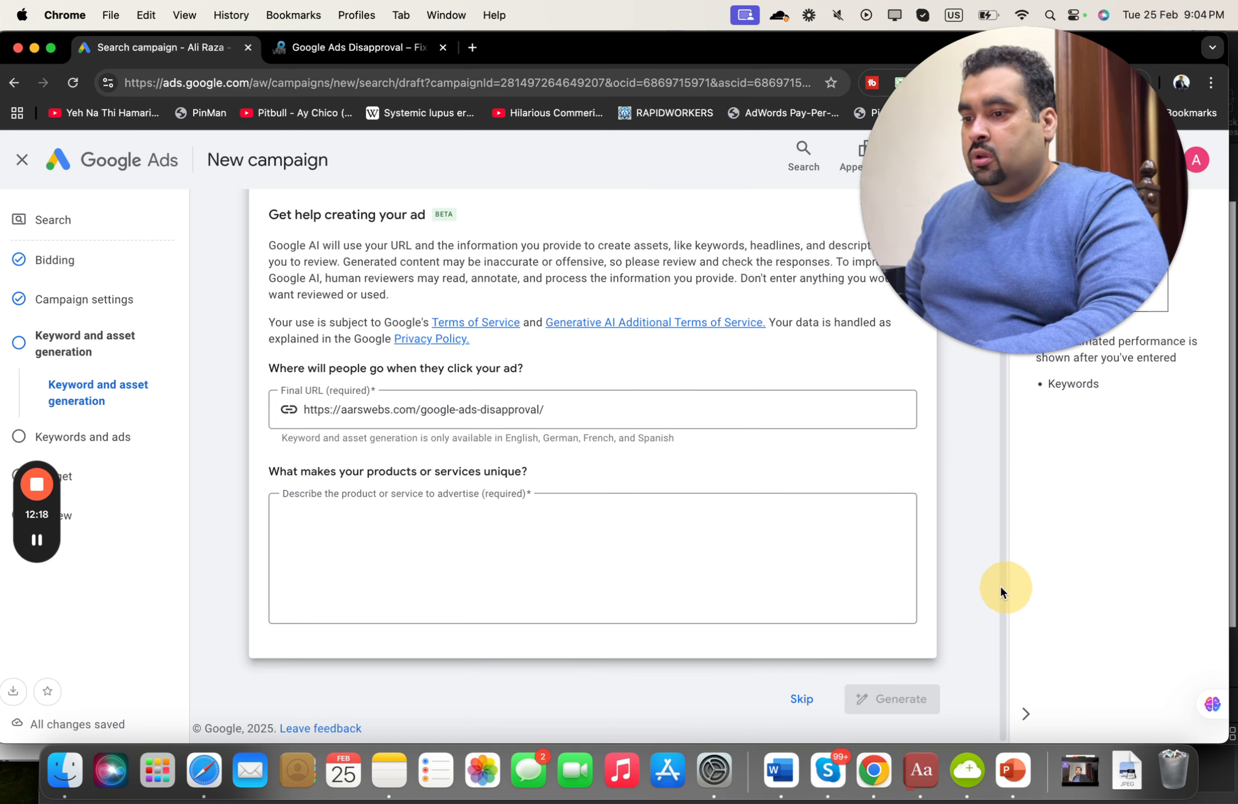
click(615, 506)
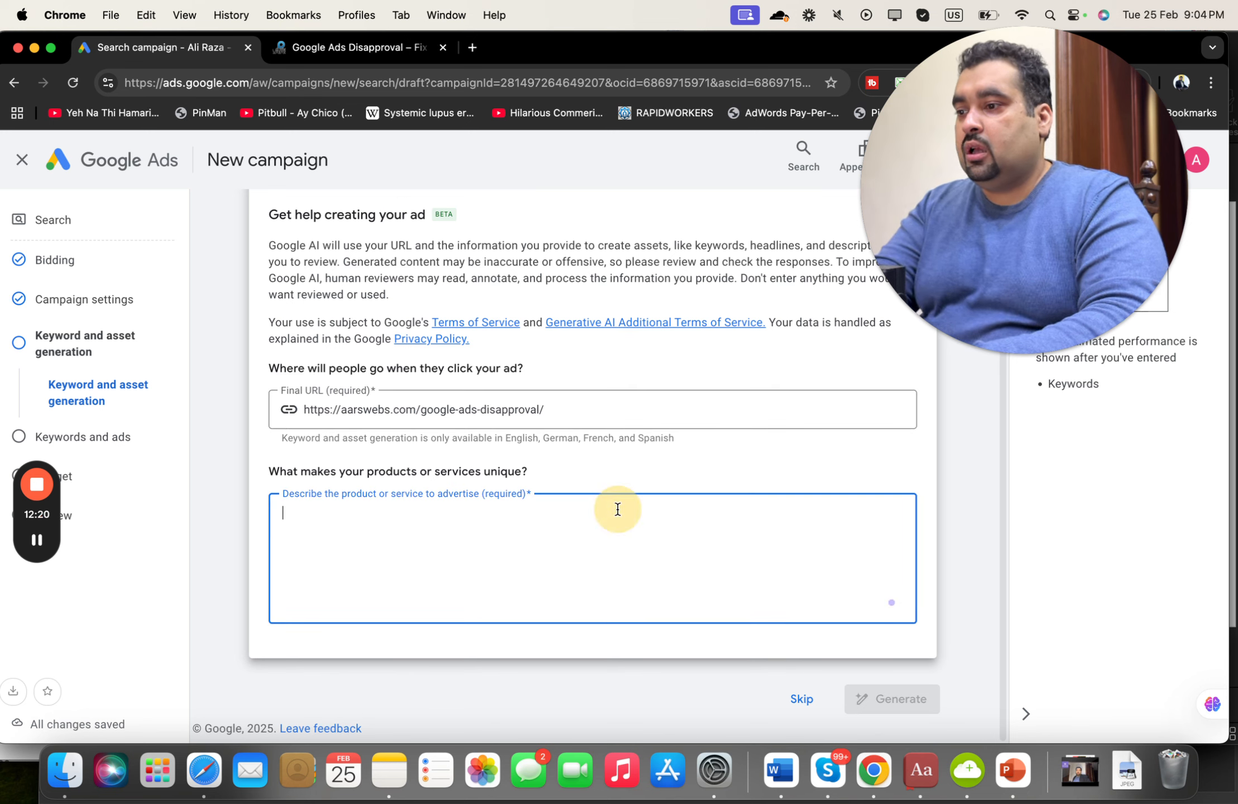
text(google a)
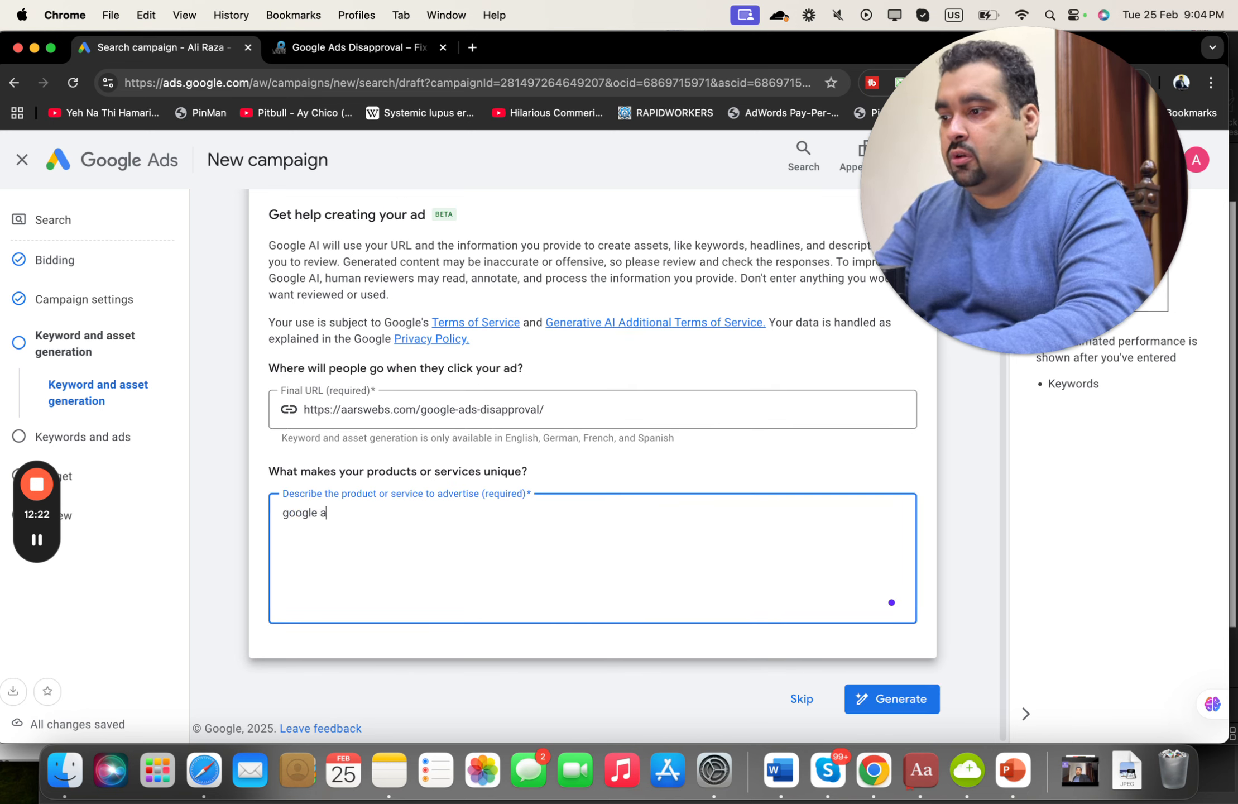
text(ds disapproval)
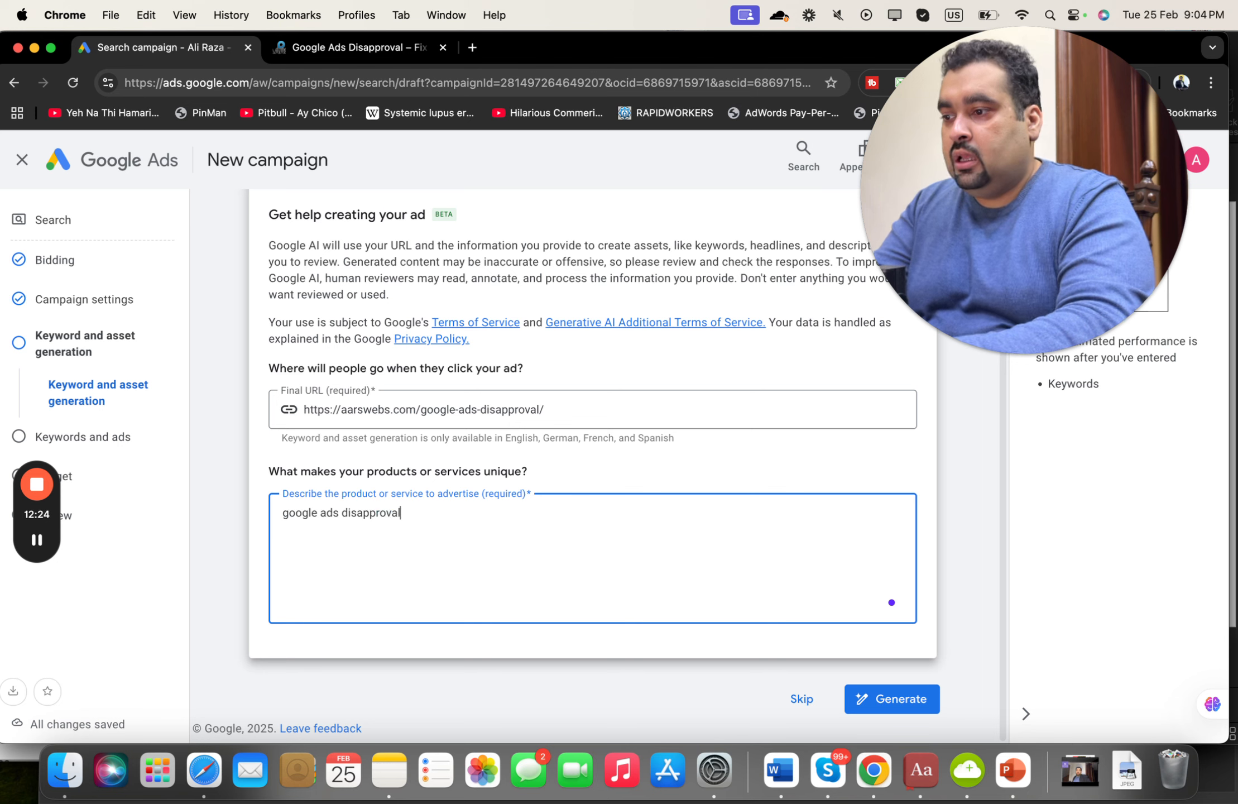
click(886, 695)
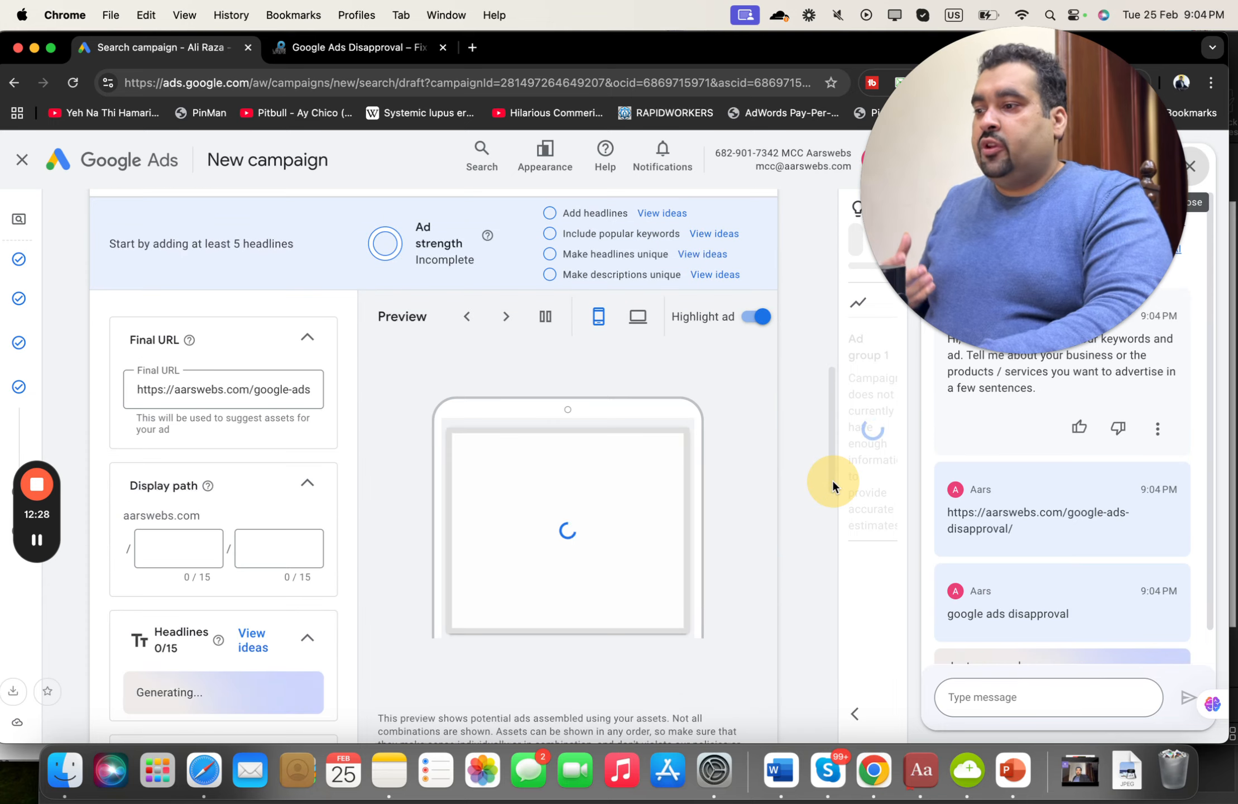
Step: Copy "Compromised Site" from the disapproval landing page and add it to Ad group 1 as a product or service to advertise
drag(828, 379, 830, 254)
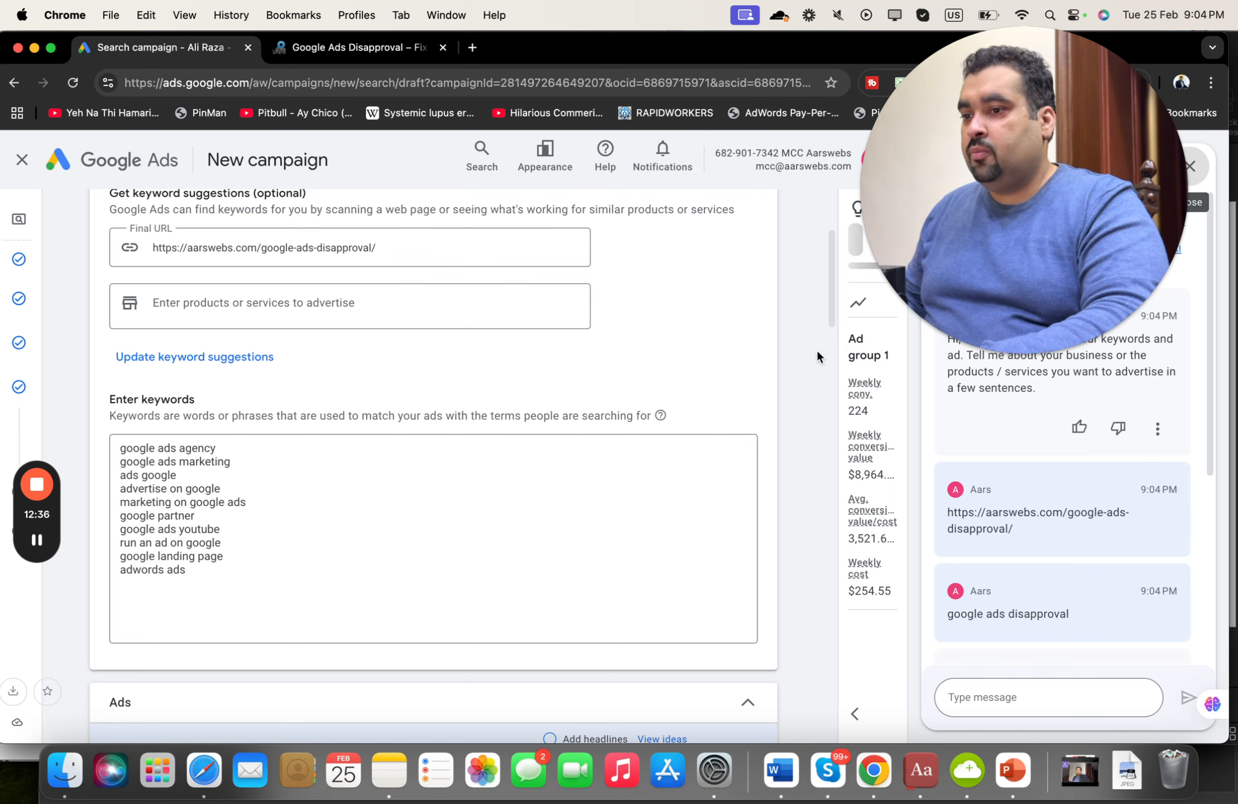
mouse_move(825, 317)
mouse_down()
mouse_move(832, 381)
mouse_move(826, 293)
mouse_up()
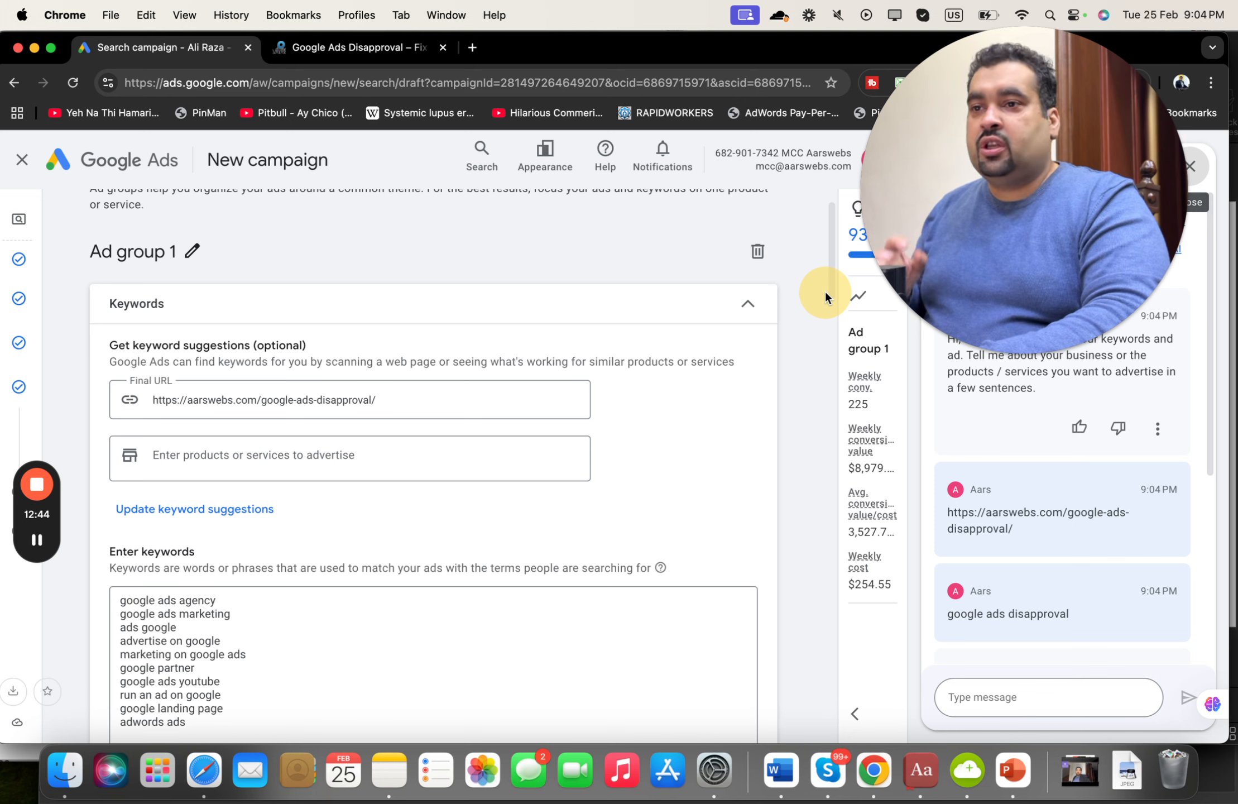
click(392, 47)
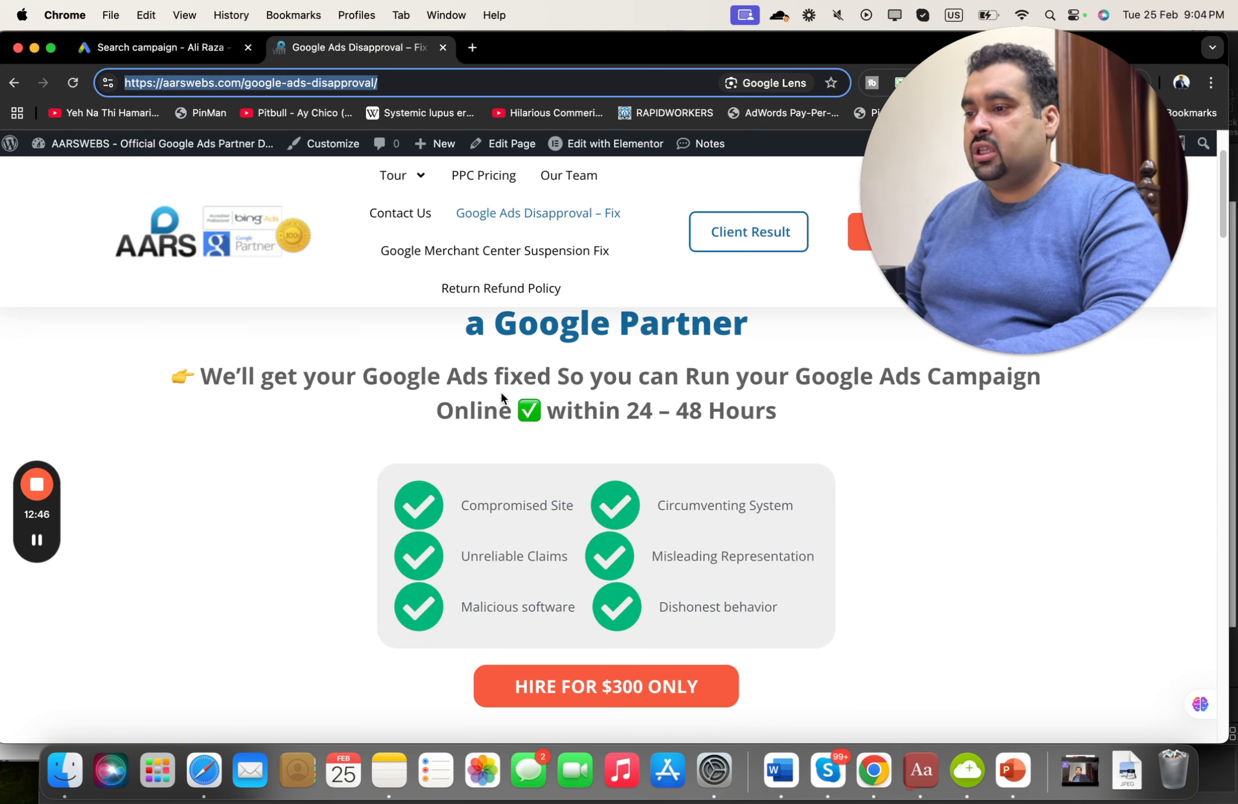
drag(572, 506, 461, 506)
key(cmd+c)
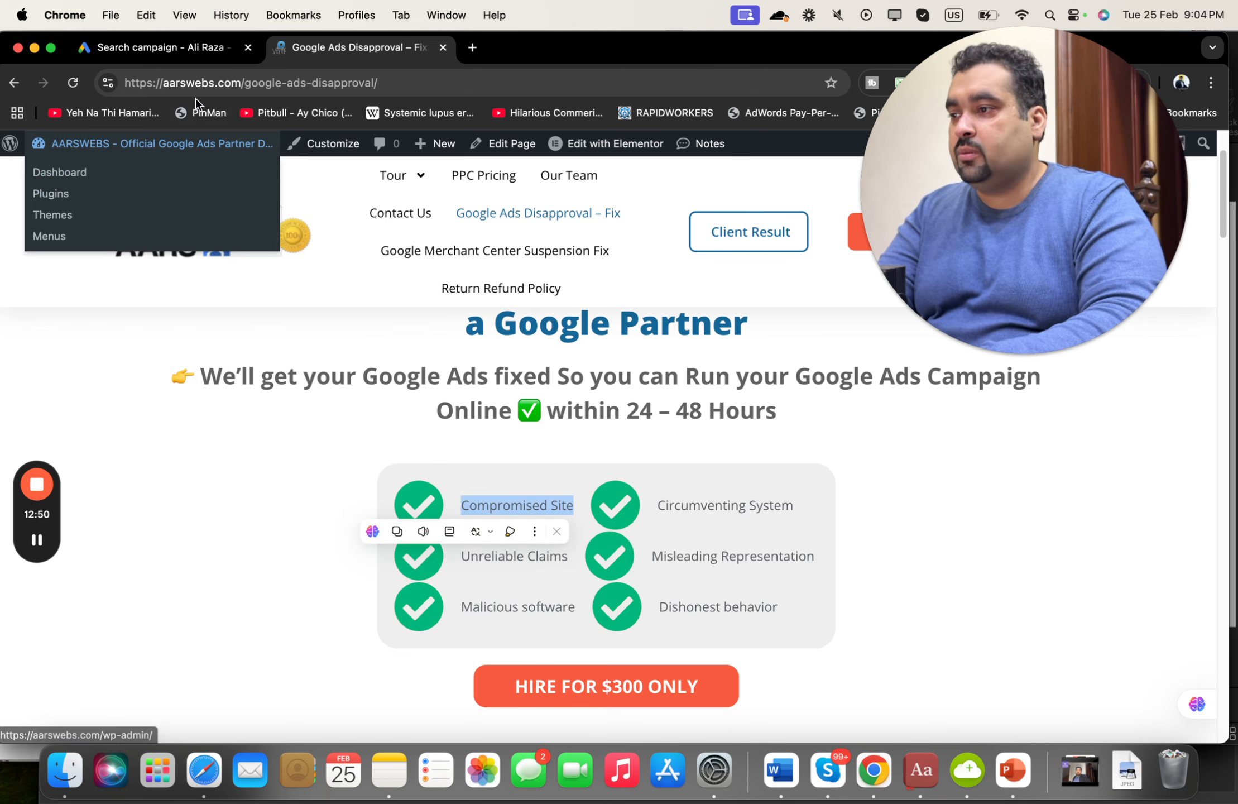
click(162, 46)
click(373, 464)
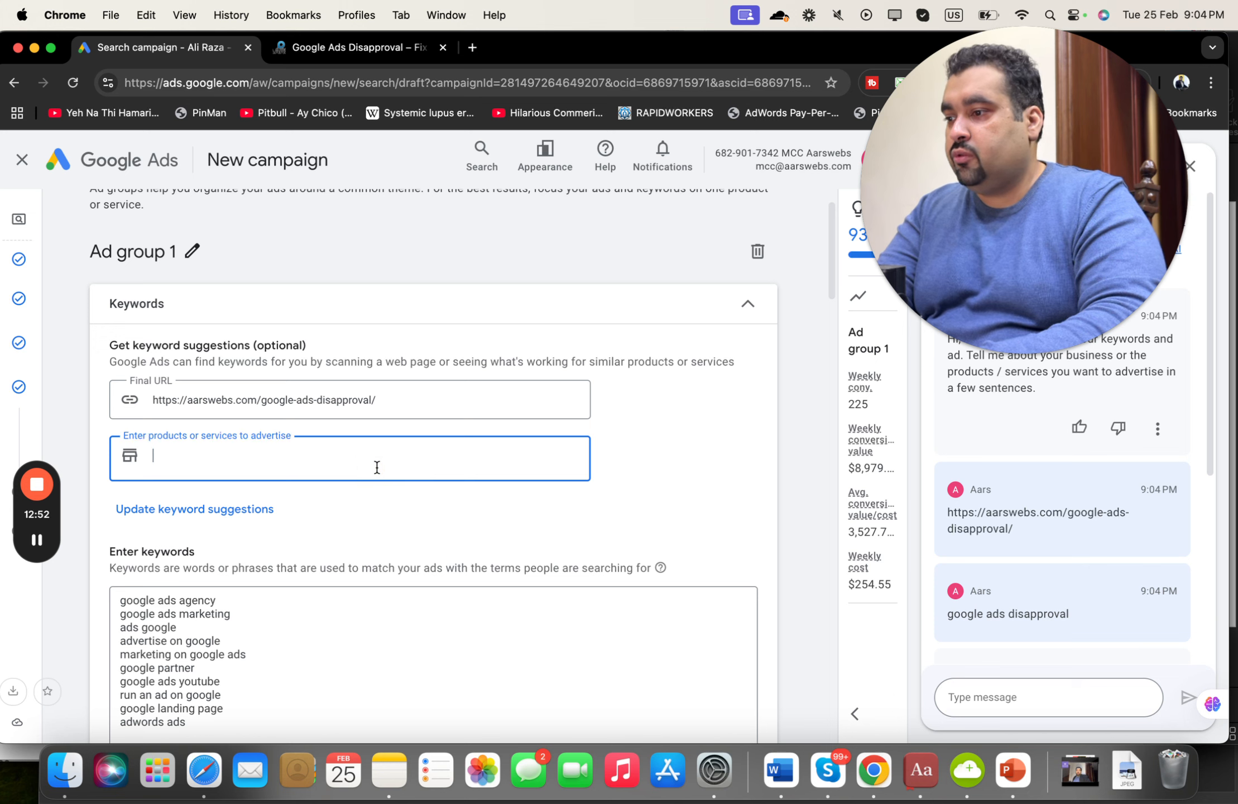
key(cmd+v)
key(Return)
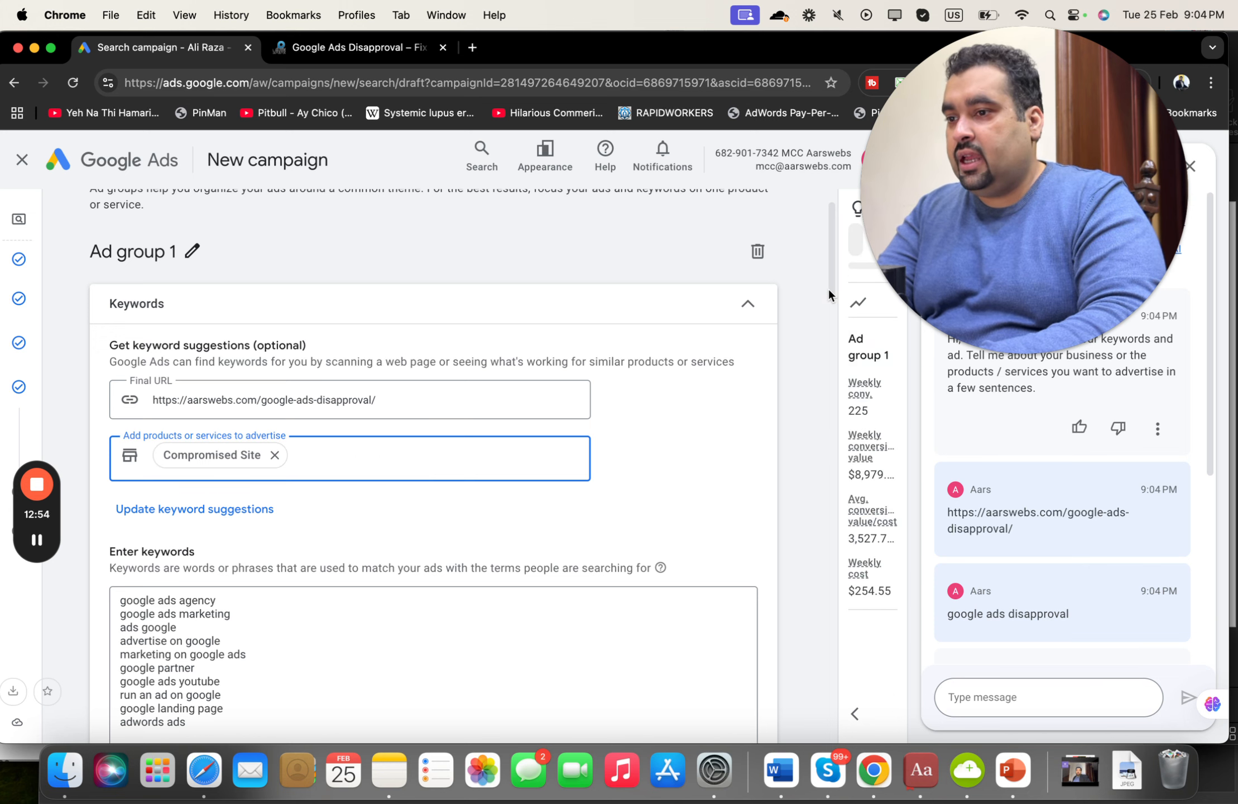
Step: Update Ad group 1's keyword suggestions using the Compromised Site entry
drag(828, 288, 819, 327)
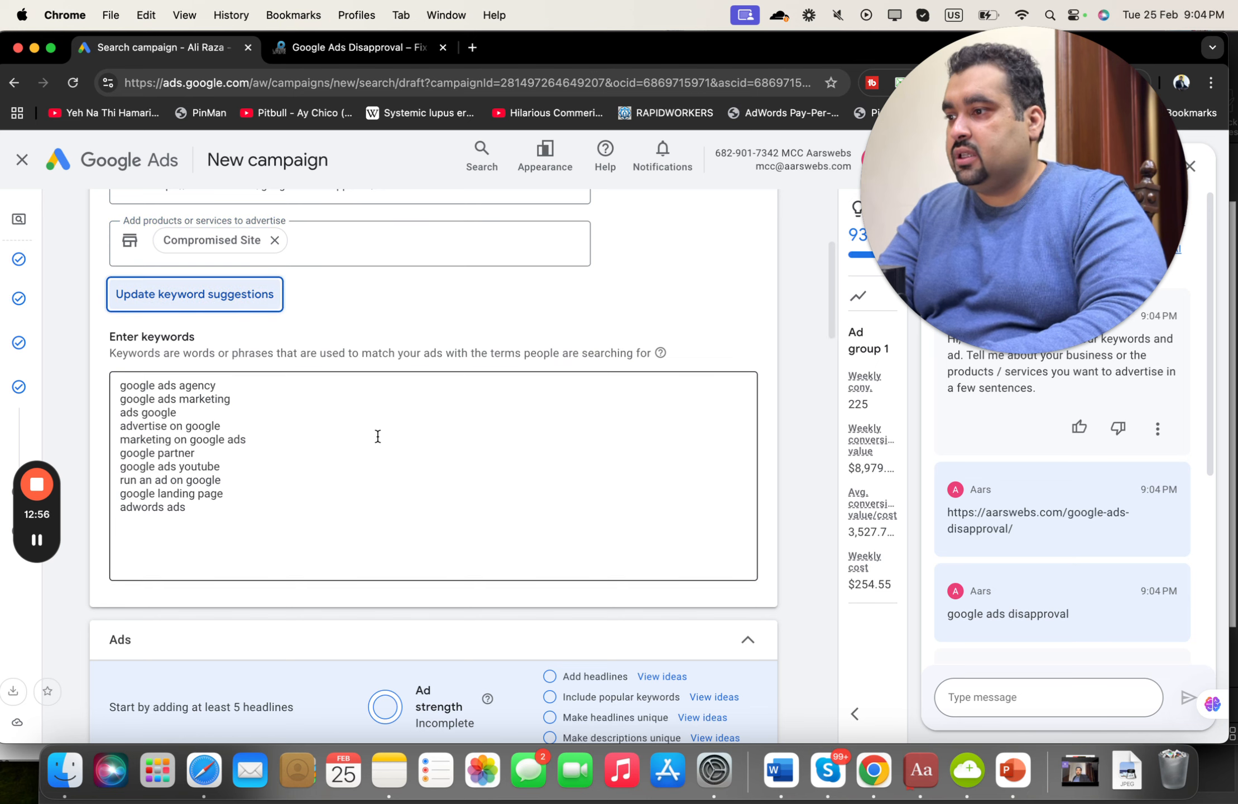
click(247, 306)
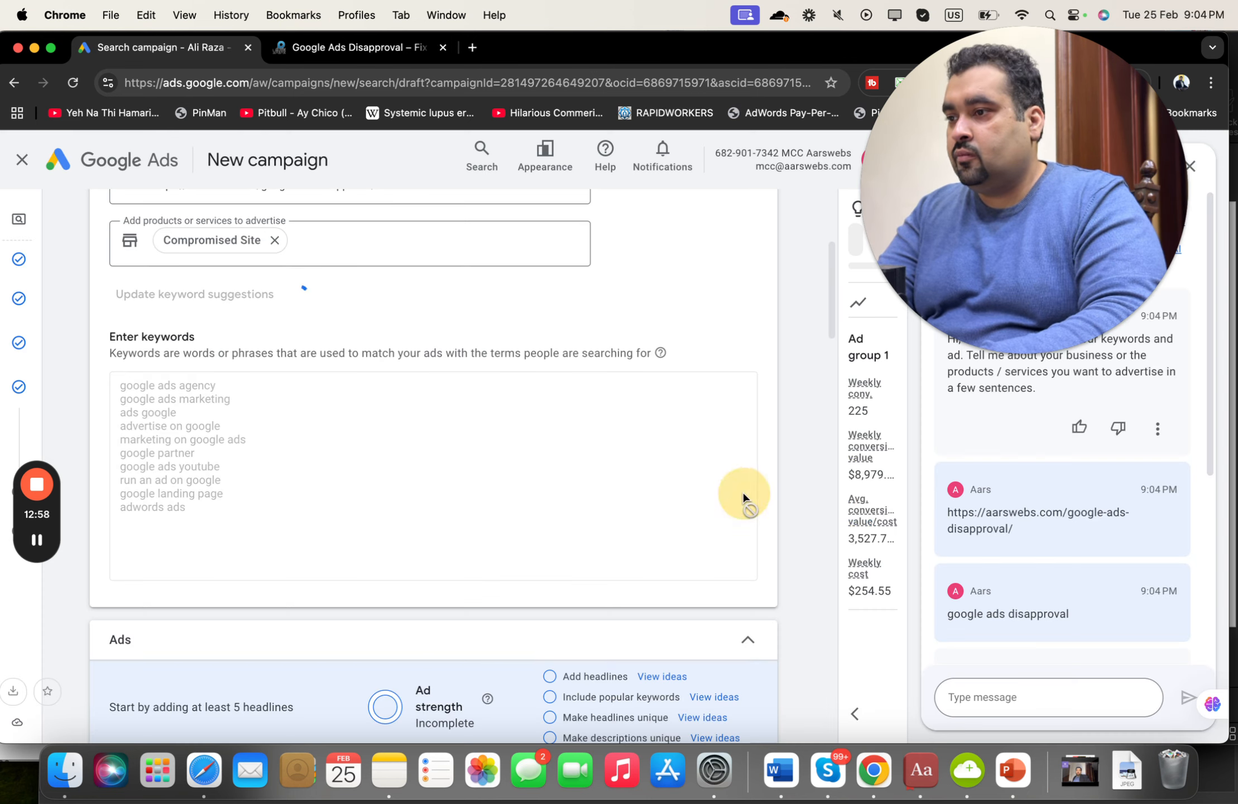
click(742, 492)
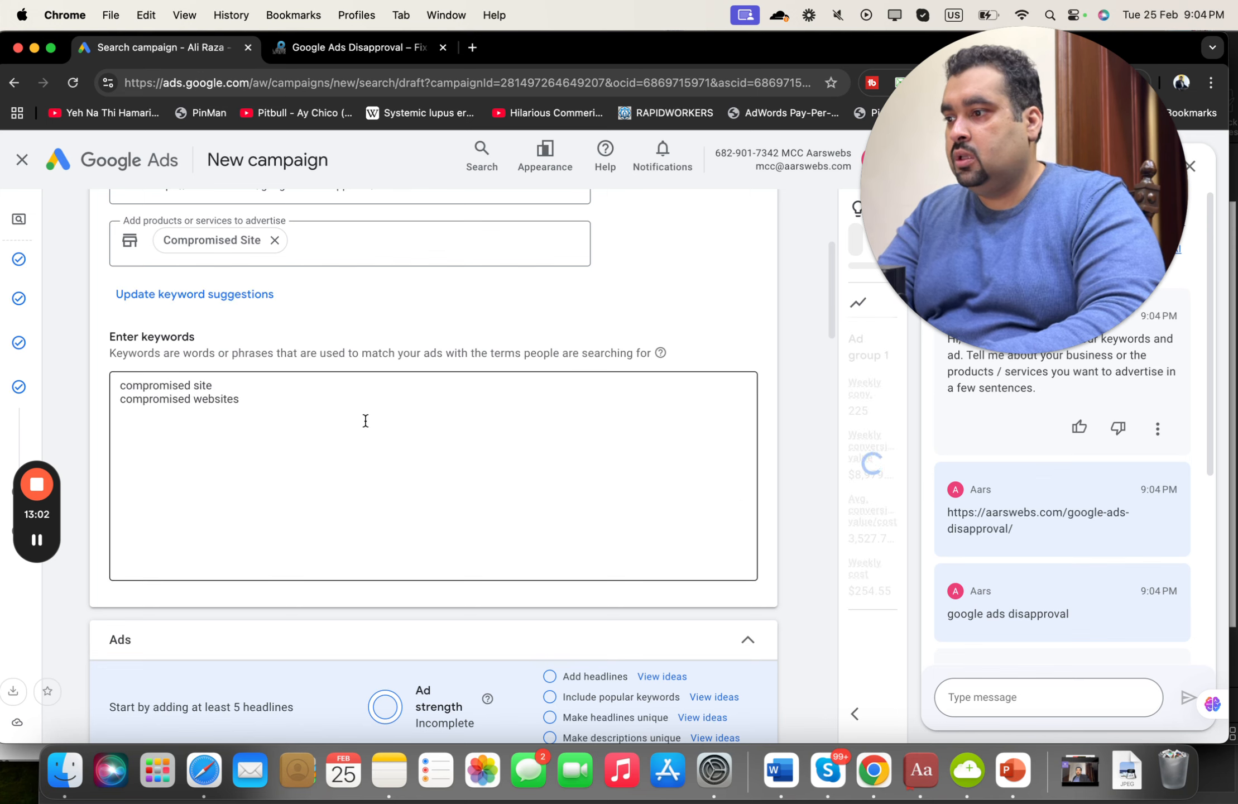
Step: Open spyfu.com in a new browser tab and search it for the keyword "google ads compromised site"
click(131, 386)
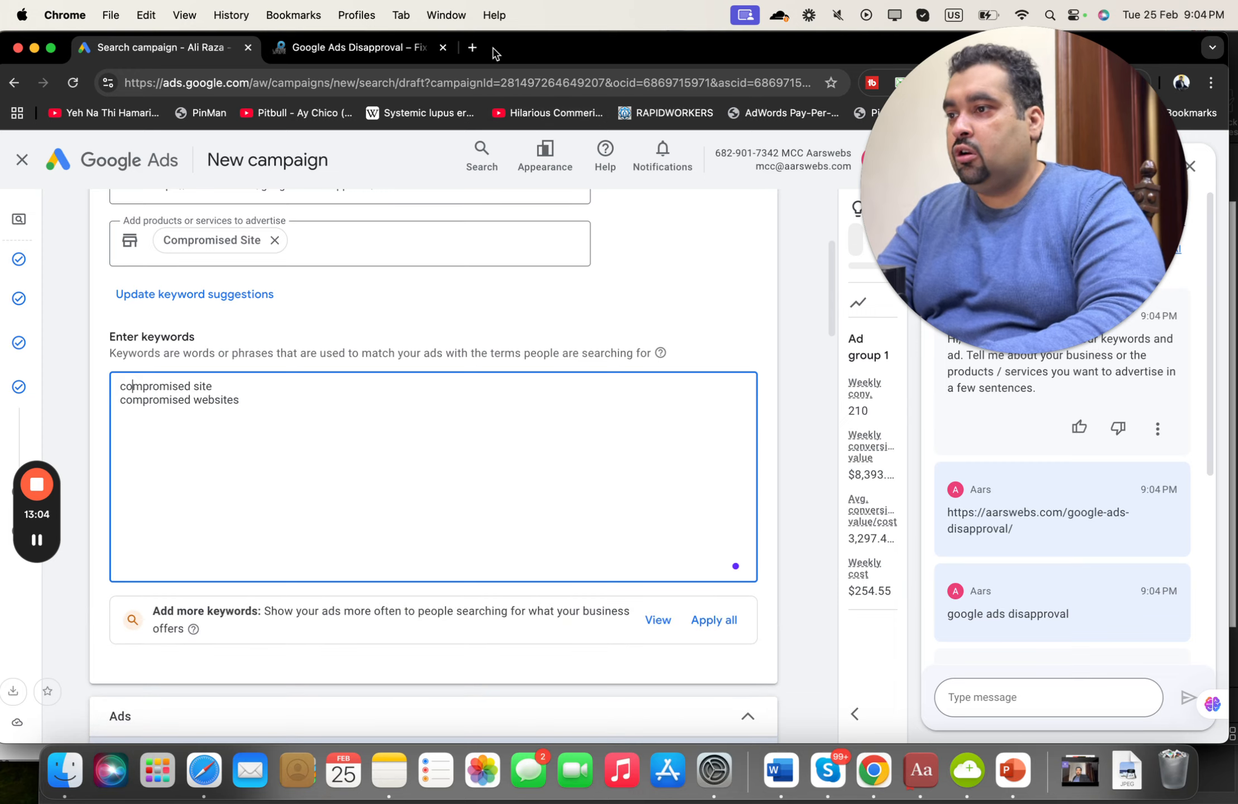
click(472, 47)
text(spu)
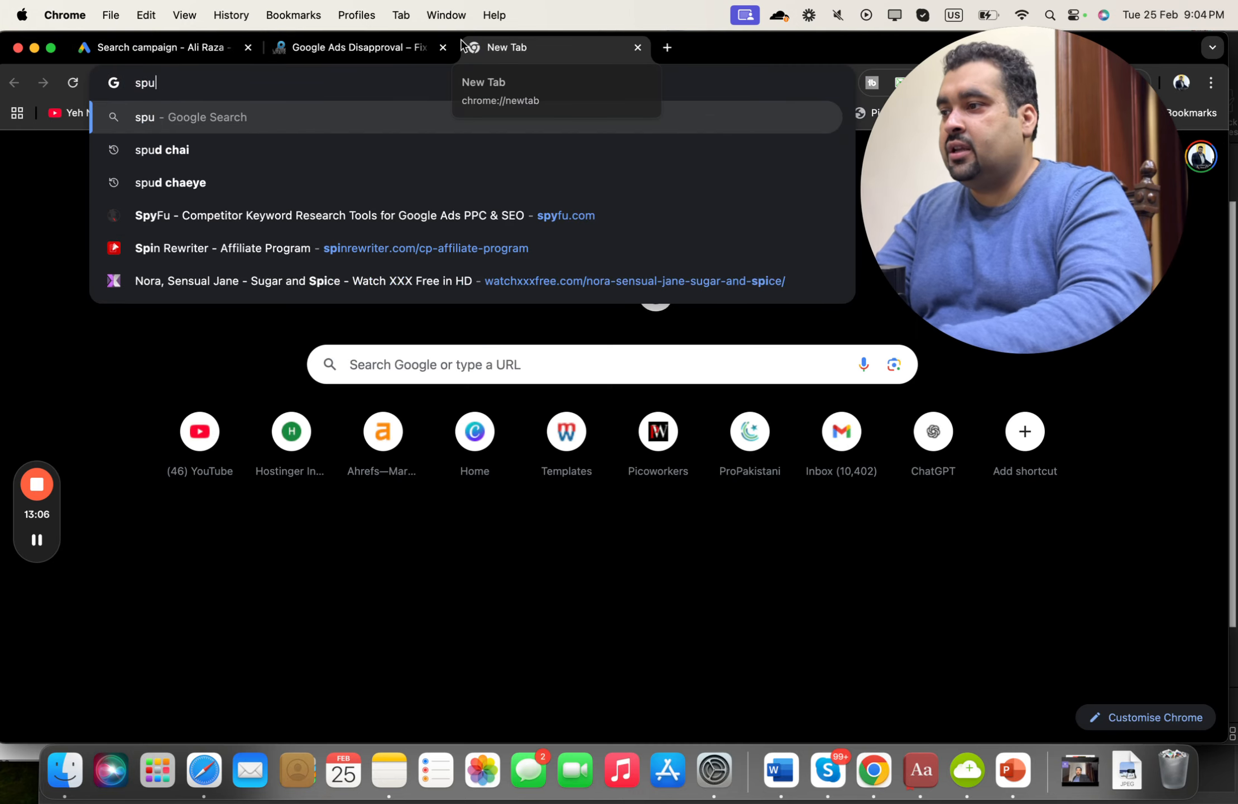
key(BackSpace)
text(yfu.com)
key(Return)
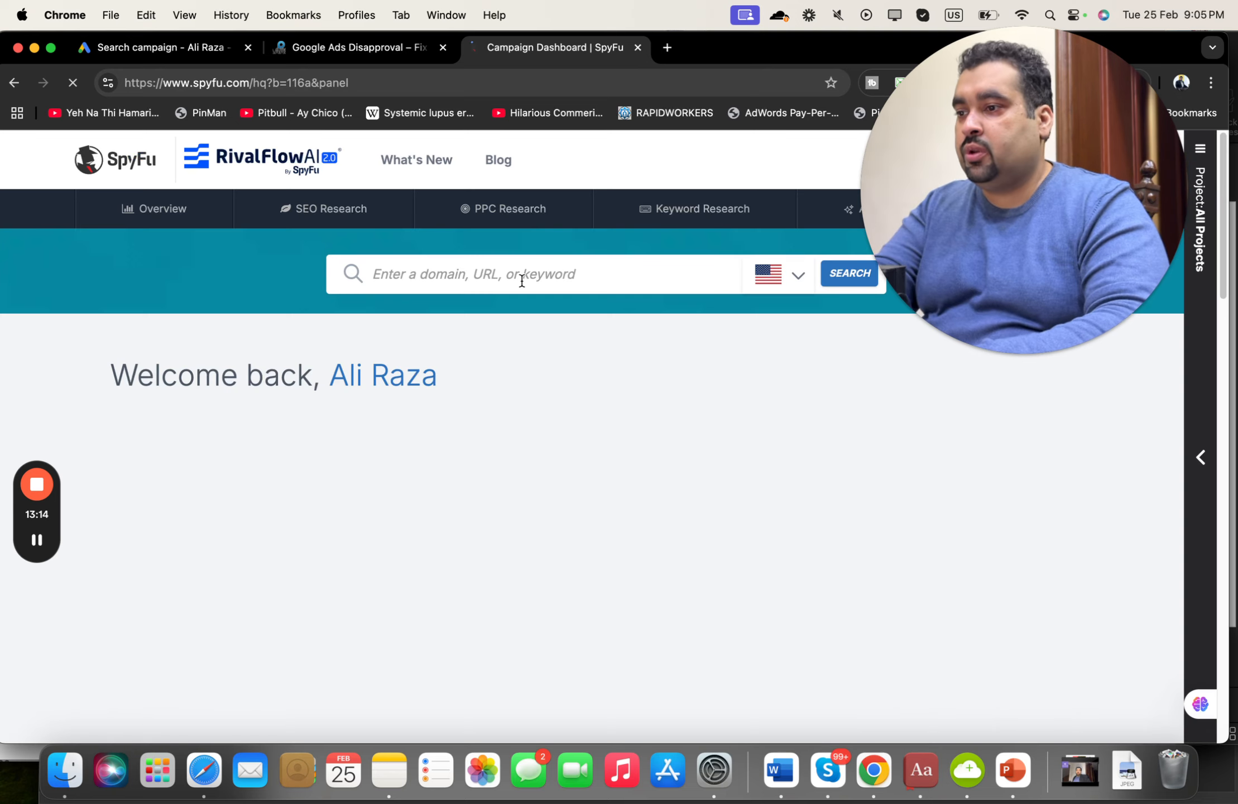
text(google a)
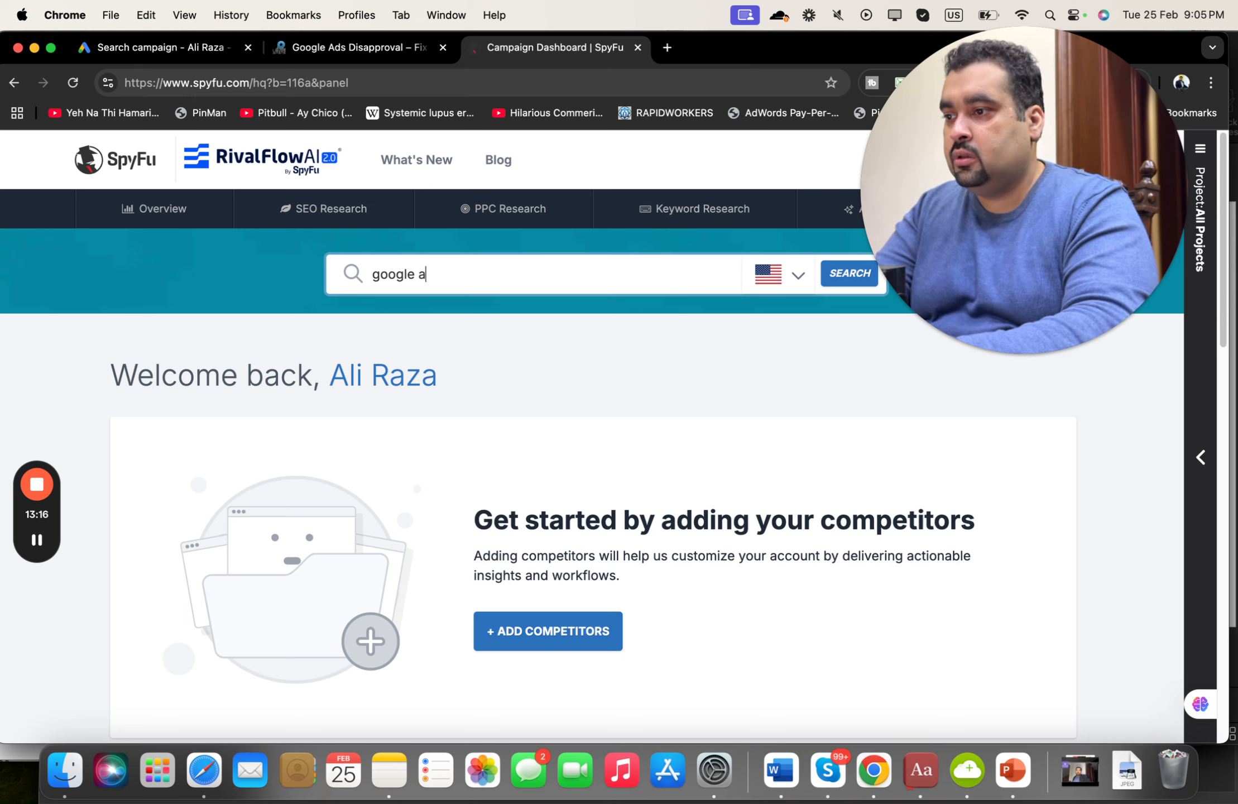
text(ds compromised si)
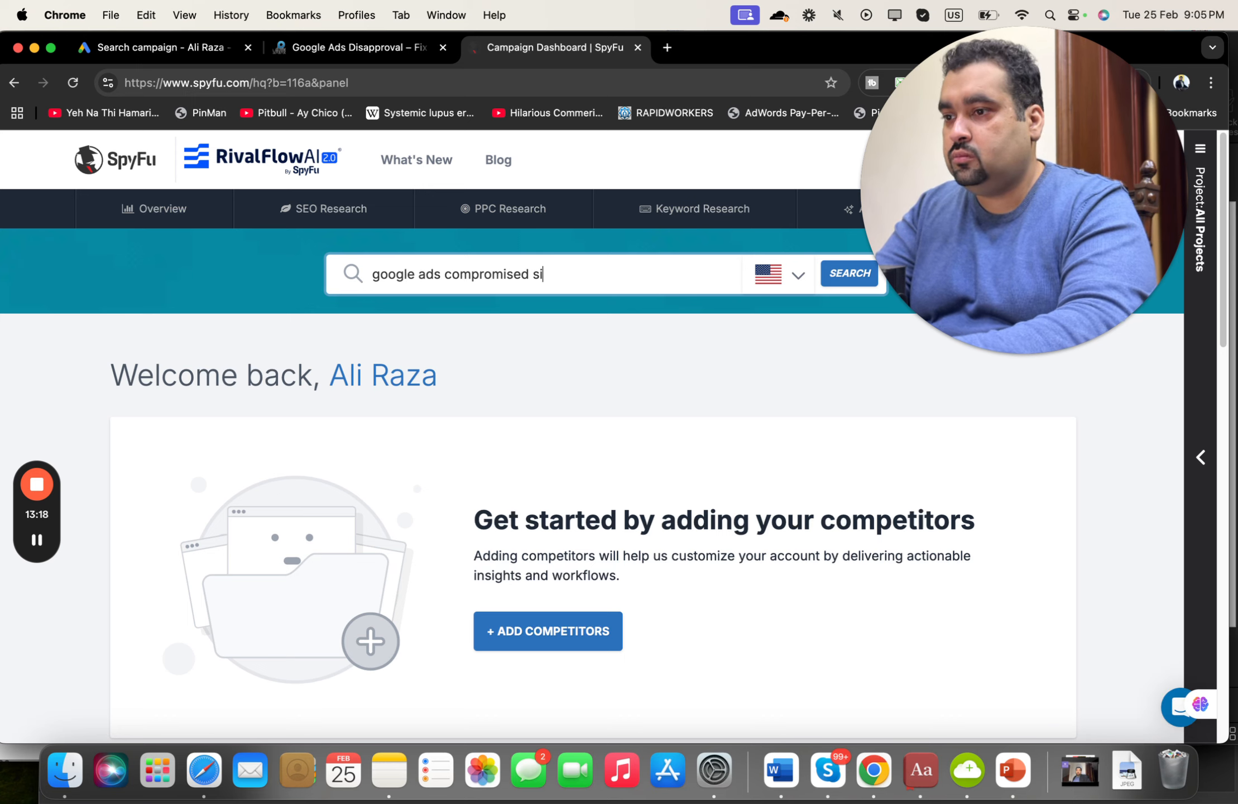
text(te)
key(Return)
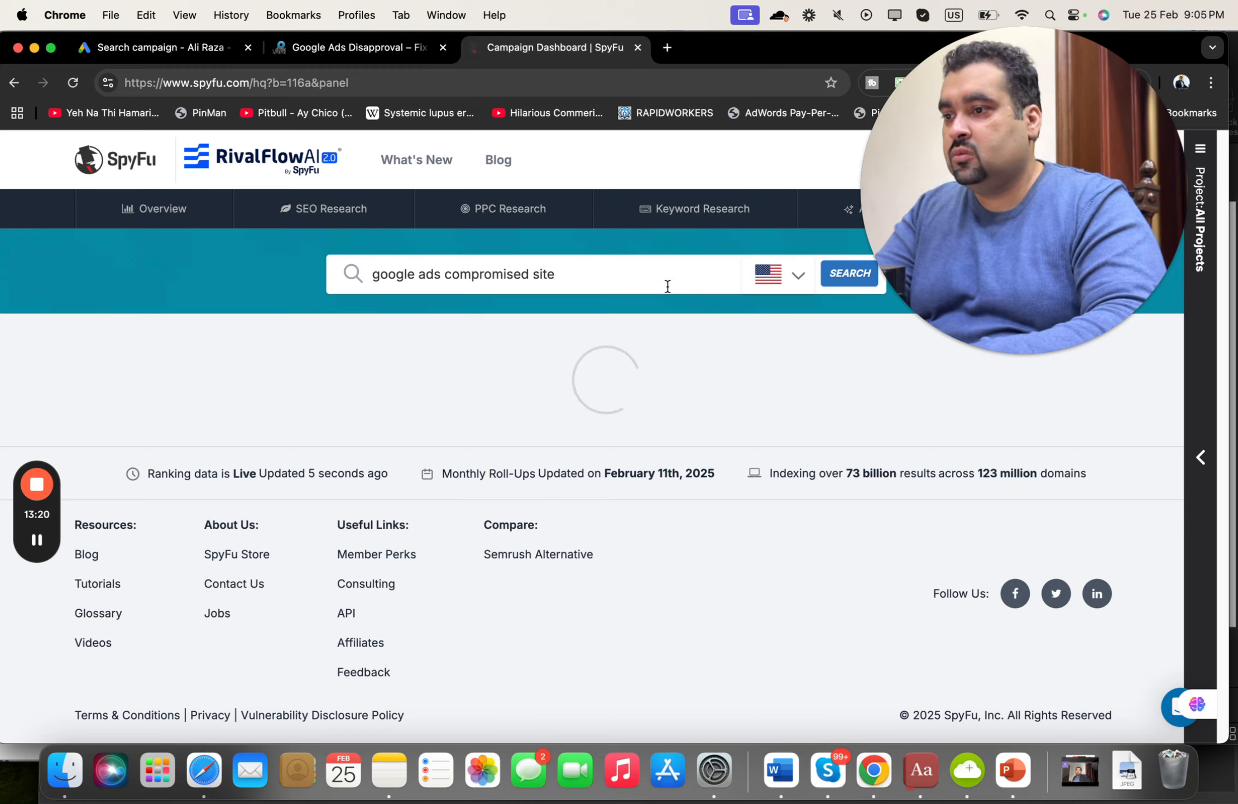
Step: Replace Ad group 1's advertised product with "google ads compromised site" in Google Ads and replace the current keywords with updated suggestions
click(165, 47)
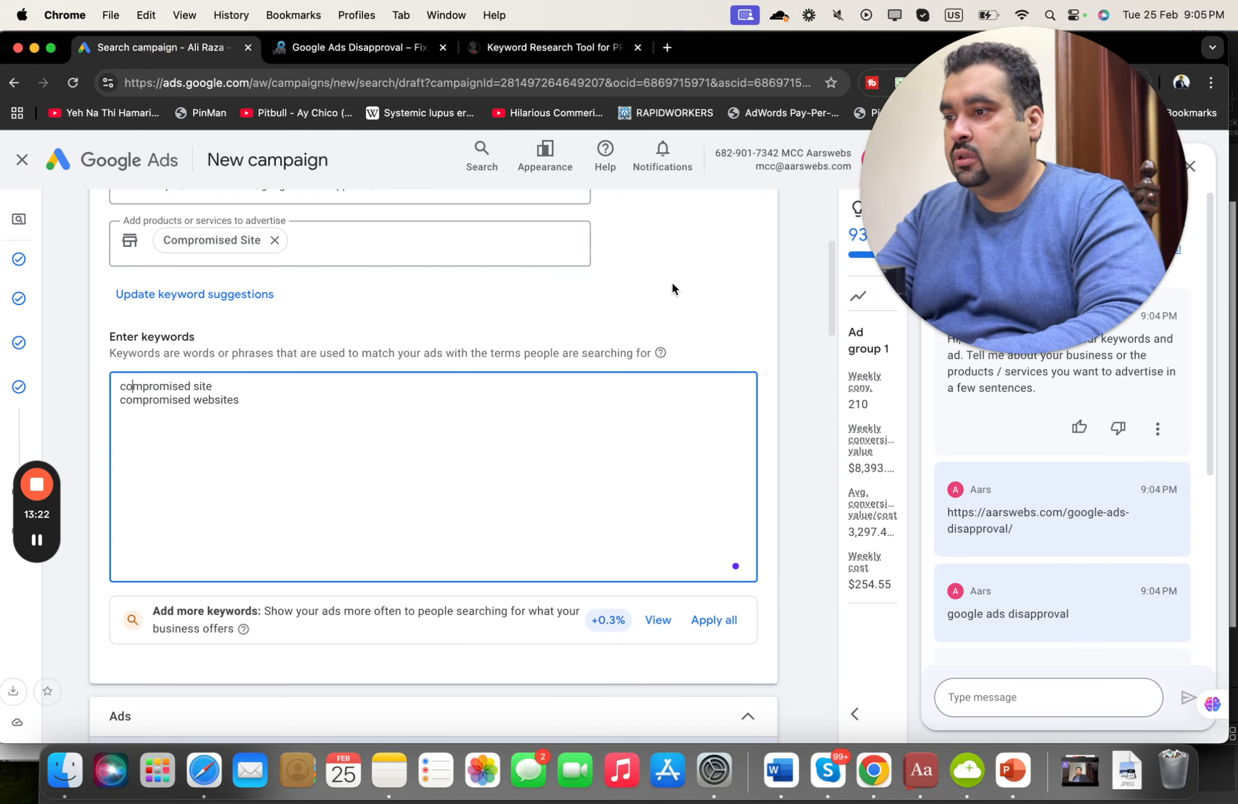
click(274, 239)
text(google ads compromised site)
key(Return)
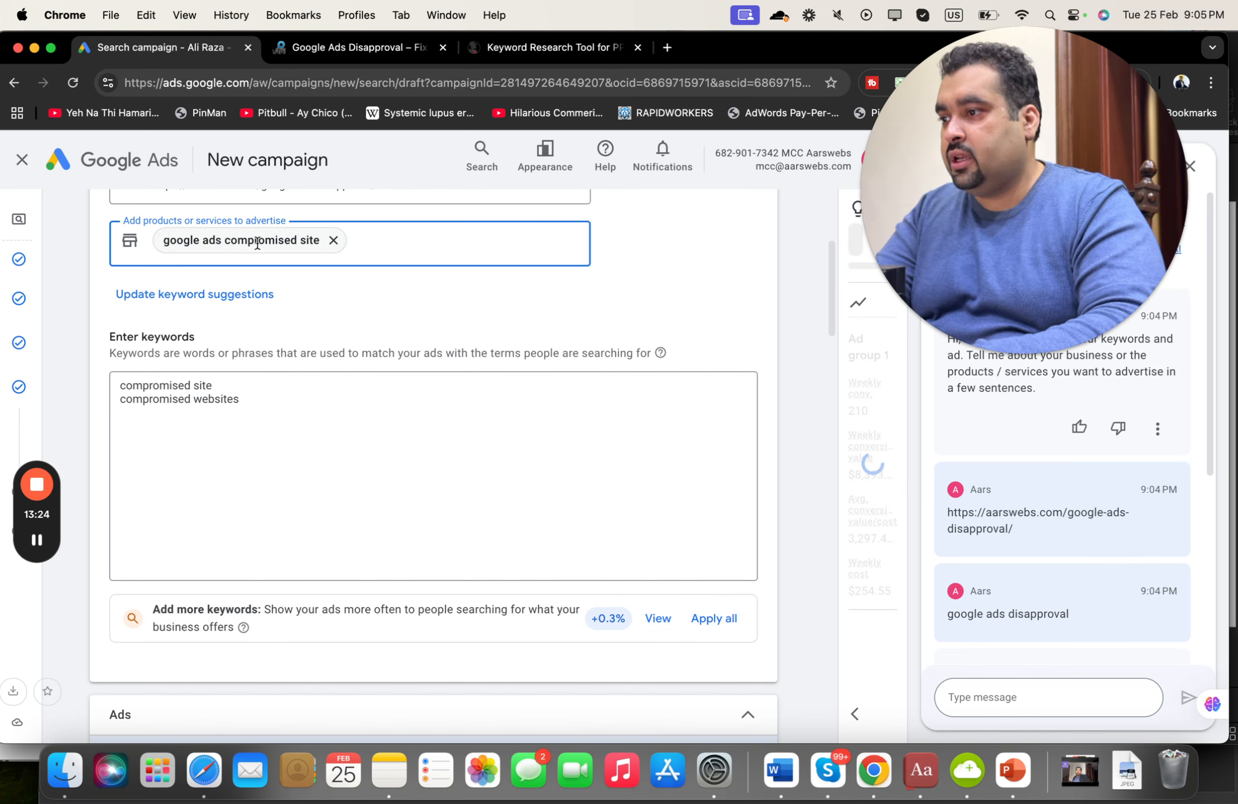
click(238, 296)
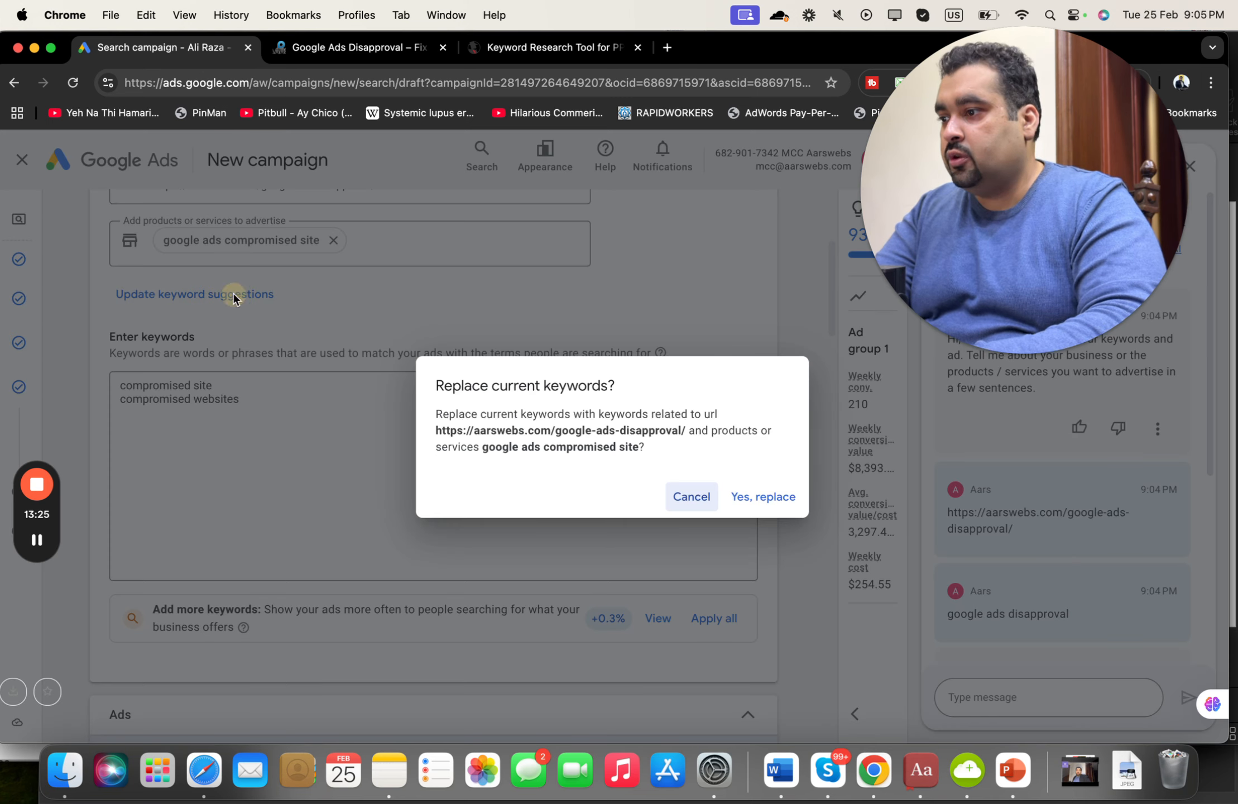
click(753, 494)
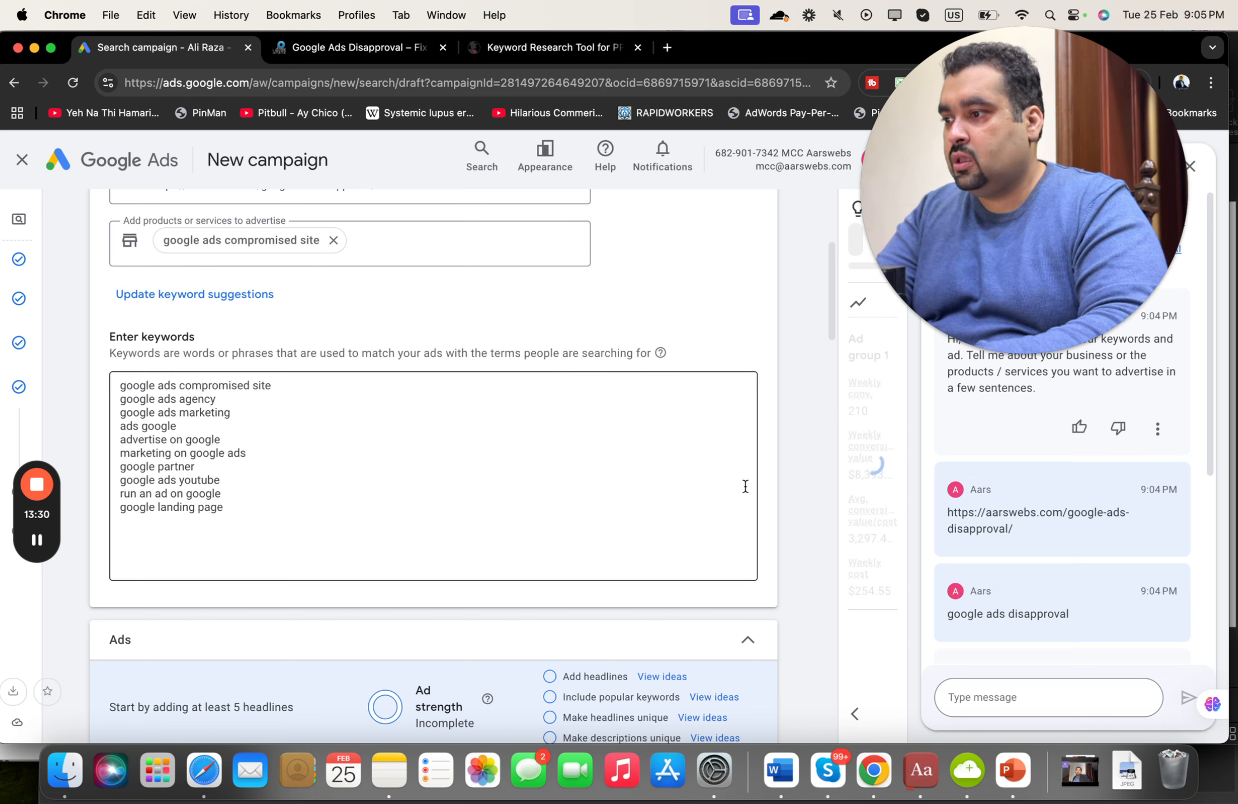
Step: Delete every suggested keyword except "google ads compromised site" and enclose that one in square brackets for exact match
drag(222, 396, 120, 398)
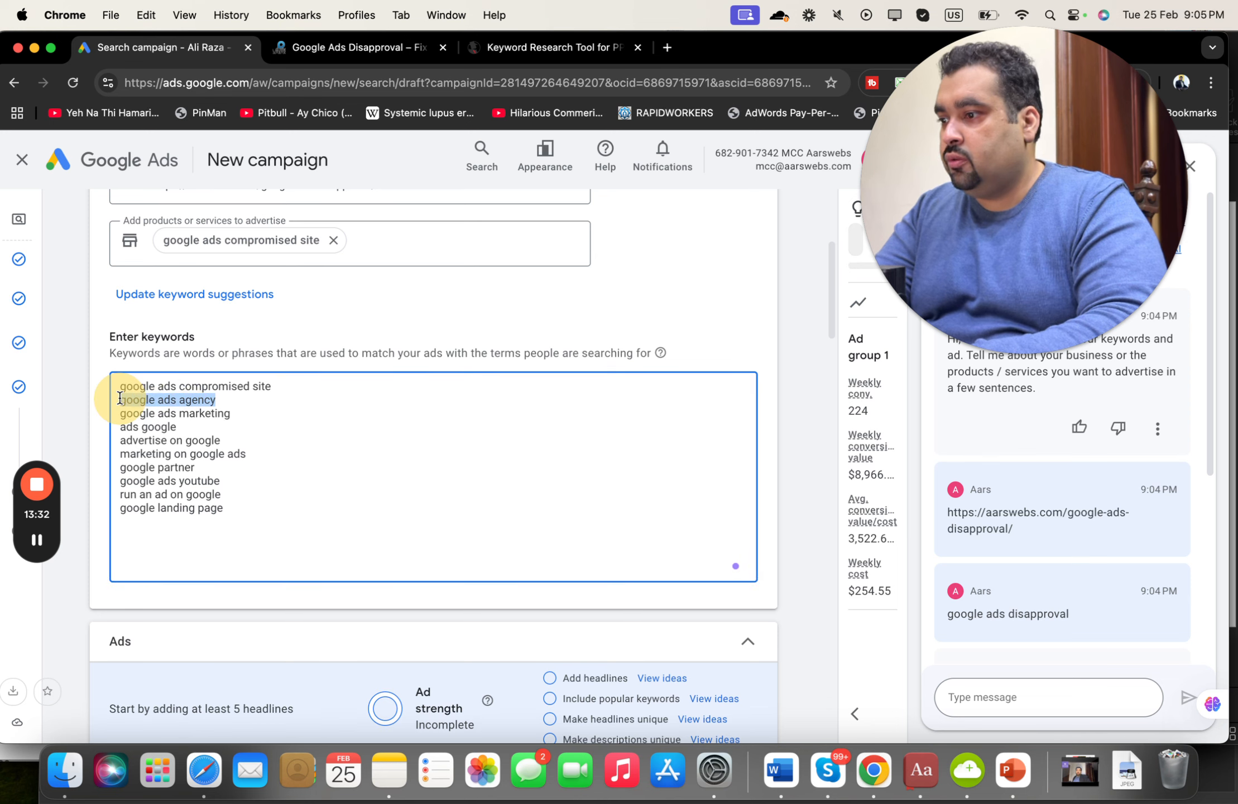
click(244, 461)
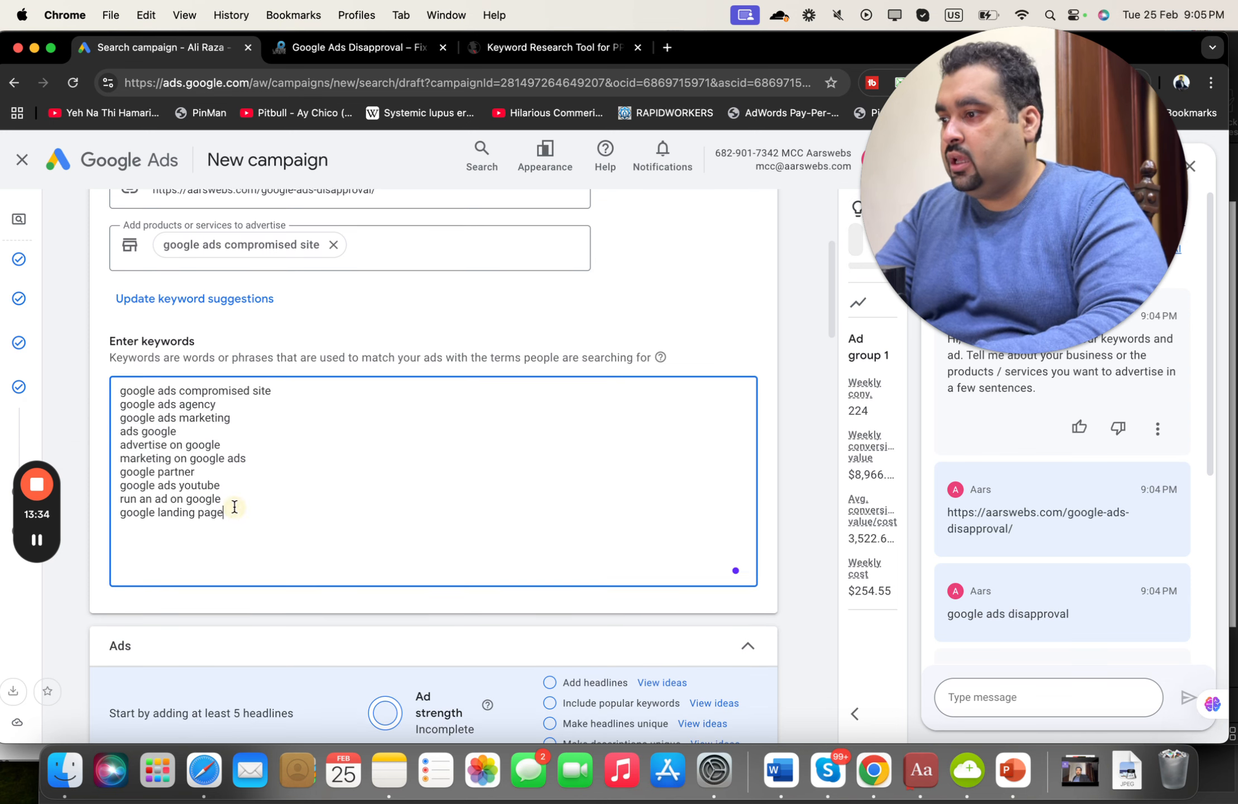
drag(226, 510, 116, 404)
key(BackSpace)
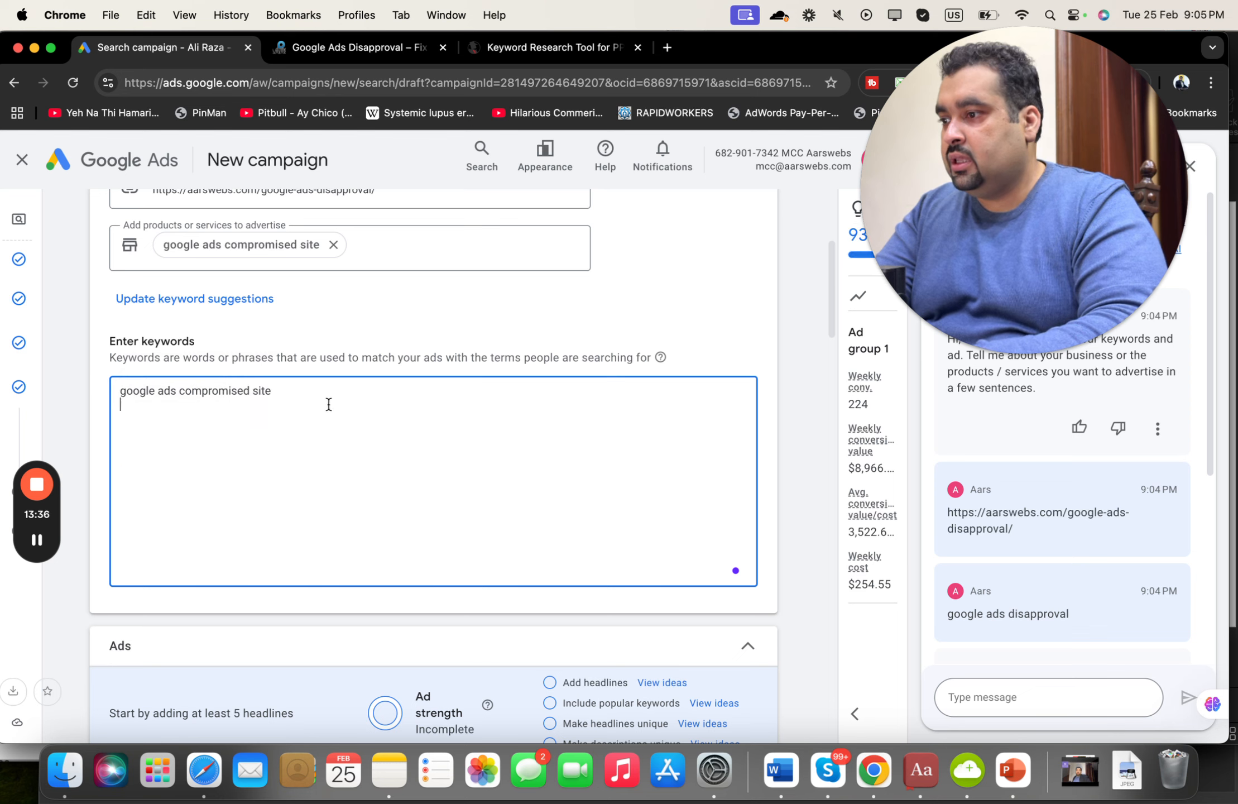
click(321, 387)
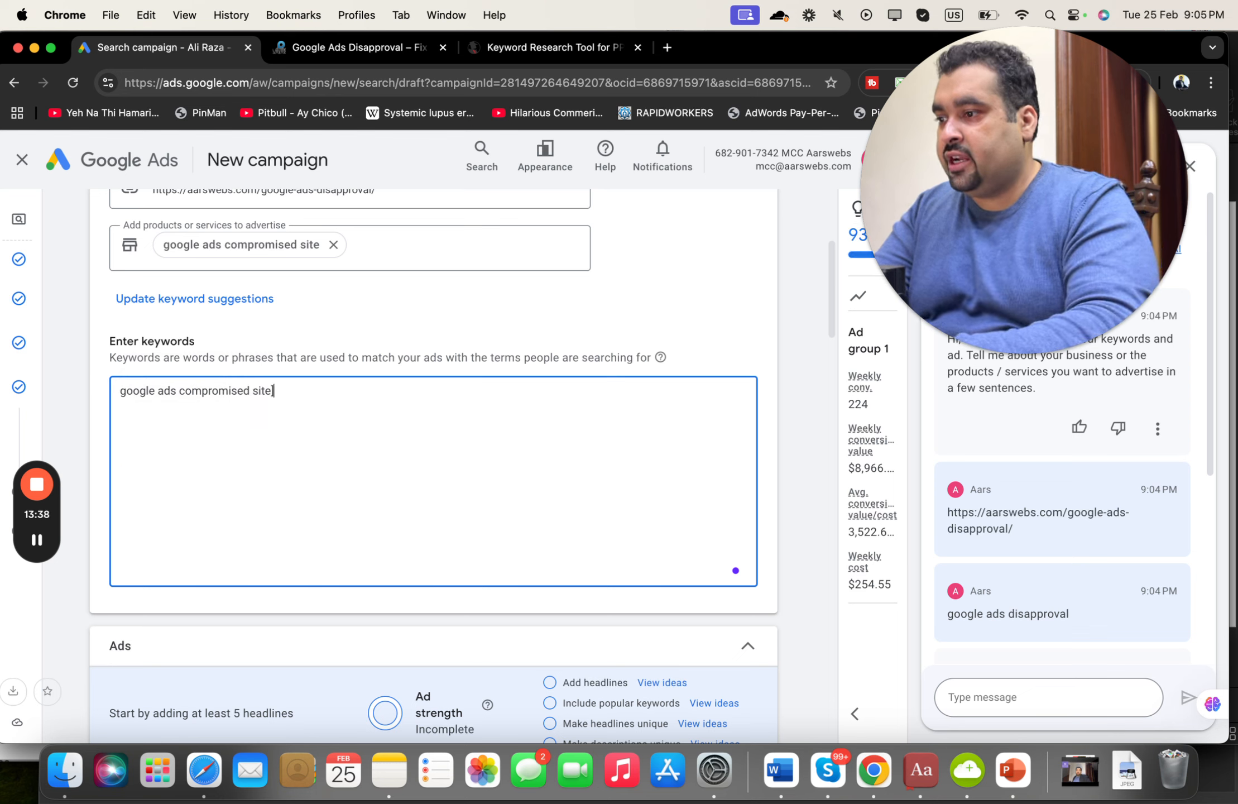
text(])
click(123, 388)
text([)
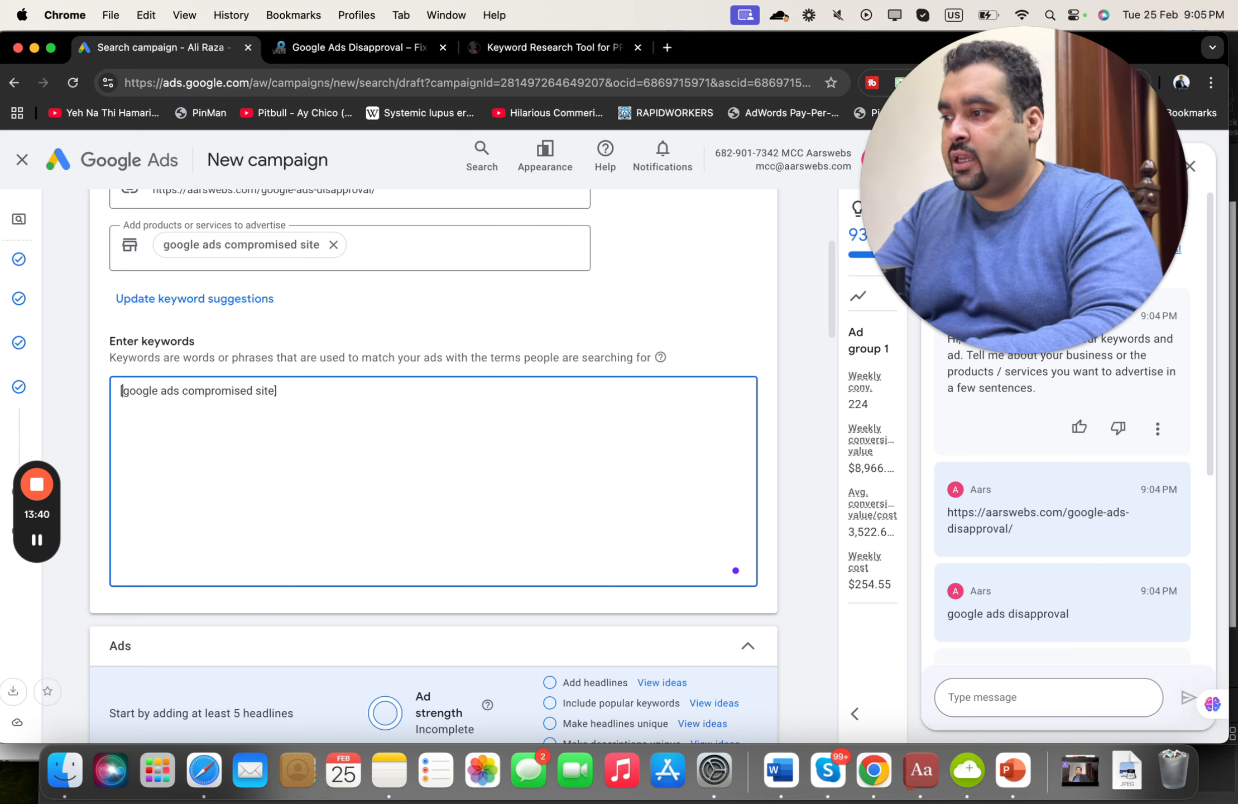
Step: Copy the similar keyword "google ads disapproved compromised site" from SpyFu and add it to Ad group 1 as a bracketed exact-match keyword
click(507, 50)
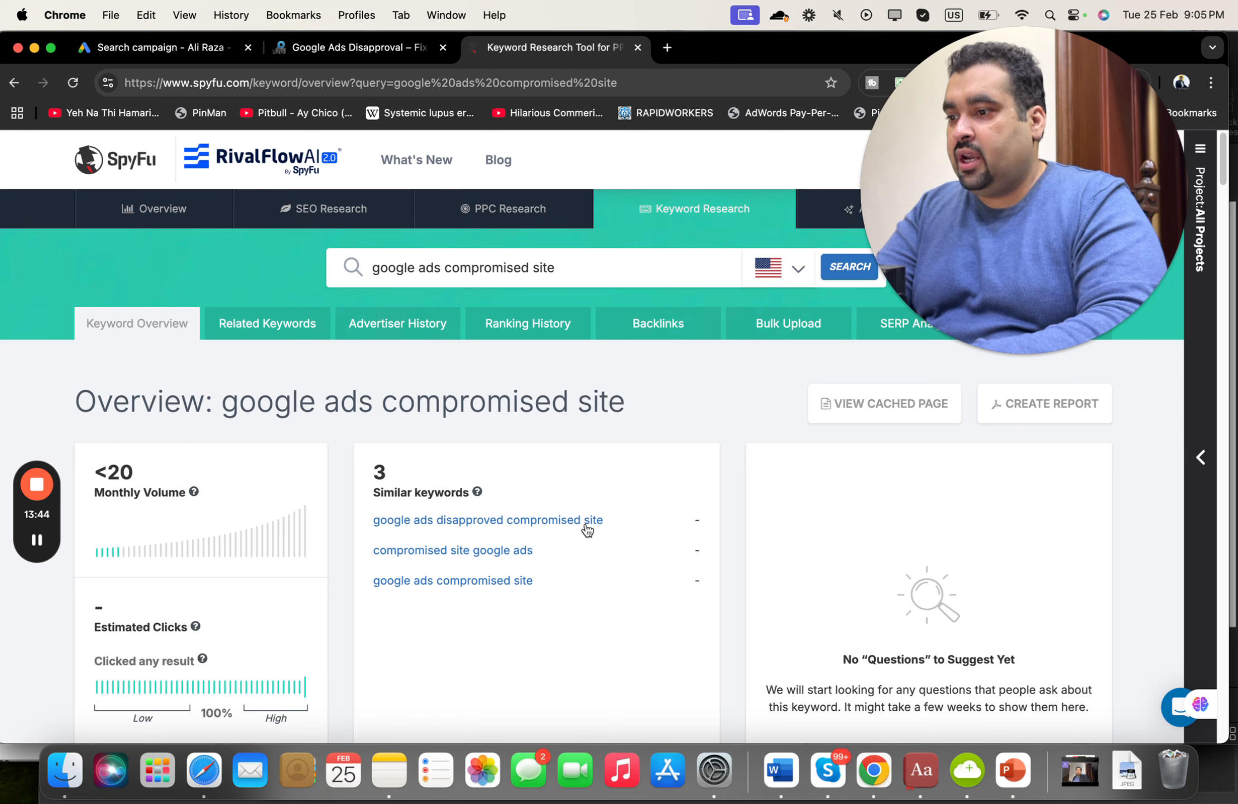
drag(627, 519, 362, 528)
key(super+c)
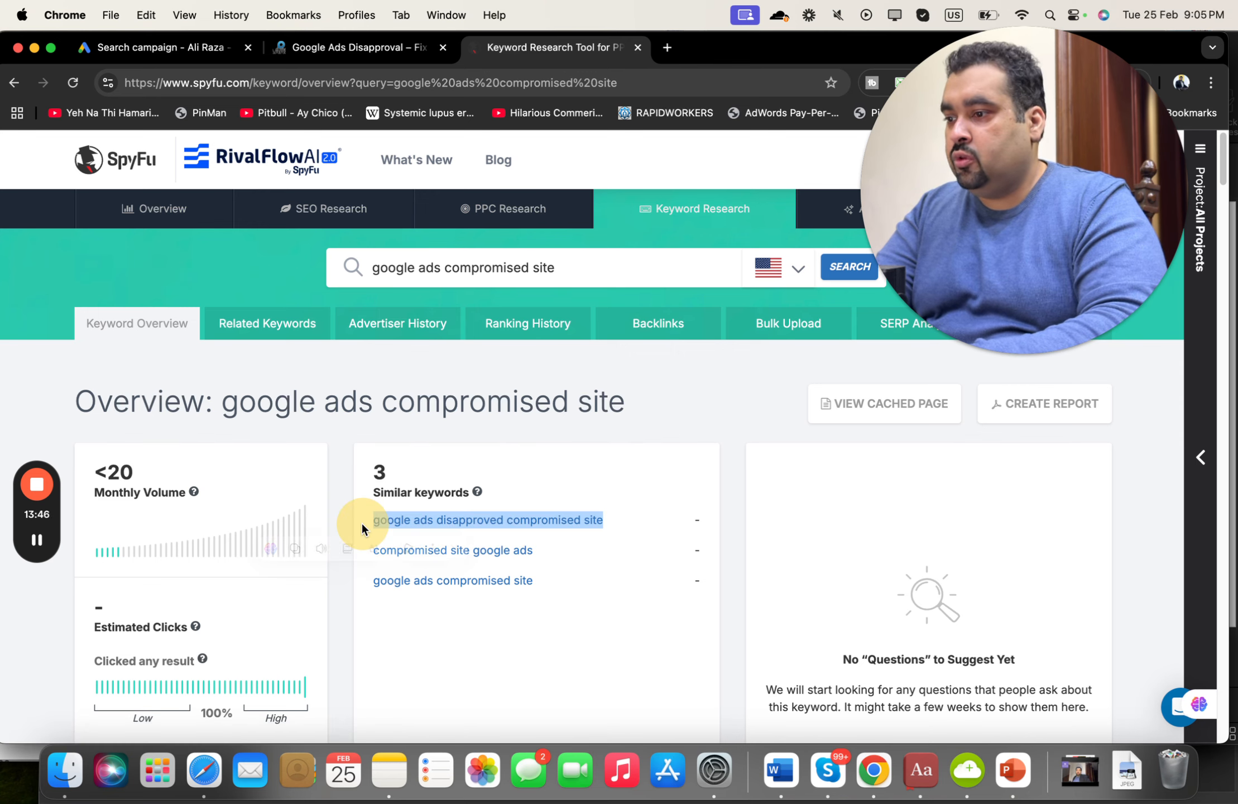
click(169, 48)
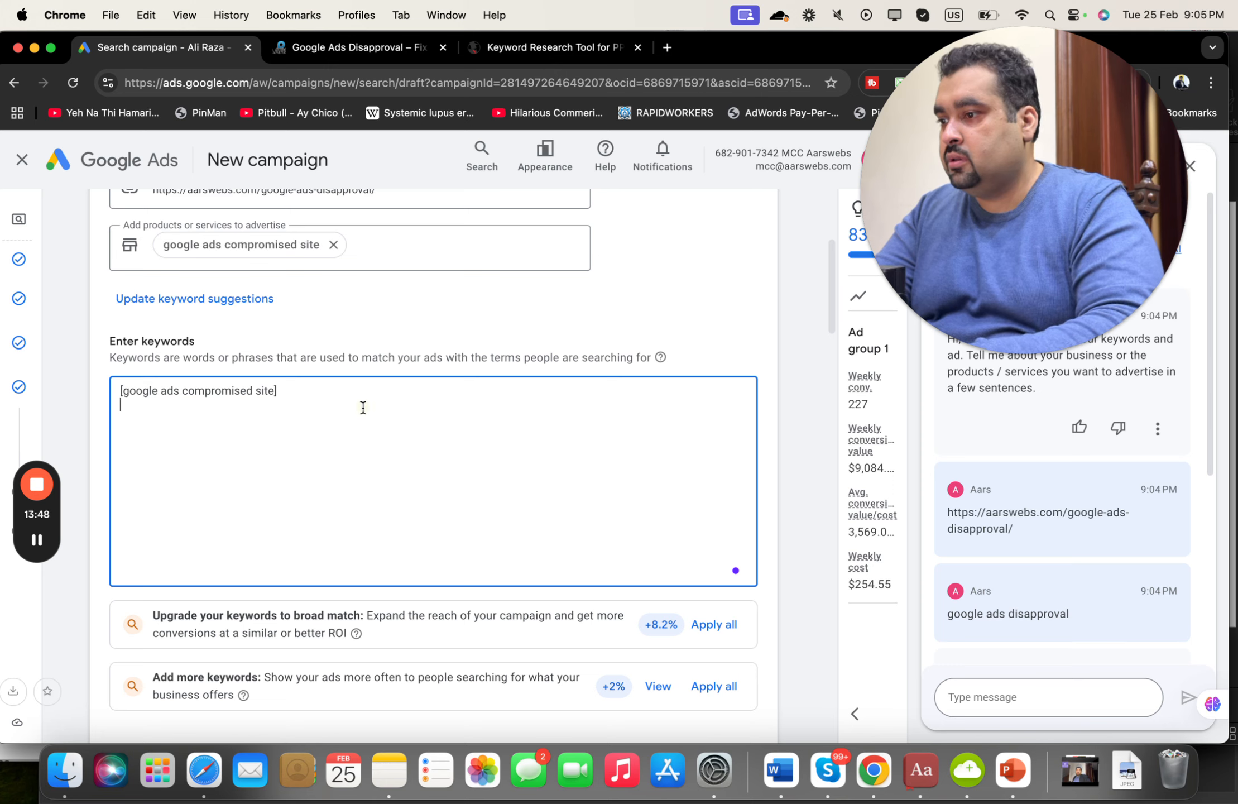
key(super+v)
text(])
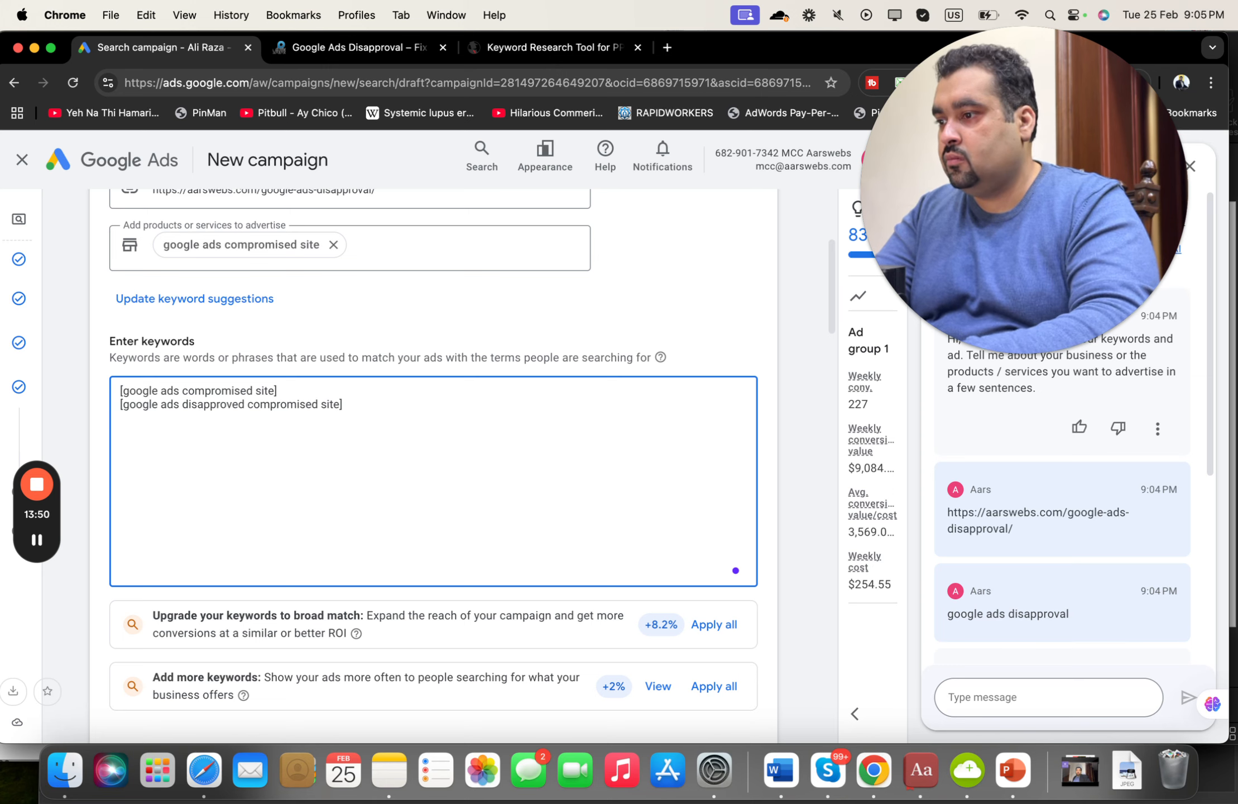
click(596, 47)
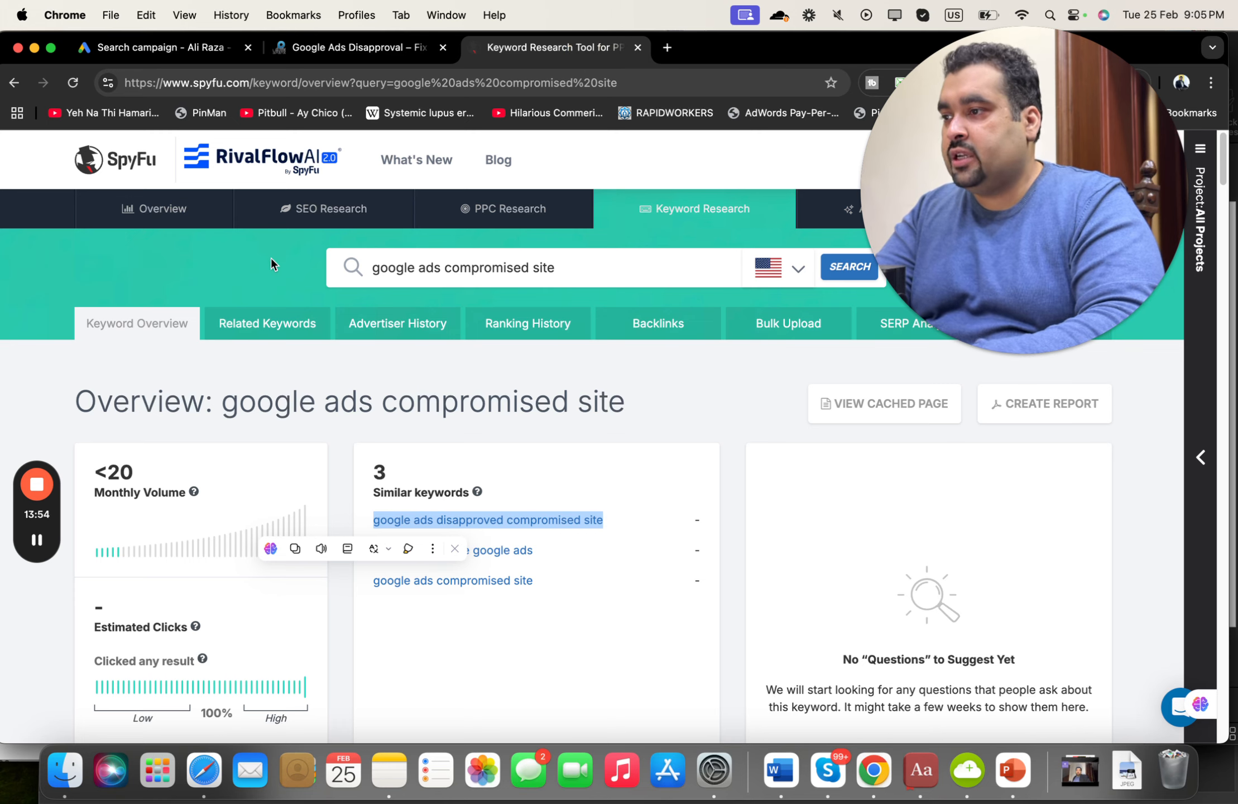
click(120, 47)
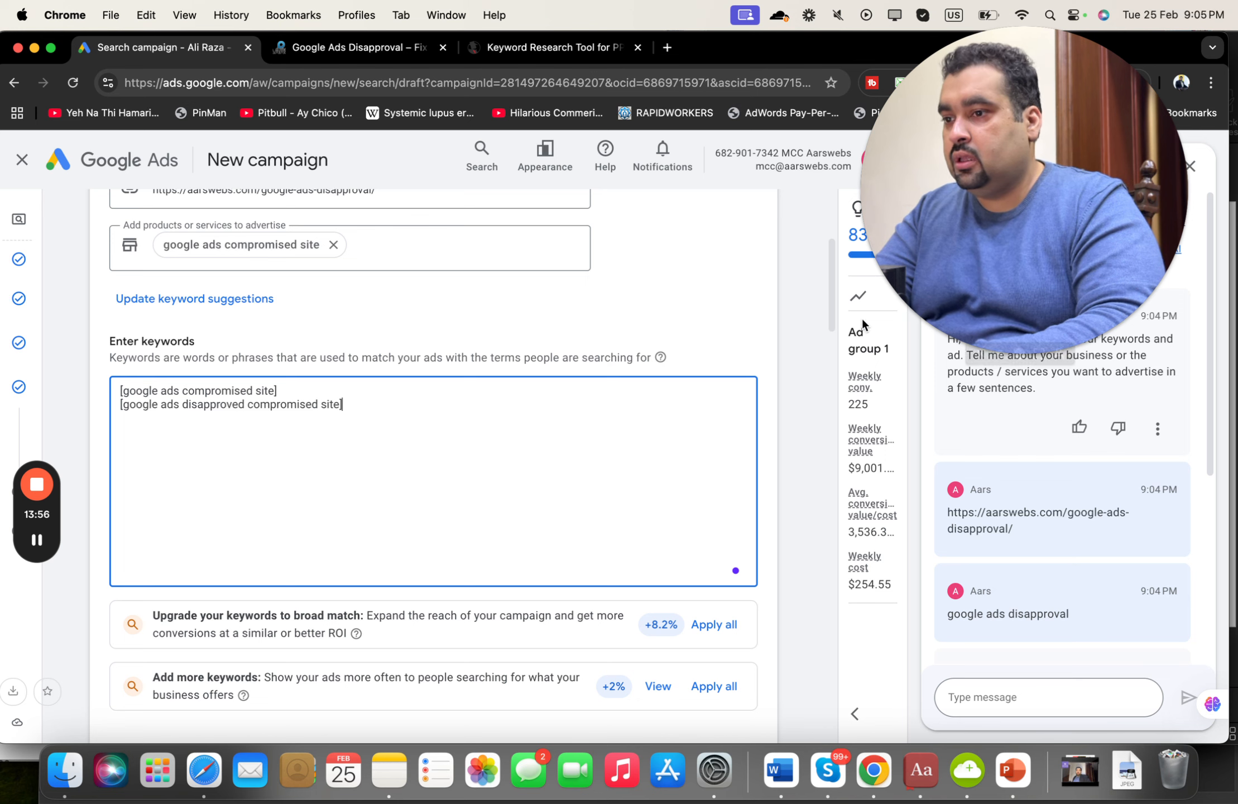
Step: Fill the ad's first headline with the suggested idea "Google Ads Disapproval"
scroll(826, 335, down, 10)
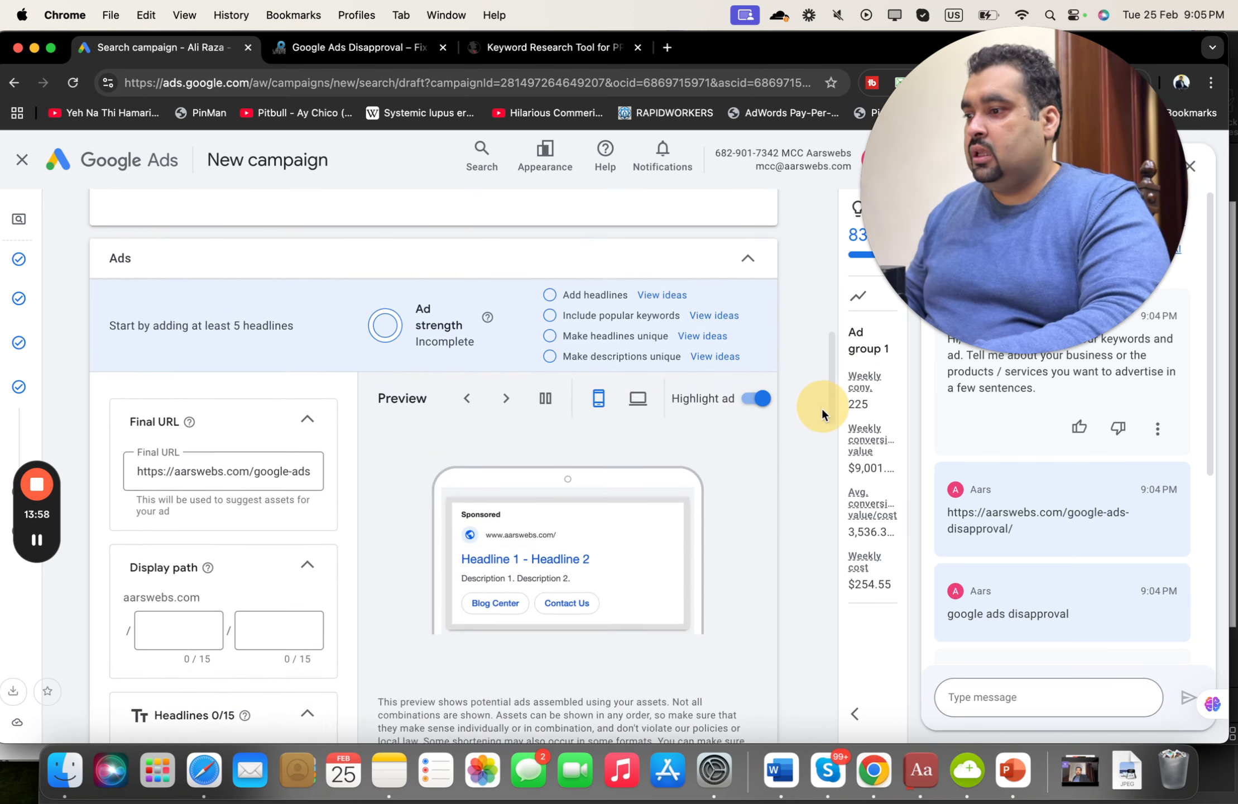
scroll(821, 412, down, 6)
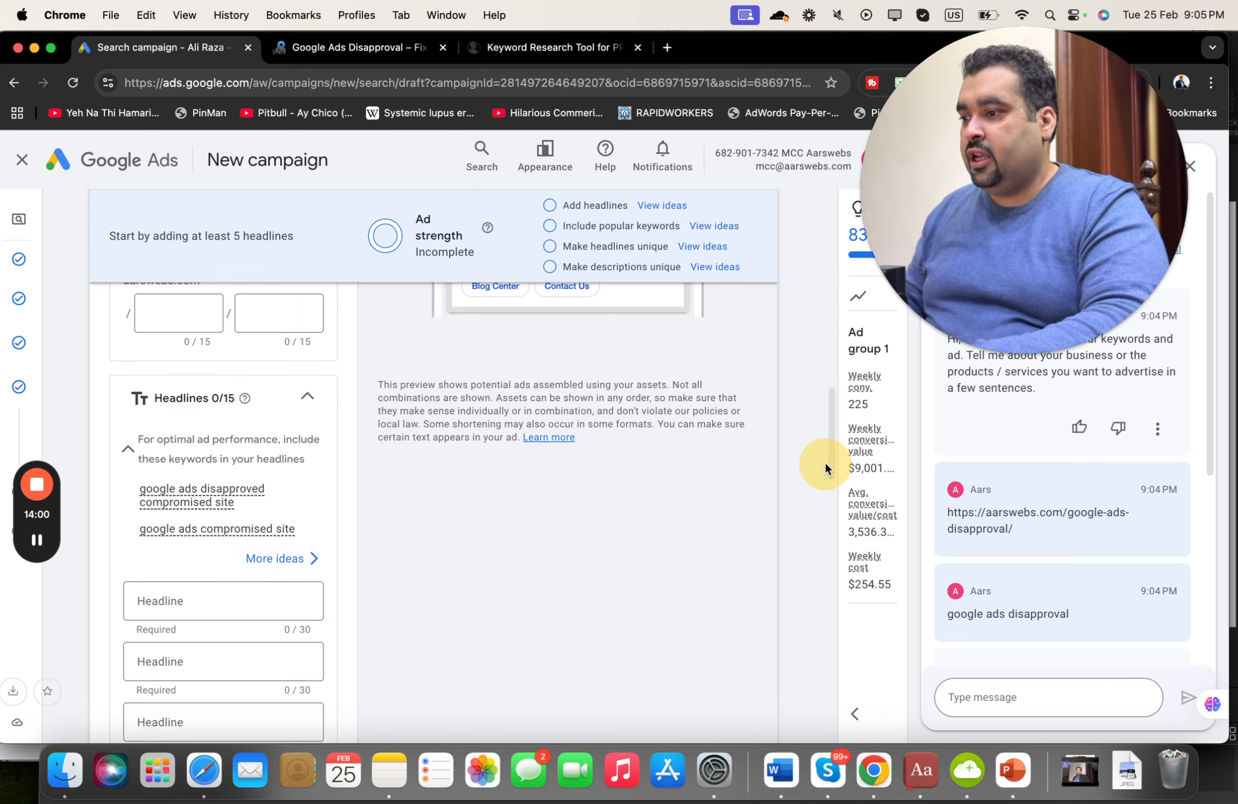
scroll(824, 467, down, 2)
click(155, 553)
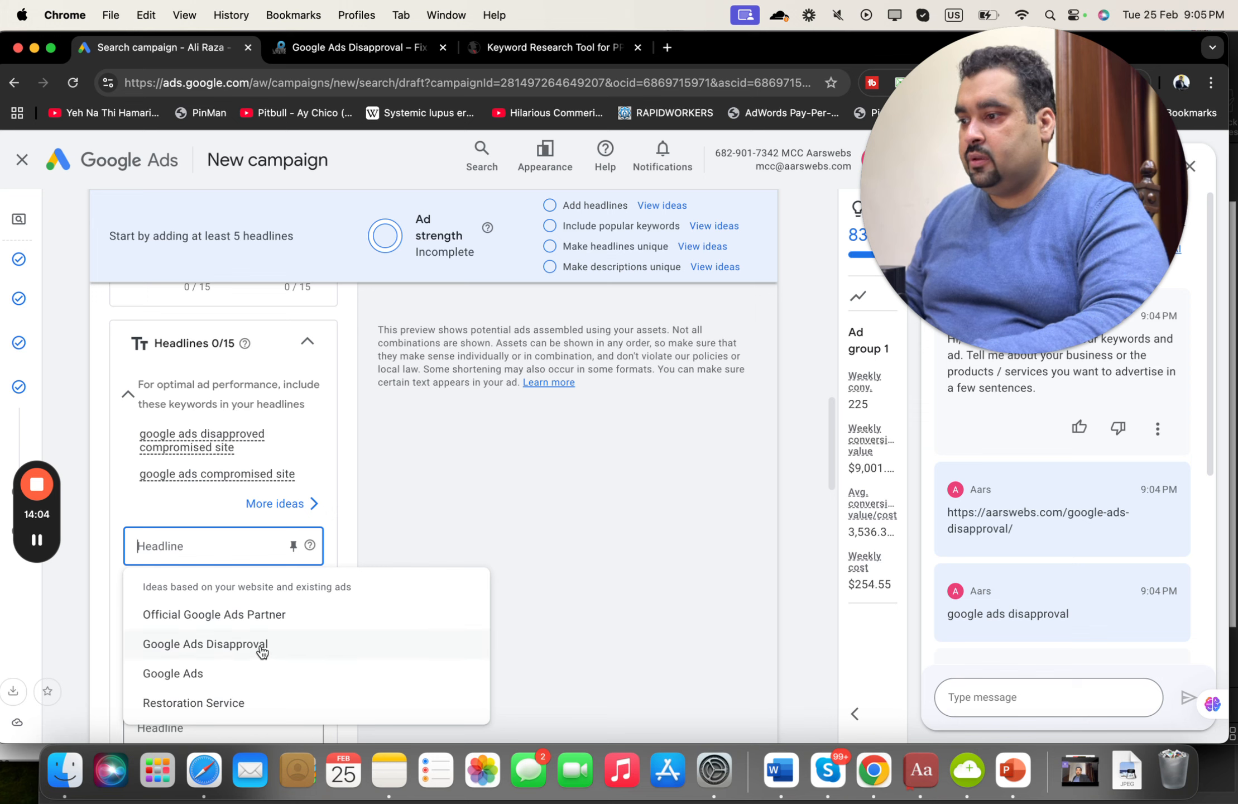
click(262, 648)
Step: Review the competitors' current ads on SpyFu and enter "Fix Ads Disapproval" as the ad's second headline
click(237, 607)
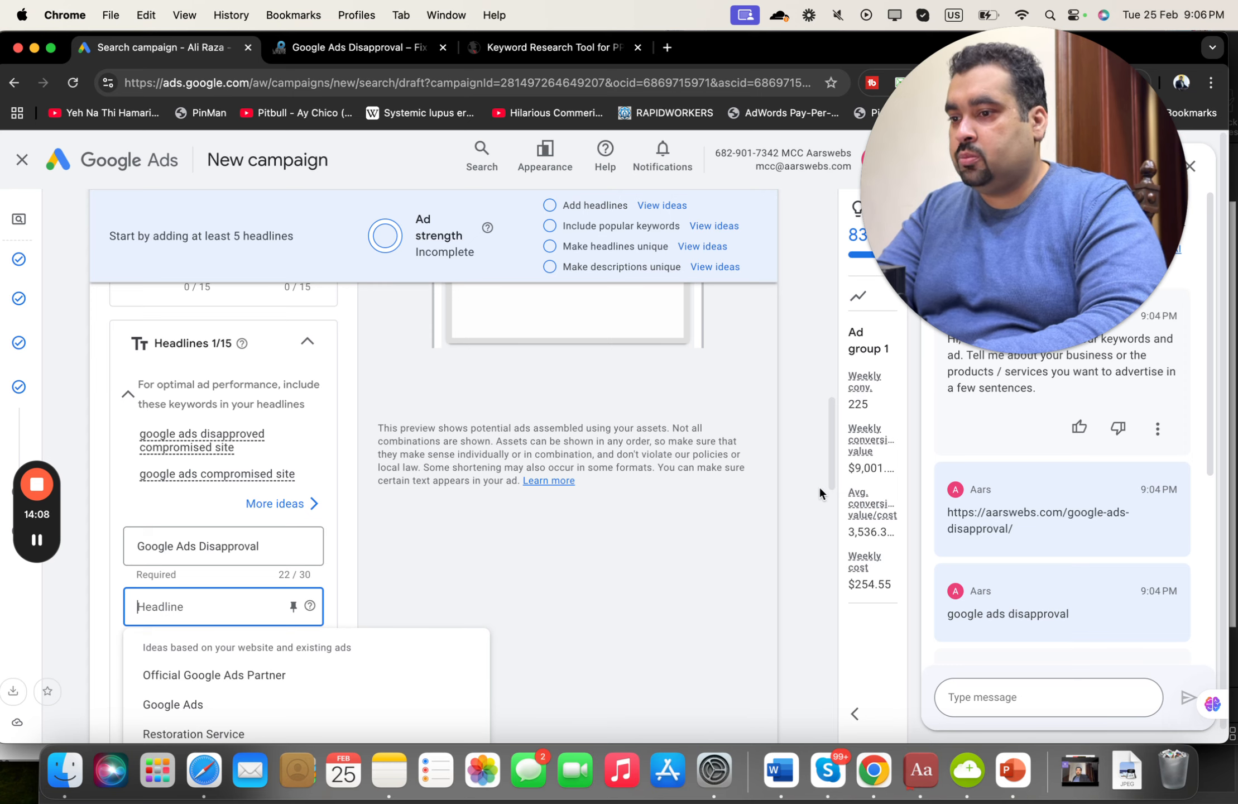
mouse_move(830, 480)
mouse_down()
mouse_move(824, 403)
mouse_move(835, 488)
mouse_up()
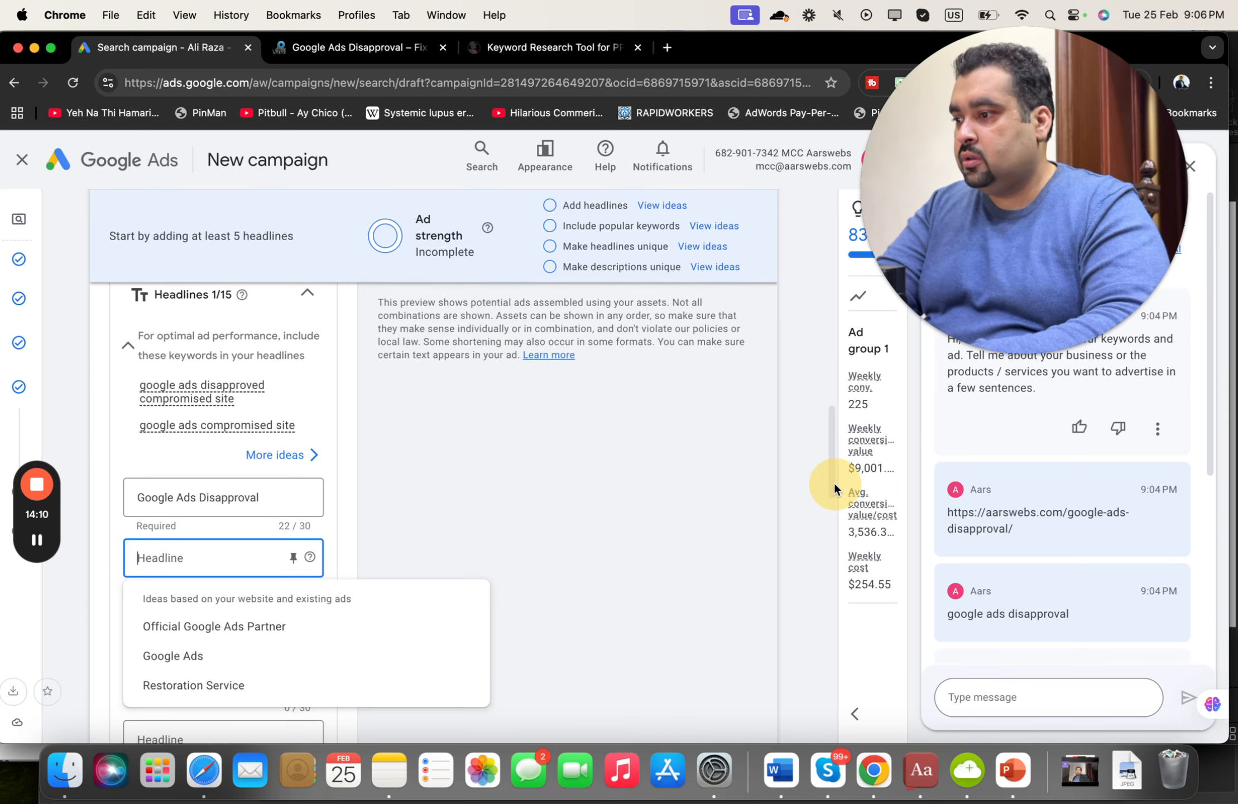
key(Caps_Lock)
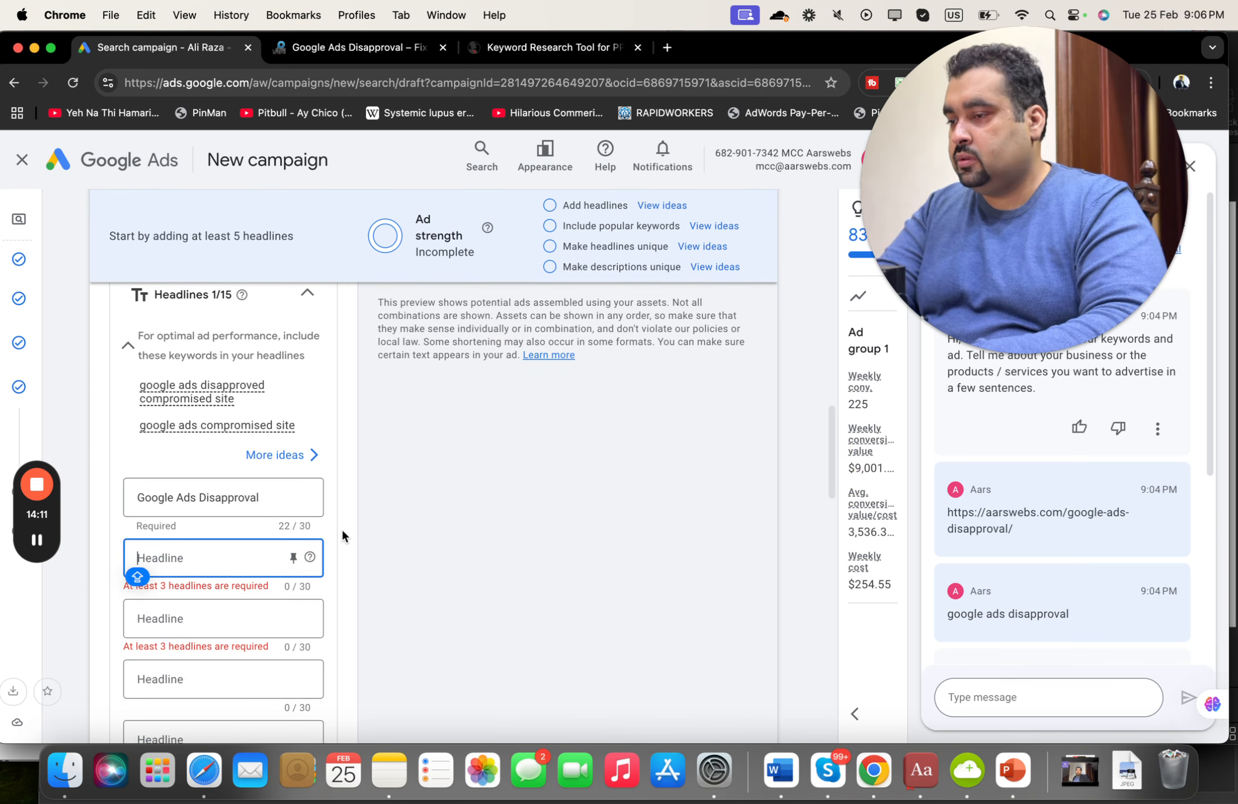
click(592, 49)
scroll(1222, 260, down, 10)
drag(1221, 259, 1229, 451)
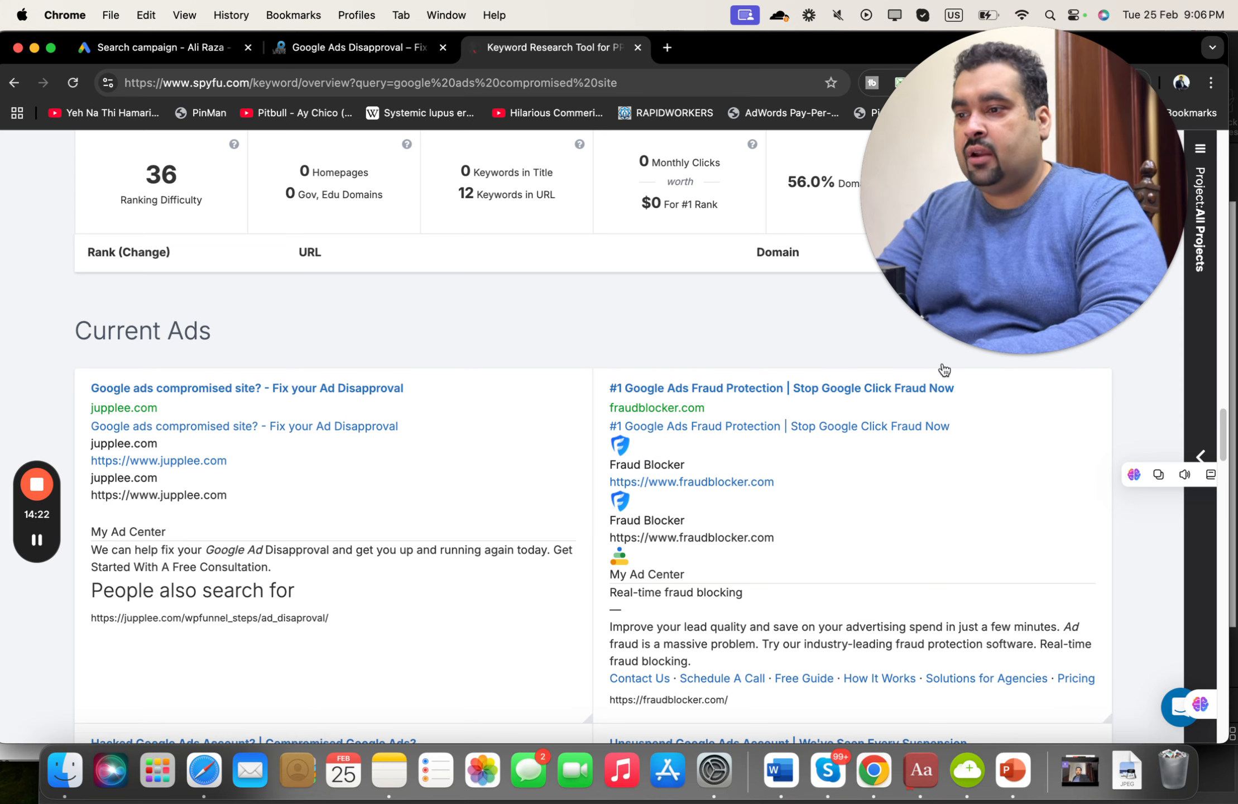
click(168, 51)
text(Fix Ads)
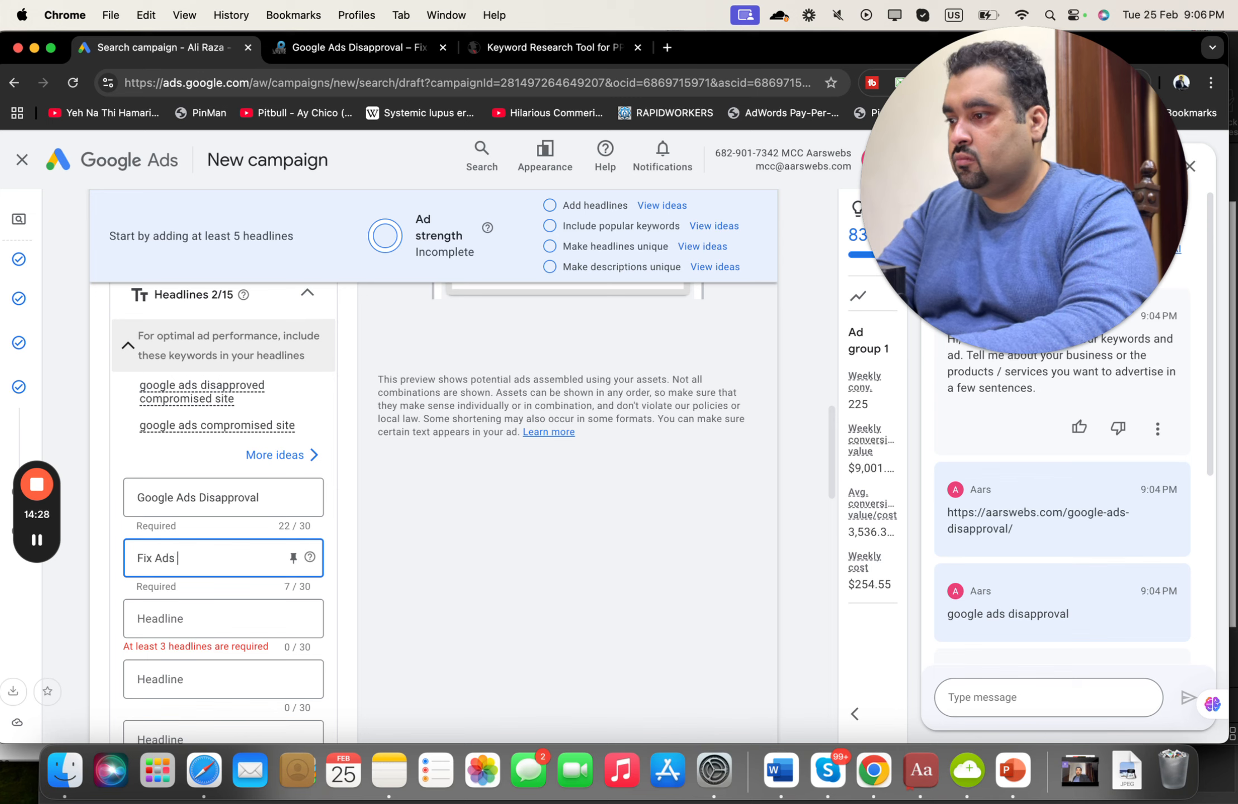
text( Disapproval)
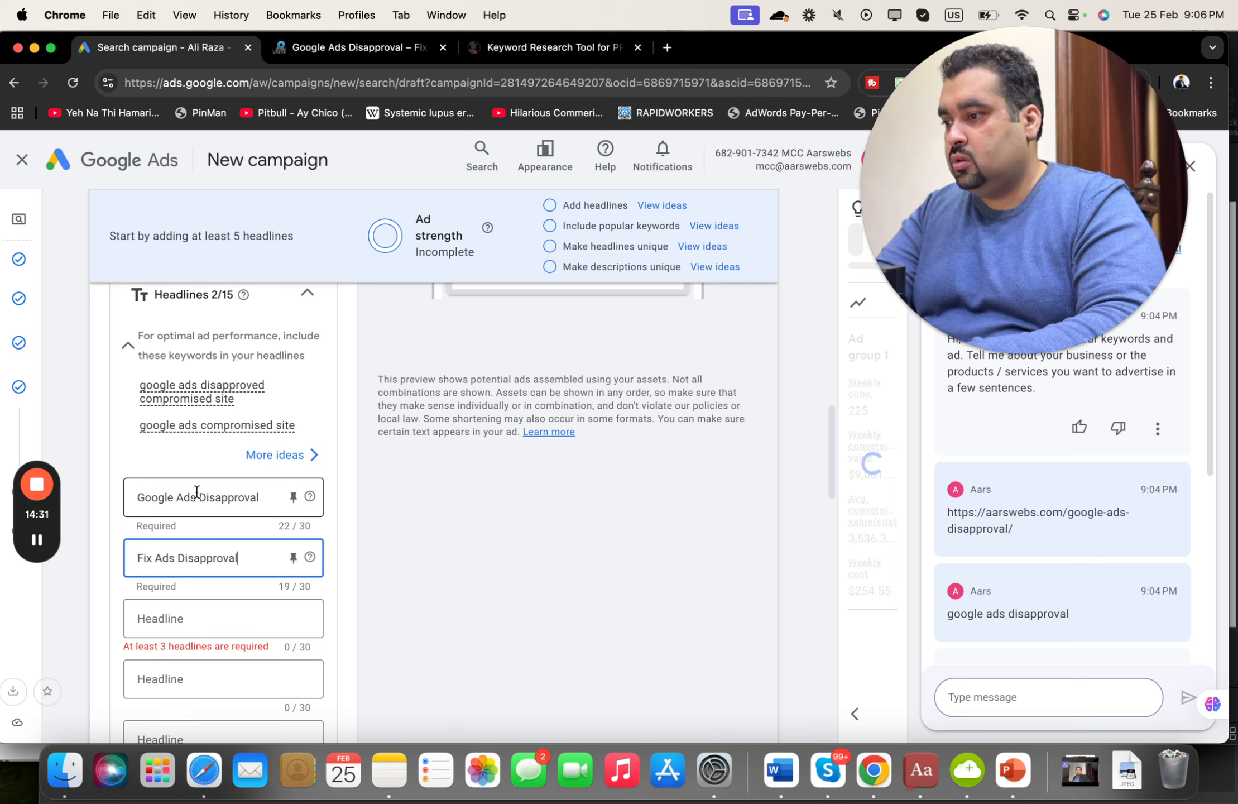
Step: Change the first headline to "Google Ads Compromised Site" and pin it to show only in position 1
drag(196, 492, 284, 497)
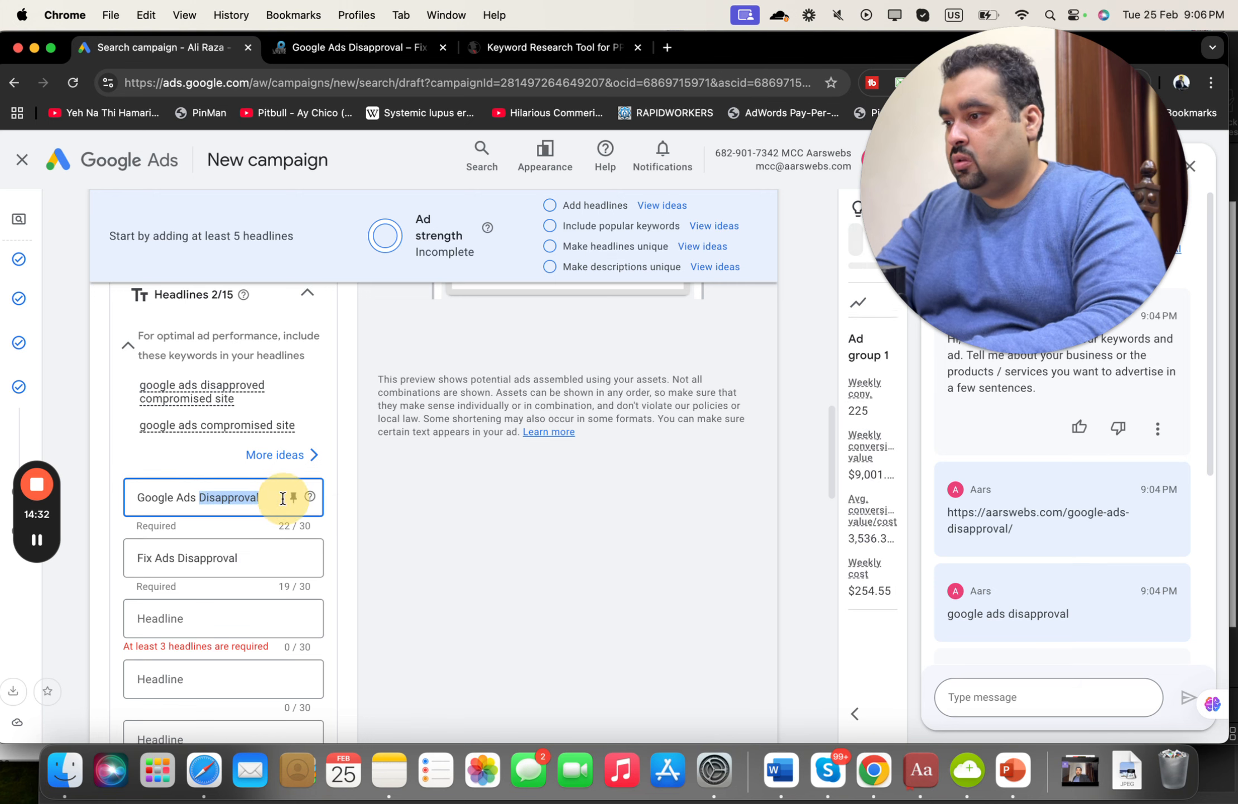
text(Comprom)
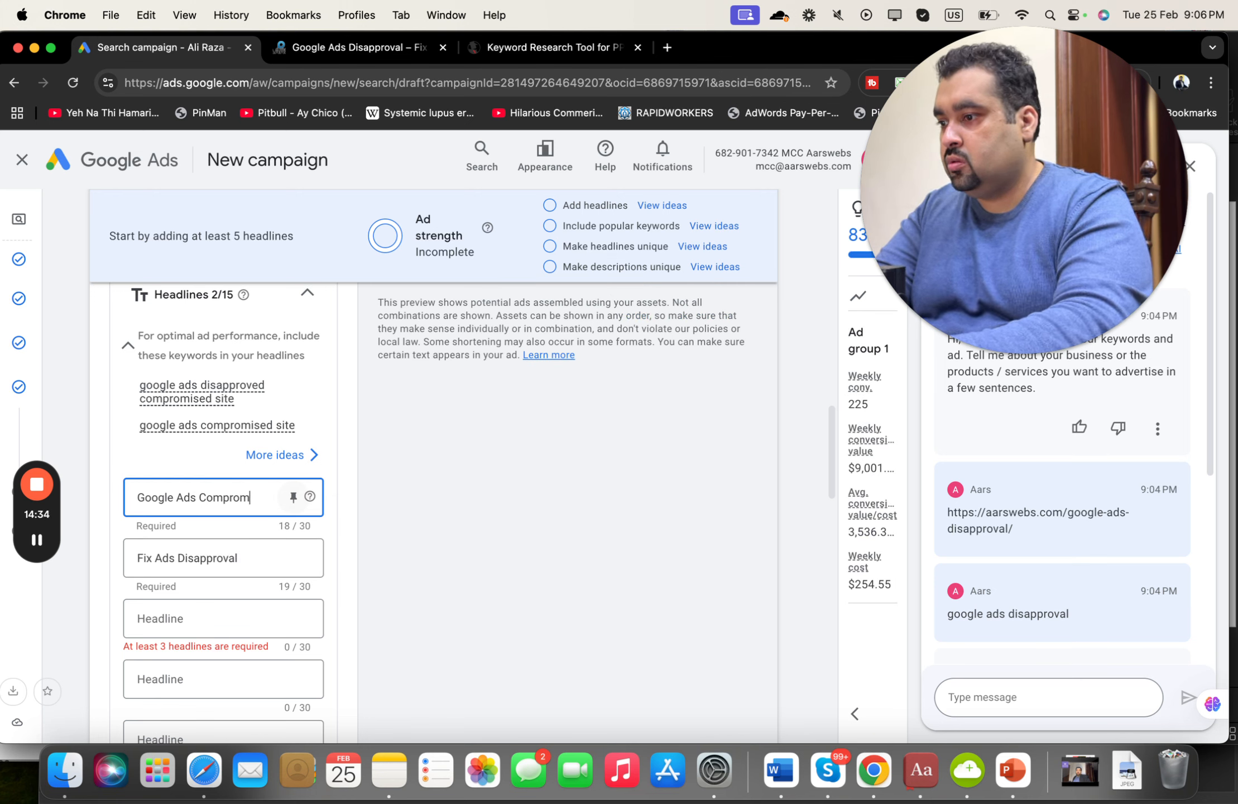
text(ised Site)
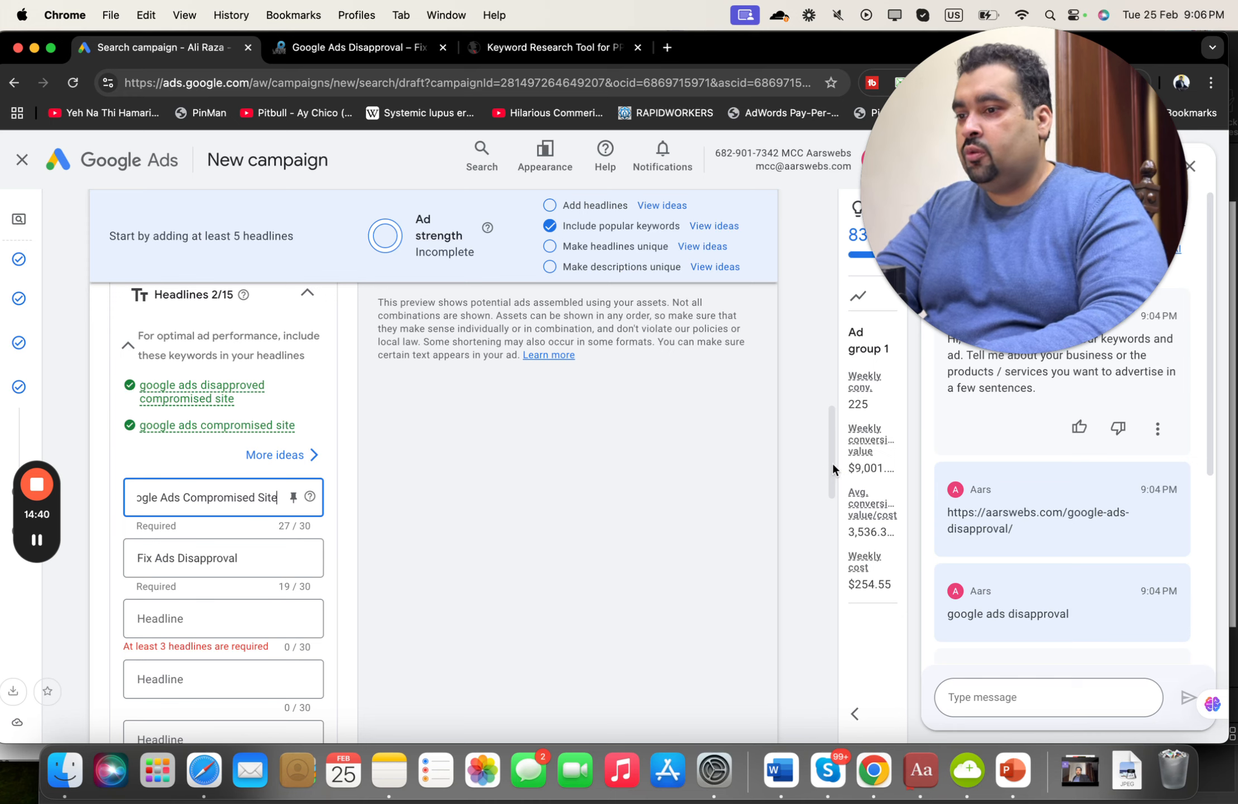
mouse_move(832, 462)
mouse_down()
mouse_move(835, 423)
mouse_move(837, 459)
mouse_up()
click(296, 517)
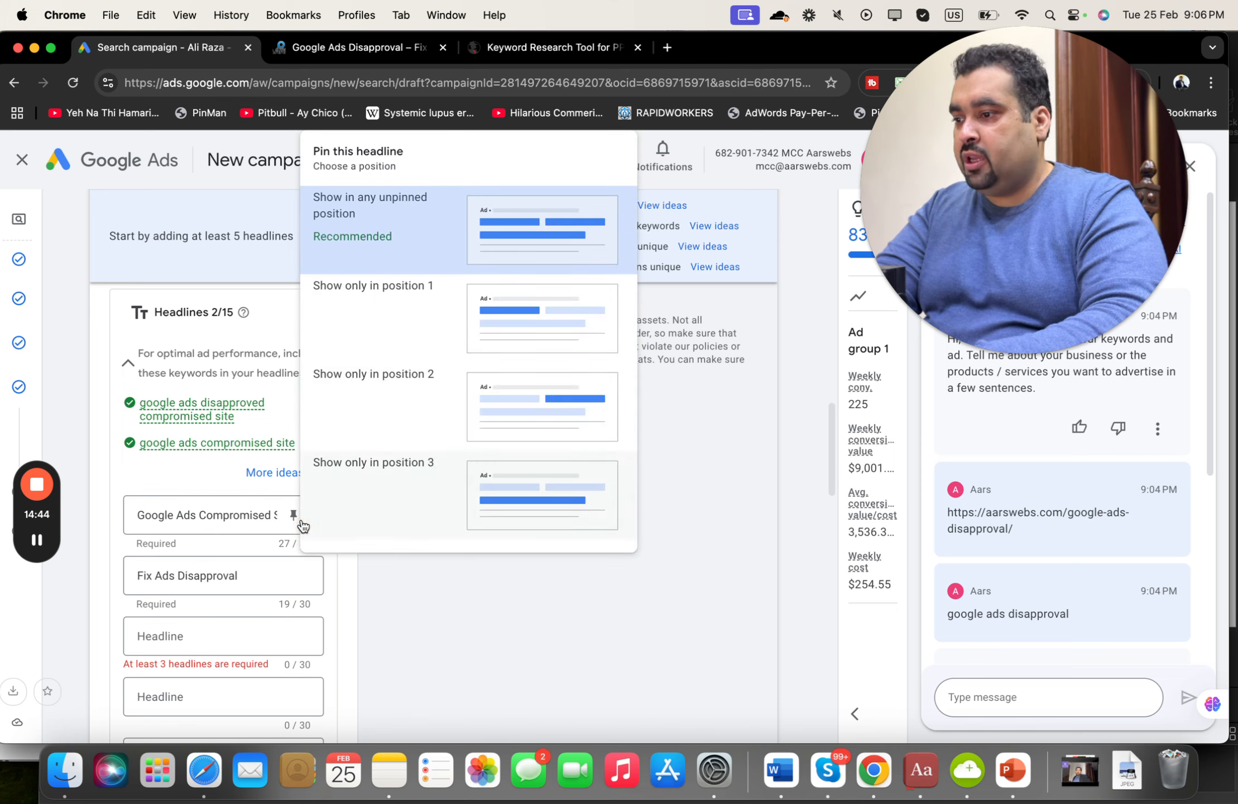
click(436, 333)
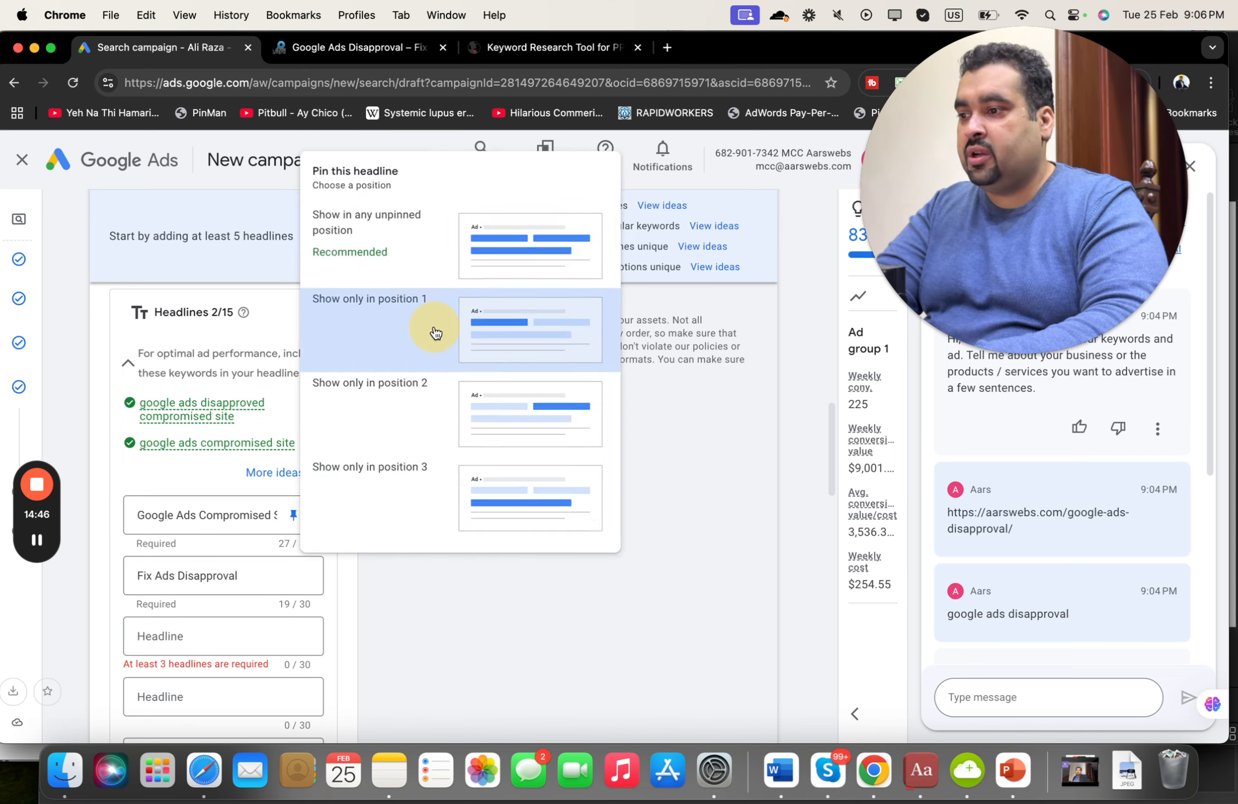
Step: Pin the second headline, "Fix Ads Disapproval", to show only in position 2
mouse_move(831, 435)
mouse_down()
mouse_move(831, 389)
mouse_move(830, 455)
mouse_up()
click(294, 479)
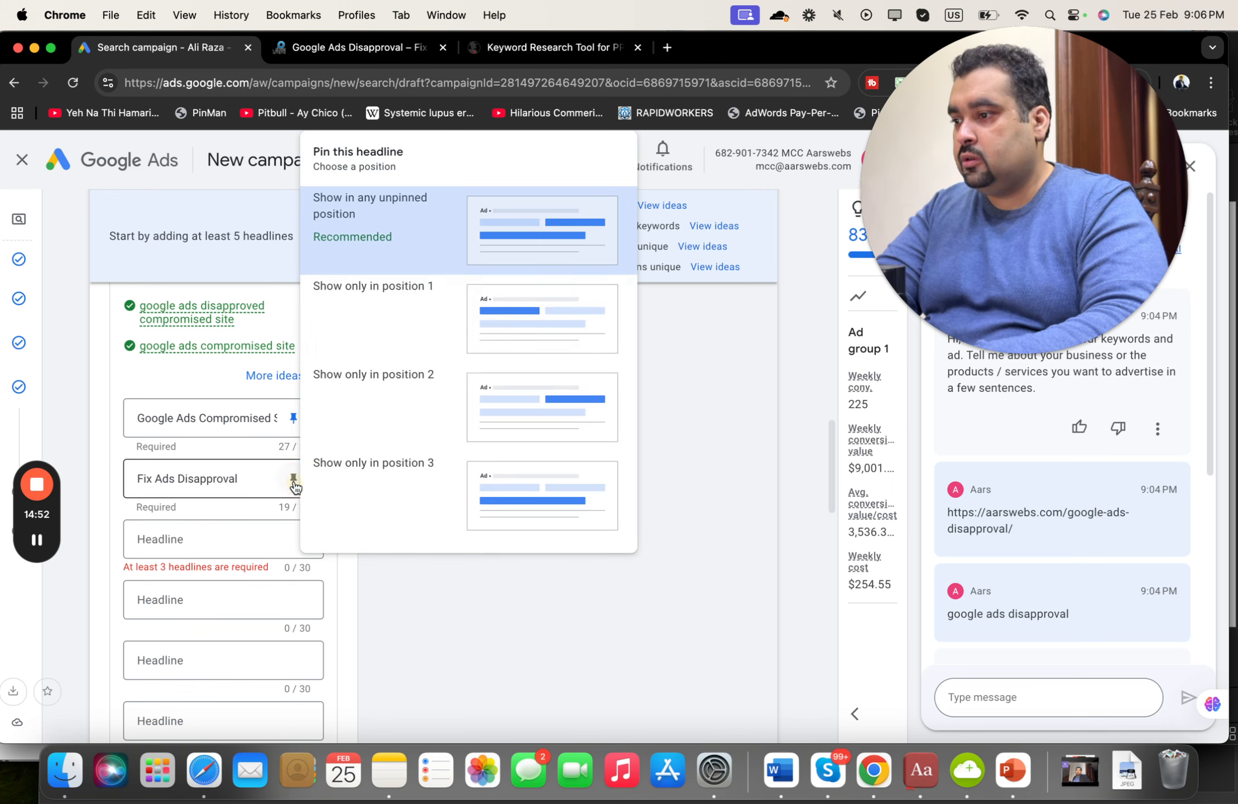
click(391, 388)
Step: Enter "$299 Only" as the ad's third headline and pin it to show only in position 3
click(250, 539)
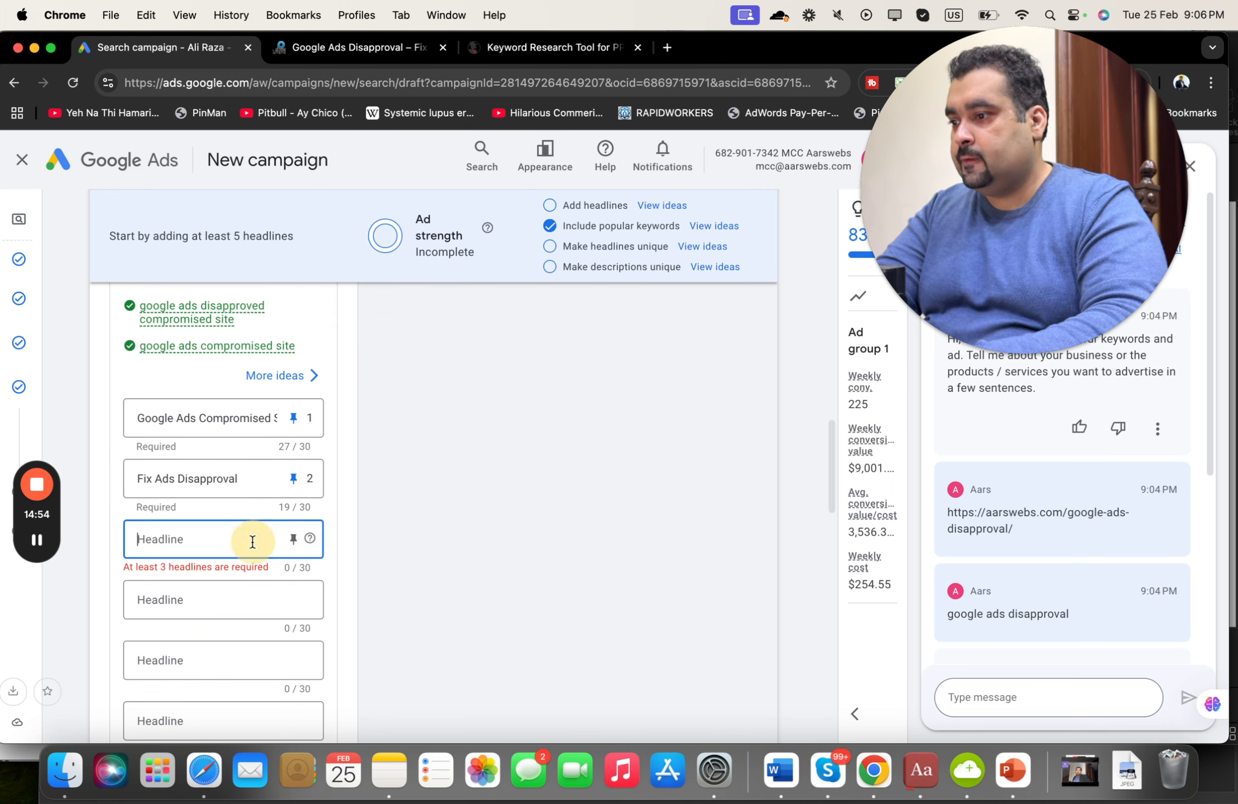
text($2)
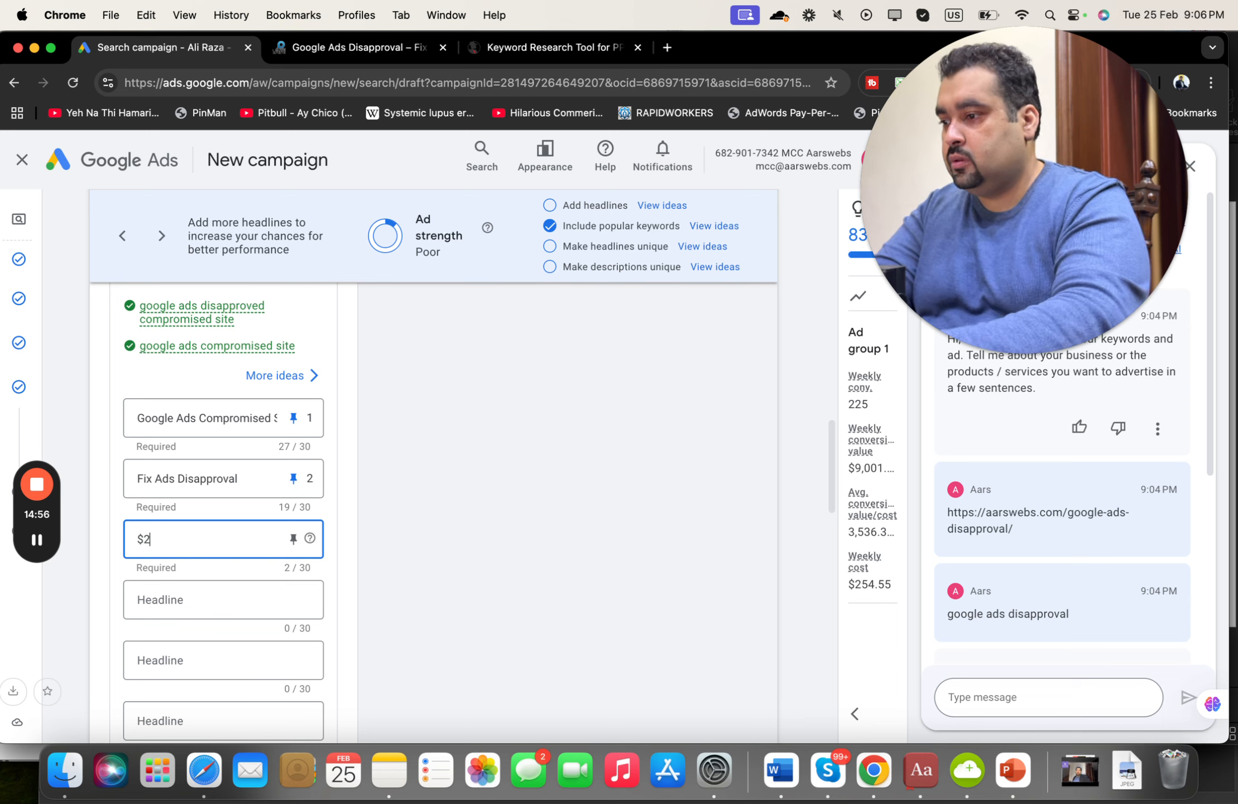
text(99 Only)
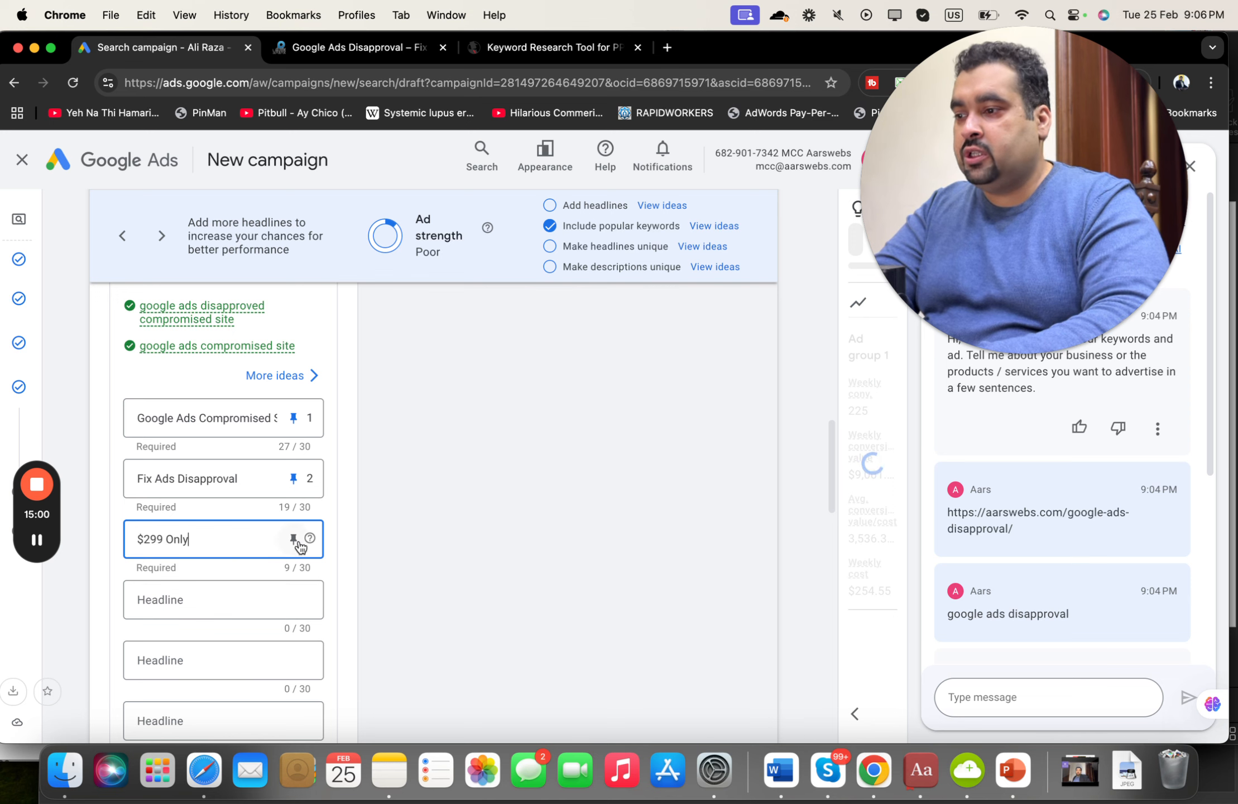
click(293, 542)
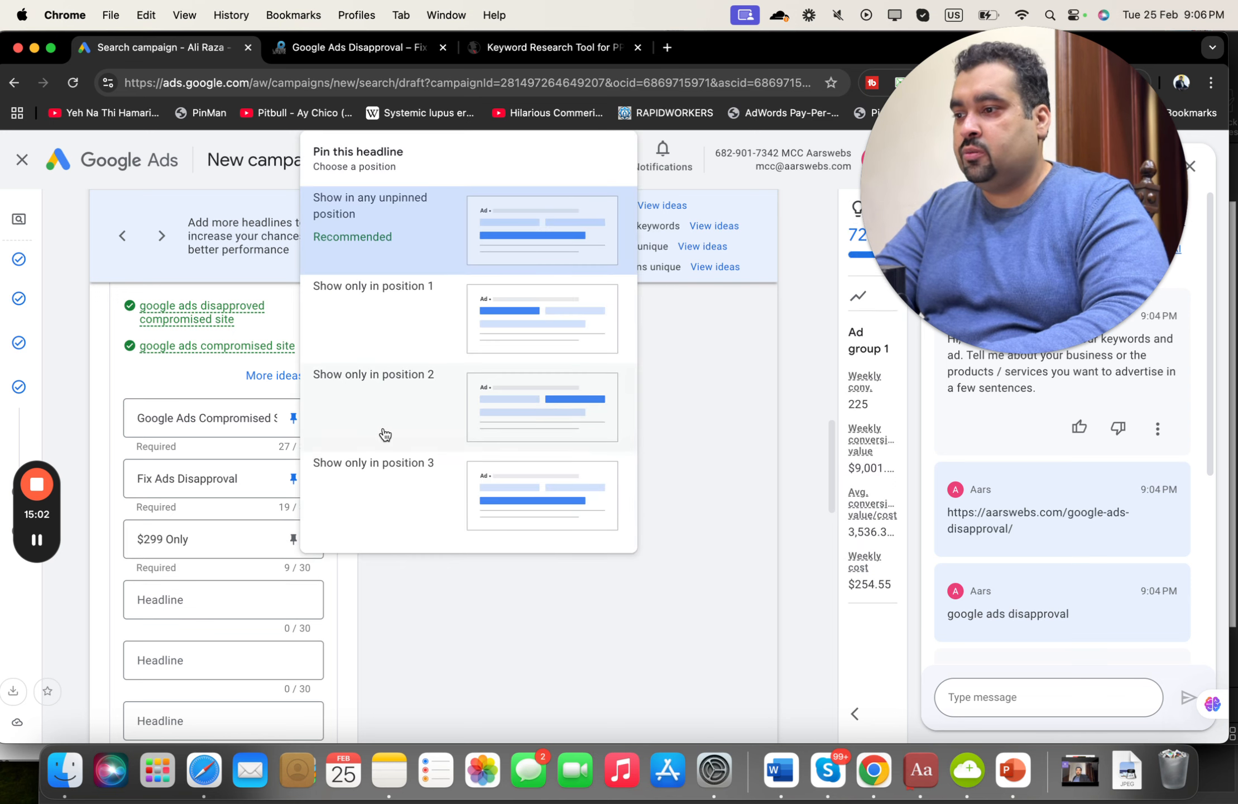
click(388, 467)
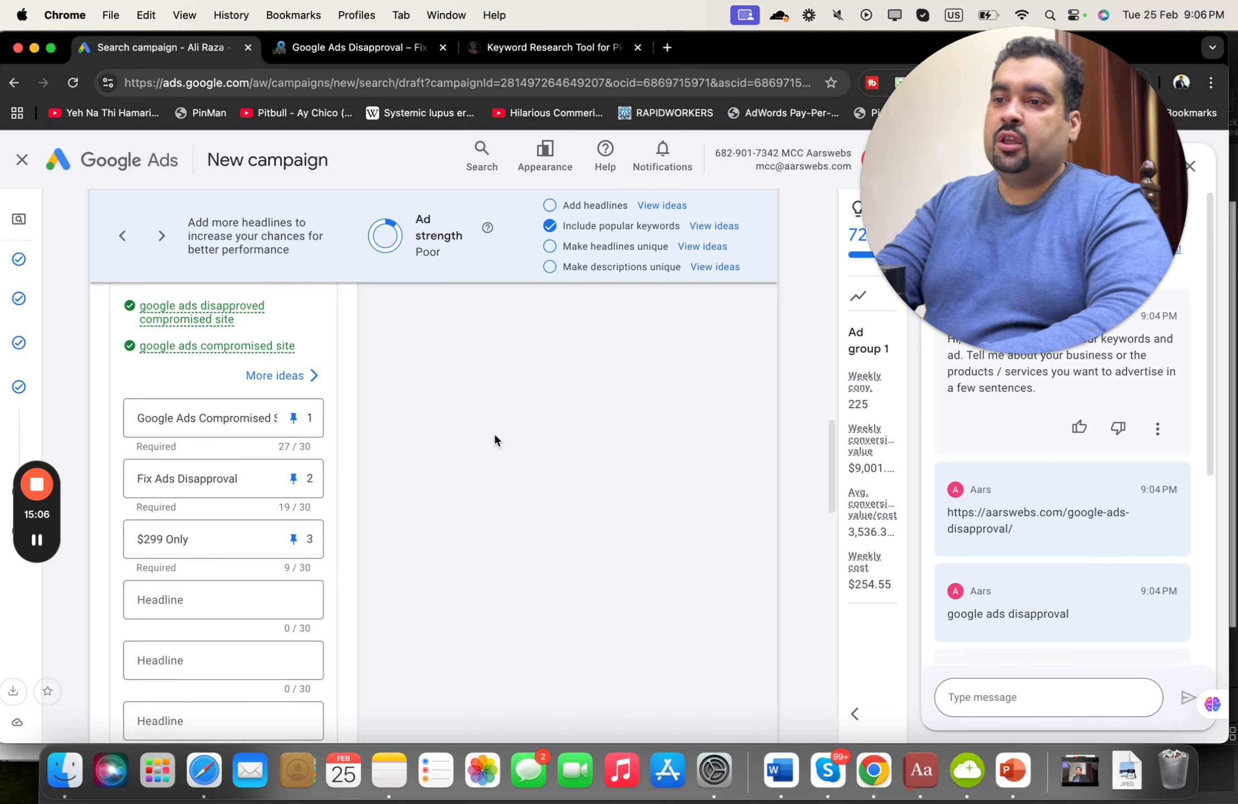
Step: Add the suggested description "Google Ads Disapproval 2025 - Restoration Service By A Google Partner" to the ad
drag(828, 436, 849, 529)
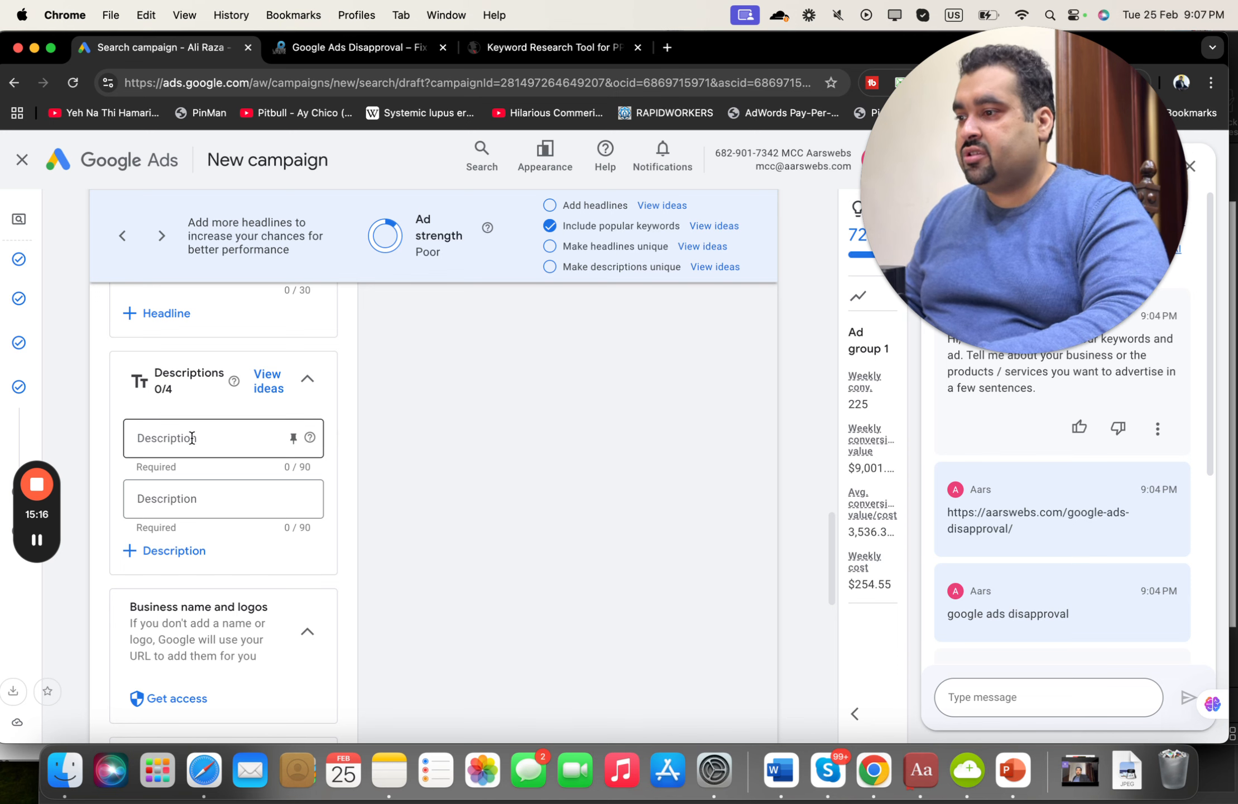
click(270, 383)
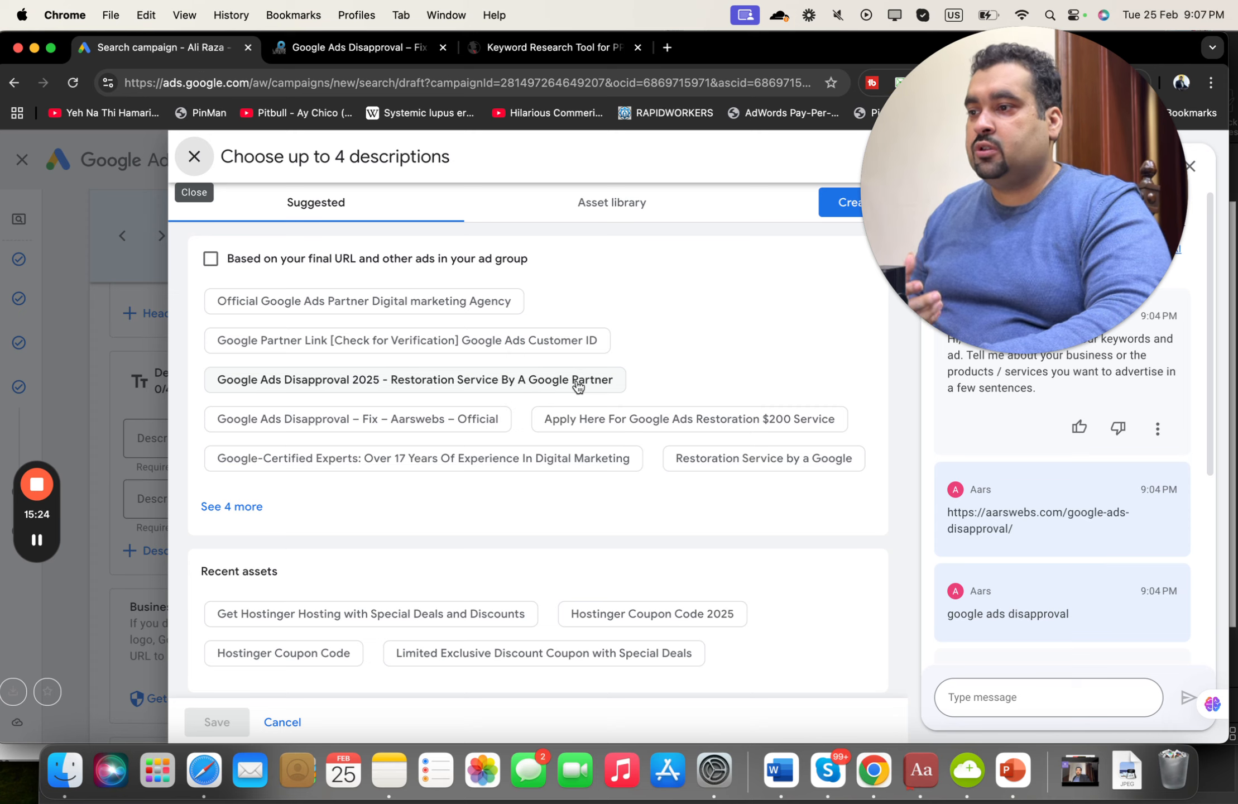
click(554, 383)
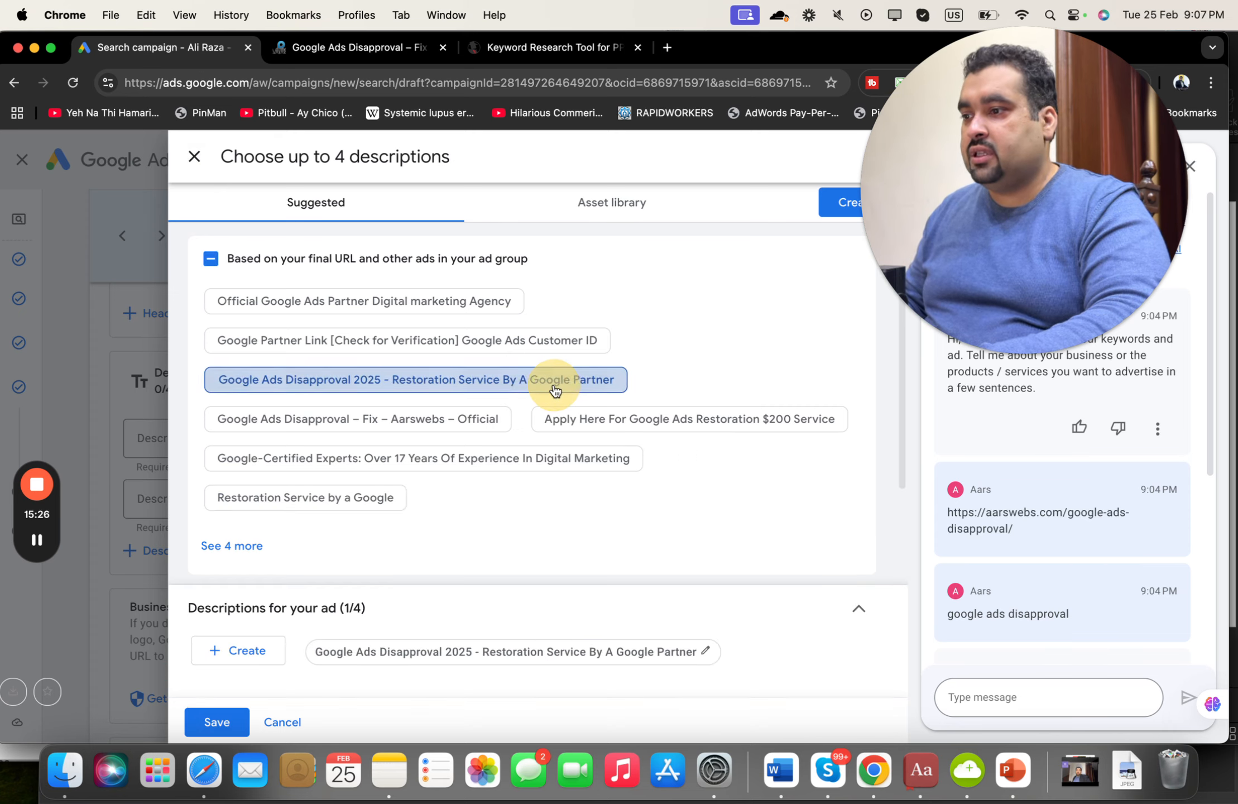
click(217, 722)
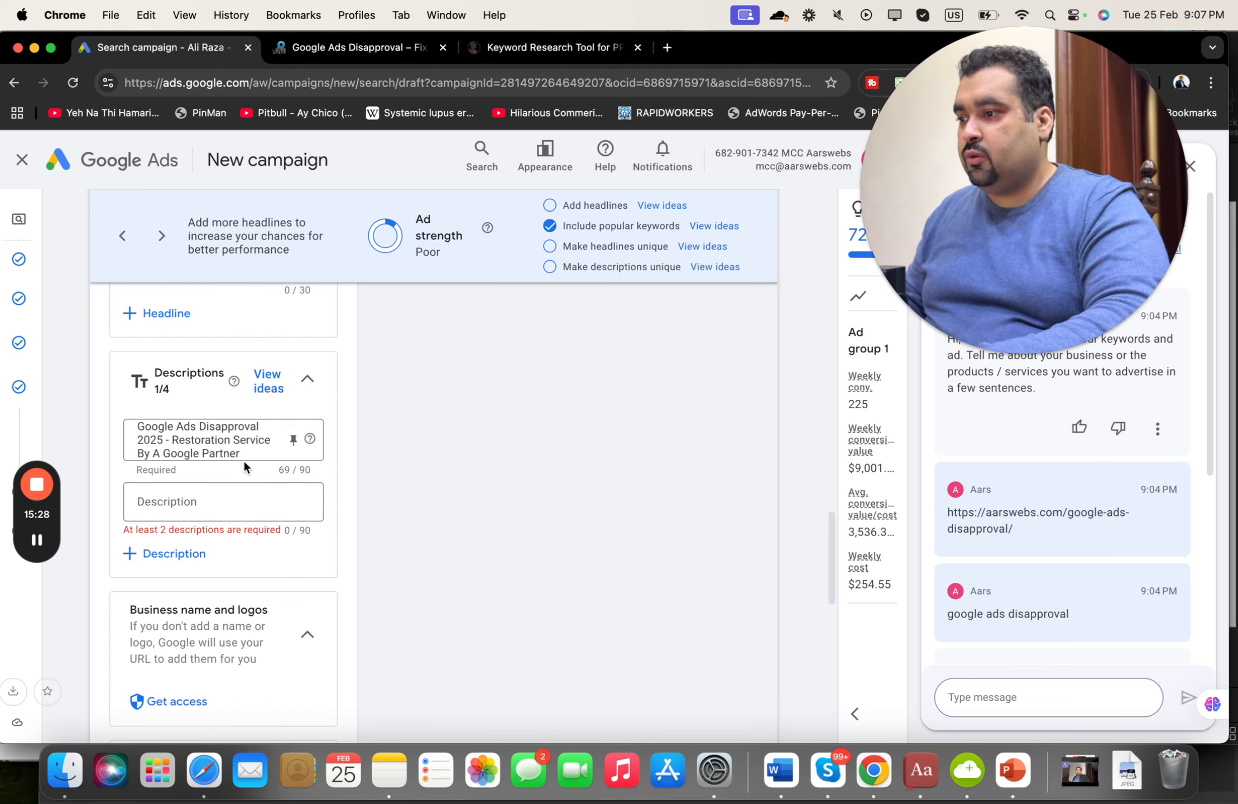
Step: Enter "Hire Us Today - Get Google Ads Sorted" as the ad's second description
click(241, 501)
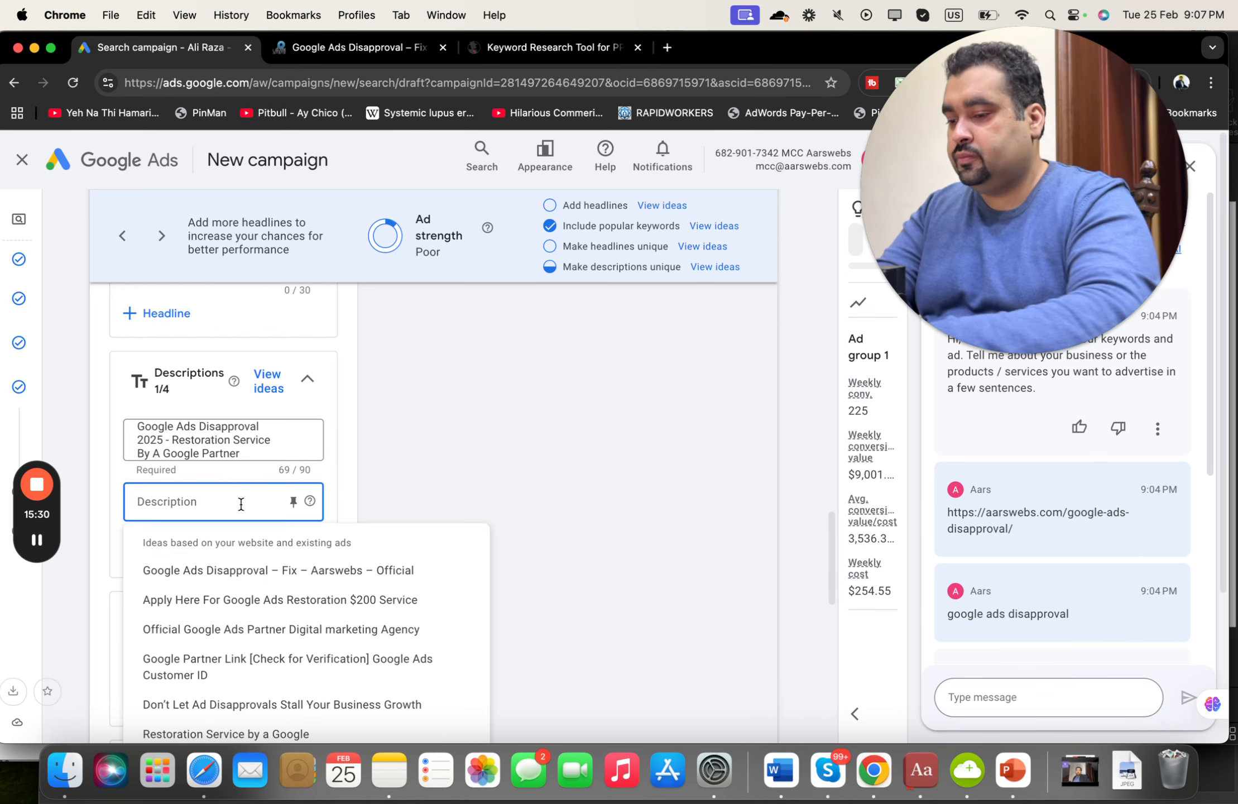
text(Hire Us T)
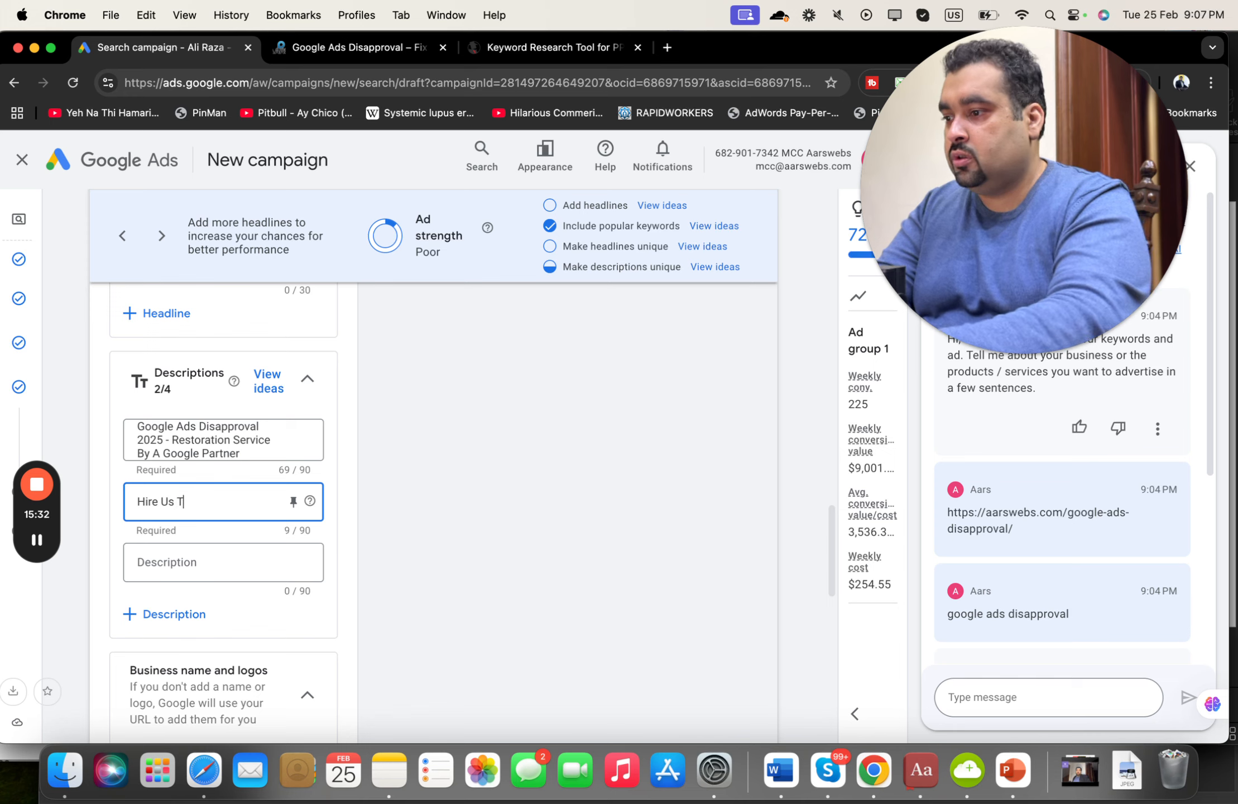
text(oday )
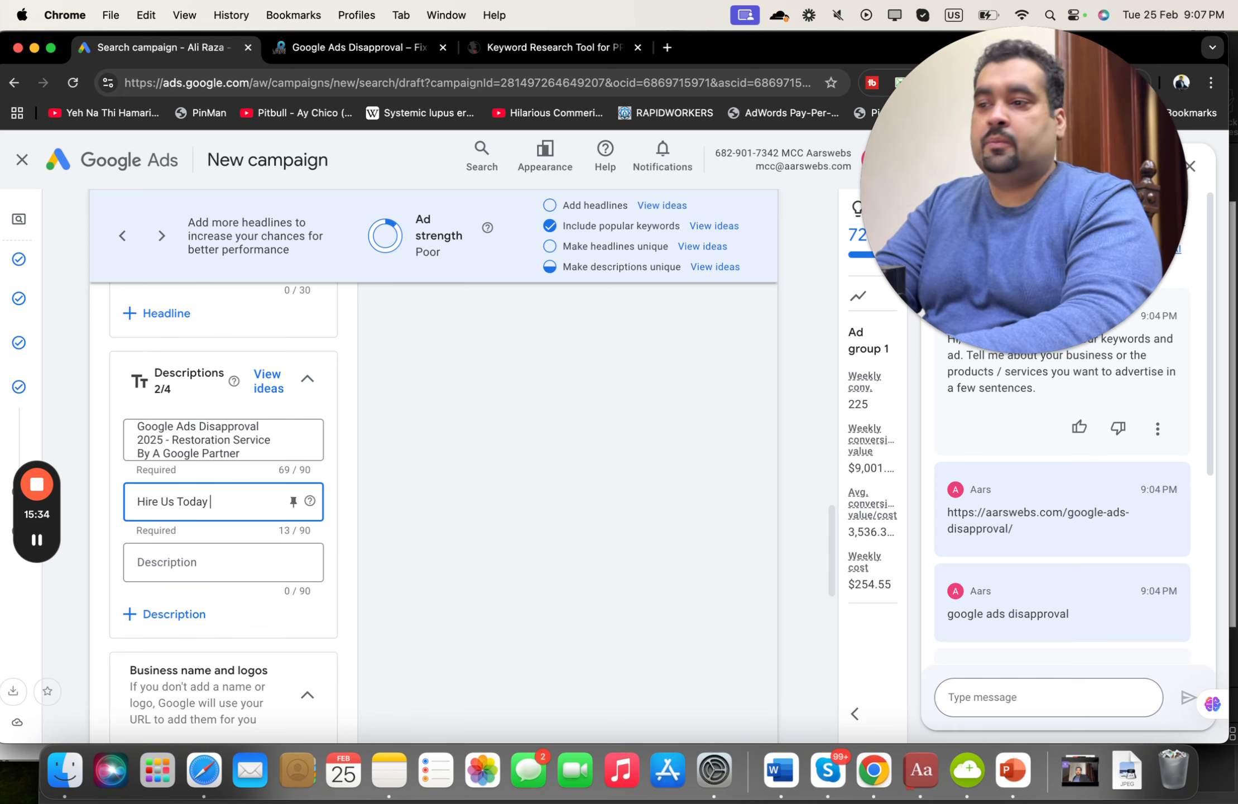
text(-)
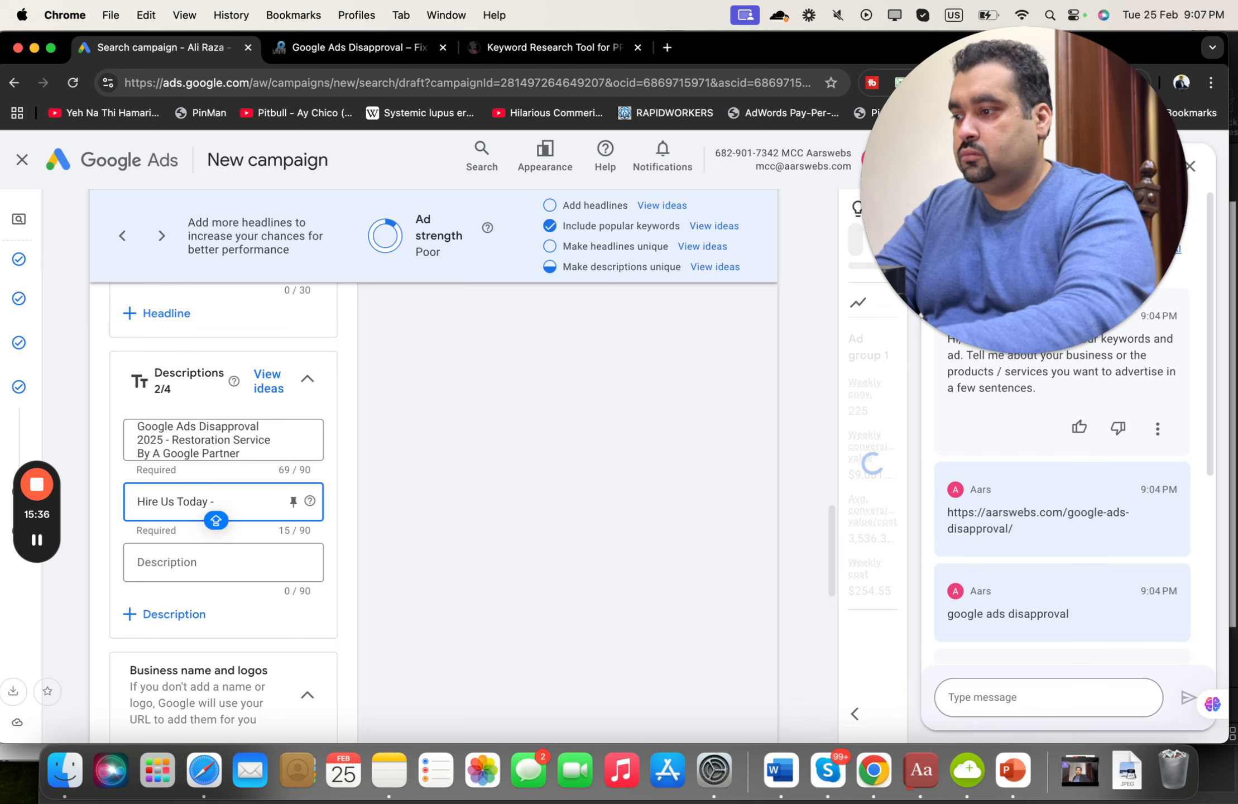
text( Get Google Ads Sorted)
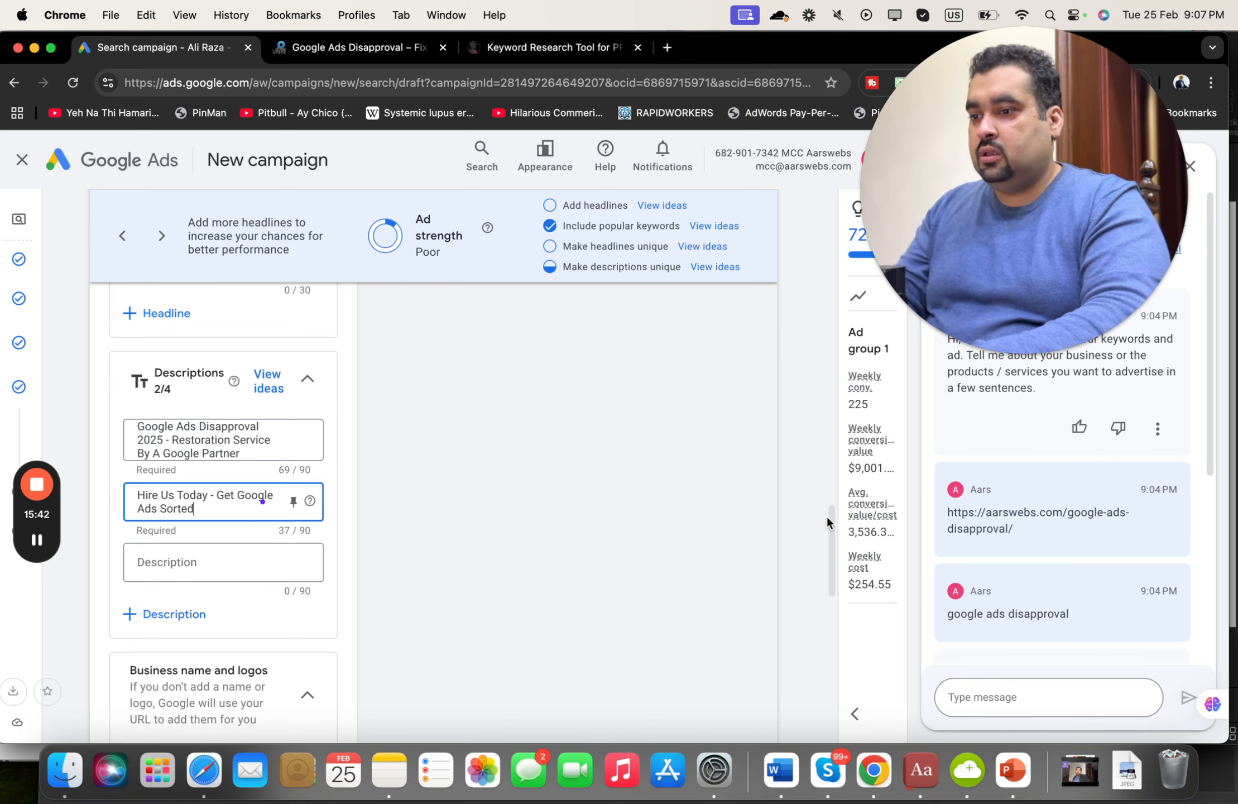
Step: Look over the ad's sitelinks, callouts and additional asset types, and finish the ad without adding more assets
drag(827, 522, 832, 564)
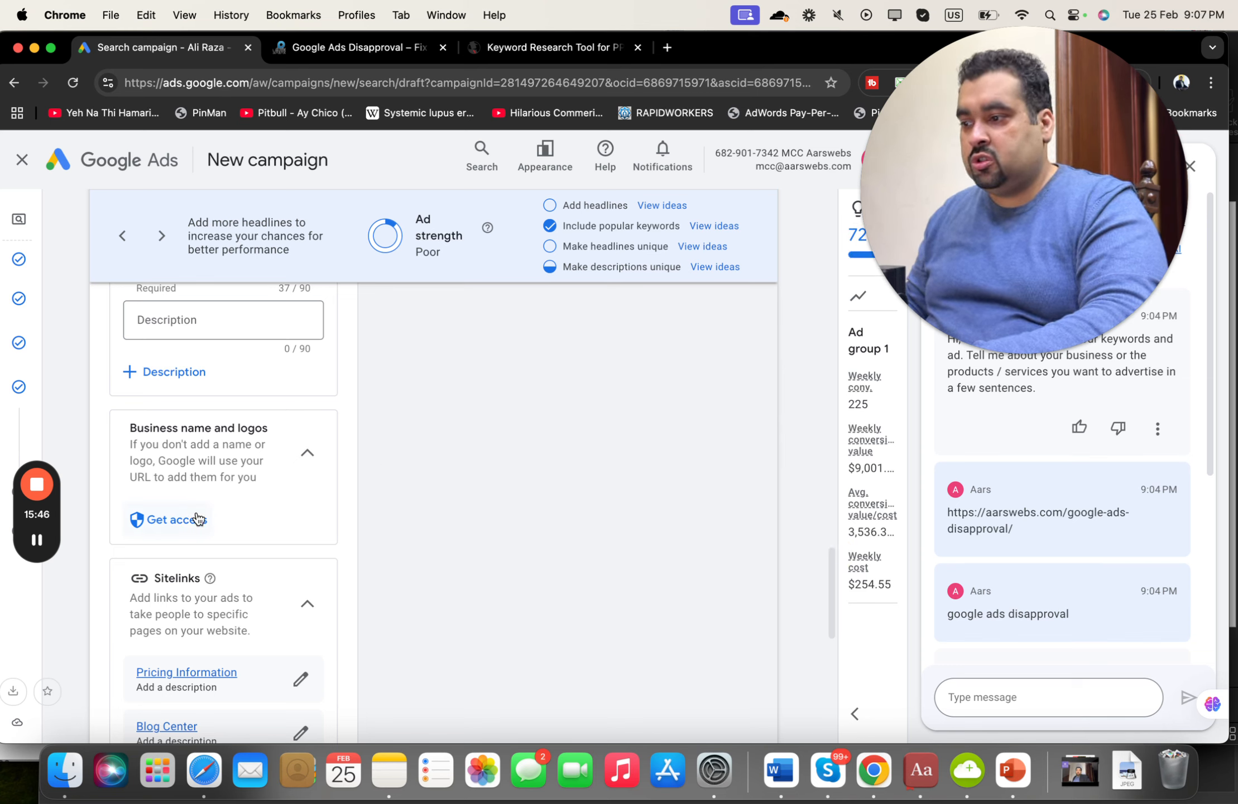
drag(831, 580, 831, 616)
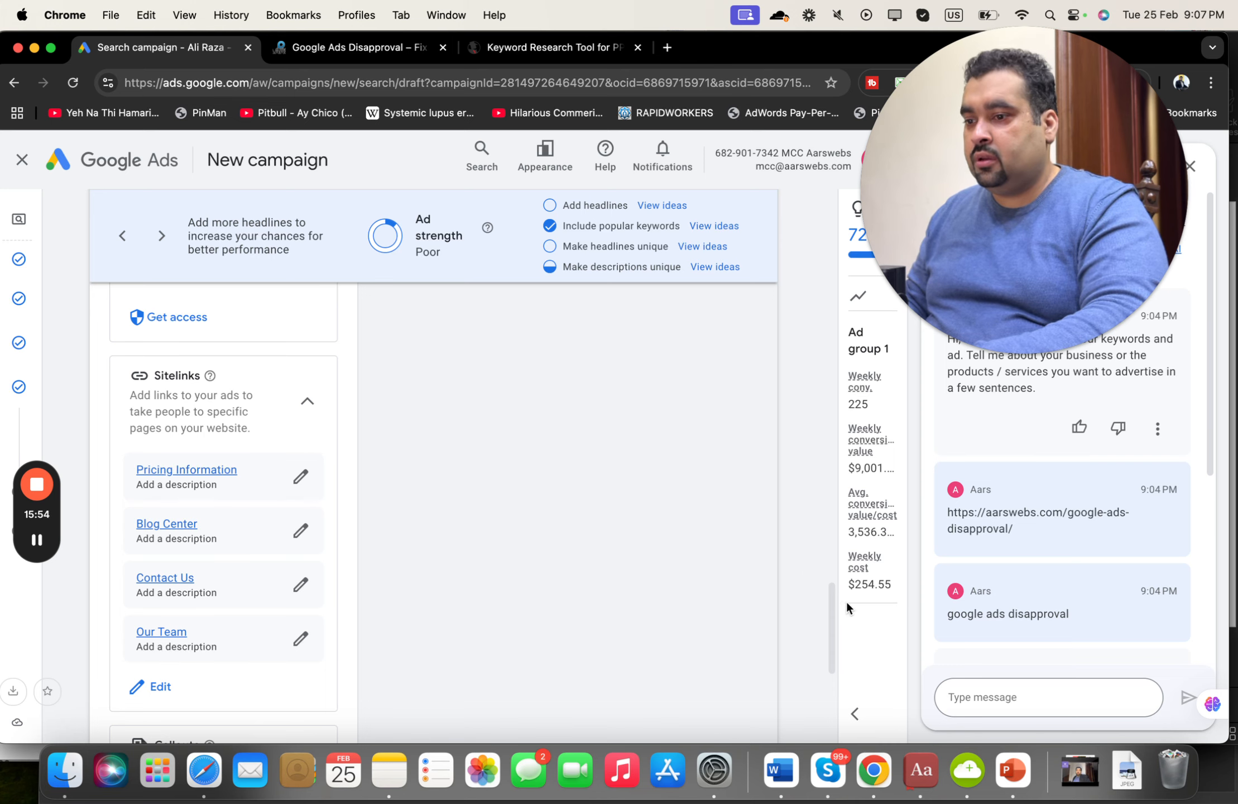
drag(830, 619, 830, 662)
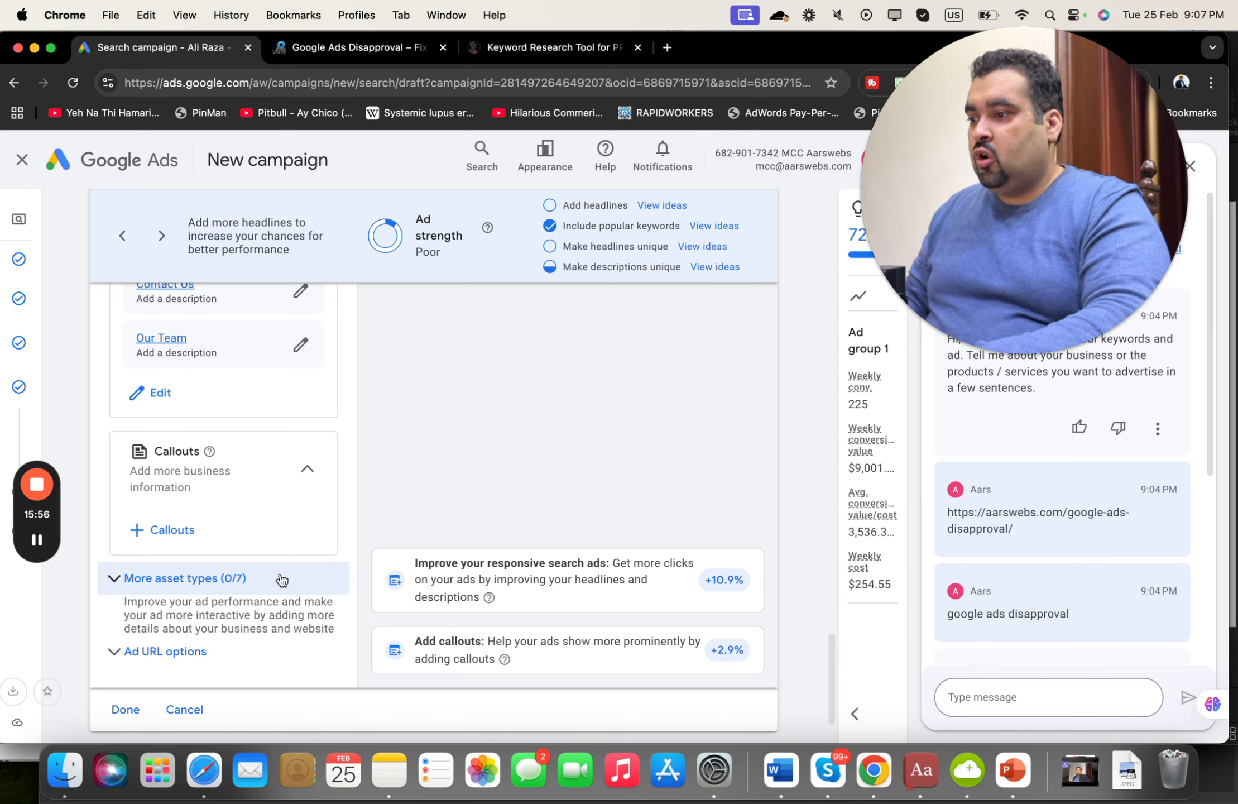
click(173, 580)
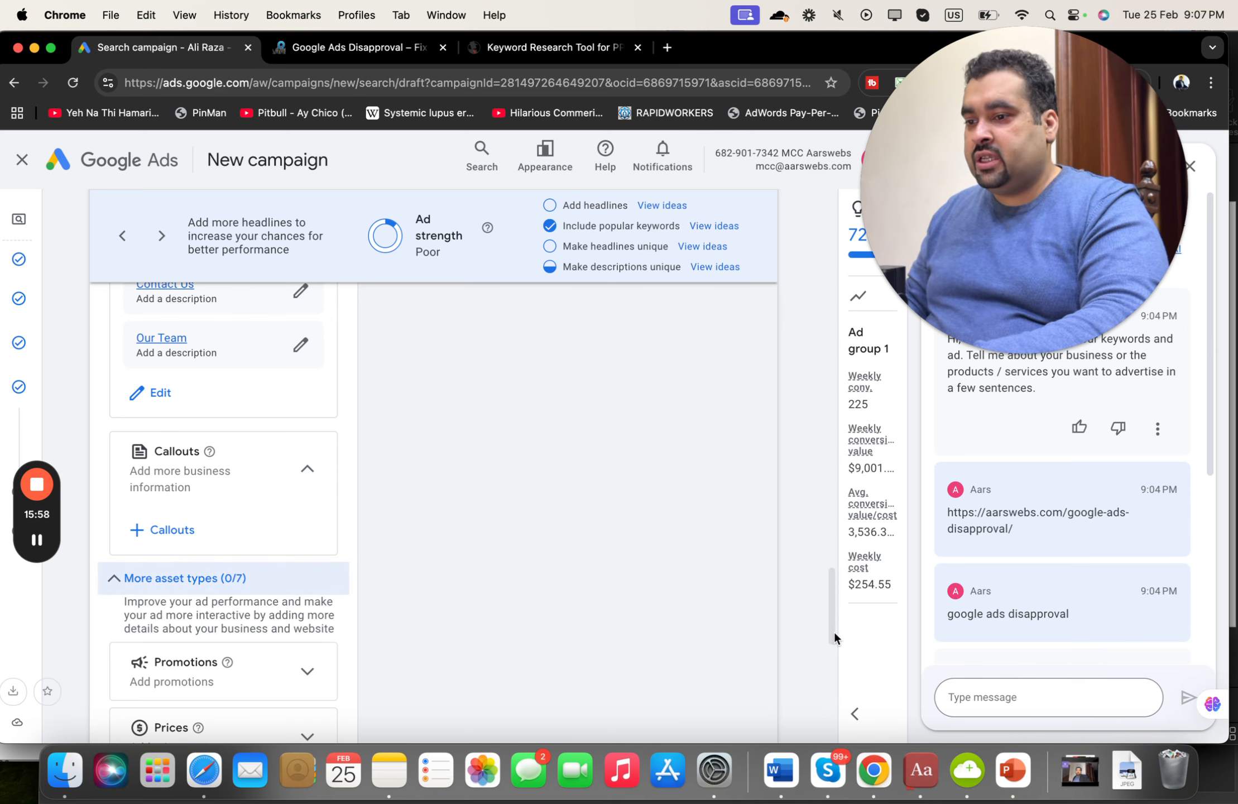
drag(834, 632, 833, 681)
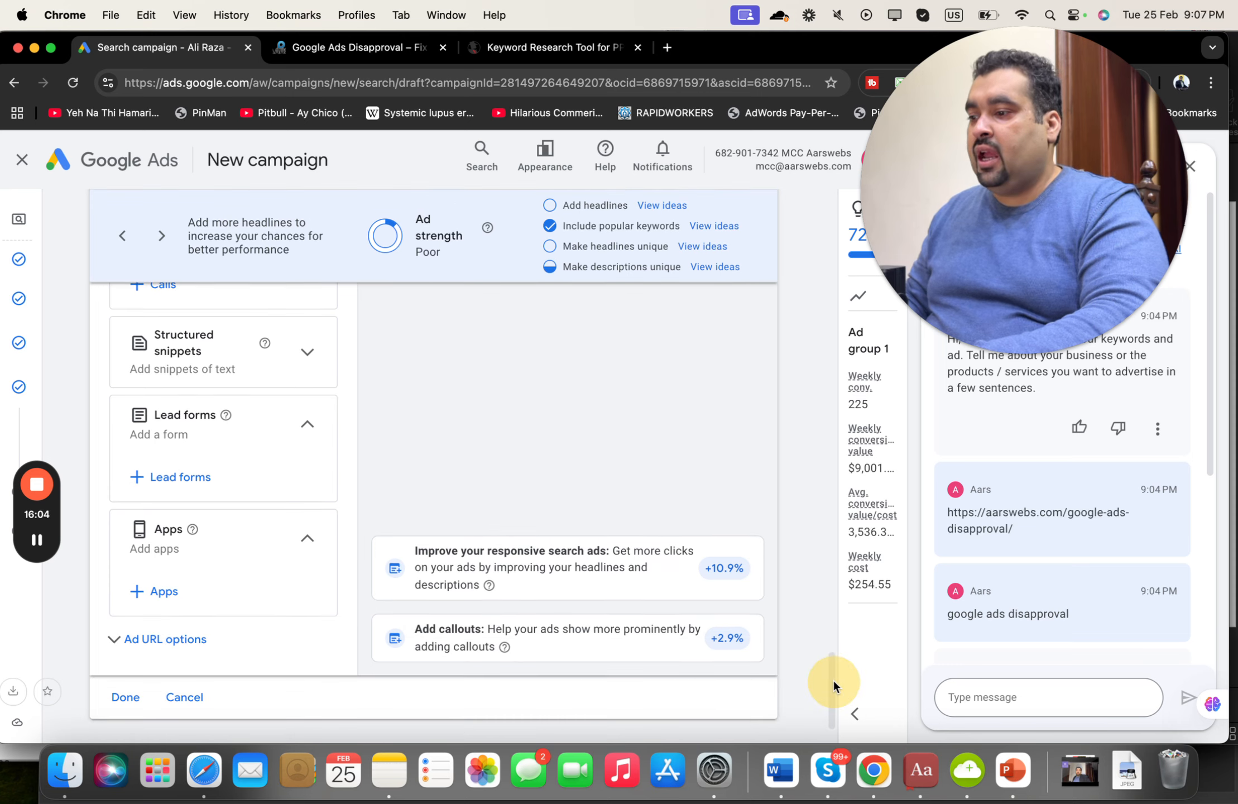
click(127, 697)
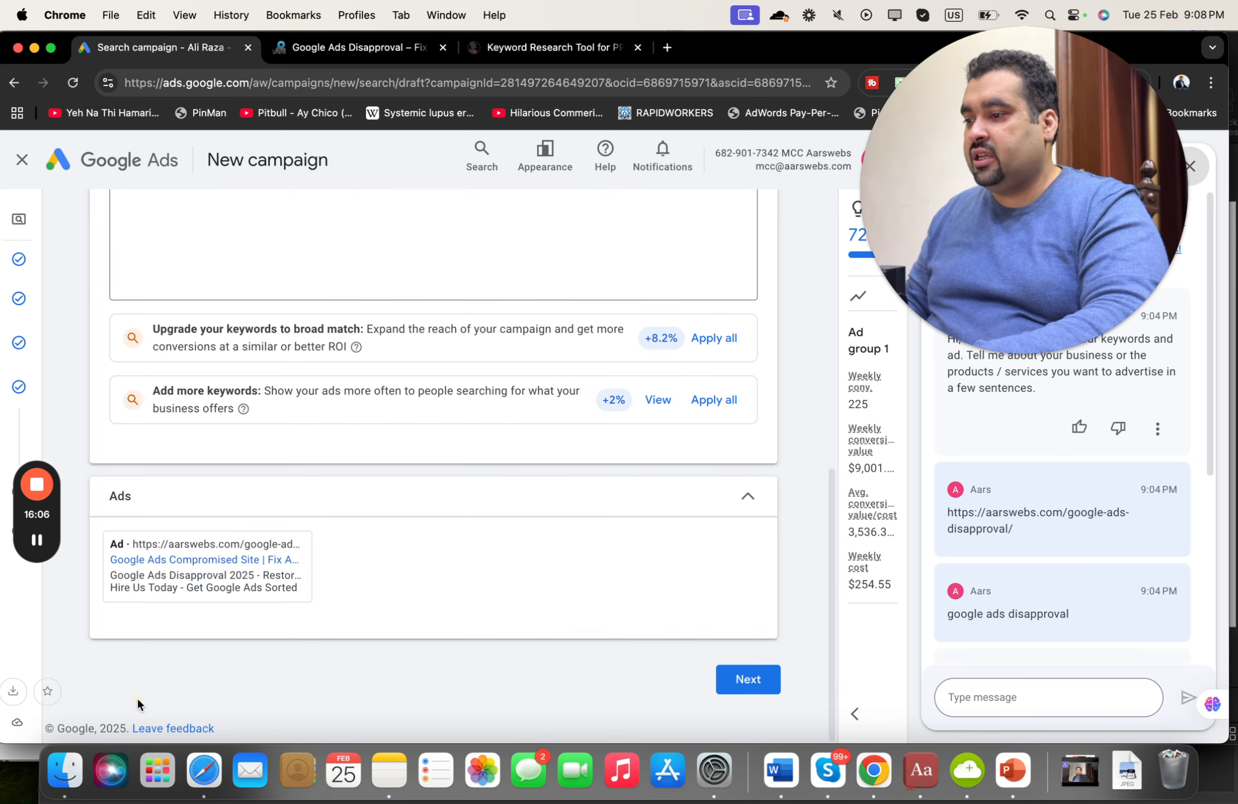
Step: Compare the suggested budget estimates, choose the $29.09 average daily budget, and proceed to the campaign review
click(754, 680)
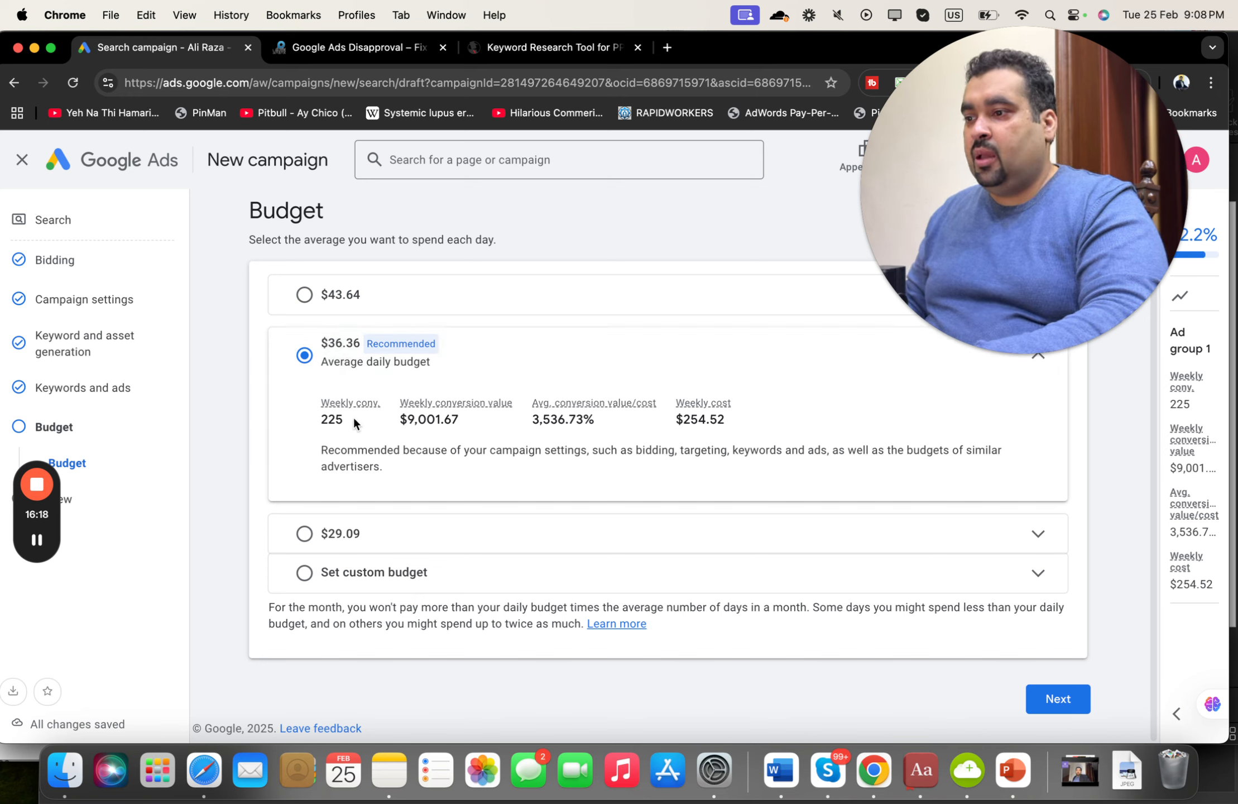
drag(353, 418, 329, 418)
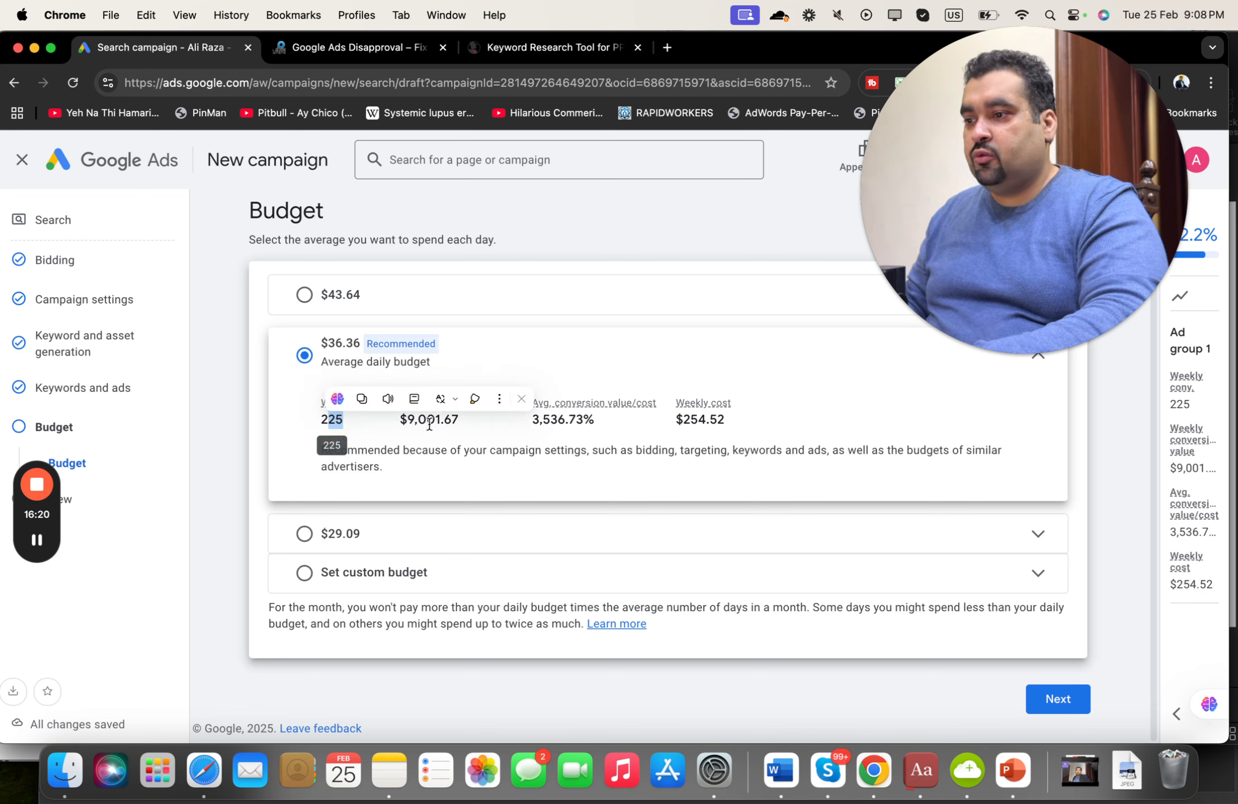
click(360, 531)
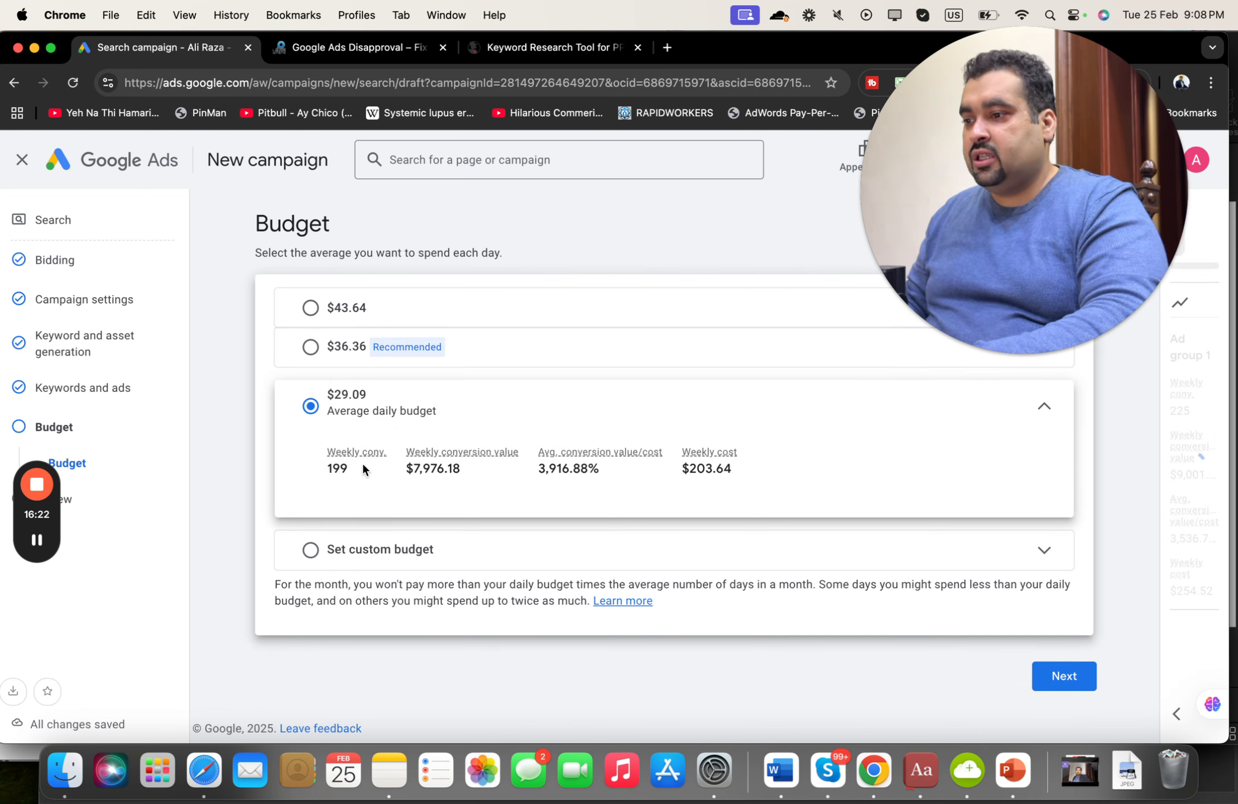
mouse_move(380, 445)
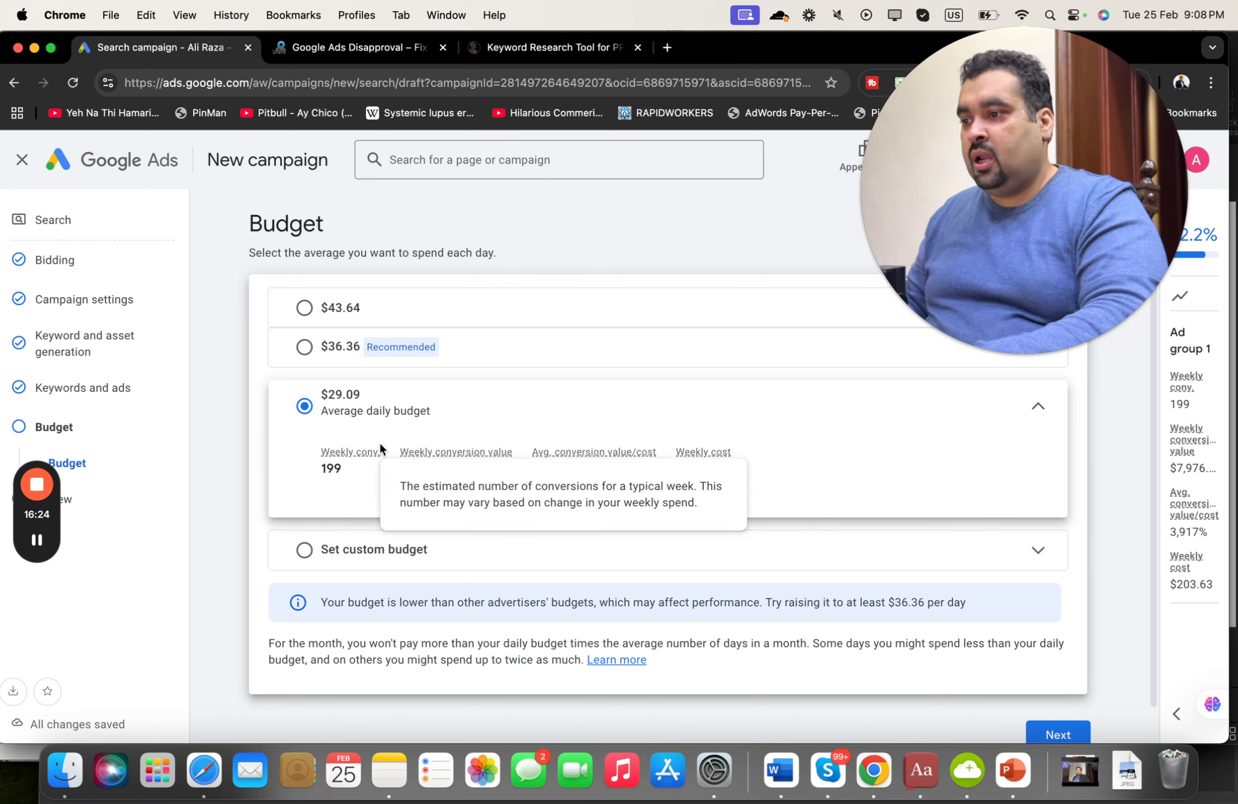
click(359, 550)
scroll(363, 405, down, 3)
click(1060, 689)
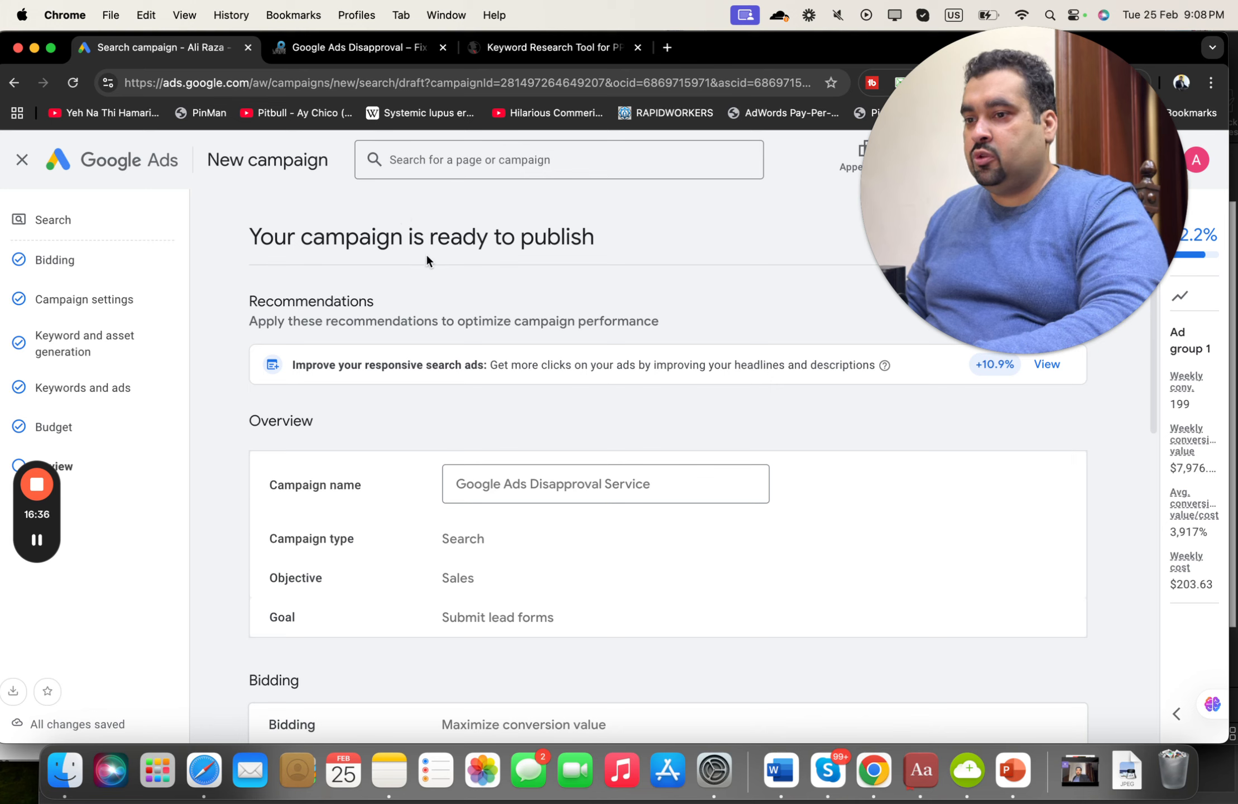
Step: Check the campaign summary through to the budget and publish the campaign
mouse_move(904, 201)
mouse_down()
mouse_move(842, 188)
mouse_move(893, 179)
mouse_up()
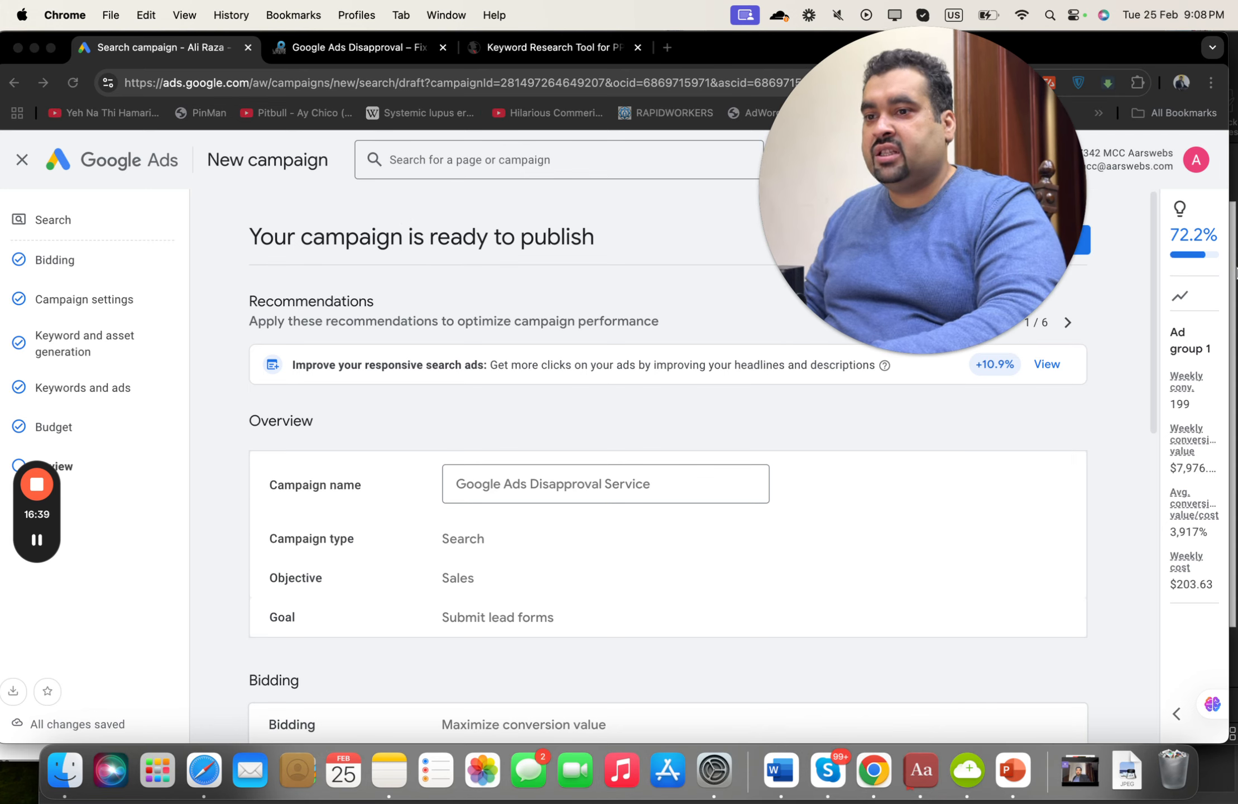
click(1150, 274)
drag(1151, 311, 1112, 656)
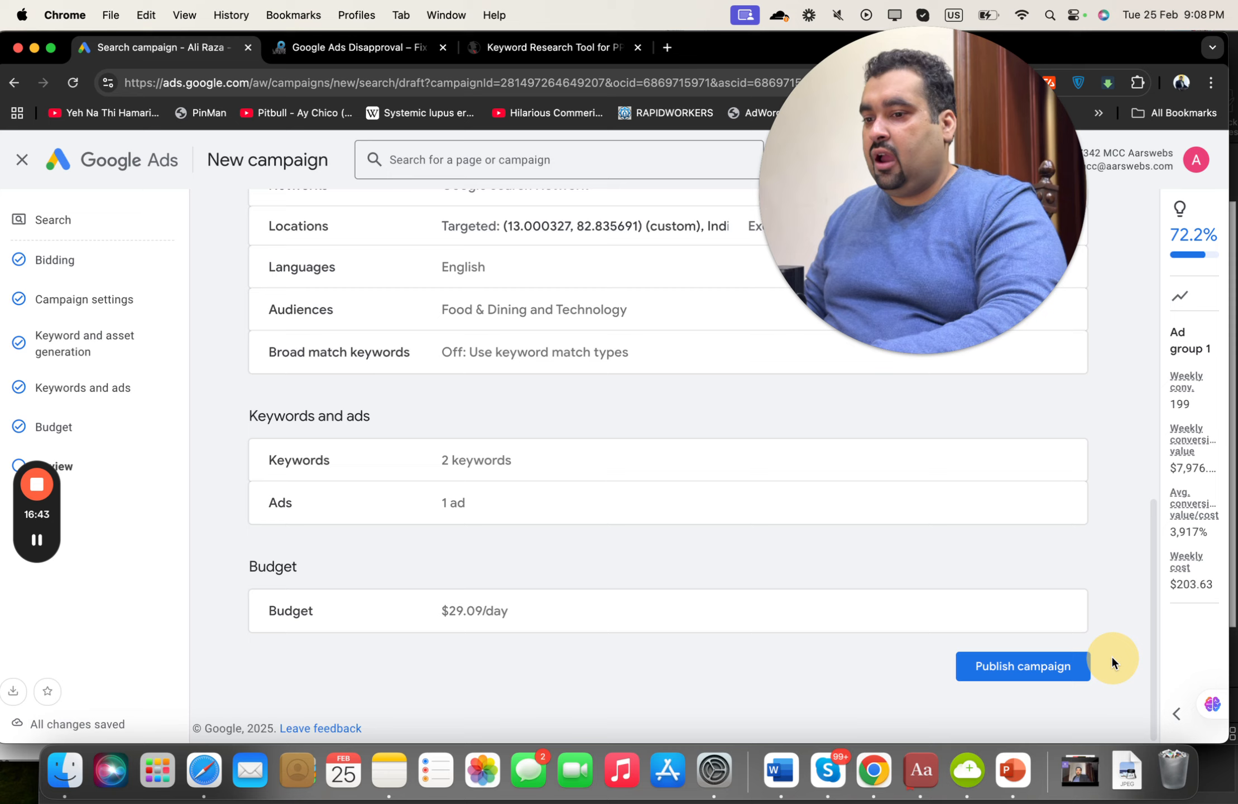
click(1024, 670)
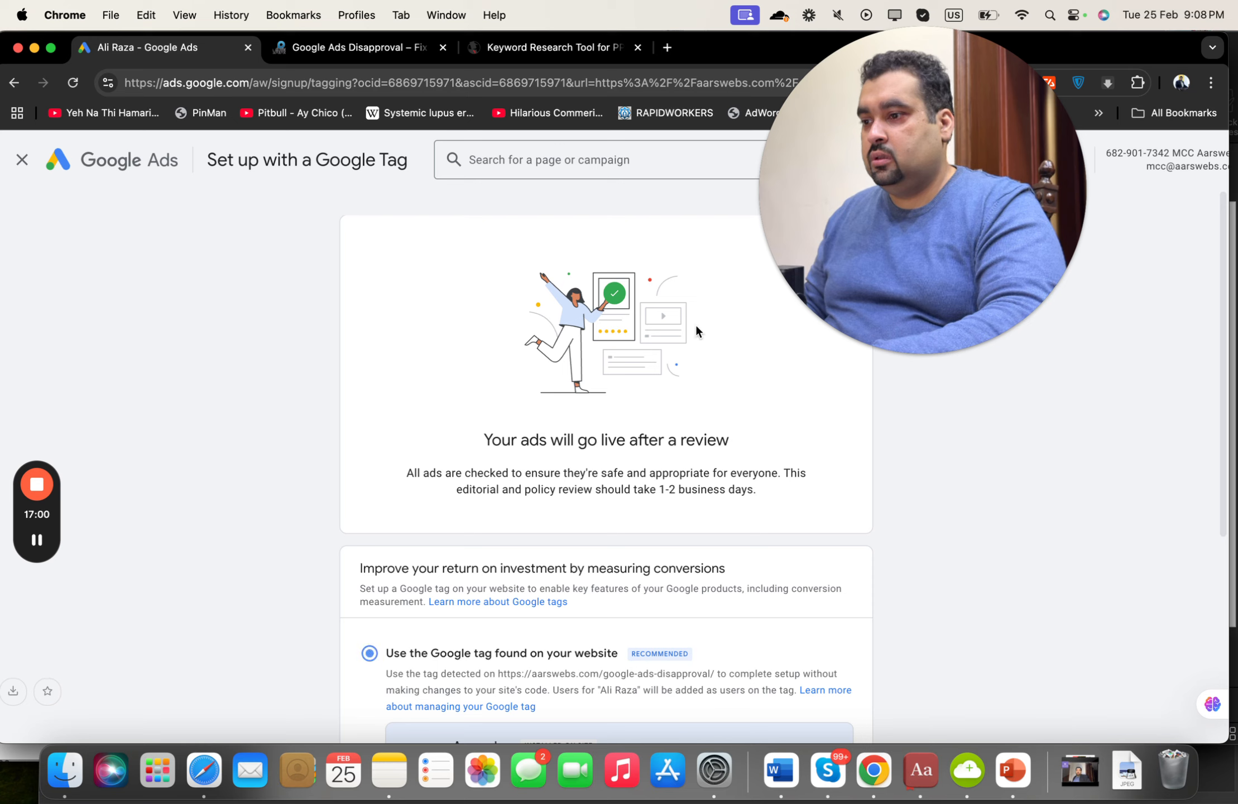
Step: Read the ad review notice and confirm using the Google tag found on the website for conversion measurement
drag(726, 440, 469, 449)
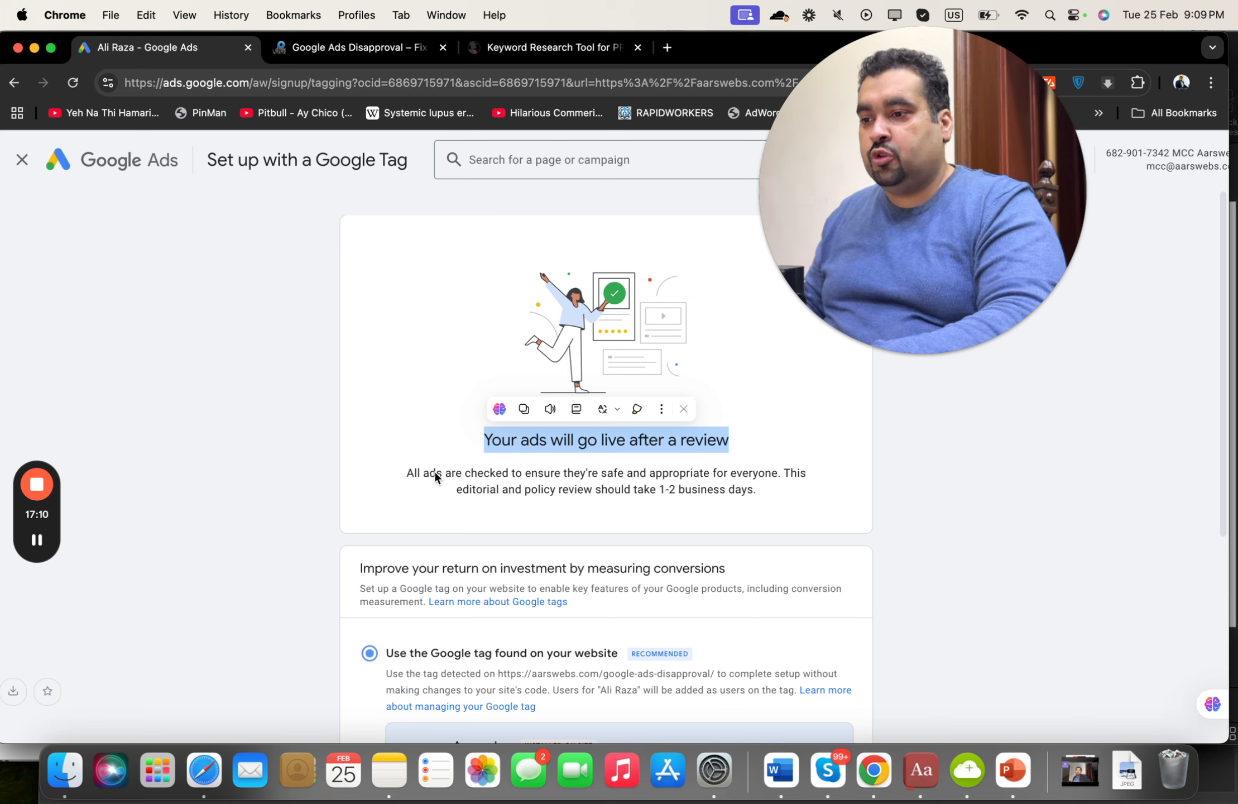
mouse_move(942, 327)
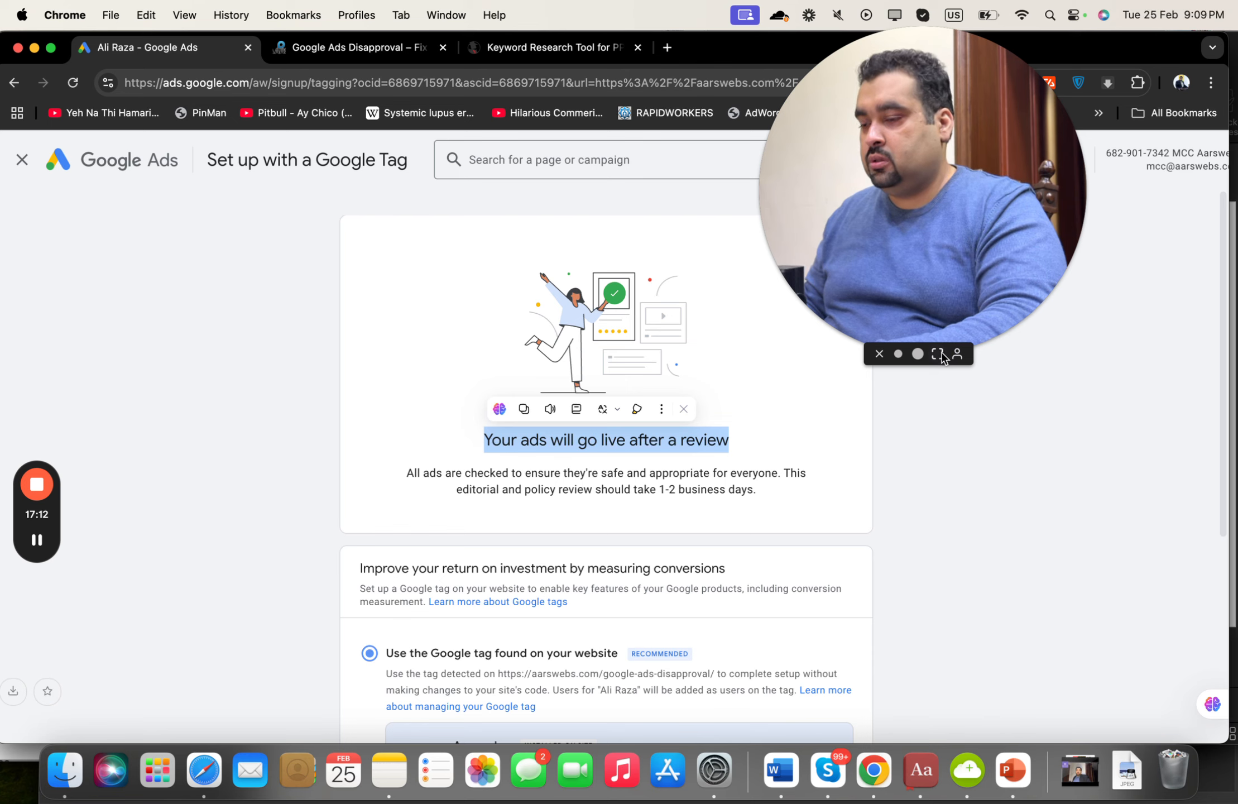
drag(1212, 418, 1216, 533)
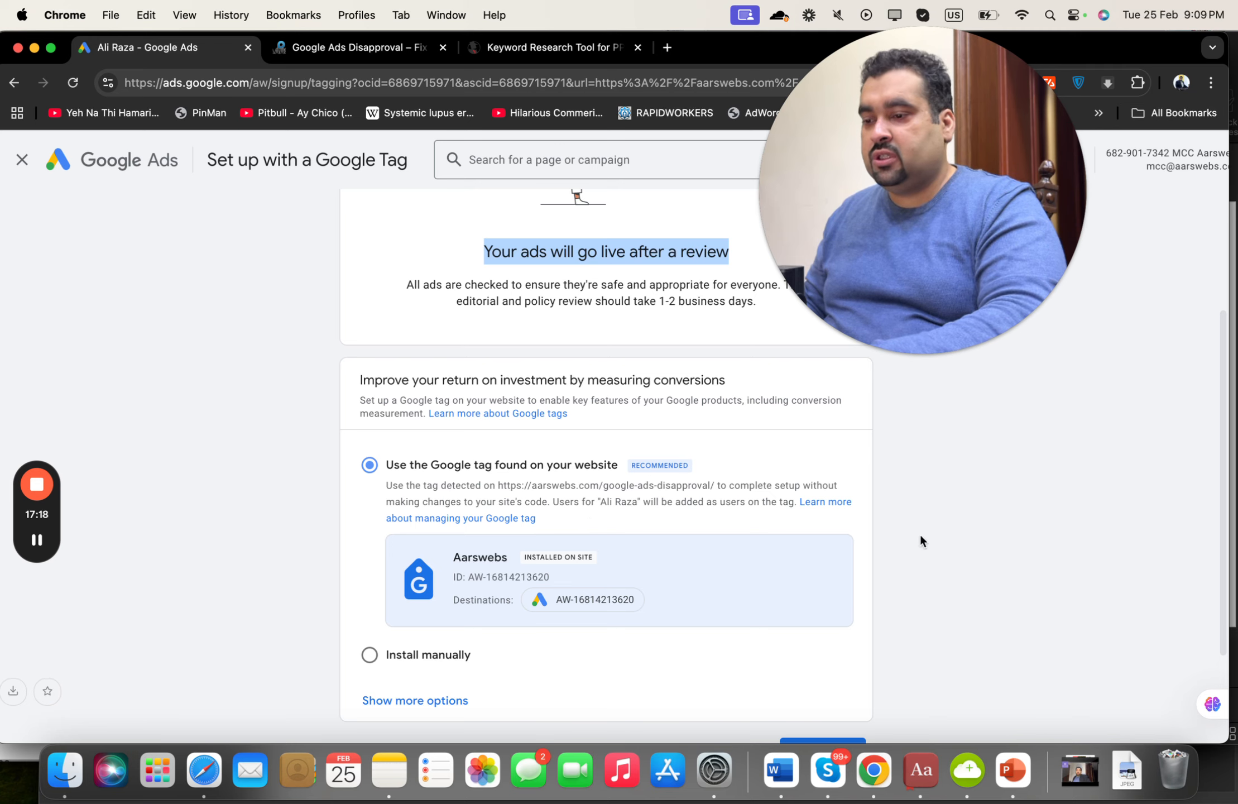
drag(1219, 486, 1210, 545)
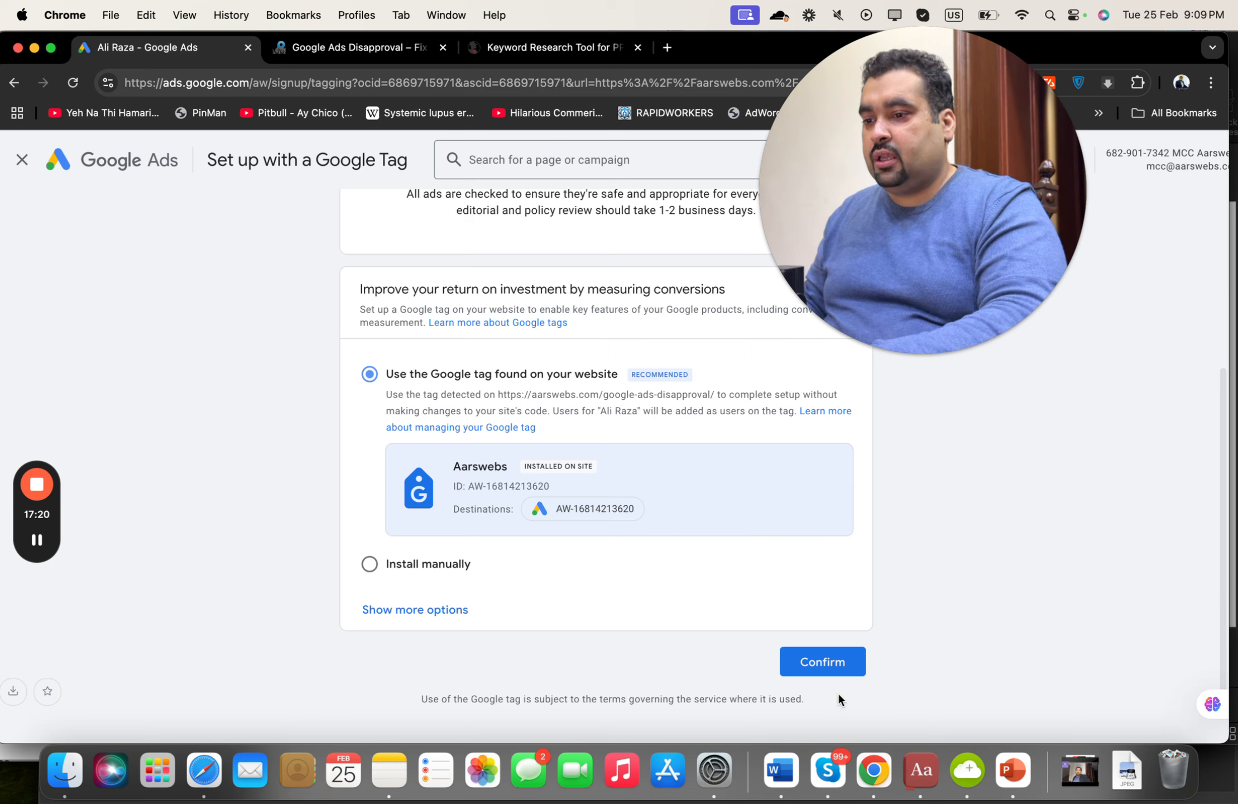
click(846, 668)
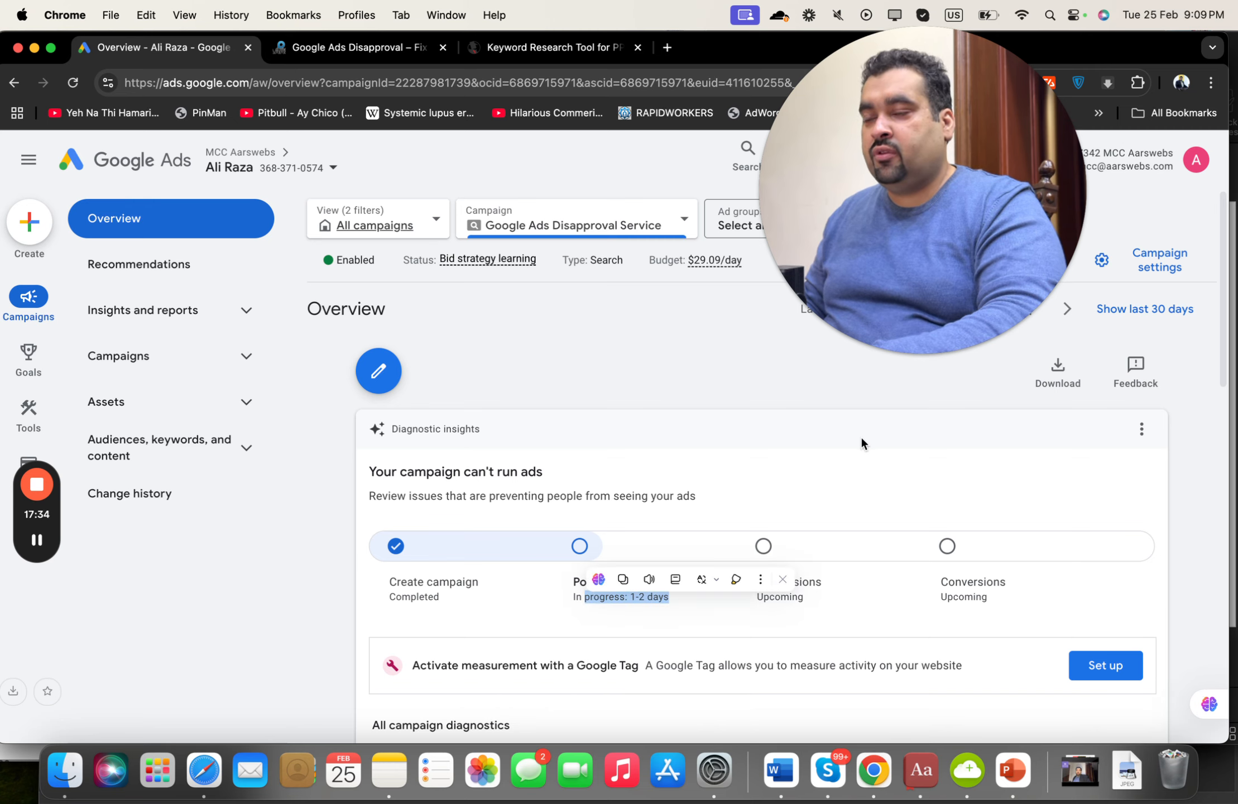
mouse_move(959, 353)
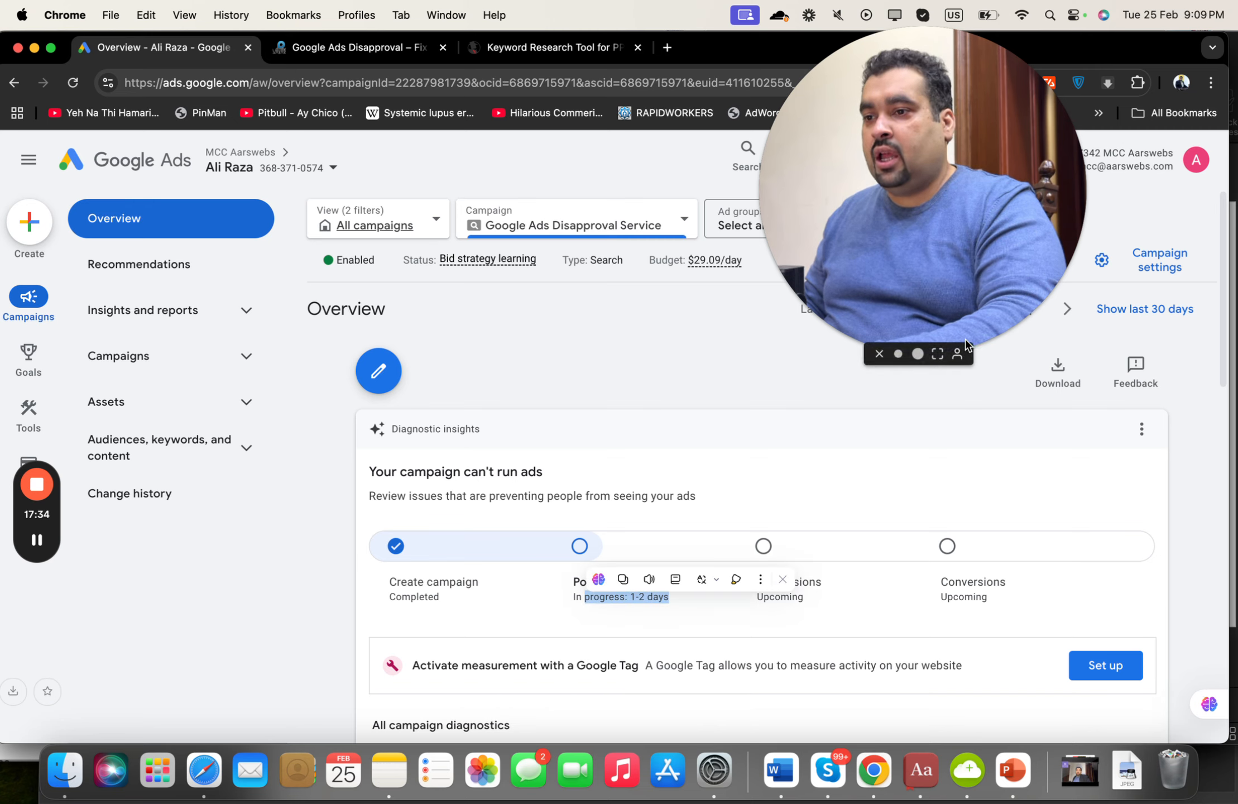
click(938, 355)
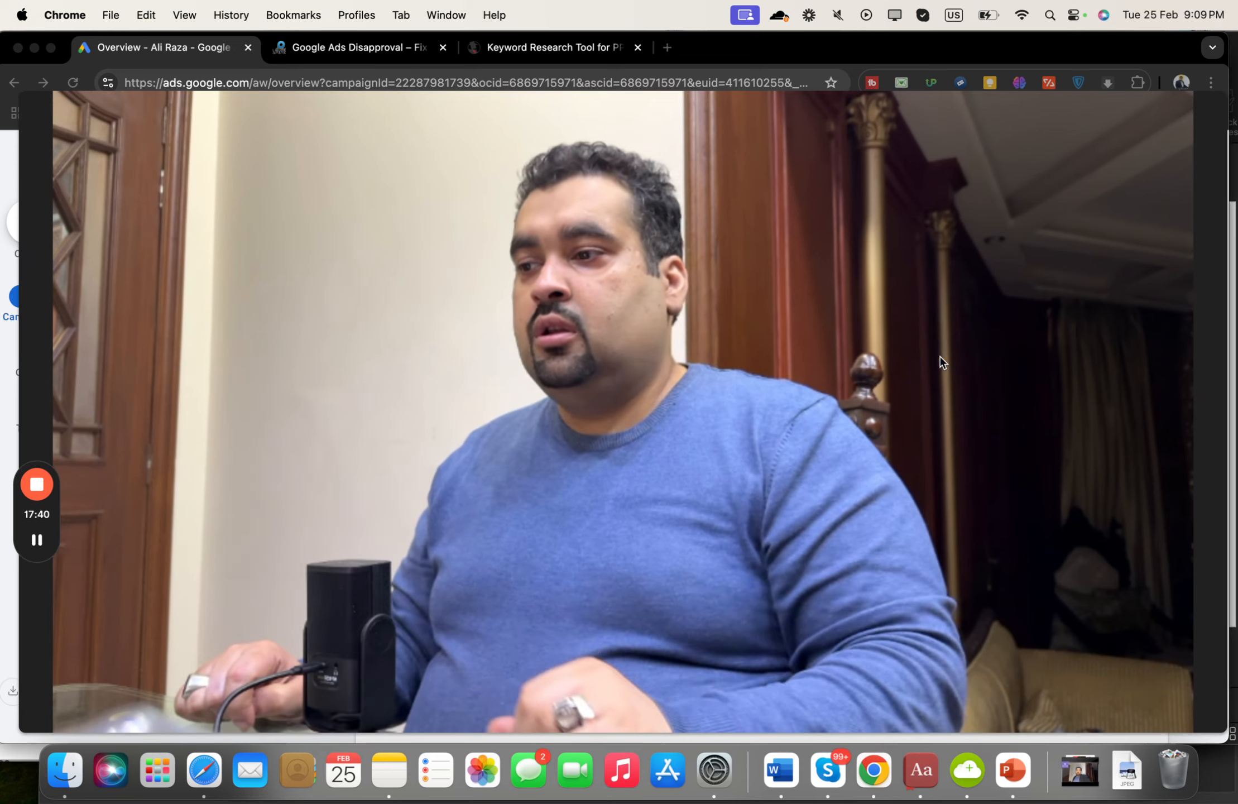